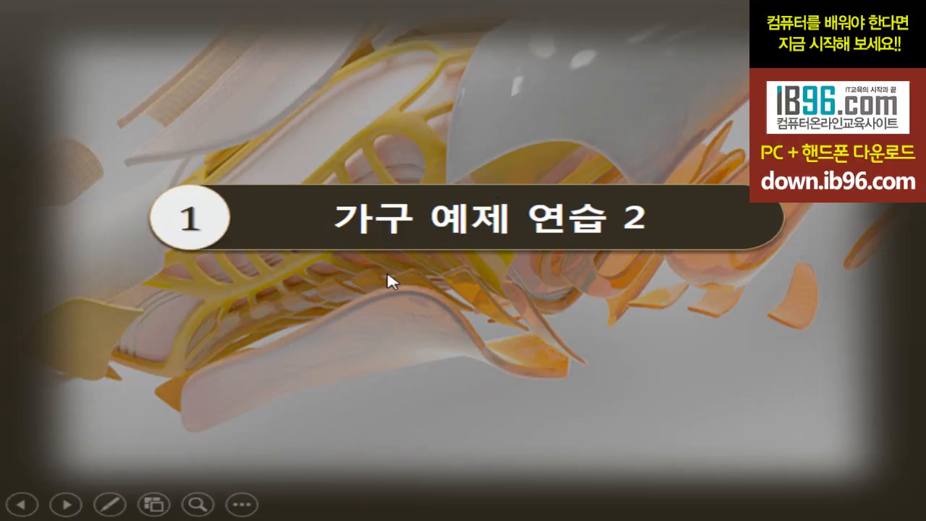
Page through the furniture example slides covering the bed, sofa, double bed, sink and the further dimensioned examples
left_click(547, 308)
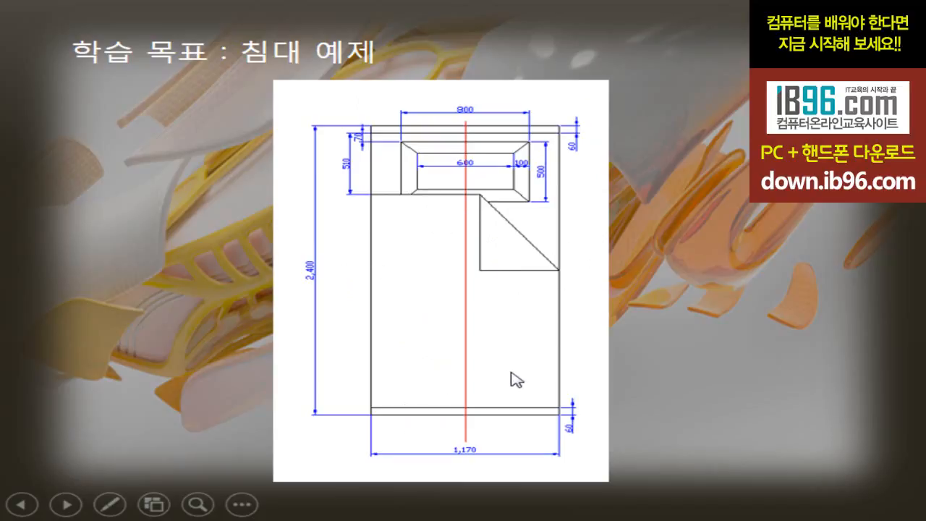
left_click(354, 243)
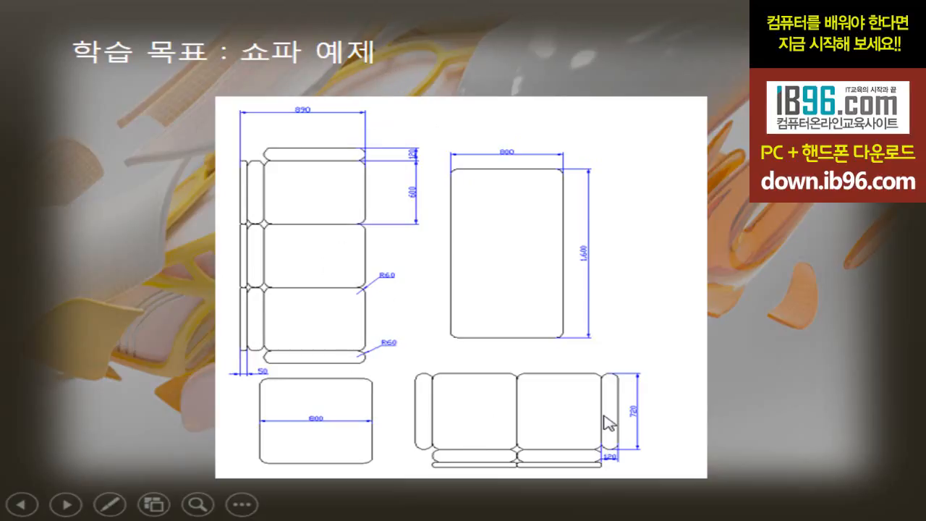
left_click(410, 282)
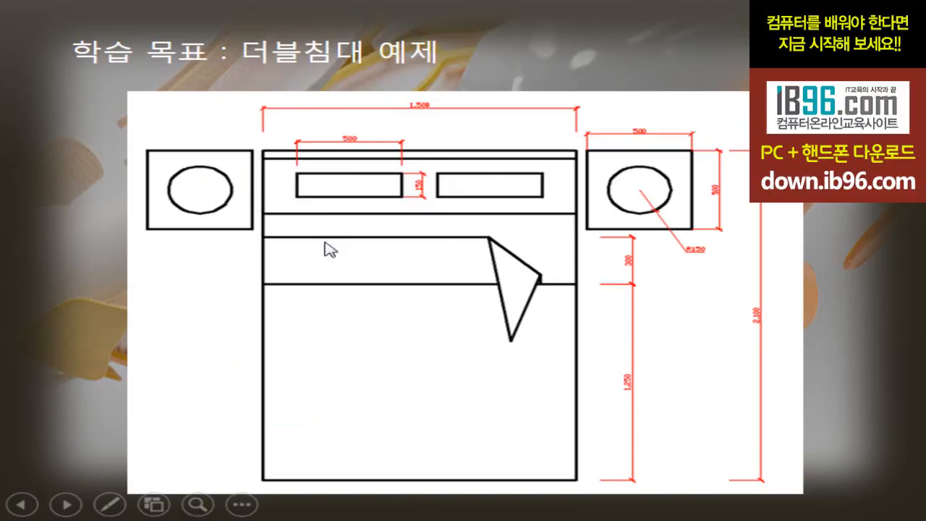
left_click(605, 250)
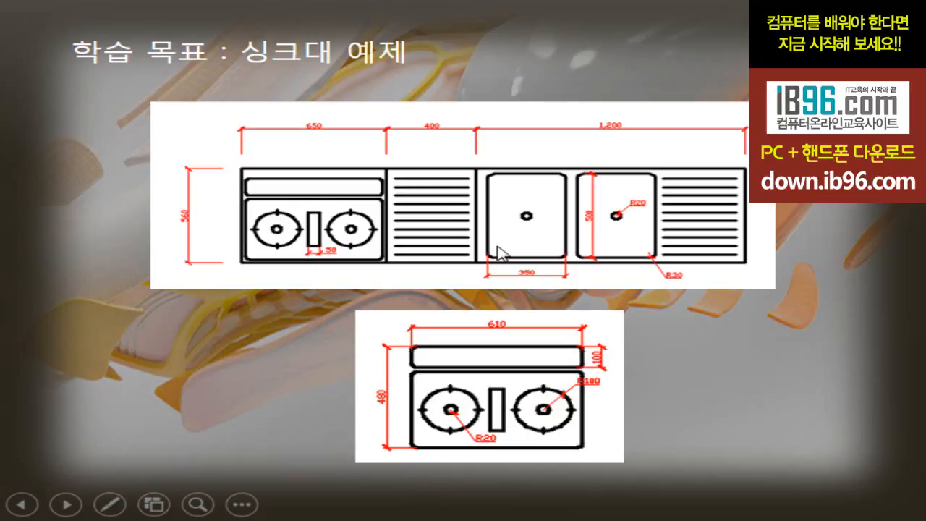
left_click(484, 270)
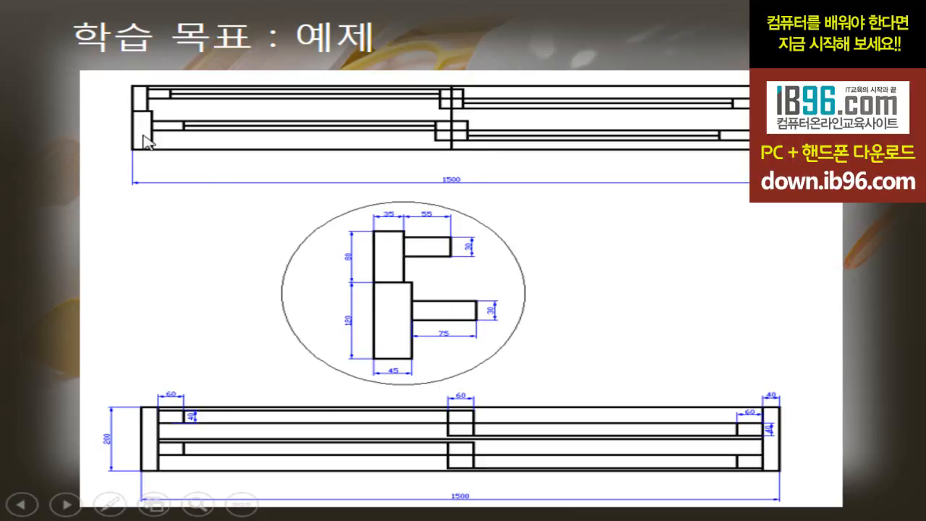
left_click(592, 217)
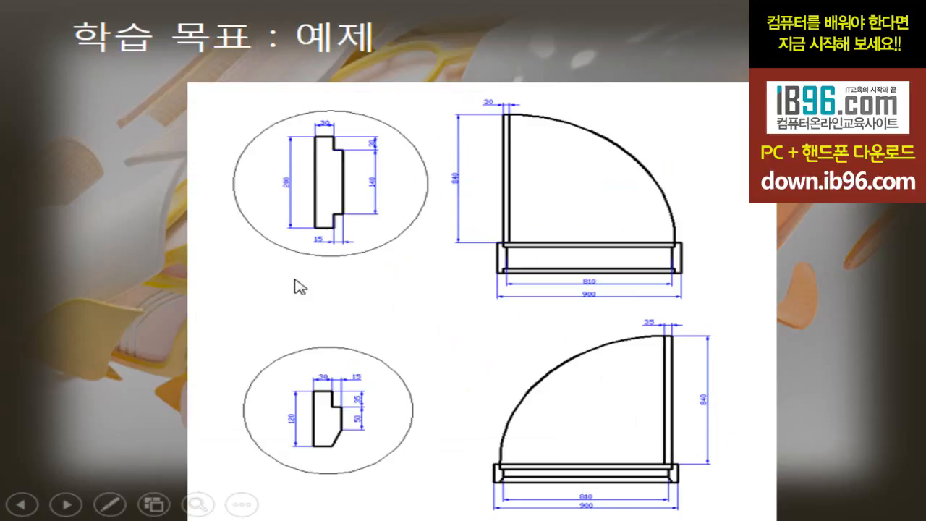
End the slide show, show the bed example slide, and arrange the PowerPoint and AutoCAD windows side by side
key("Escape")
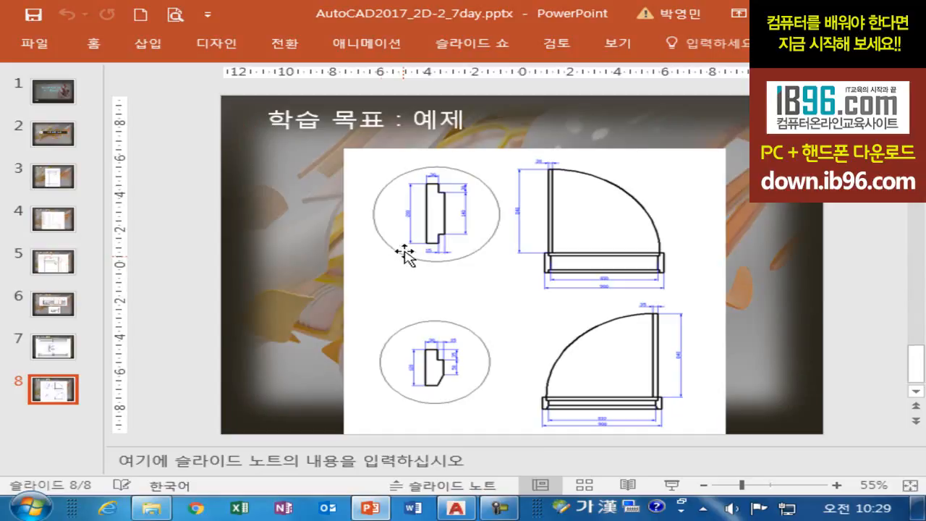
left_click(71, 174)
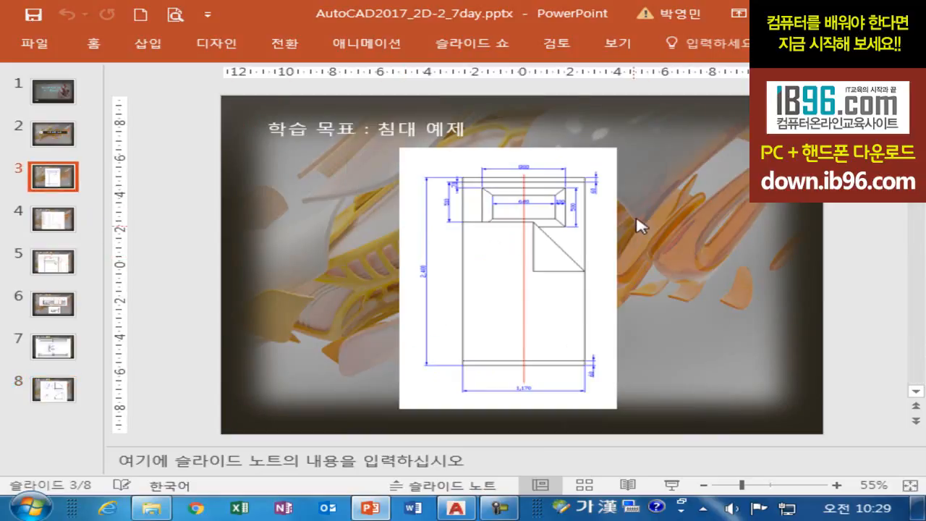
left_click(846, 13)
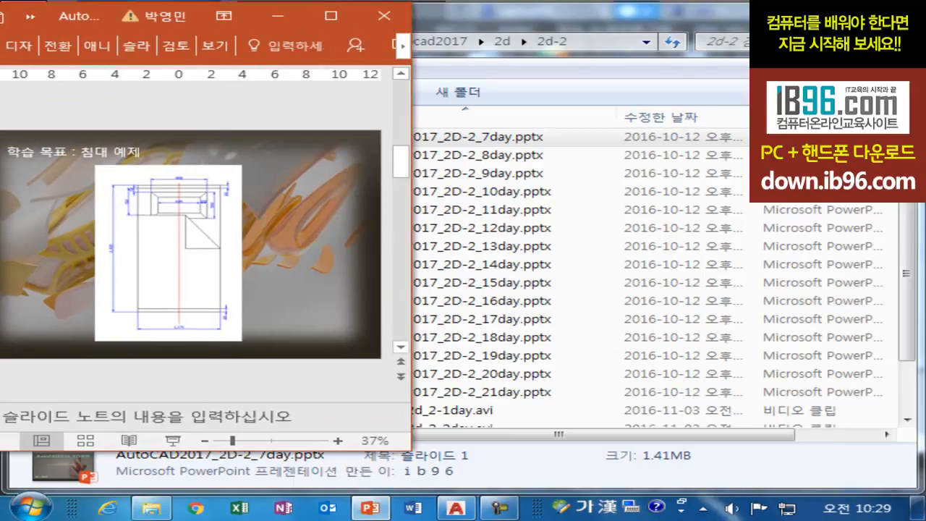
left_click(832, 7)
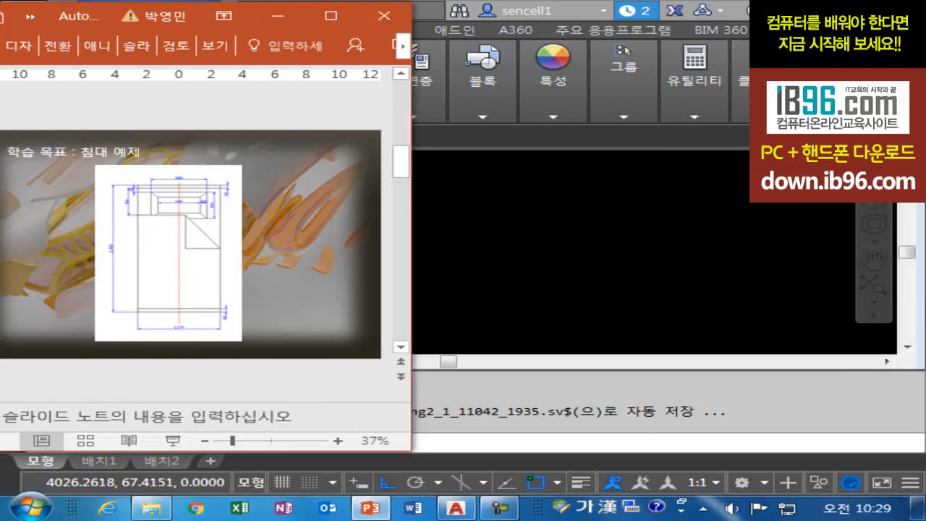
left_click(866, 8)
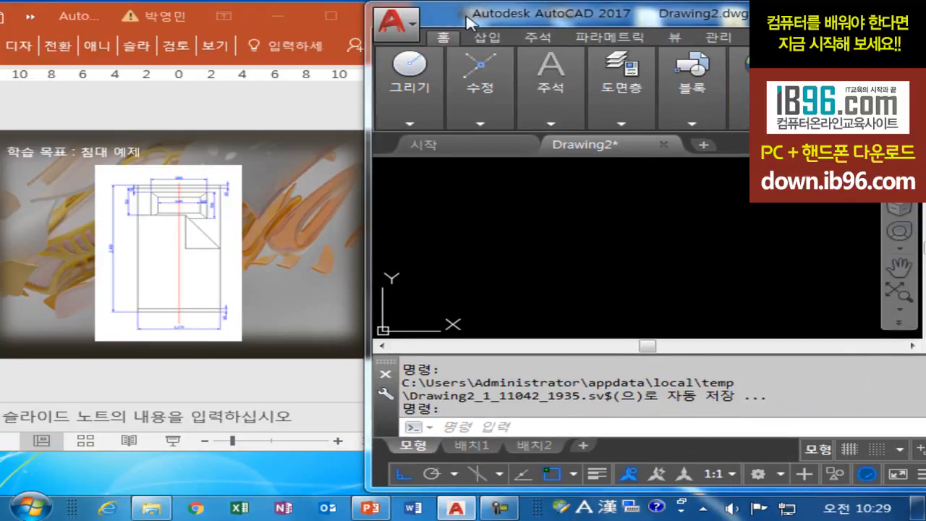
left_click_drag(467, 16, 461, 8)
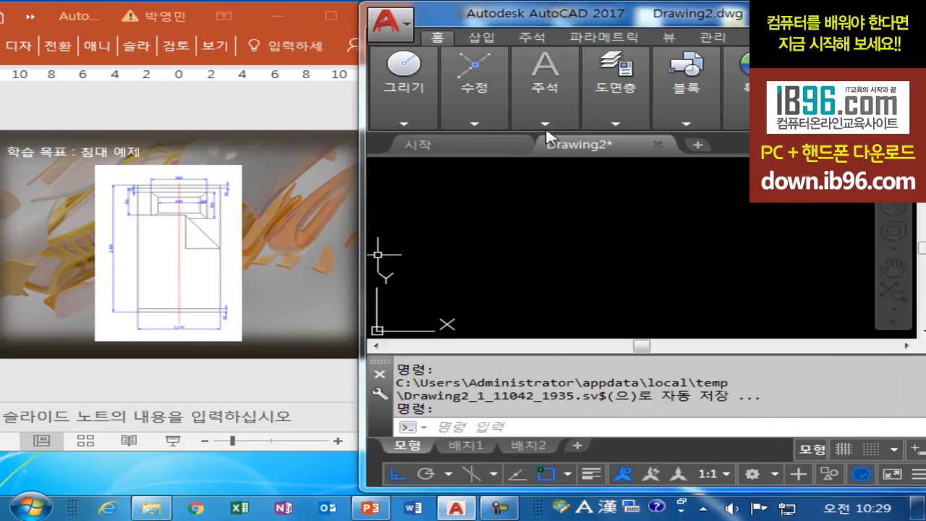
Enlarge the bed example slide to 60% in a taller PowerPoint window and switch to AutoCAD
left_click(298, 268)
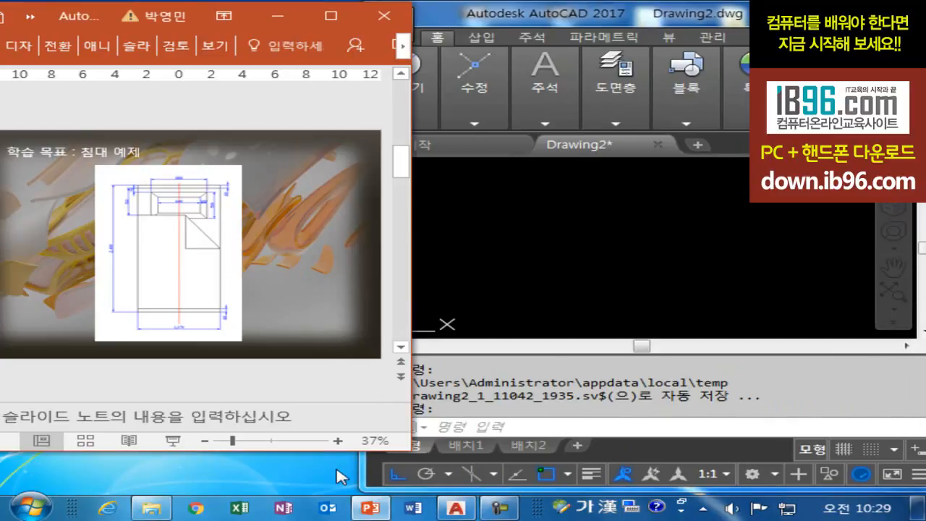
left_click(338, 441)
left_click(338, 440)
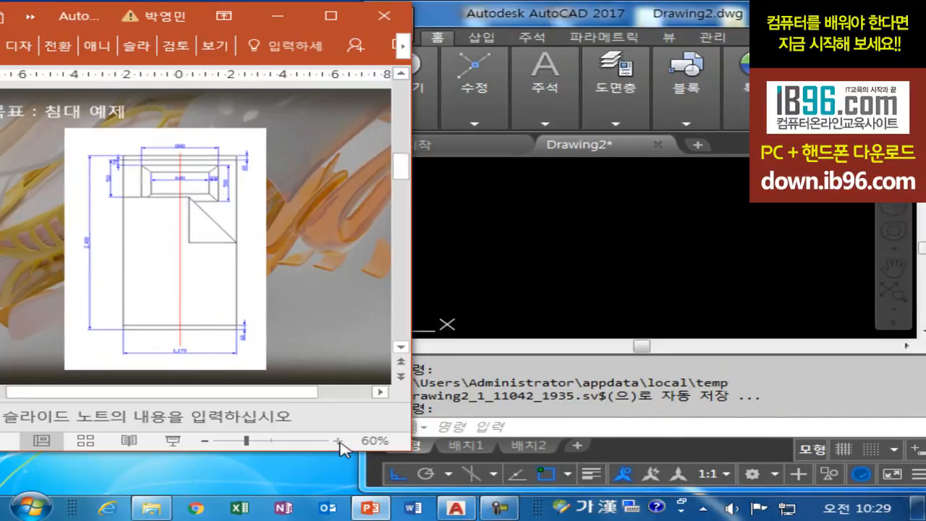
left_click(338, 440)
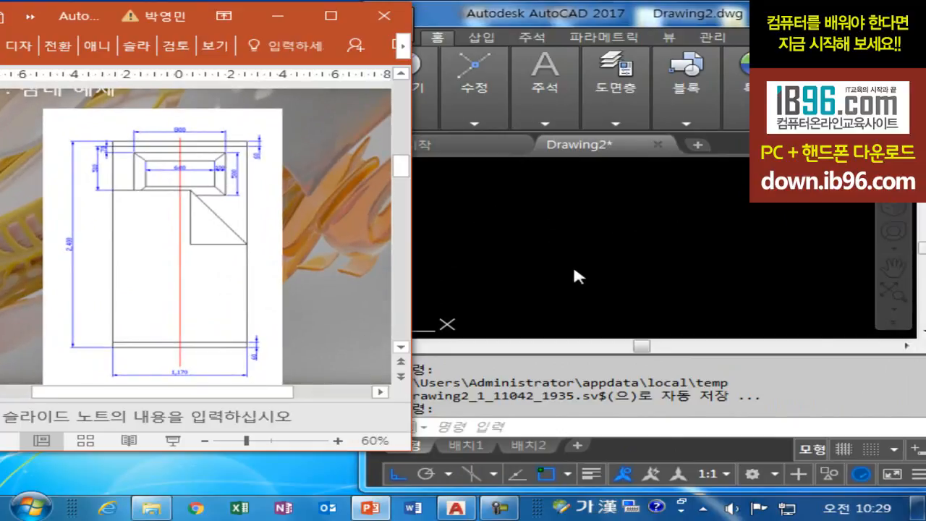
left_click_drag(234, 450, 232, 490)
left_click_drag(77, 23, 49, 23)
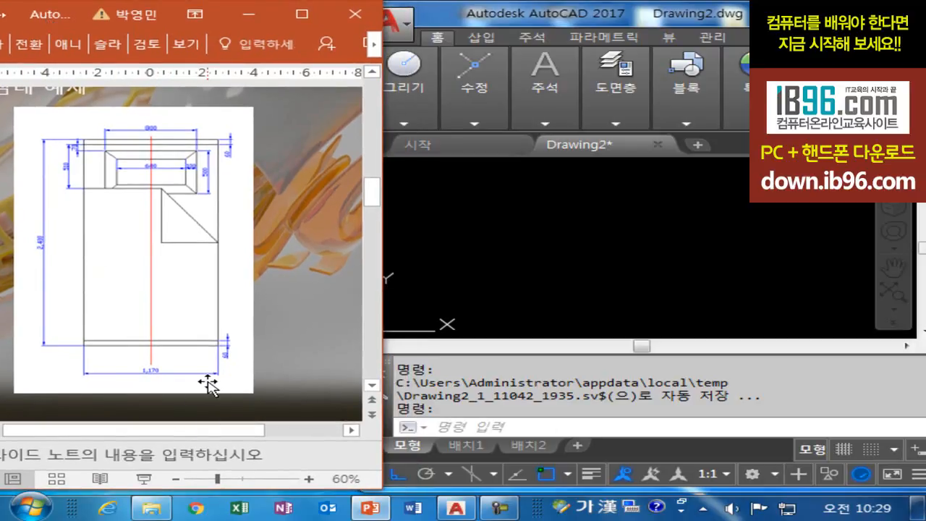
left_click(515, 239)
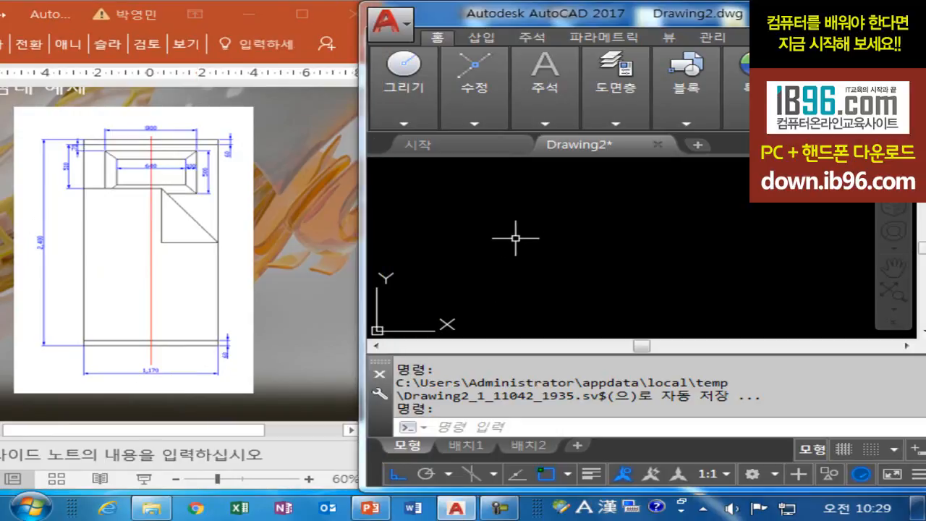
type("rec")
key("Return")
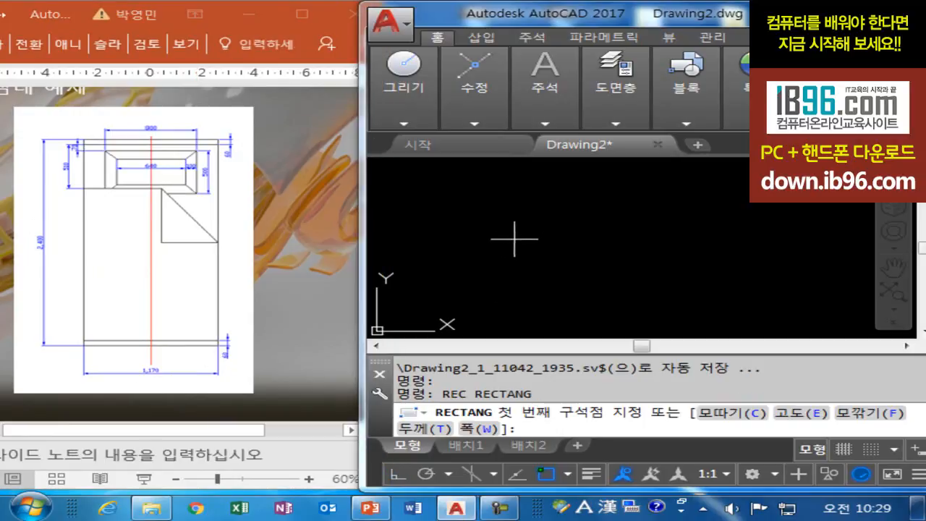
key("Escape")
Reset the drawing limits with the default corners 0,0 and 8000,6000 and fit the whole limits area in view
type("limits")
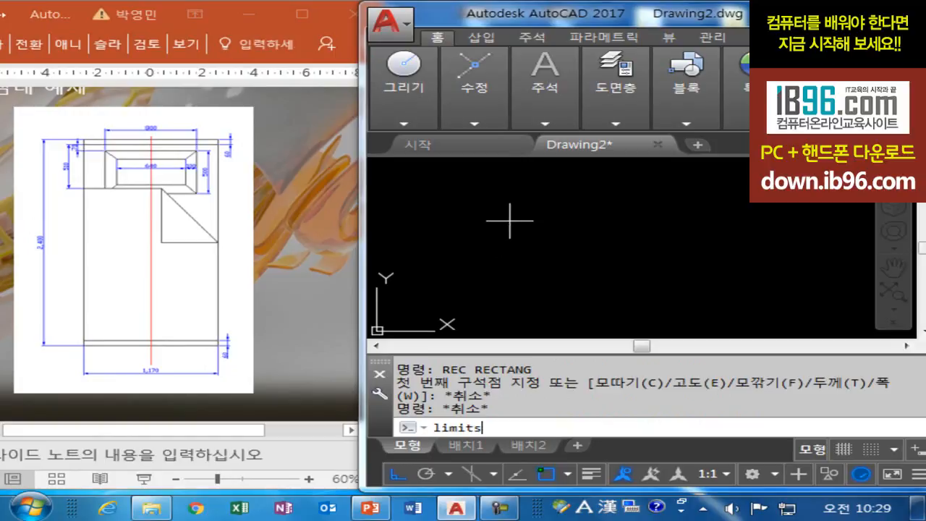
key("Return")
key("Return")
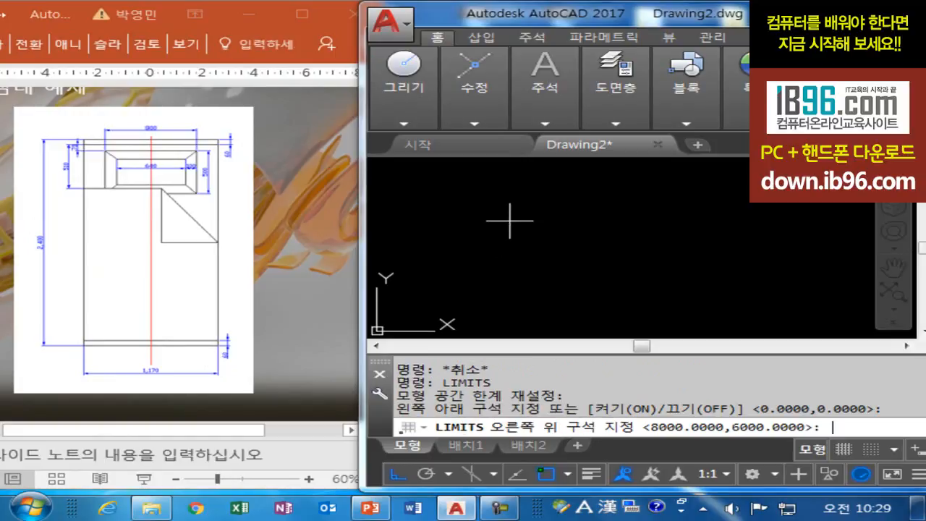
type("z")
key("Return")
type("a")
key("Return")
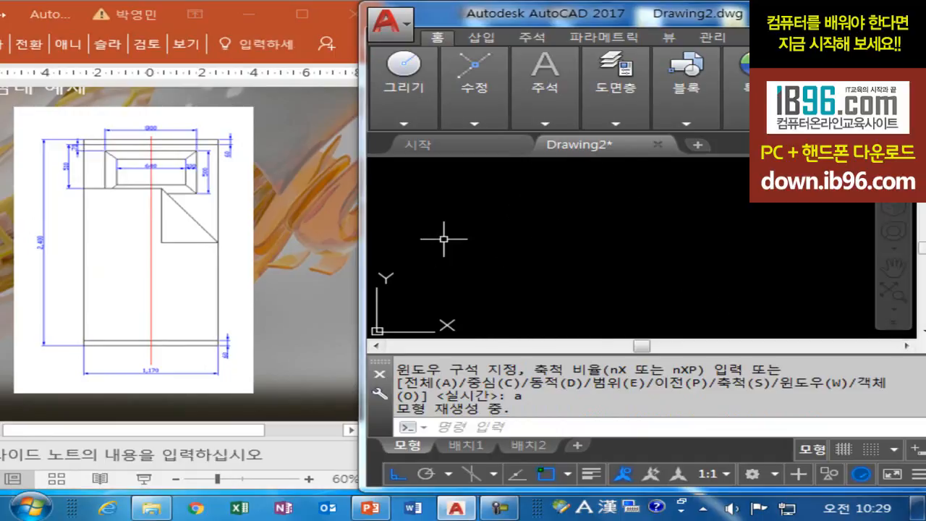
Draw the bed outline as a rectangle 1200 wide and 2400 high in the empty drawing area
type("rec")
key("Return")
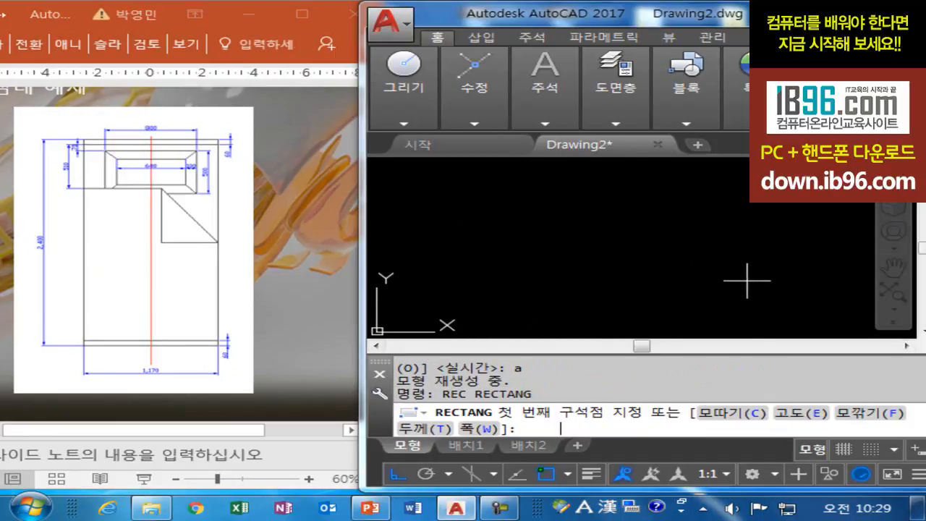
left_click(481, 172)
type("@1200,")
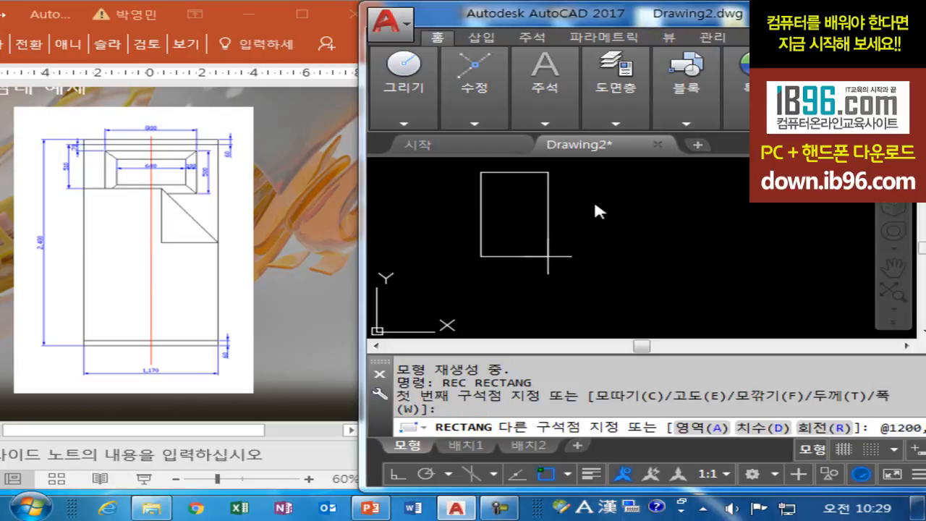
type("-2400")
key("Return")
Draw a vertical centre line from the midpoint of the bed outline's top edge to its bottom edge
type("z")
key("space")
middle_click_drag(555, 229, 554, 229)
type("a")
key("space")
key("Escape")
key("Escape")
scroll(484, 240, "up", 5)
middle_click_drag(488, 238, 495, 326)
mouse_move(494, 288)
middle_mouse_down()
mouse_move(507, 258)
mouse_move(499, 278)
middle_mouse_up()
scroll(499, 269, "down", 2)
scroll(498, 272, "up", 2)
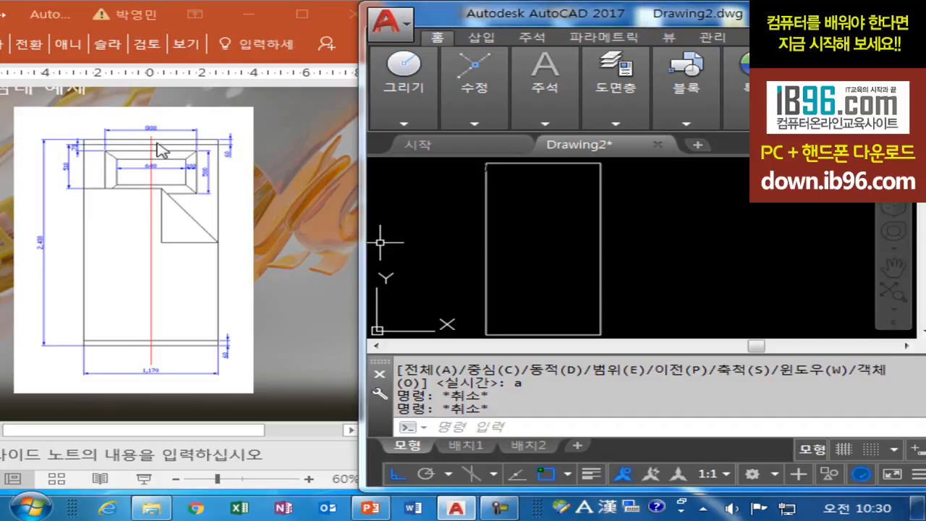
type("l")
key("Return")
left_click(544, 164)
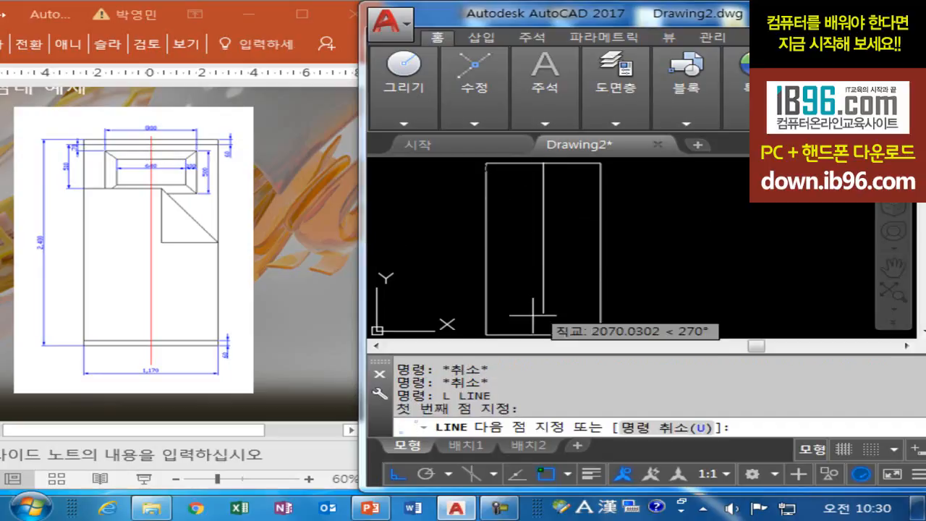
left_click(543, 335)
key("Return")
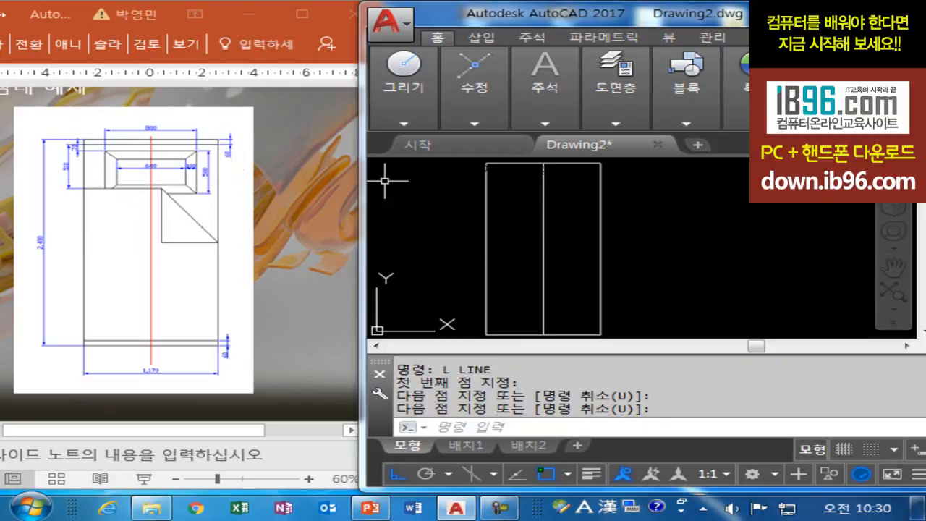
Explode the bed outline rectangle into separate lines
type("x")
key("Return")
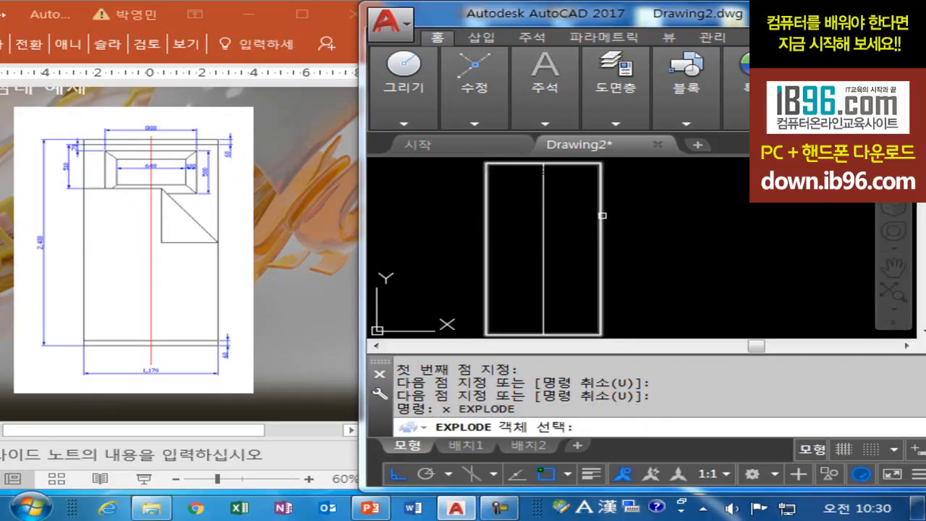
left_click(604, 216)
Offset the bed outline's top edge 60 inward to form the headboard line
type("ㅇ")
key("Return")
type("60")
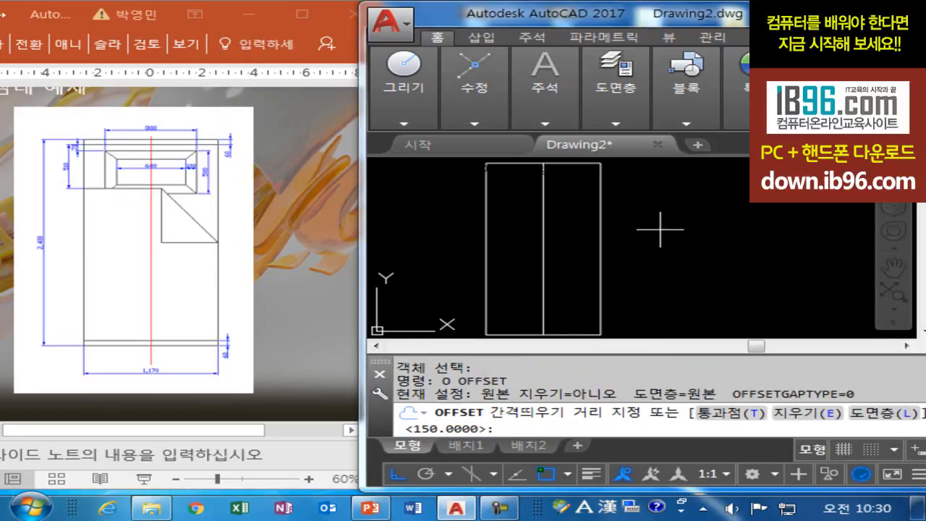
key("Return")
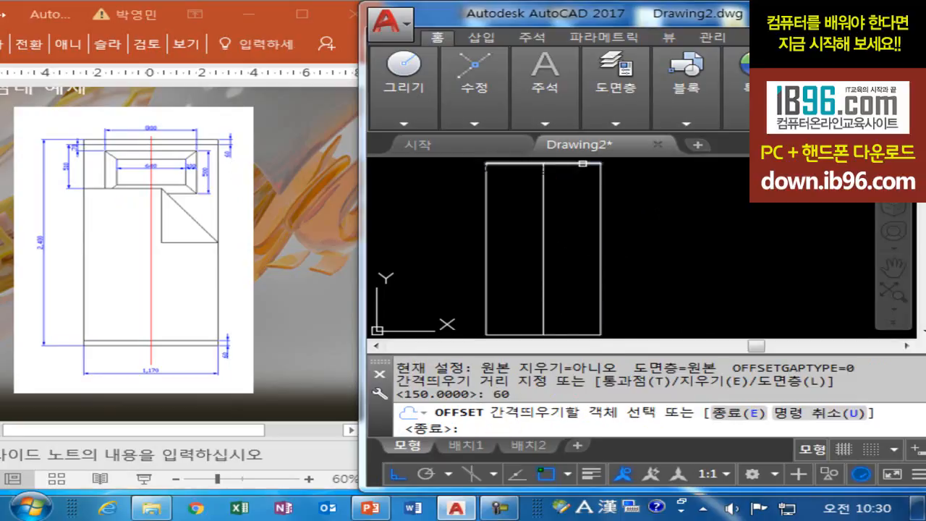
left_click(584, 165)
key("Escape")
Offset the headboard line another 70 downward into the bed
key("Return")
type("70")
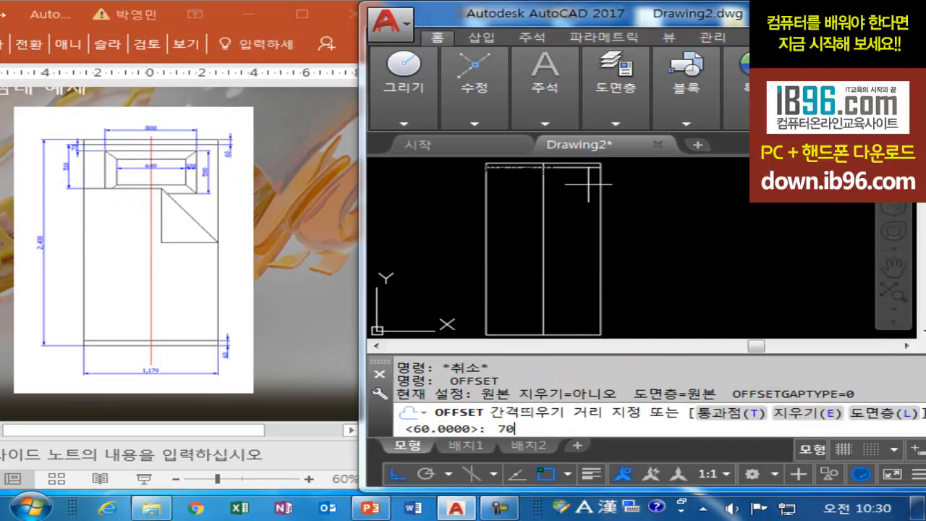
key("Return")
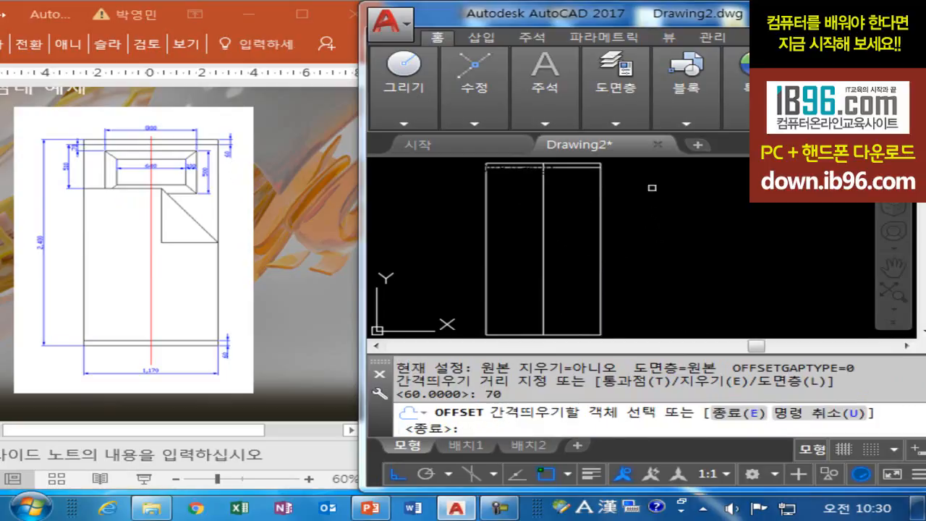
left_click(577, 167)
key("Escape")
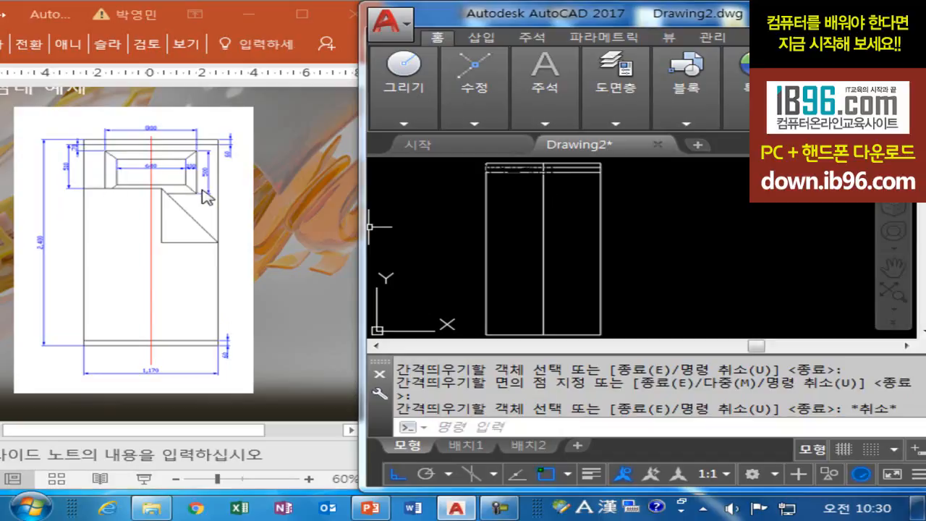
key("Escape")
key("Escape")
key("Escape")
Draw the pillow as a rectangle 900 wide and 500 high in the empty space beside the bed outline
type("rec")
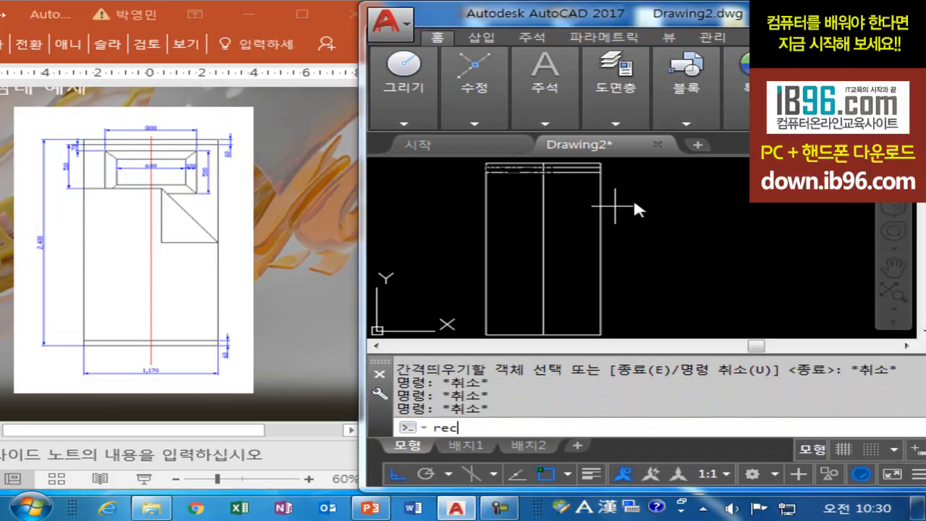
key("Return")
left_click(644, 192)
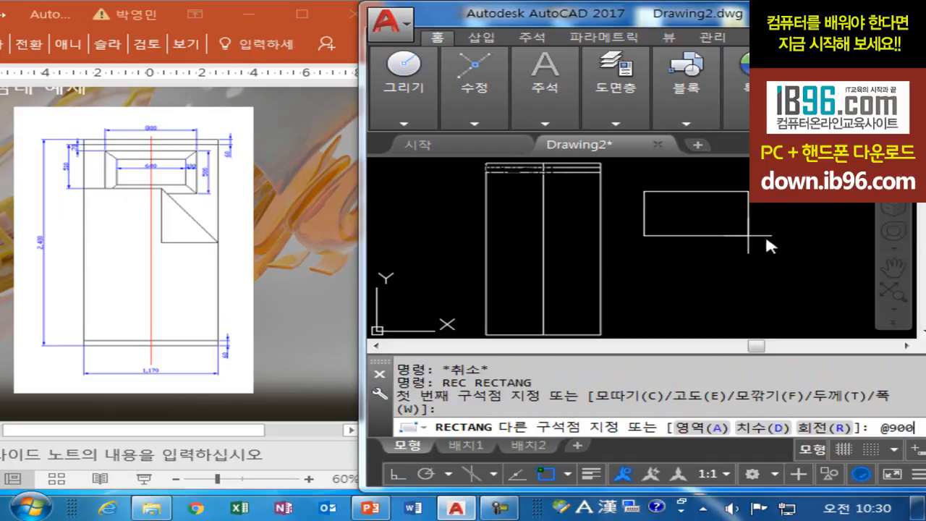
type("@900,-500")
key("Return")
Move the pillow rectangle by the midpoint of its upper edge onto the bed's centerline at the lower headboard line
type("m")
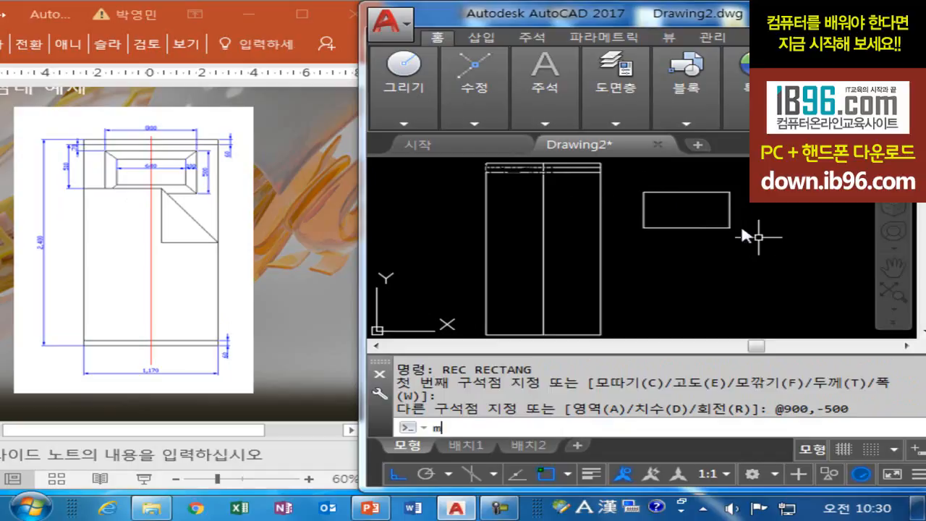
key("Return")
left_click(729, 208)
key("Return")
left_click(687, 192)
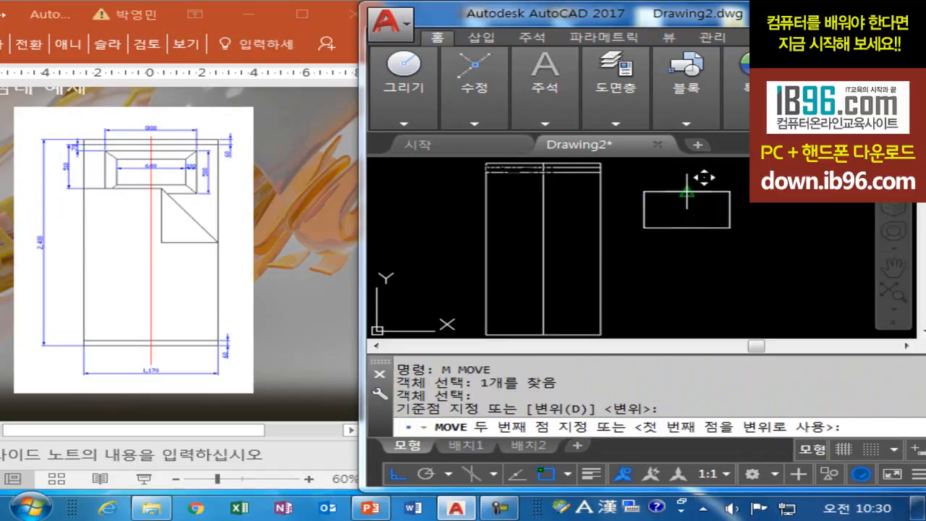
left_click(543, 172)
key("Escape")
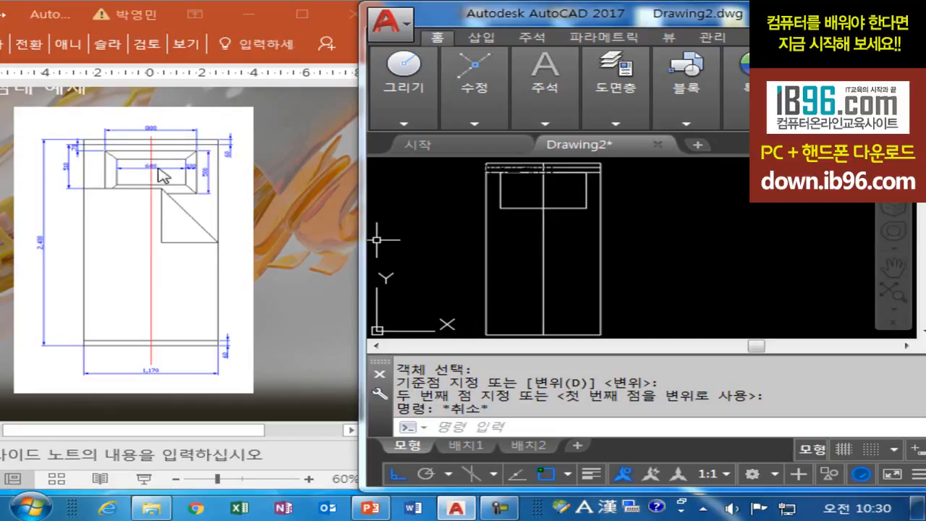
Offset the pillow rectangle 150 inward
type("o")
key("Return")
type("150")
key("Return")
left_click(571, 209)
left_click(570, 195)
key("Escape")
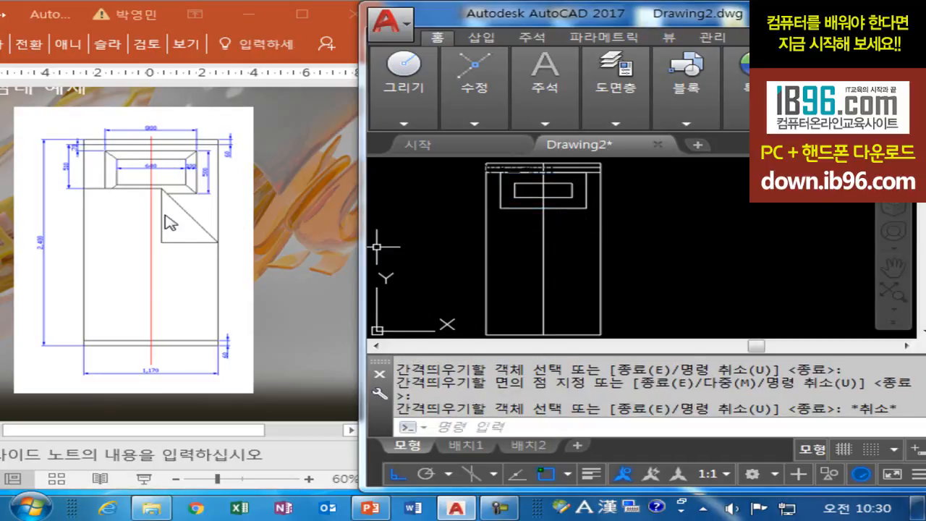
Erase the inner rectangle offset from the pillow
type("e")
key("Return")
left_click(524, 197)
key("Return")
key("Escape")
key("Escape")
type("do")
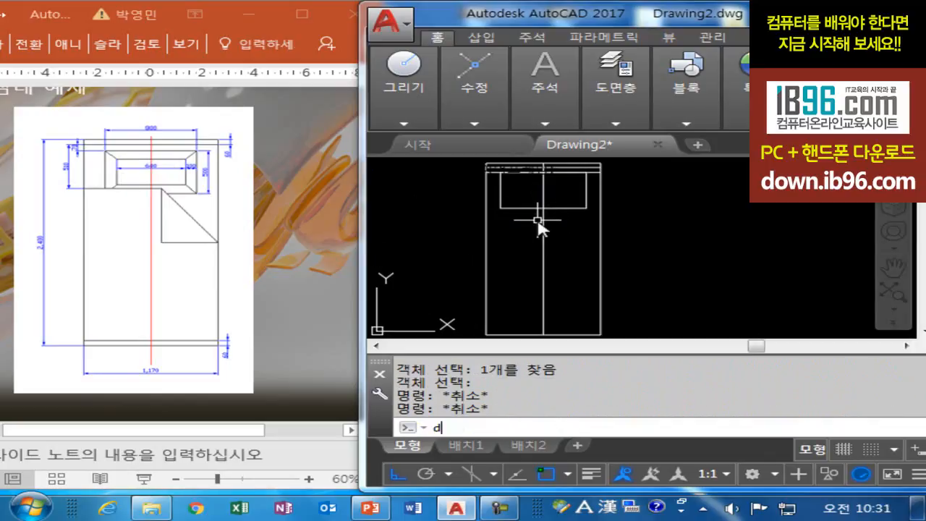
key("Return")
left_click(499, 207)
left_click(586, 208)
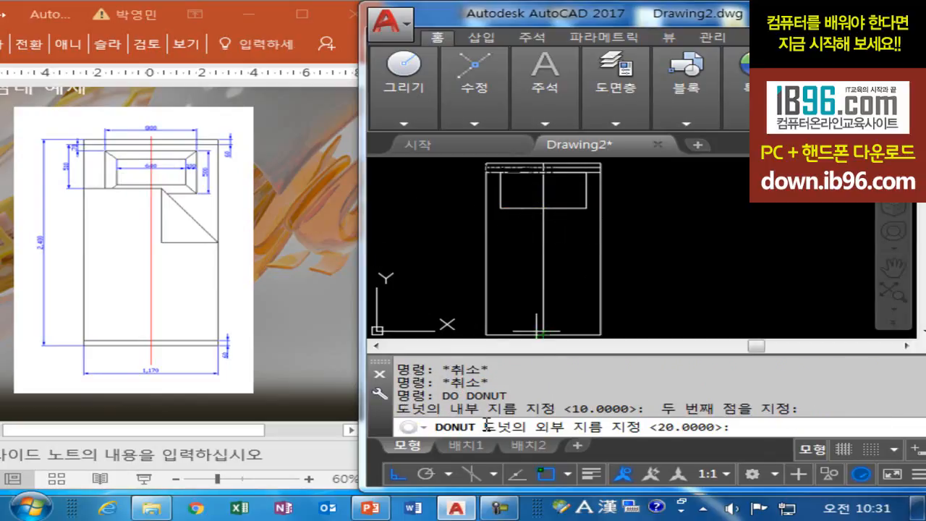
key("Escape")
key("Escape")
key("Escape")
Measure the pillow's width along its lower edge
type("d")
key("Return")
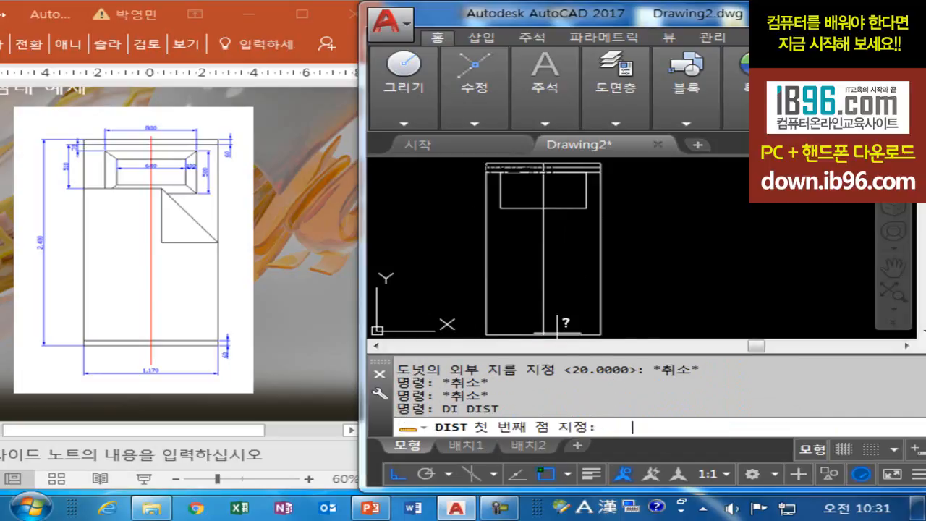
left_click(501, 208)
left_click(587, 208)
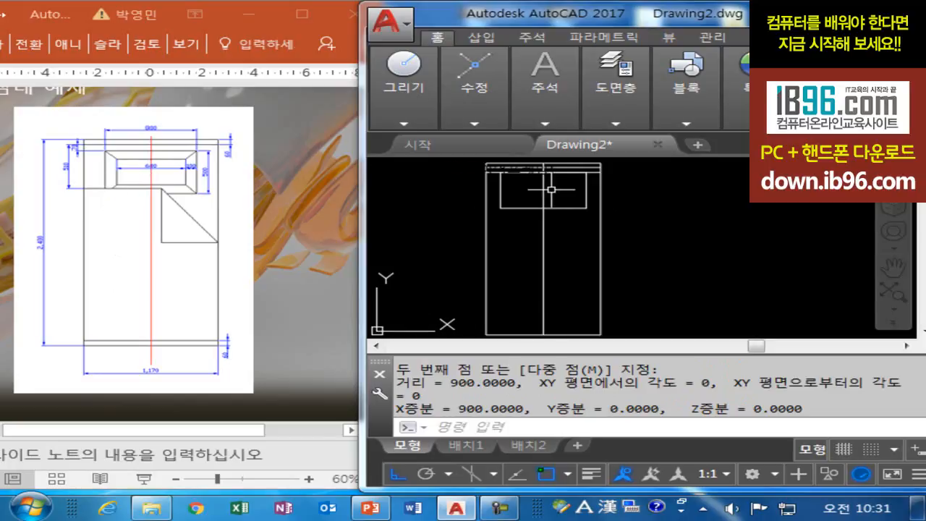
Offset the pillow rectangle 100 inward to form its inner border
scroll(527, 184, "up", 2)
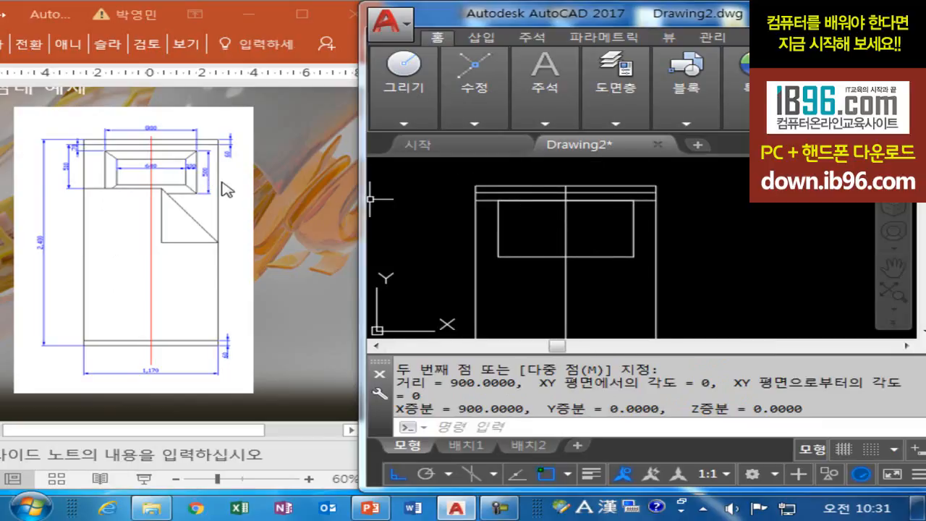
type("o")
key("Return")
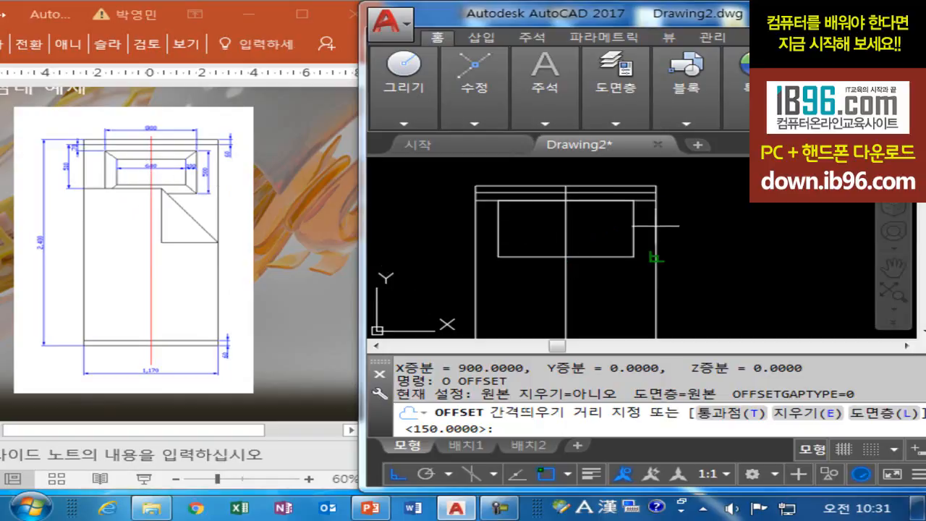
key("Return")
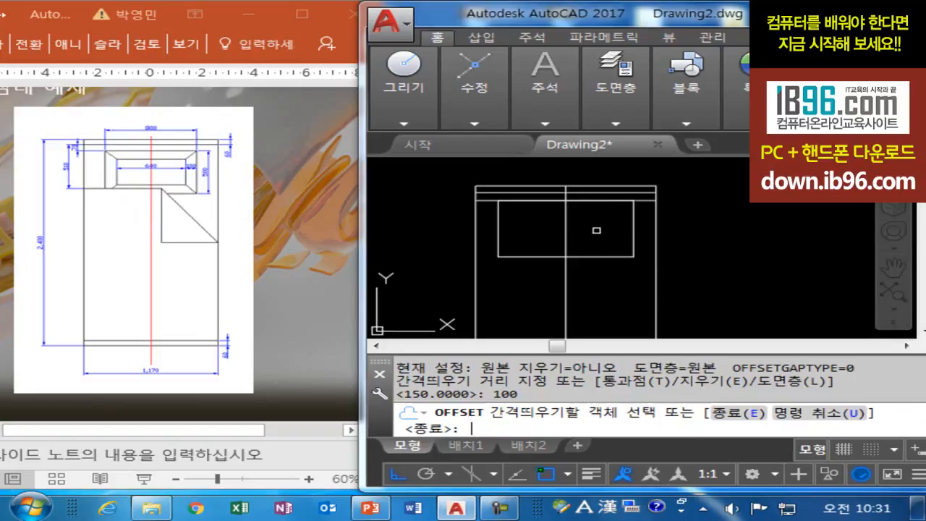
left_click(630, 229)
left_click(615, 242)
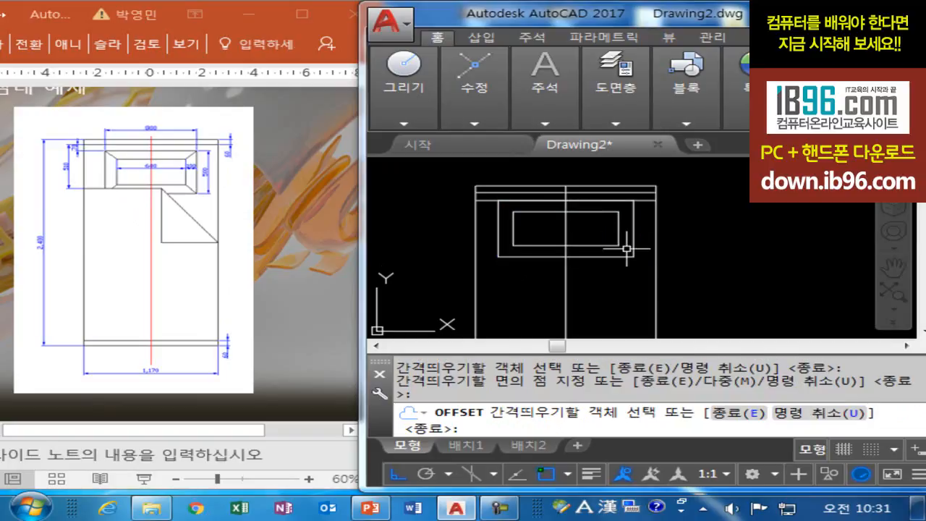
key("Escape")
Draw diagonal lines joining the outer and inner pillow rectangles at their upper-left and lower-left corners
type("l")
key("Return")
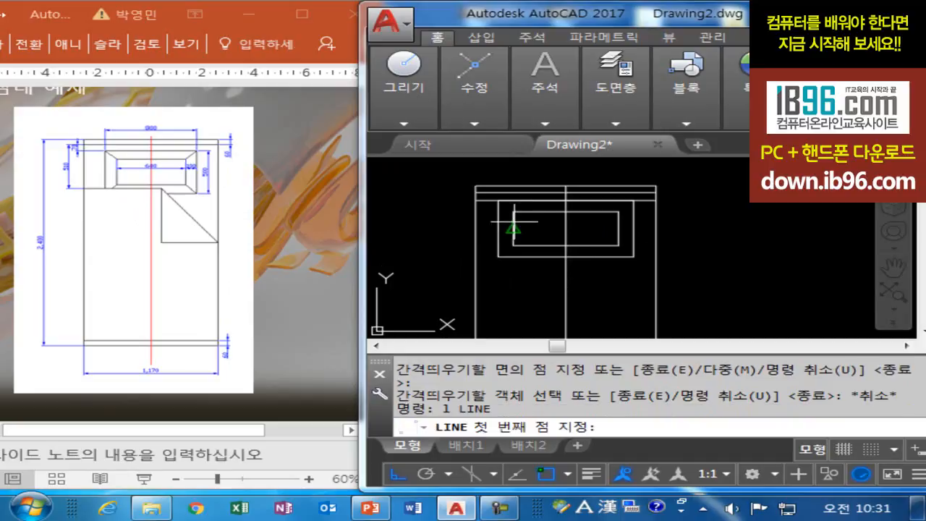
left_click(507, 205)
key("Escape")
key("Return")
left_click(498, 257)
left_click(513, 246)
key("Escape")
Draw diagonal lines joining the outer and inner pillow rectangles at their lower-right and upper-right corners
key("Return")
left_click(634, 257)
left_click(620, 246)
key("Escape")
key("Return")
left_click(634, 201)
left_click(619, 211)
key("Escape")
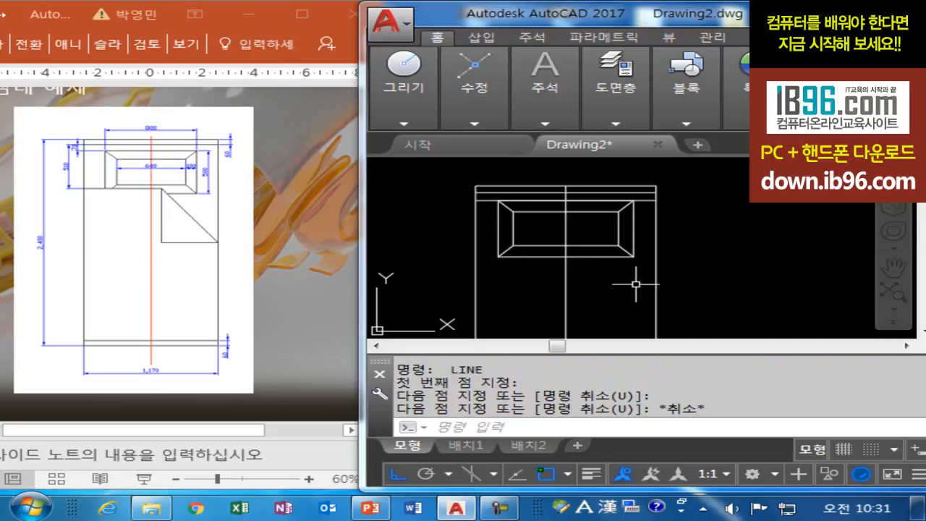
Erase the construction line that runs across the bed along the pillow's upper edge
middle_click_drag(649, 285, 645, 254)
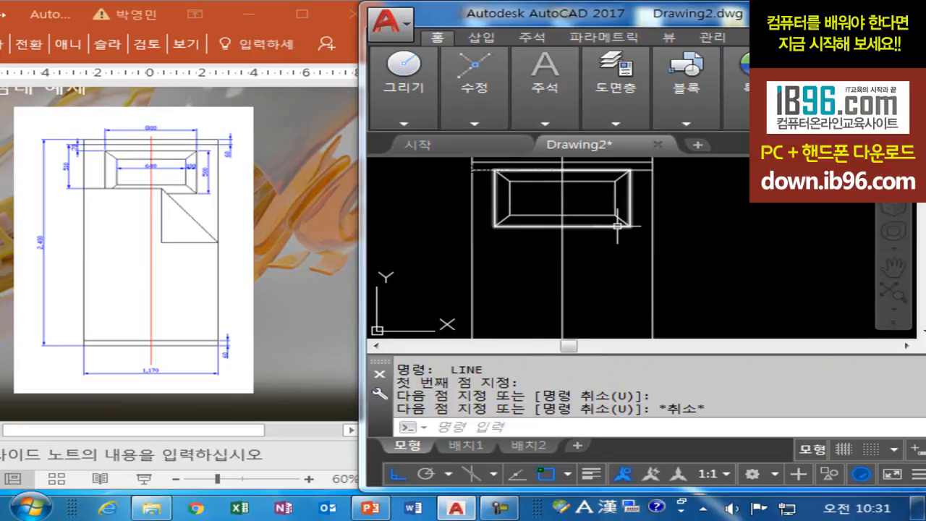
middle_click_drag(619, 212, 624, 230)
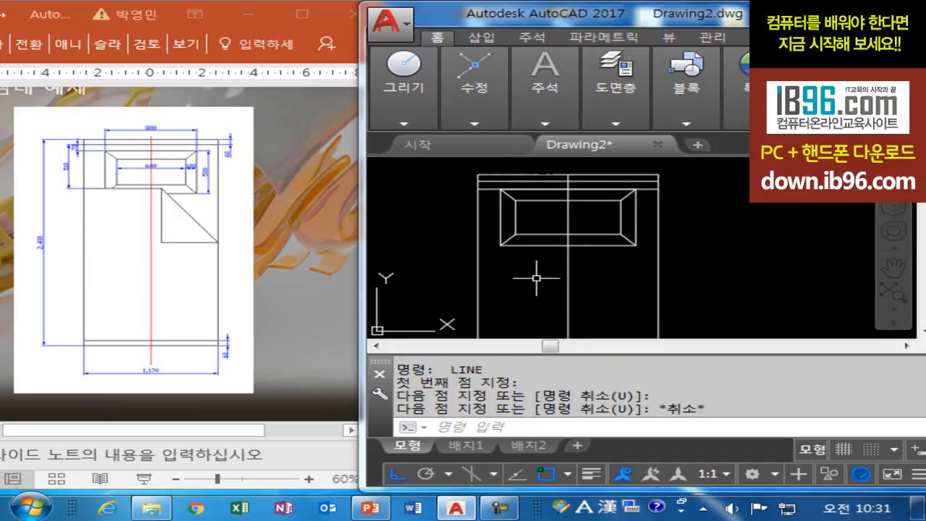
middle_click_drag(605, 254, 664, 244)
type("e")
key("Return")
left_click(652, 241)
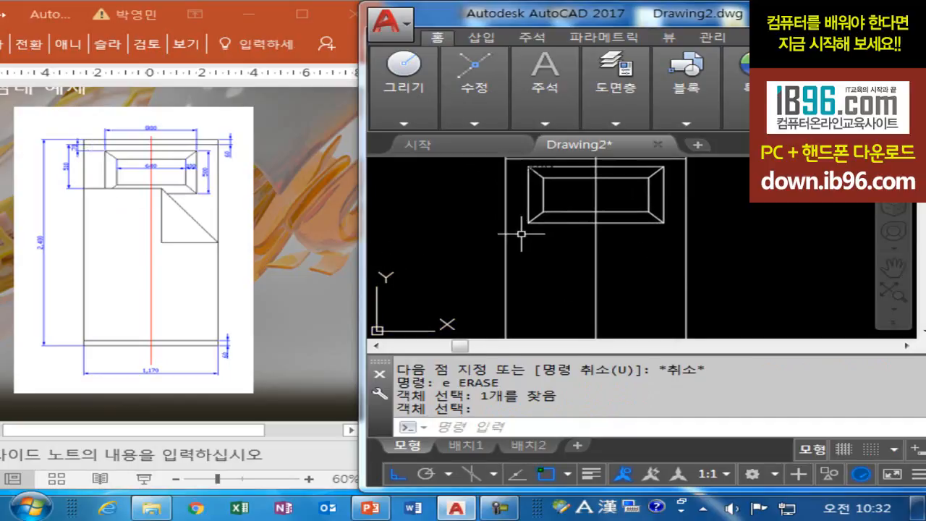
Offset the remaining headboard line 510 downward to form the blanket's upper edge
type("o")
key("Return")
type("51")
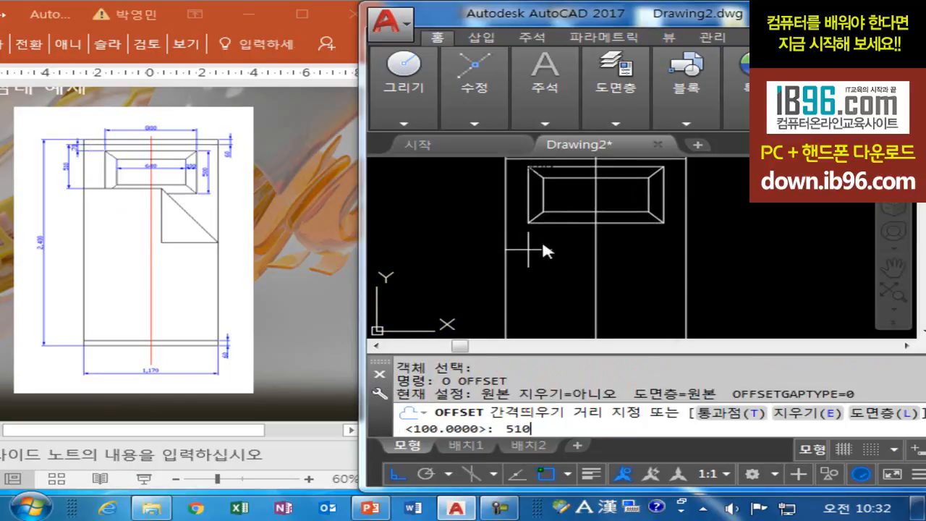
type("0")
key("Return")
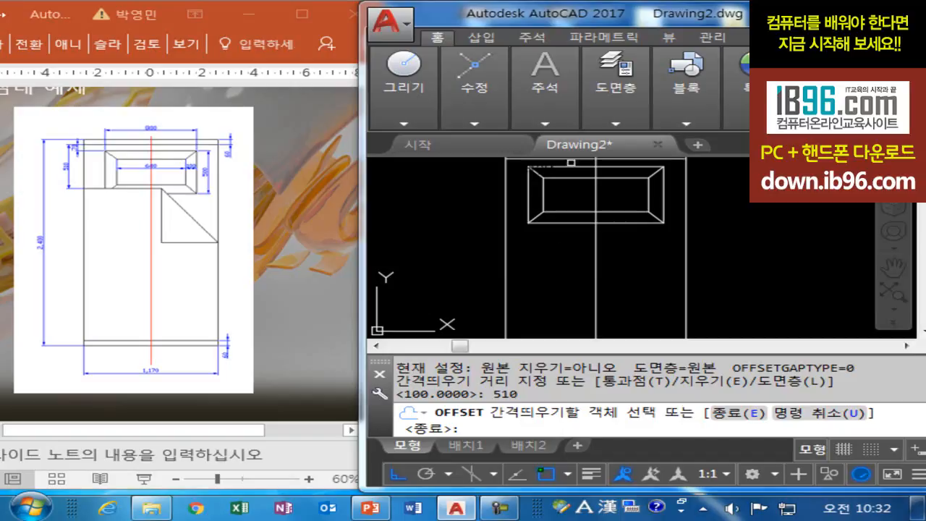
left_click(571, 164)
left_click(581, 220)
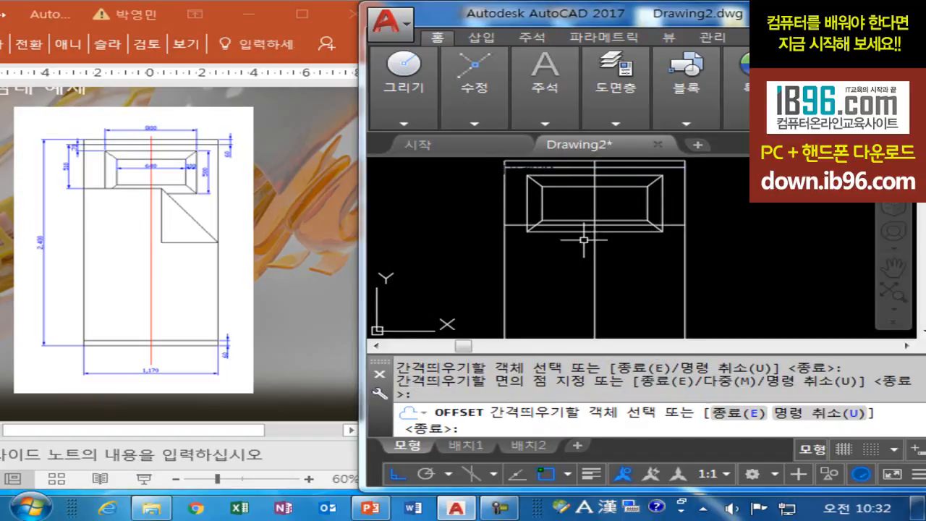
key("Escape")
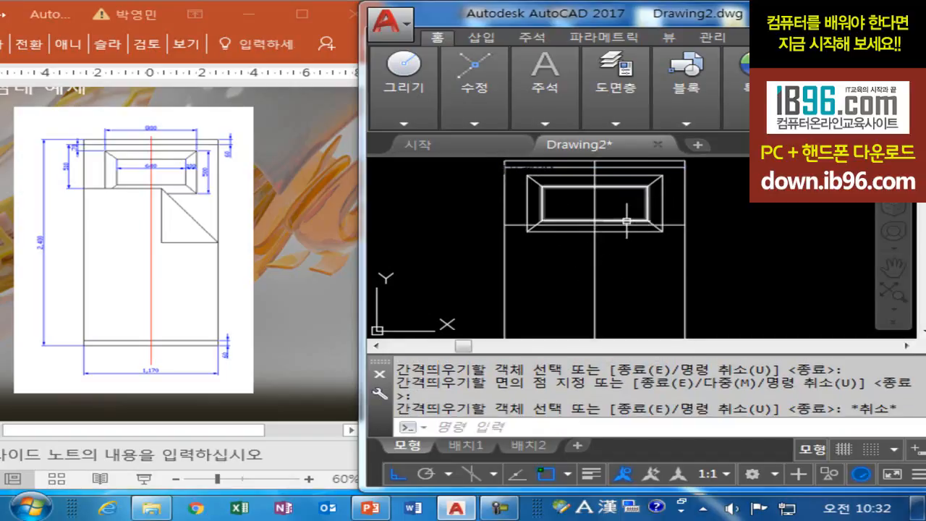
Draw the blanket's folded corner as a triangle about 545 high, from a nearest point on the blanket edge to the bed's right side
middle_click_drag(652, 239, 639, 209)
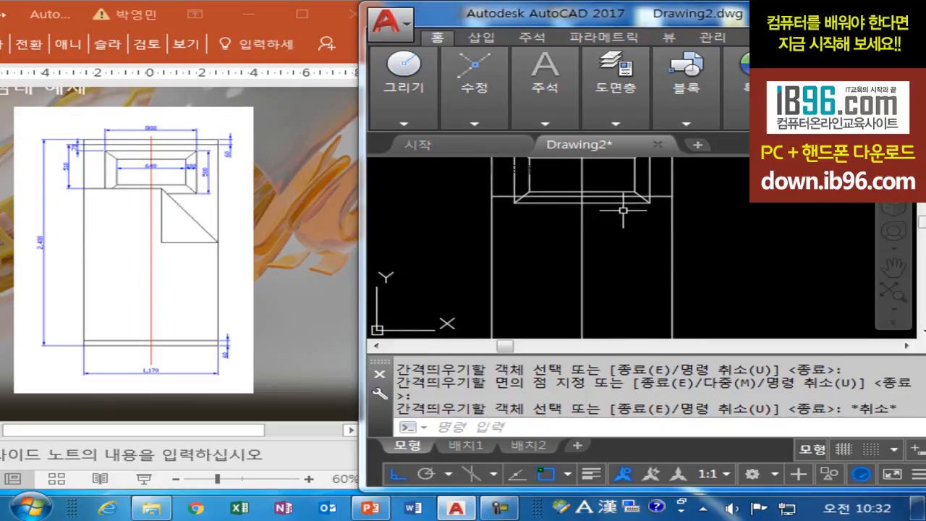
type("L")
key("Return")
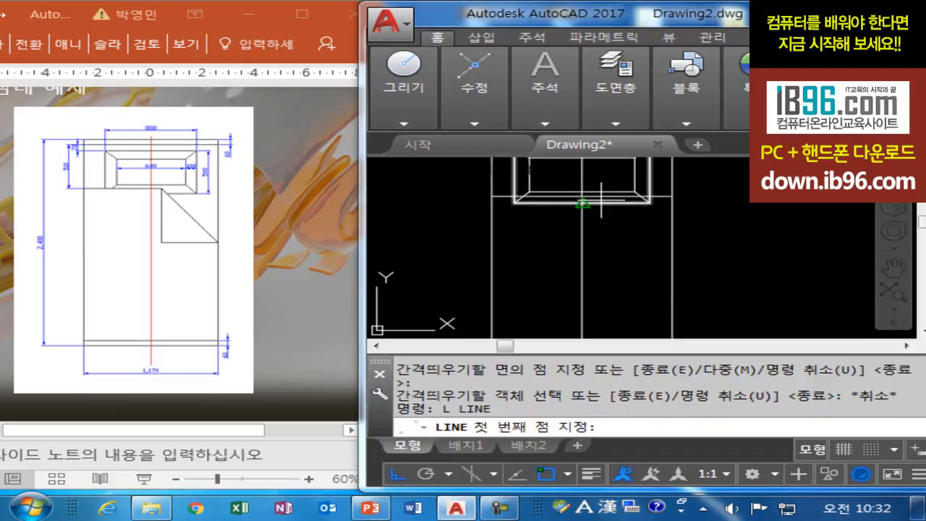
right_click(603, 201, "shift")
left_click(670, 438)
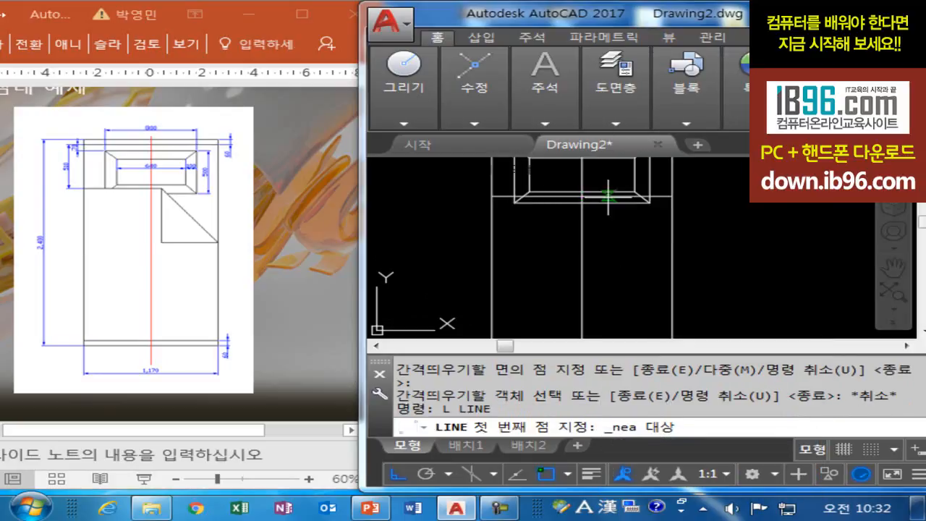
left_click(608, 202)
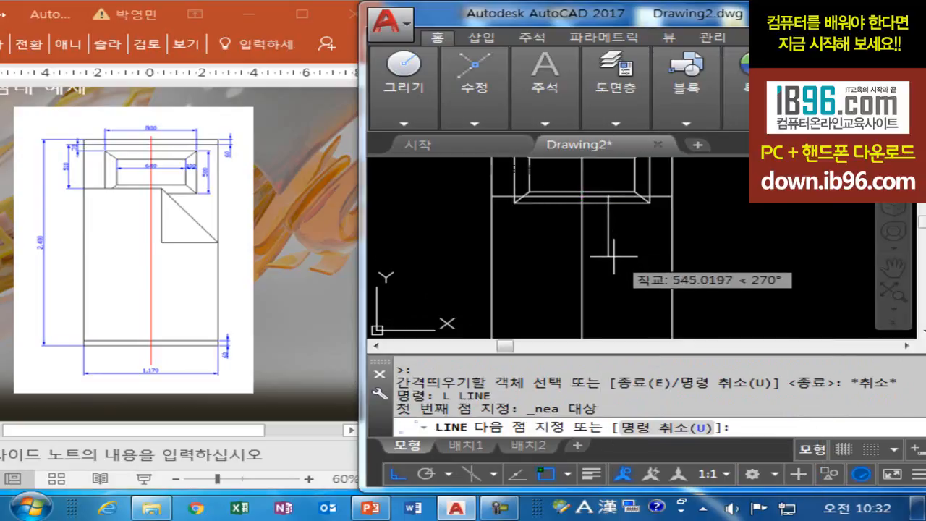
left_click(608, 255)
left_click(673, 256)
left_click(608, 202)
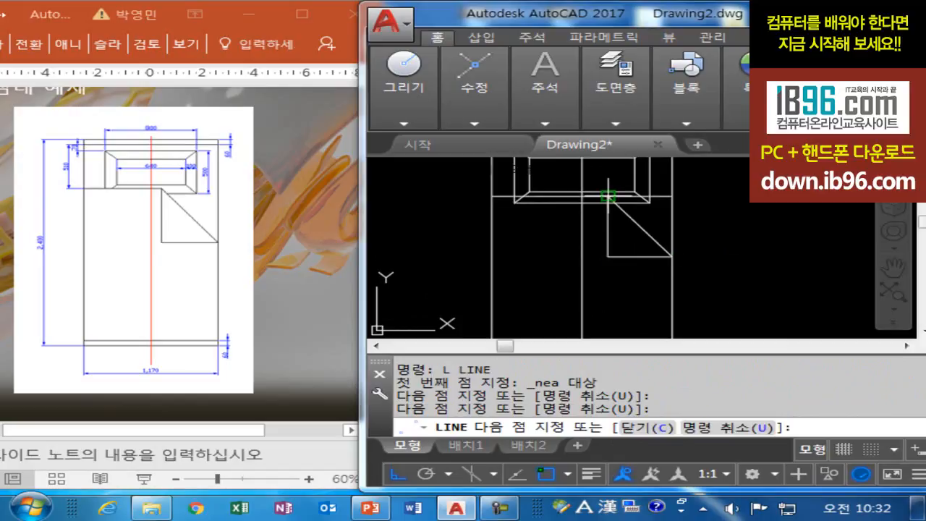
key("Escape")
Trim the part of the blanket's upper edge to the right of the fold, using the fold's diagonal as cutting edge
type("tr")
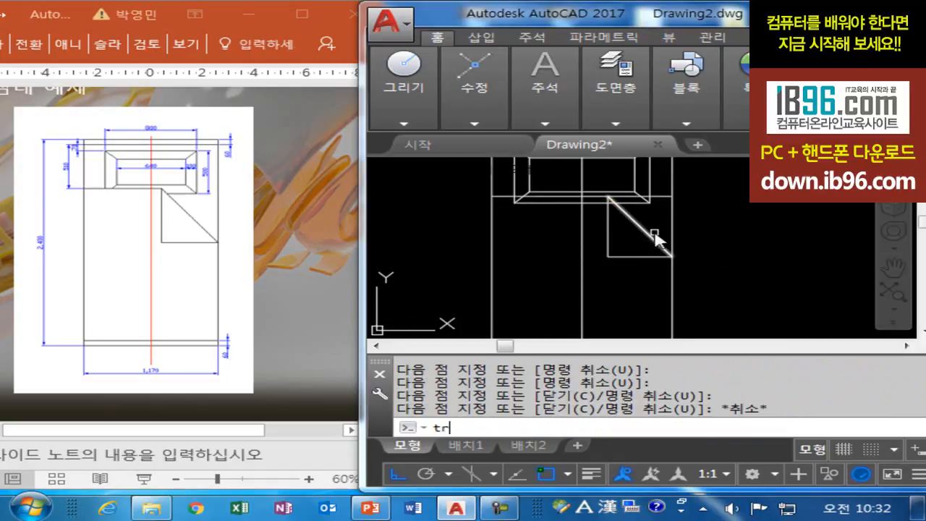
key("space")
left_click(662, 214)
key("space")
left_click(641, 230)
key("space")
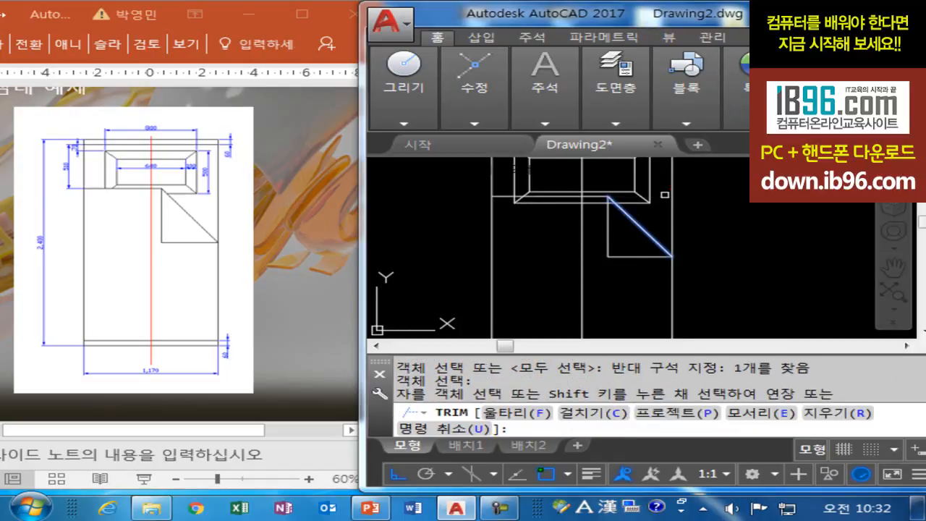
key("Escape")
Trim the pillow's lower-left corner diagonal below the blanket's upper edge
key("space")
left_click(650, 240)
key("space")
scroll(518, 202, "up", 2)
left_click(509, 196)
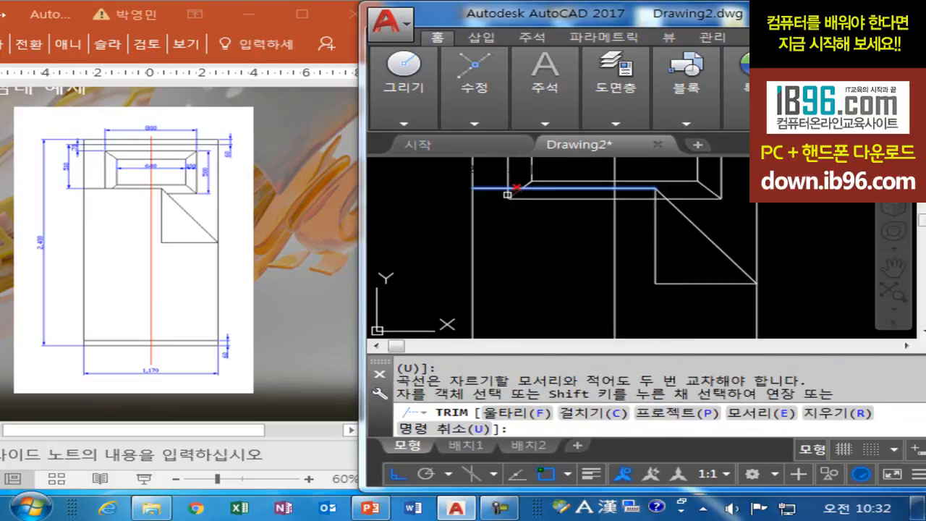
left_click(516, 193)
left_click(497, 211)
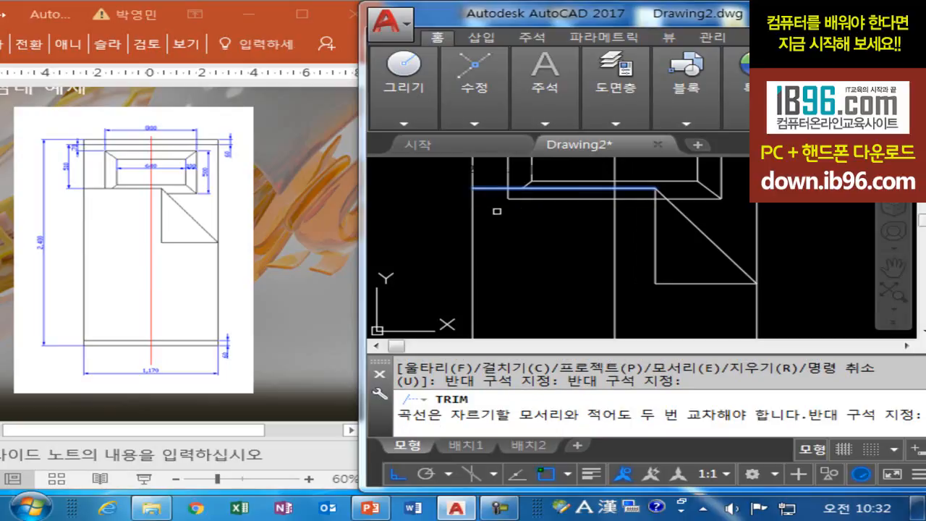
key("Escape")
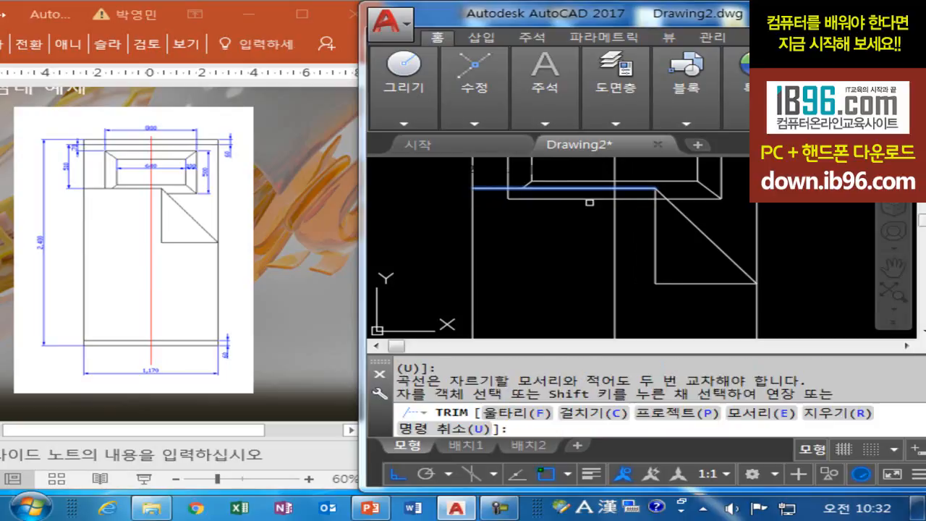
key("Escape")
Trim the pillow outline below the blanket edge and left of the fold, using the blanket edge and the fold's vertical line as cutting edges
key("Return")
left_click(657, 207)
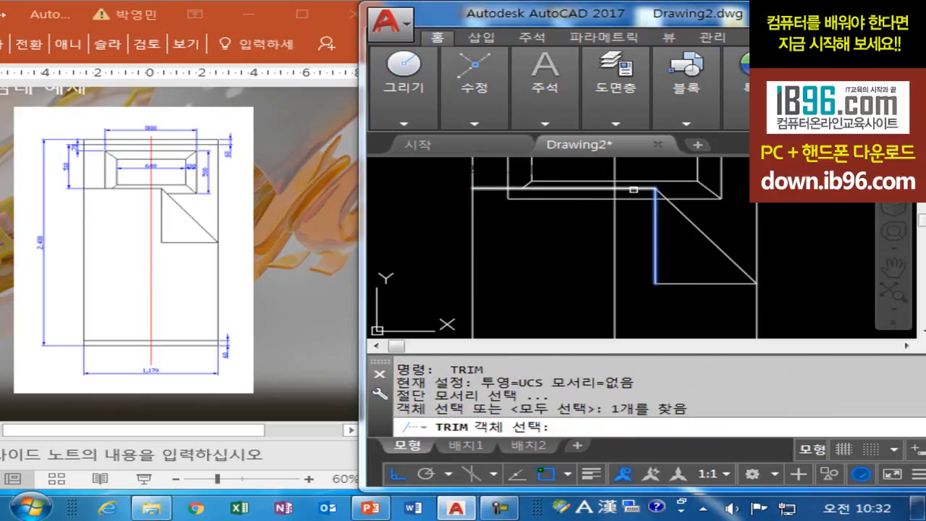
left_click(634, 189)
key("Return")
key("Escape")
key("Escape")
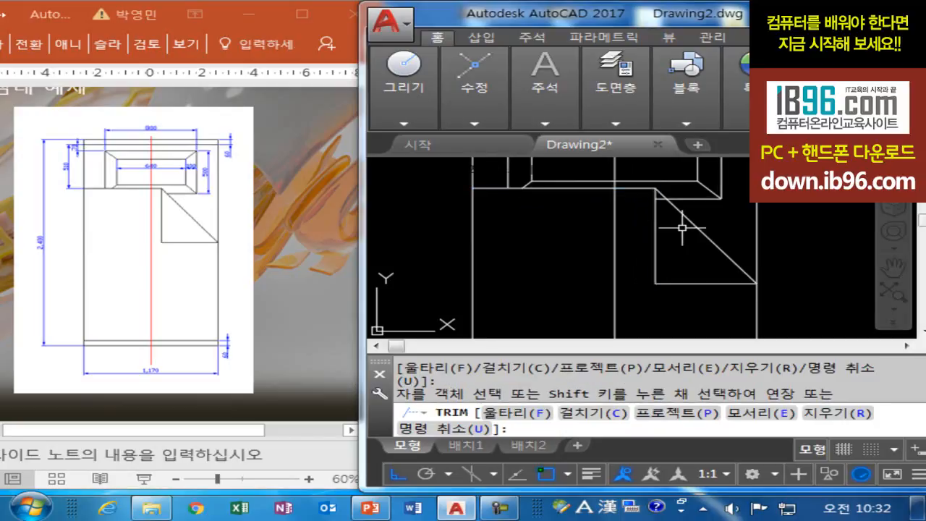
Trim the short piece of the pillow's lower edge inside the fold triangle, using the fold's diagonal as cutting edge
key("Return")
left_click(669, 207)
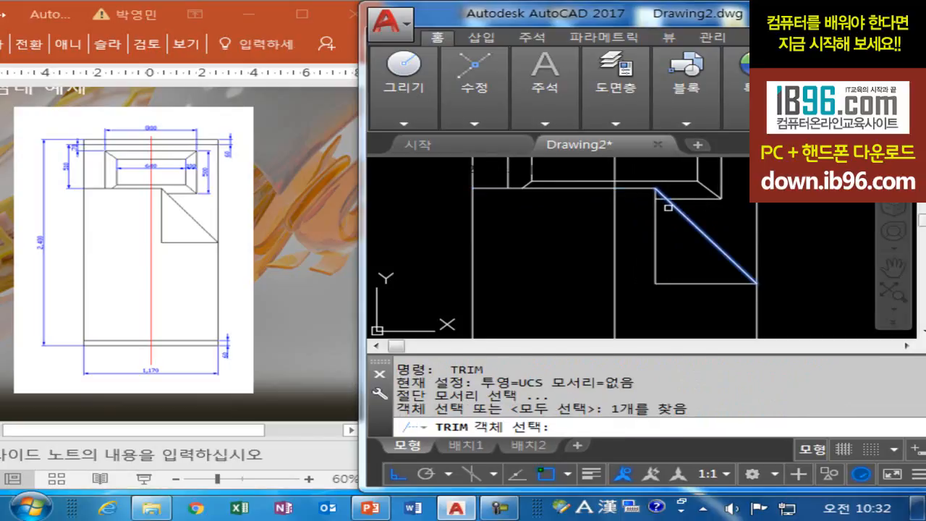
key("Return")
left_click(672, 199)
key("Escape")
scroll(700, 227, "down", 2)
scroll(716, 239, "down", 3)
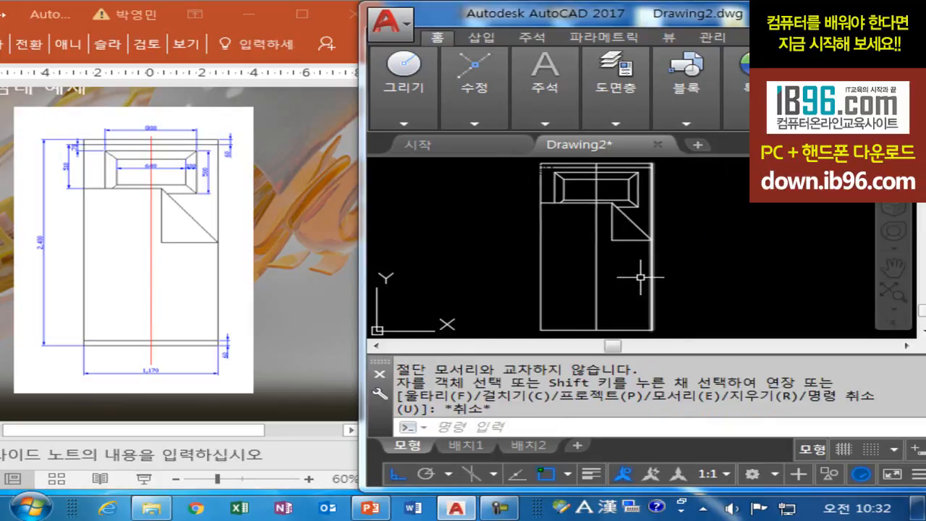
Erase the vertical centre line running through the bed
type("e")
key("Return")
left_click(598, 264)
scroll(615, 265, "down", 3)
scroll(592, 258, "up", 3)
key("Escape")
key("Escape")
Offset the bed's bottom edge 60 inward to form the footboard line
type("o")
key("Return")
type("60")
key("Return")
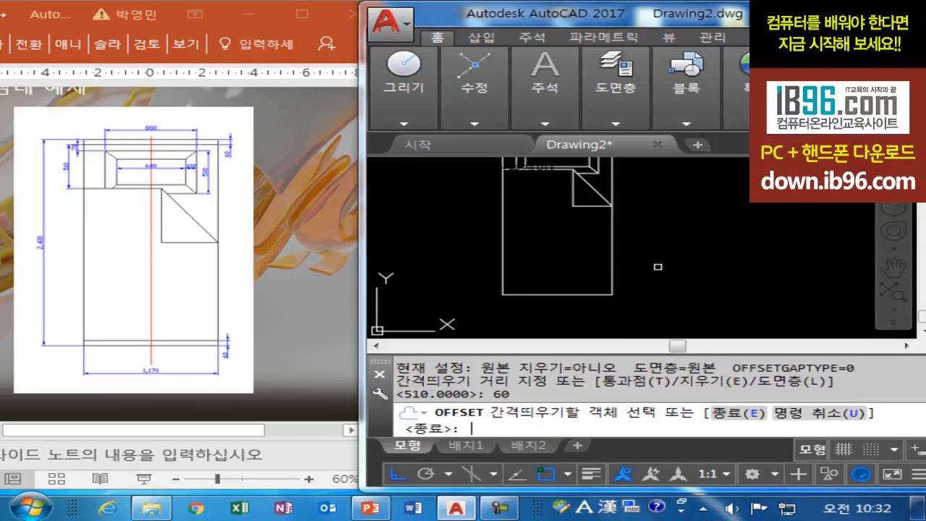
left_click(590, 293)
left_click(610, 283)
key("Escape")
scroll(640, 286, "down", 2)
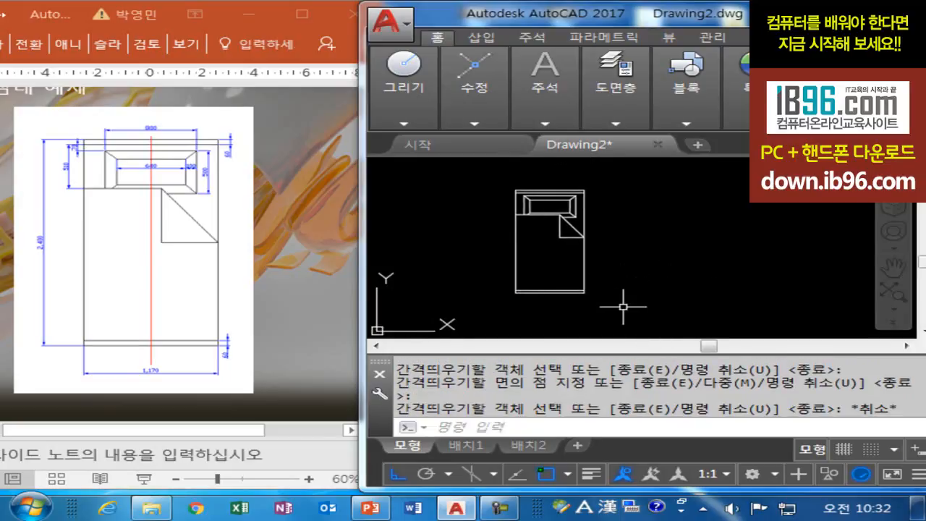
Switch to PowerPoint and bring the sofa example slide fully into view beside the AutoCAD drawing
middle_click_drag(623, 288, 576, 289)
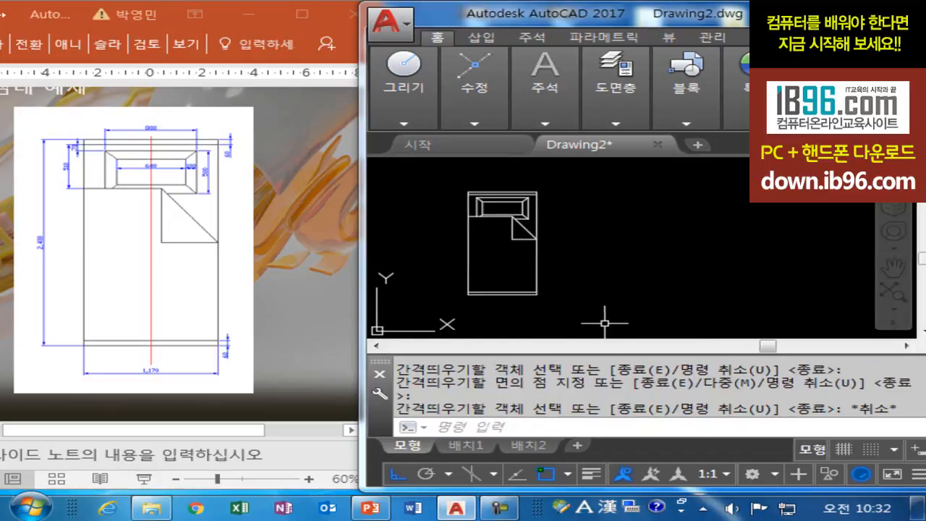
left_click(309, 278)
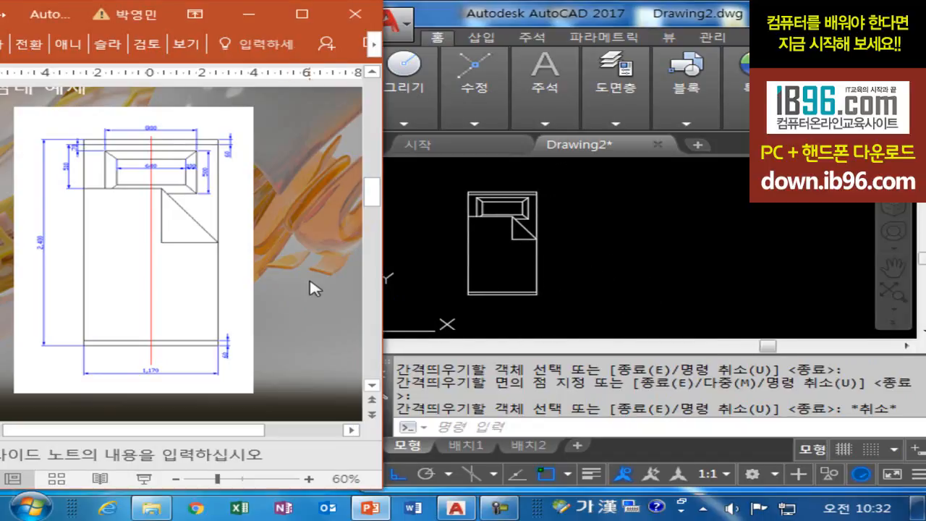
scroll(309, 277, "down", 2)
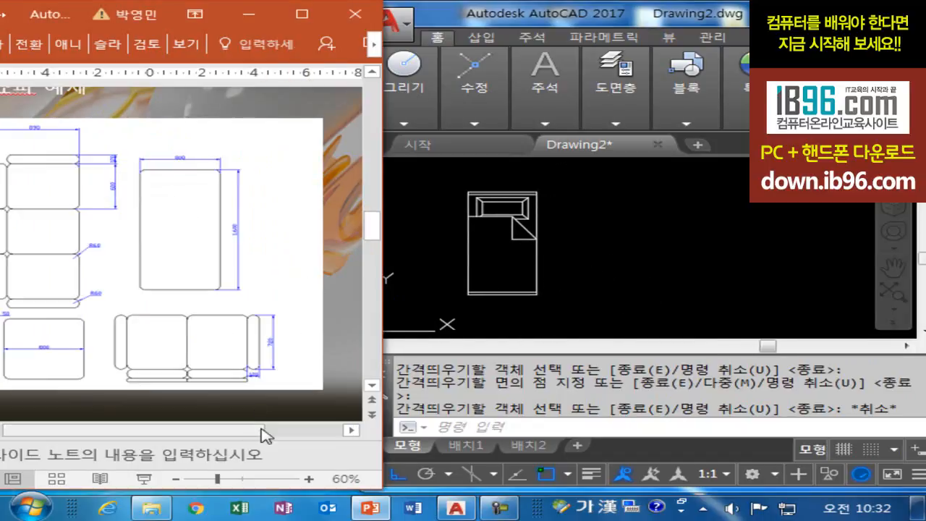
left_click(351, 430)
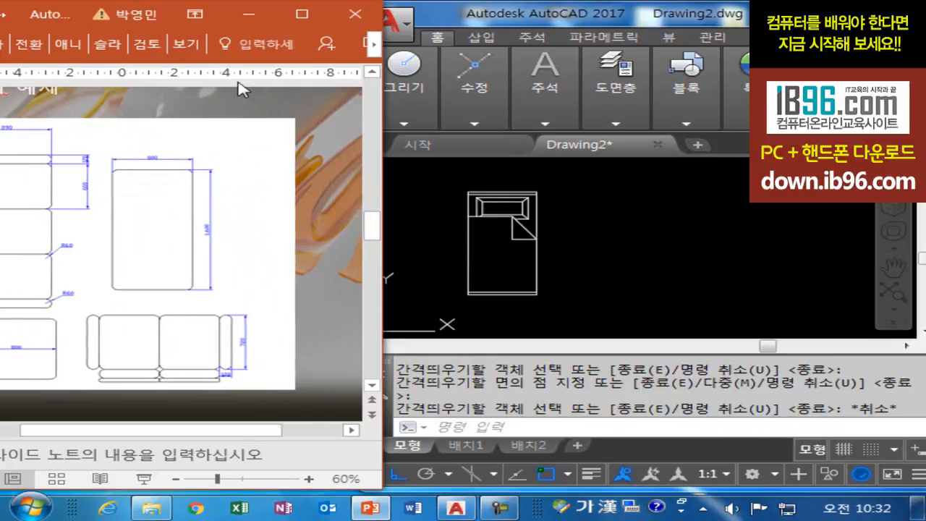
left_click_drag(57, 15, 96, 15)
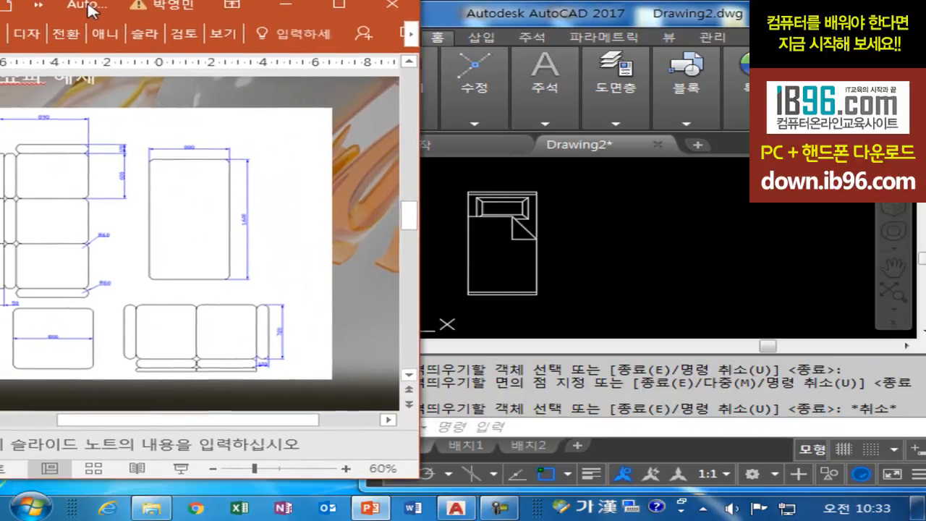
left_click_drag(178, 433, 100, 431)
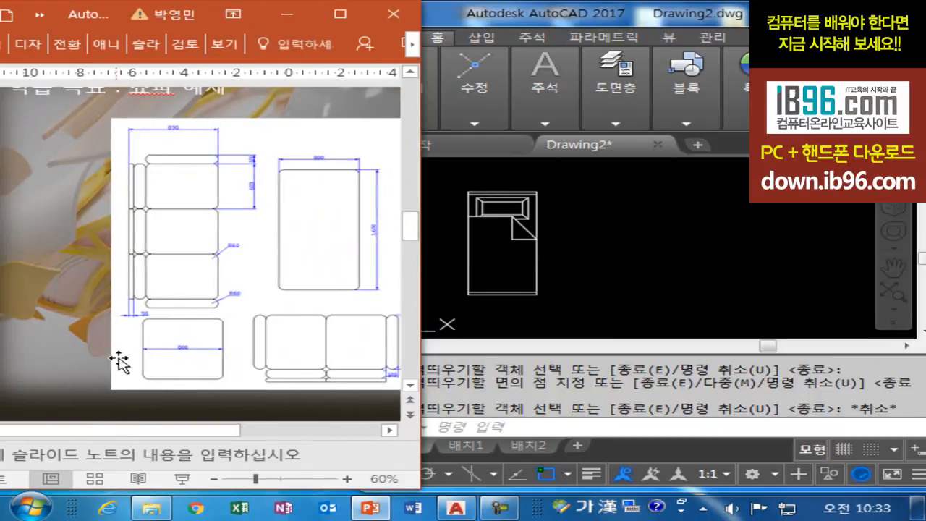
left_click_drag(176, 431, 213, 434)
left_click(653, 242)
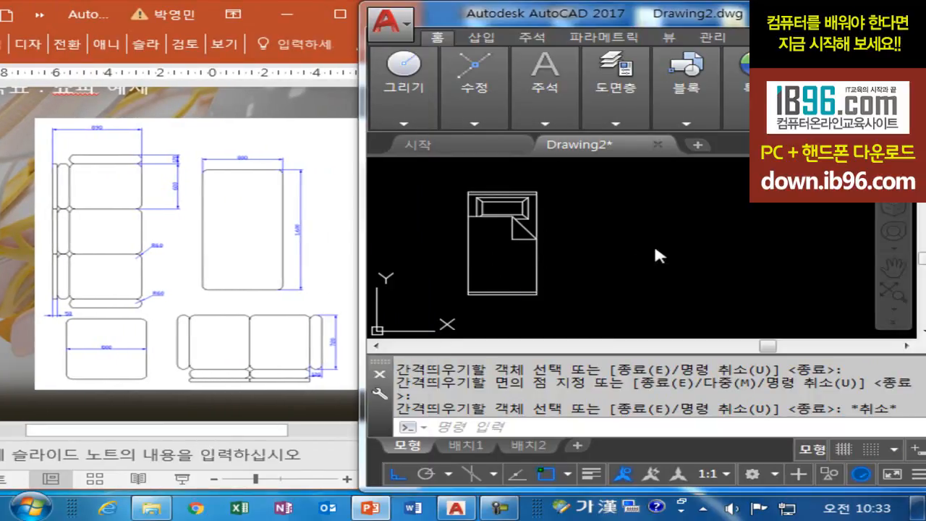
Enlarge the sofa example slide to 70% and centre it to read the sofa's dimensions
middle_click_drag(630, 242, 594, 249)
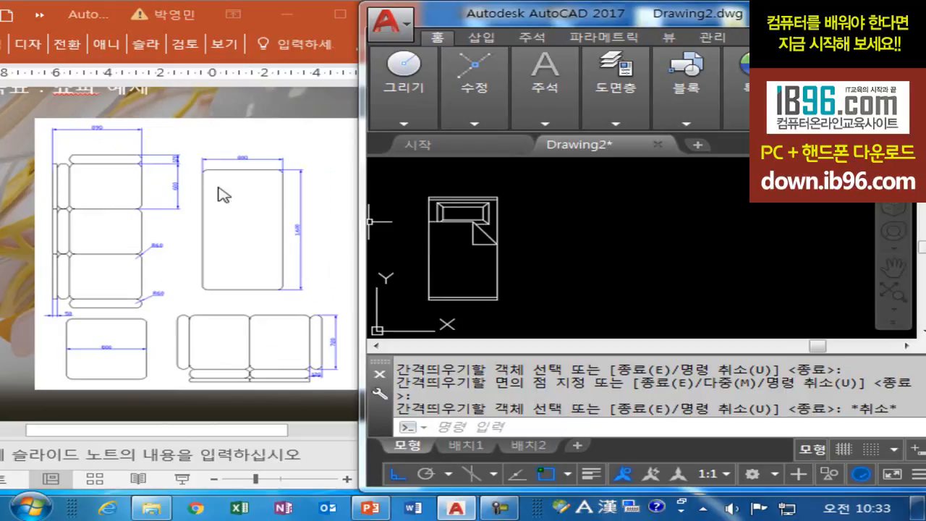
left_click(347, 484)
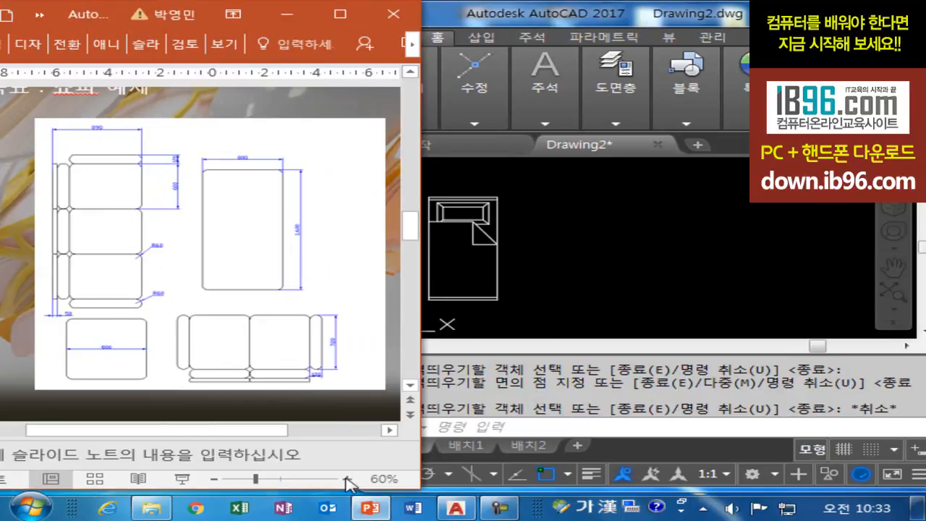
left_click(348, 483)
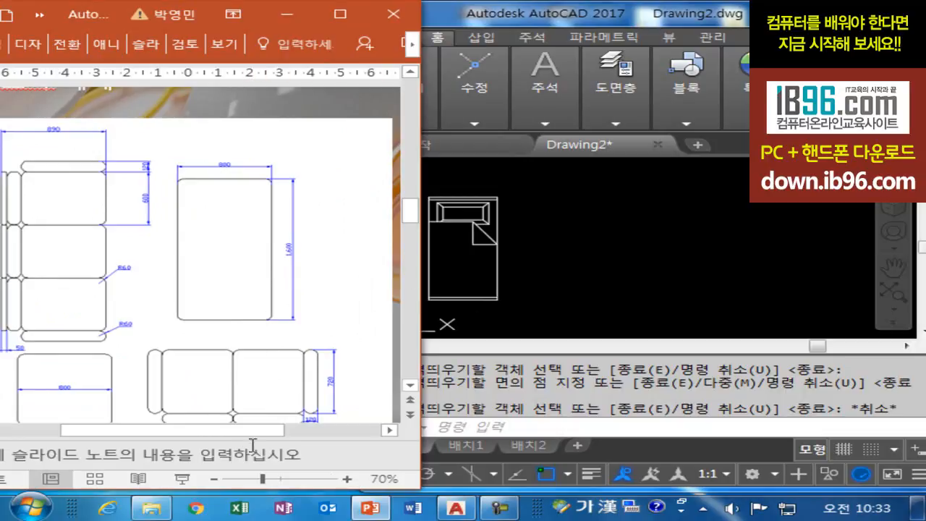
left_click_drag(249, 433, 215, 433)
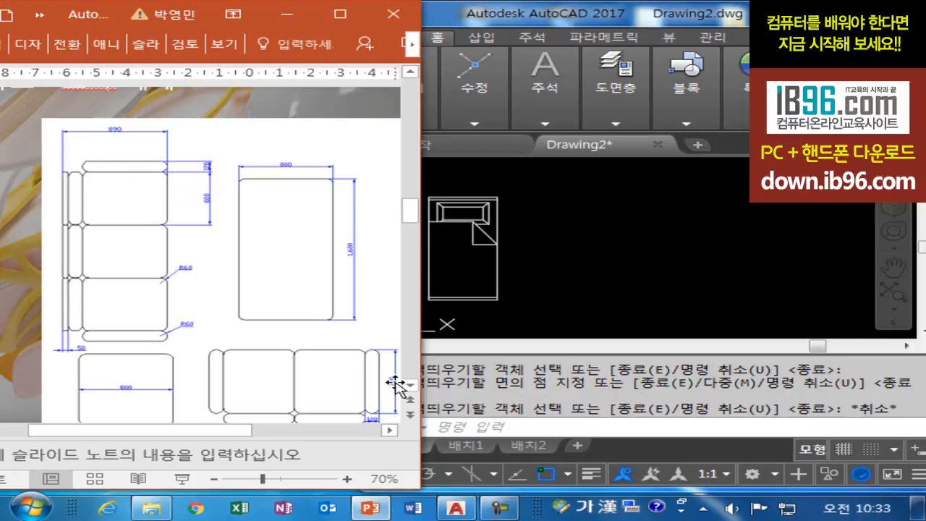
Switch back to AutoCAD and draw a 720 by 120 rectangle right of the bed as the sofa's upper armrest
left_click(627, 248)
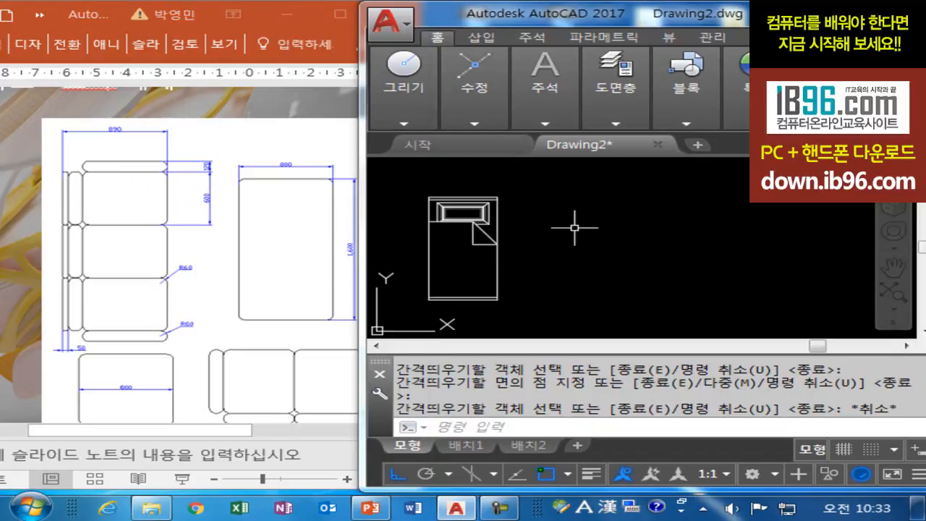
type("rec")
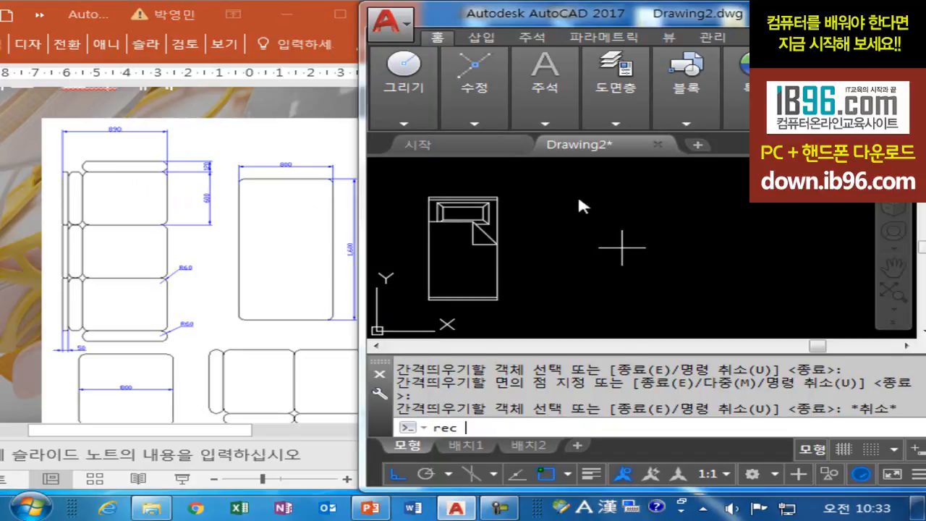
key("Return")
left_click(572, 203)
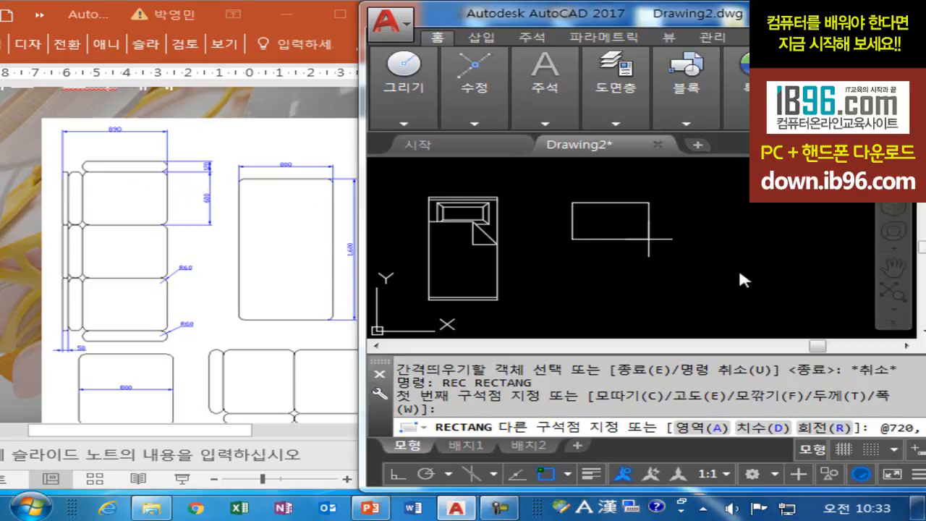
type("120")
key("Return")
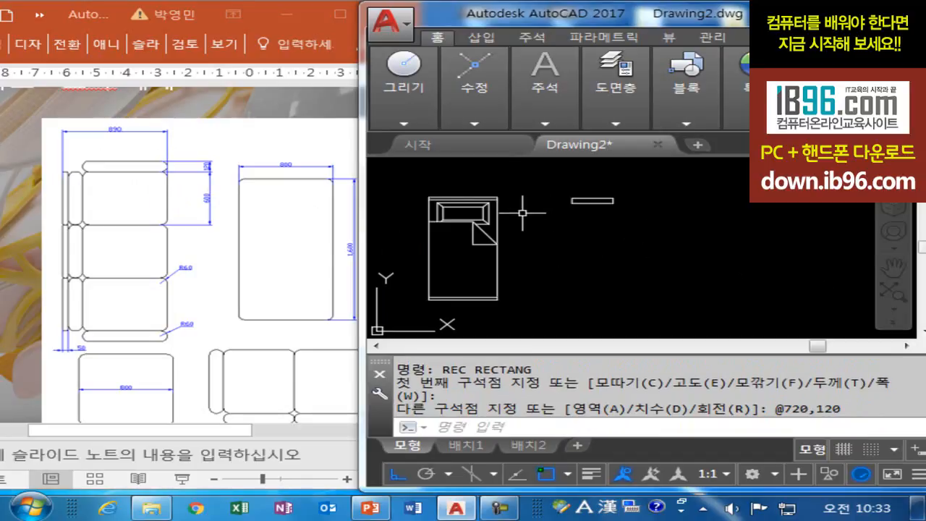
Draw the first seat cushion as a 720 by 600 rectangle downward from the armrest's lower-left corner
key("Return")
left_click(572, 202)
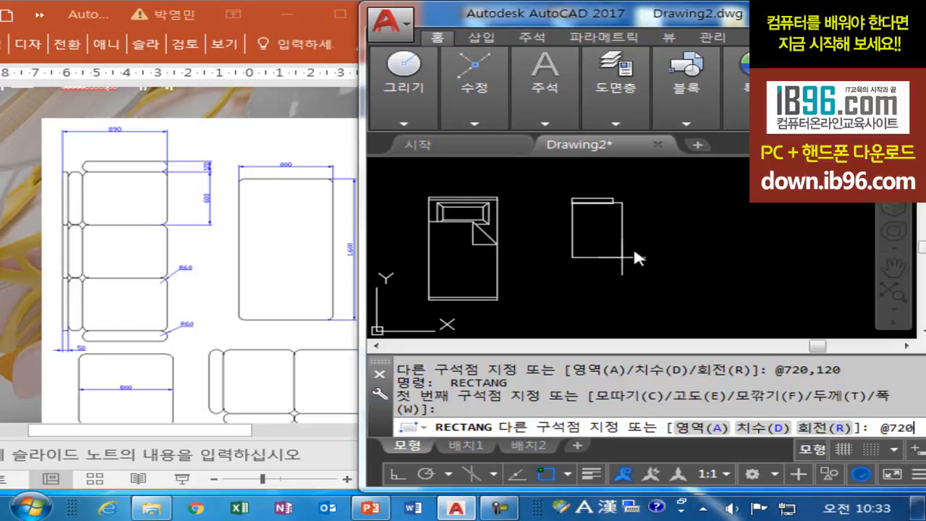
type("@720,-600")
key("Return")
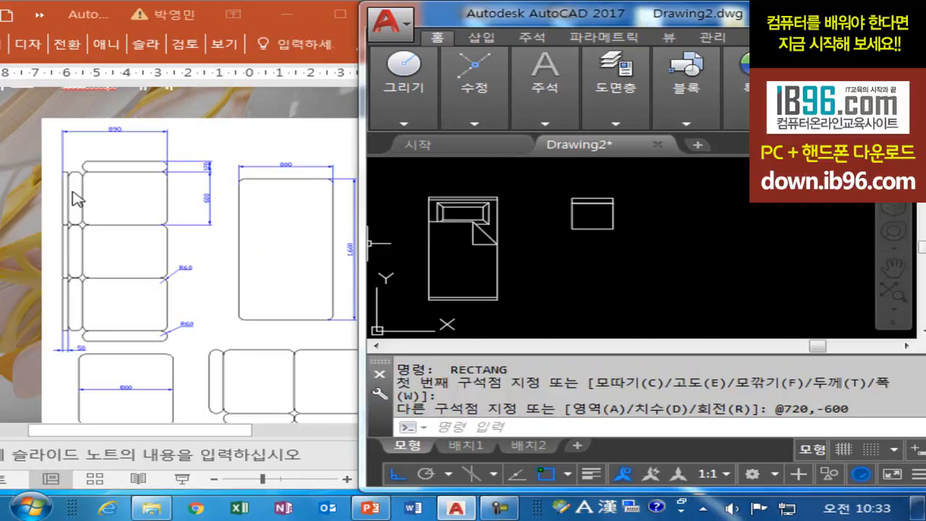
Check the sofa slide's lower dimensions in PowerPoint, then draw a 120 by 600 back cushion in AutoCAD leftward from the seat's upper-left corner
left_click(264, 317)
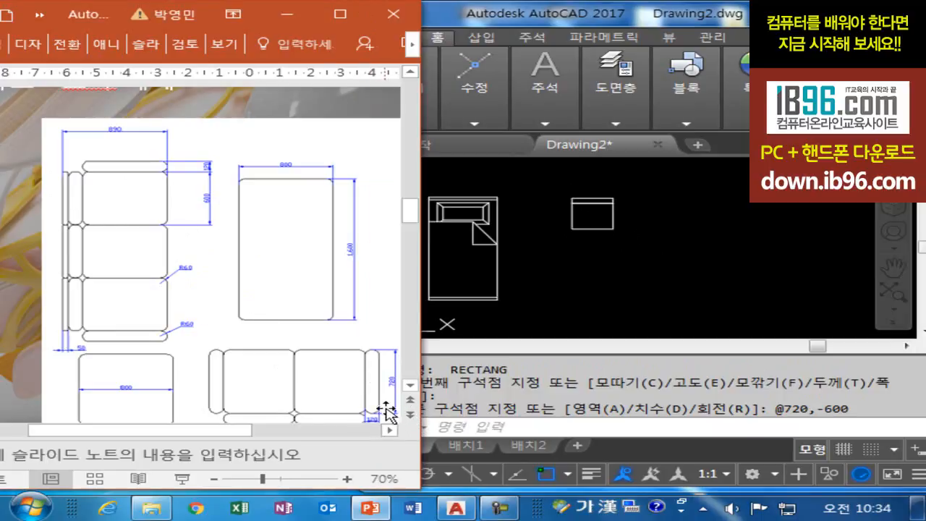
left_click(411, 393)
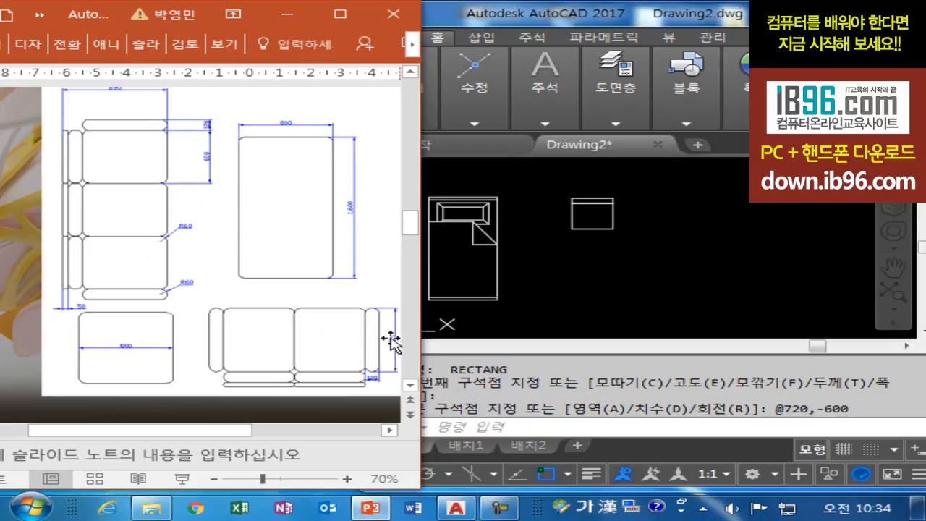
left_click(619, 246)
type("rec")
key("Return")
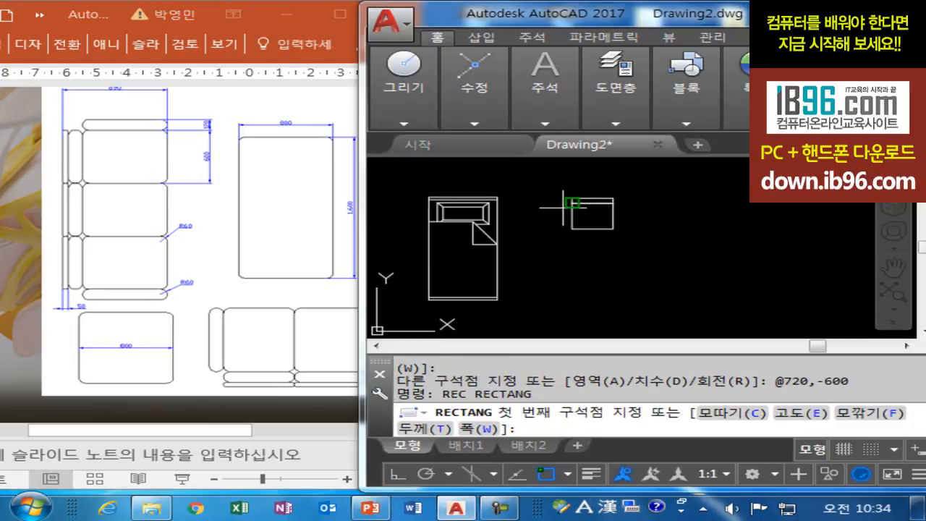
left_click(563, 208)
type("@")
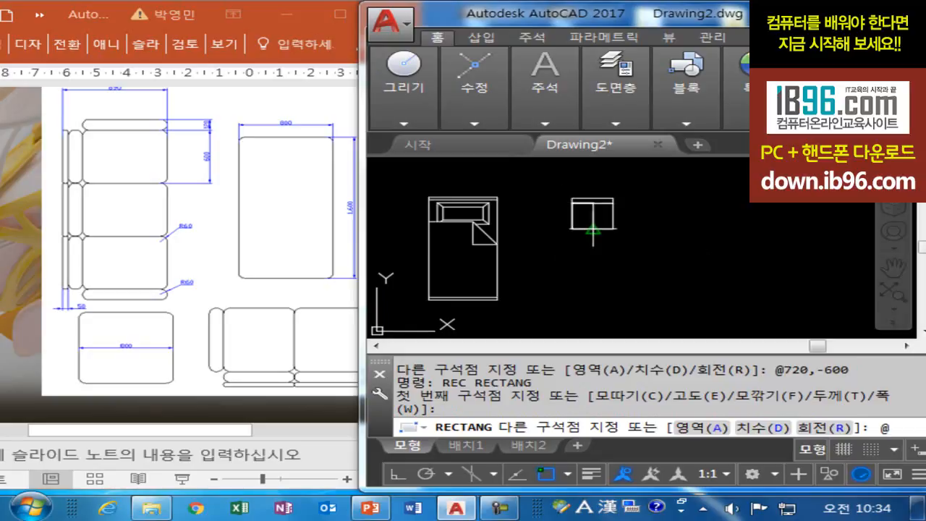
type("-12")
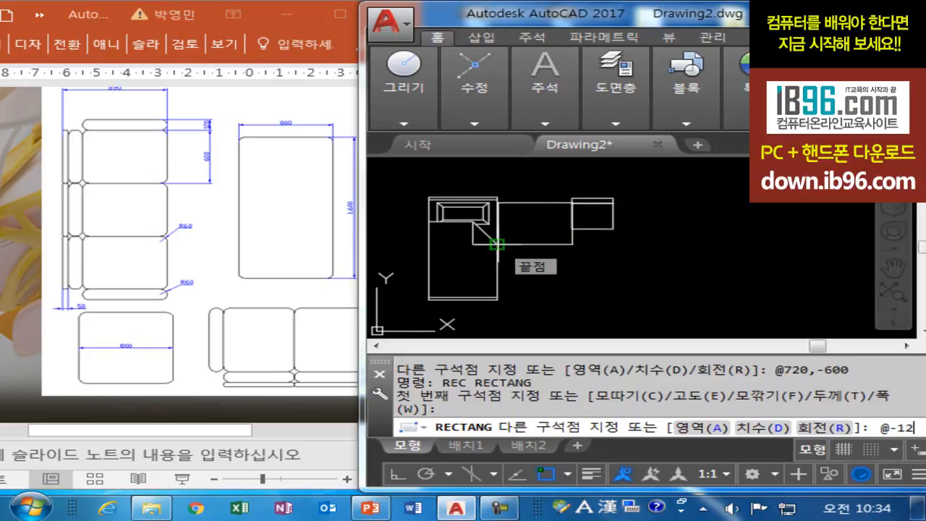
type("0,-600")
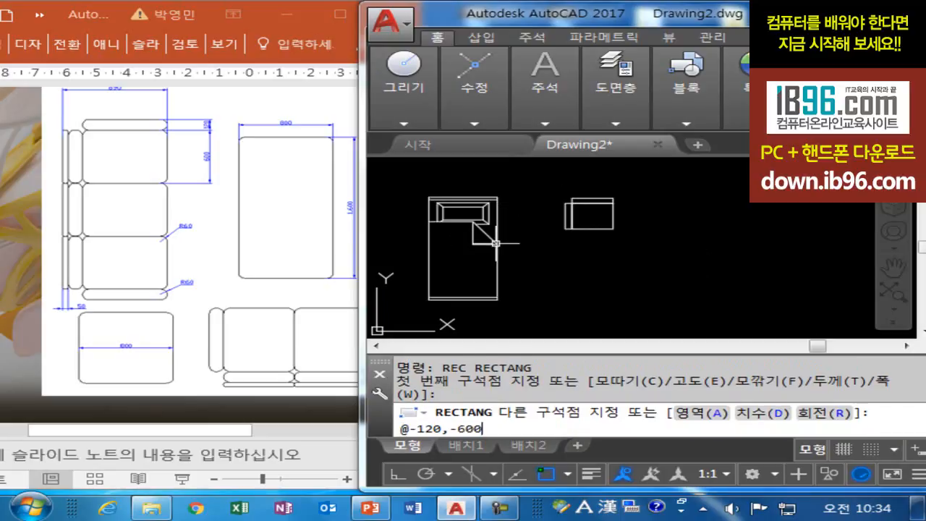
key("Return")
Draw the sofa's back frame as a 50 by 600 rectangle leftward from the back cushion's upper-left corner
scroll(523, 200, "up", 2)
scroll(523, 201, "up", 2)
key("Return")
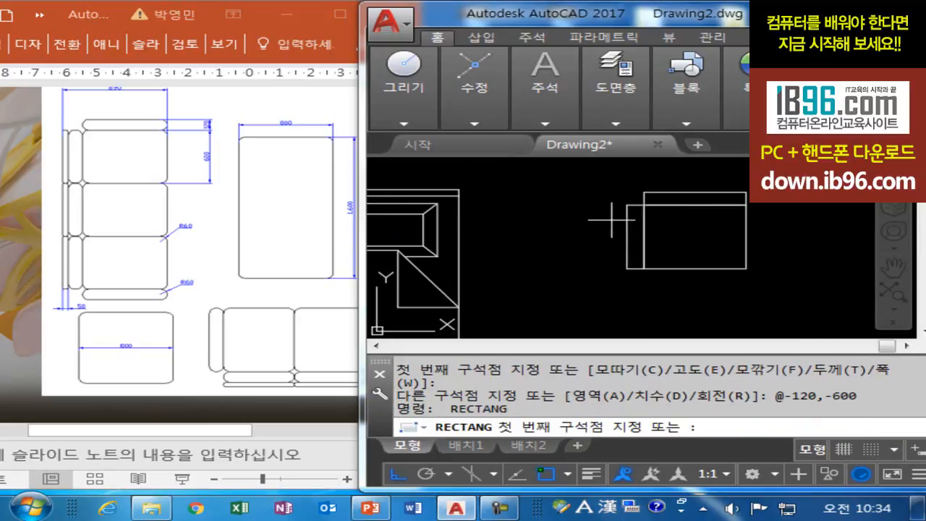
left_click(627, 204)
type("@-50")
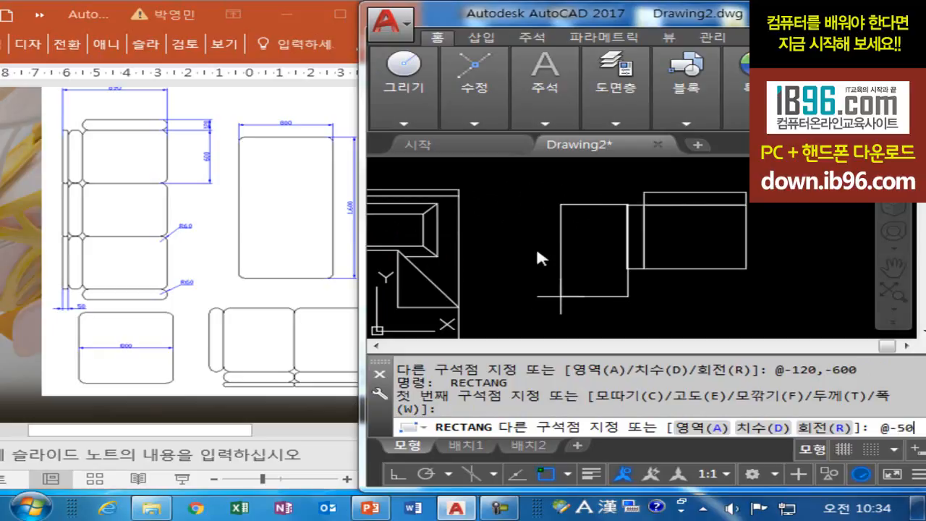
type(",-600")
key("Return")
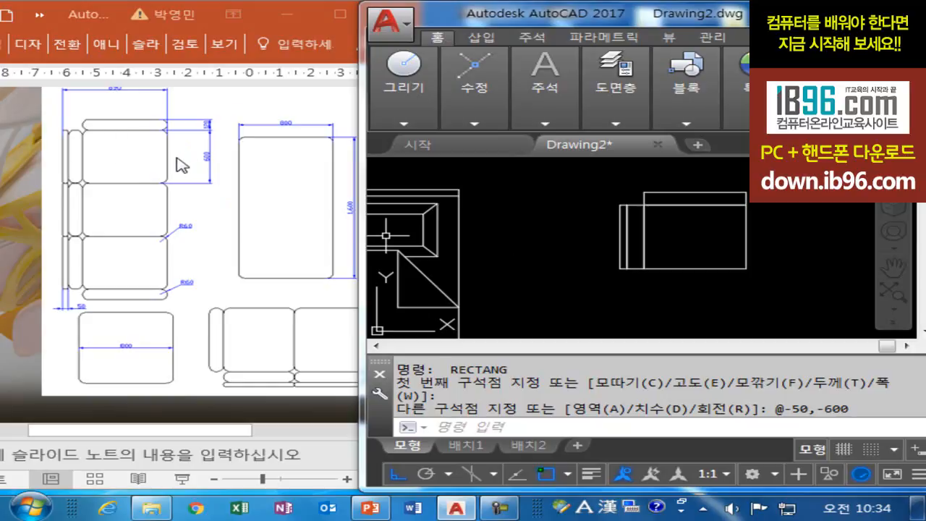
Start the Fillet command for the sofa's corners and set its radius to 60
scroll(587, 212, "up", 2)
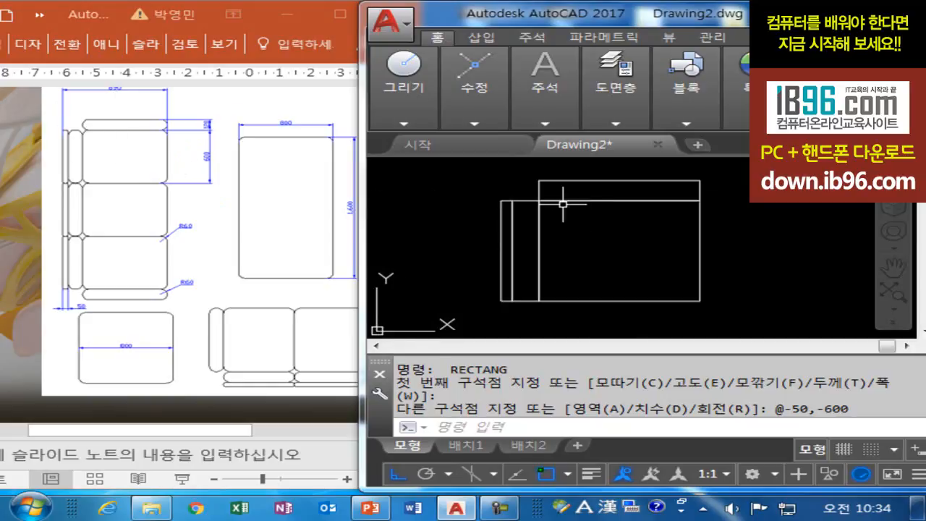
type("f")
key("Return")
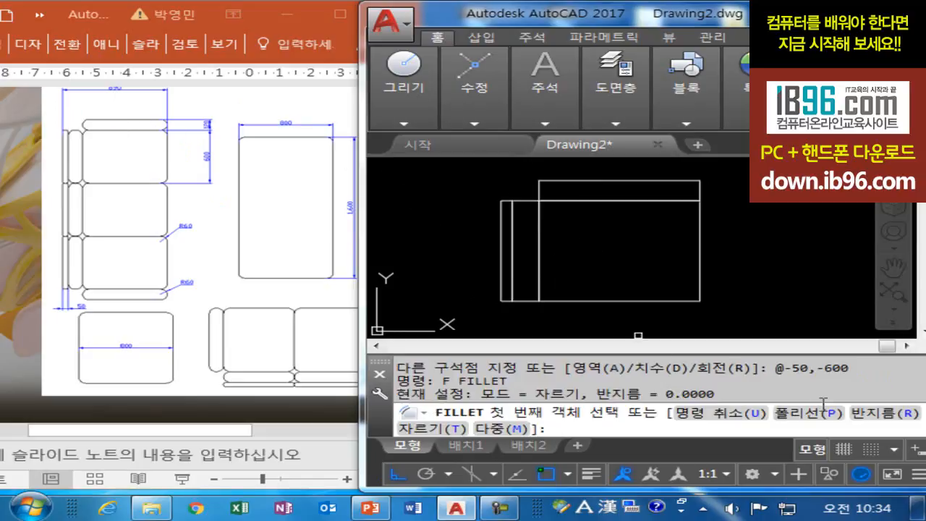
type("r")
key("Return")
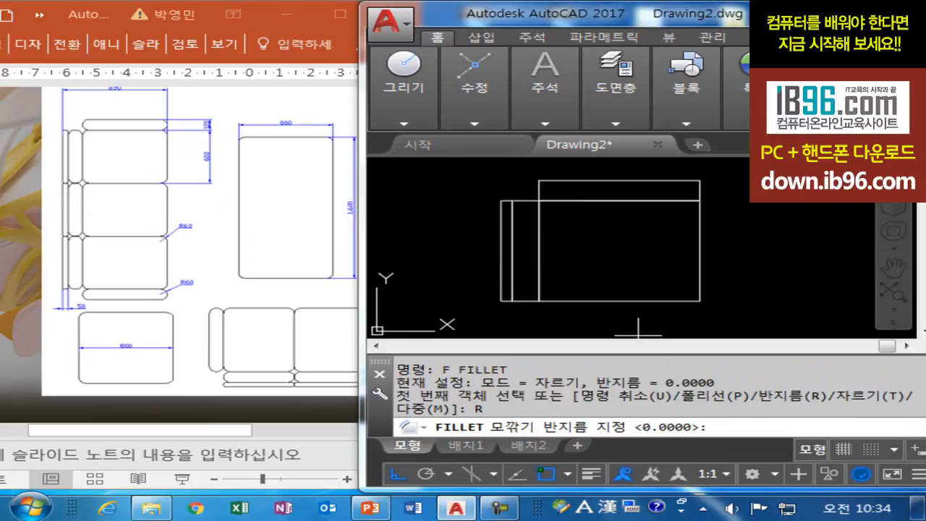
type("60")
key("Return")
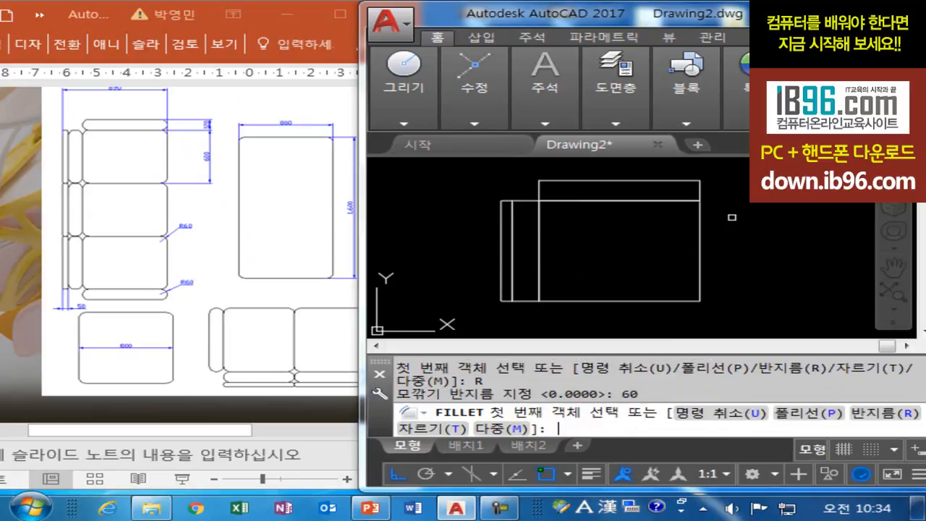
left_click(510, 429)
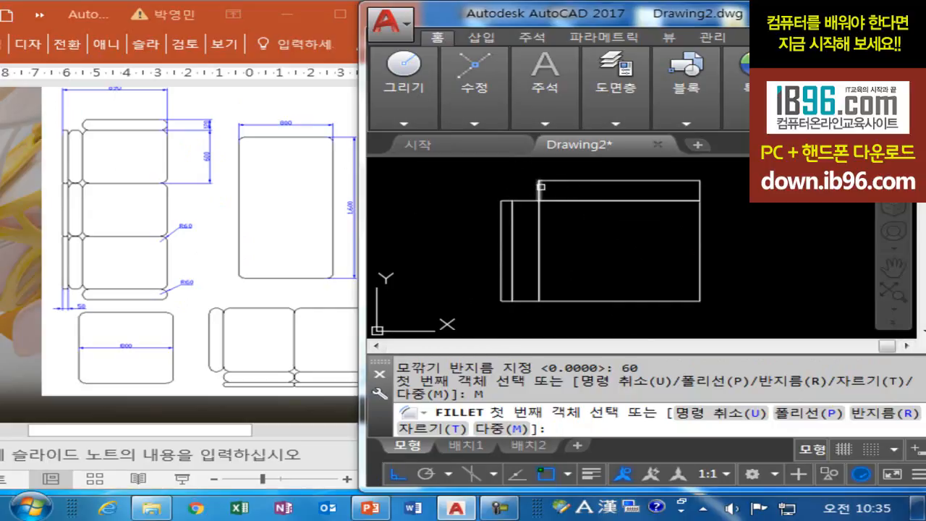
left_click(511, 429)
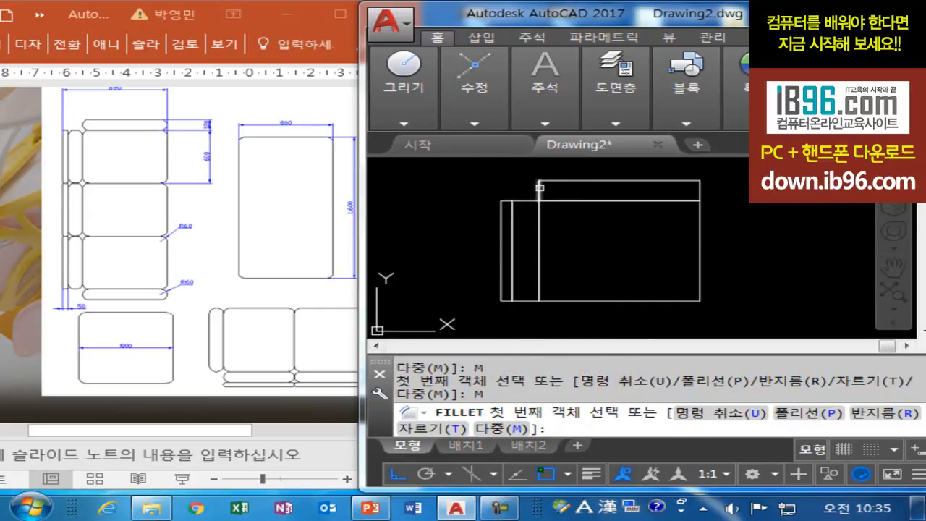
key("Escape")
key("Escape")
key("Escape")
key("Escape")
key("Escape")
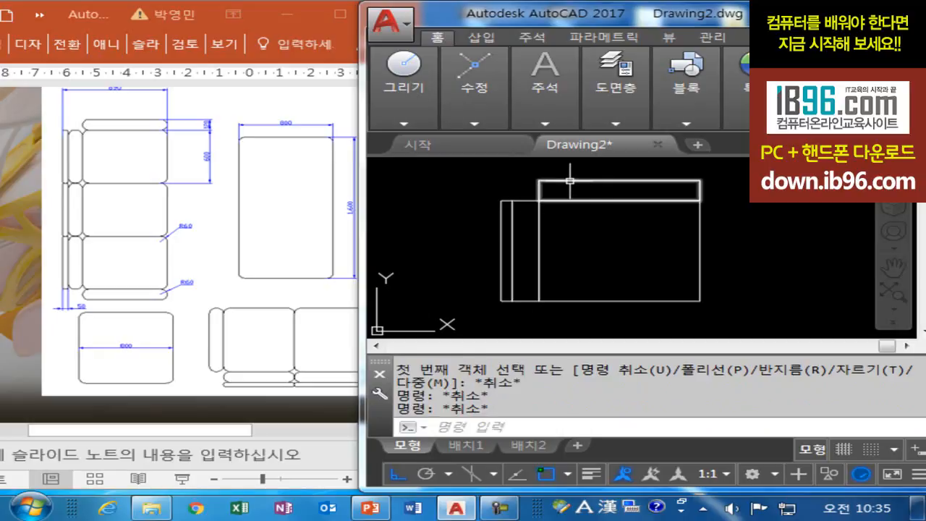
Fillet all four corners of the sofa's armrest rectangle as a polyline with the 60 radius
type("F")
key("Return")
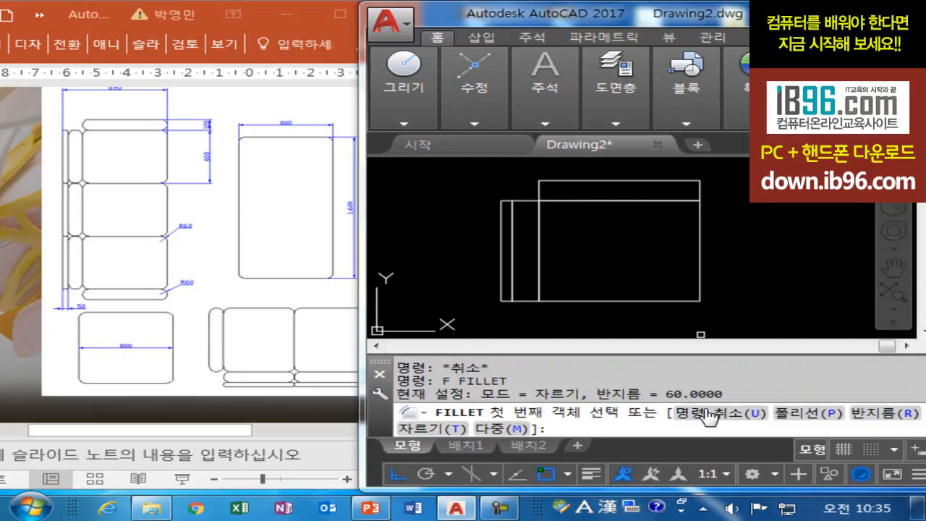
left_click(810, 413)
left_click(579, 201)
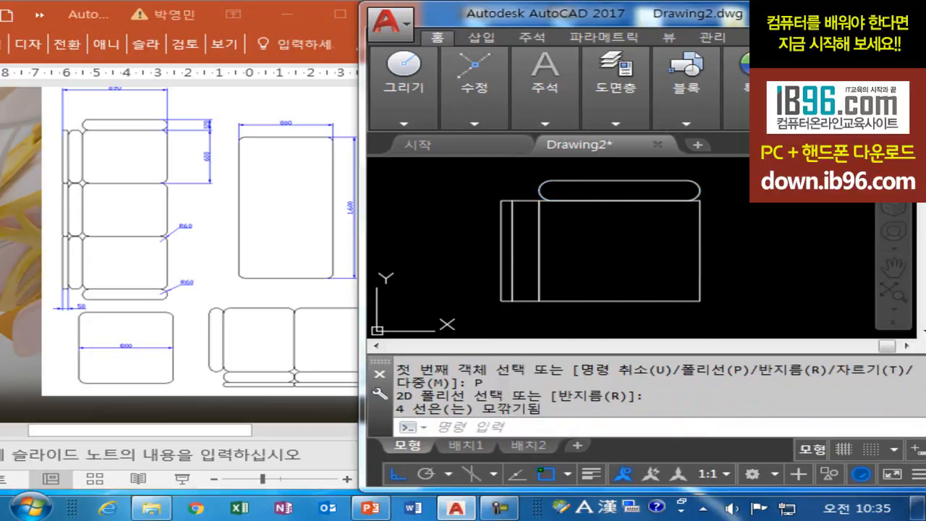
Round all corners of the back cushion rectangle with the 60 radius using the Fillet polyline option
key("Return")
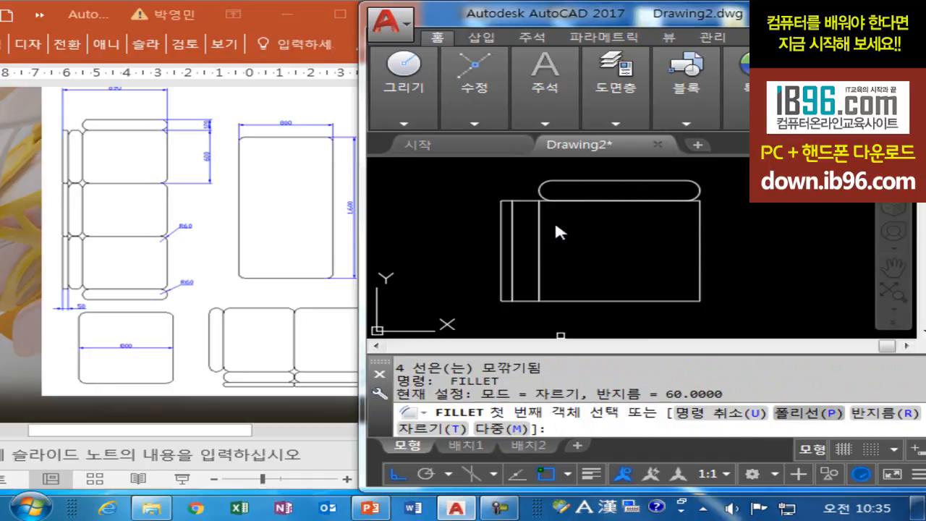
type("p")
key("Return")
left_click(527, 249)
Round all corners of the seat cushion with the 60 radius using the Fillet polyline option
key("Return")
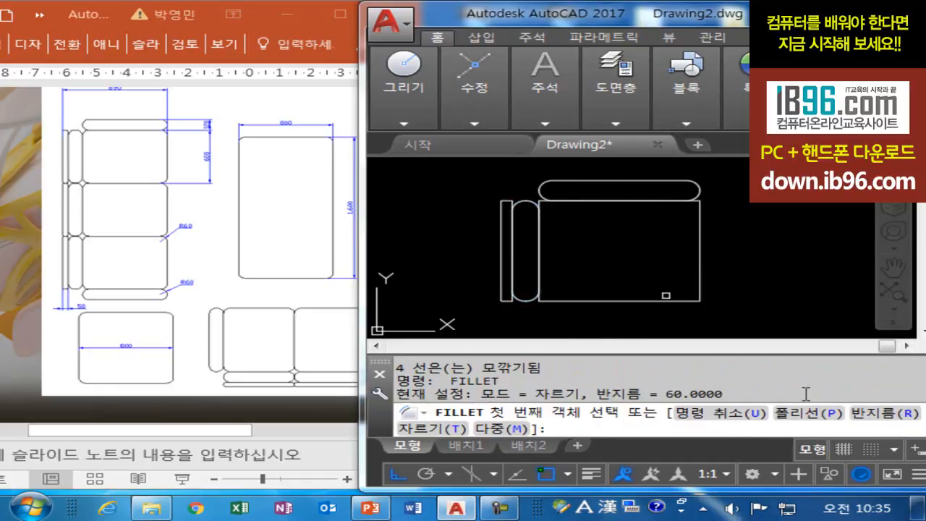
type("p")
key("Return")
left_click(503, 200)
left_click(503, 200)
left_click(528, 209)
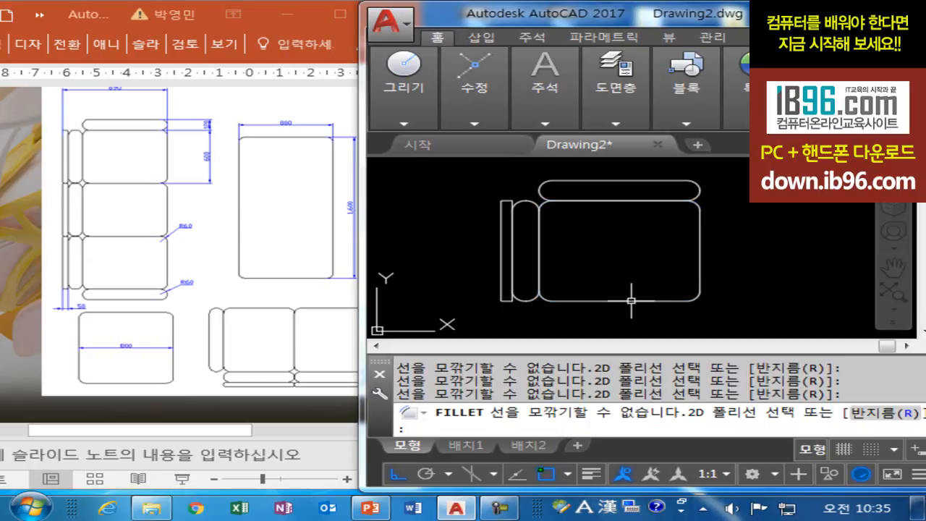
left_click(631, 300)
key("Escape")
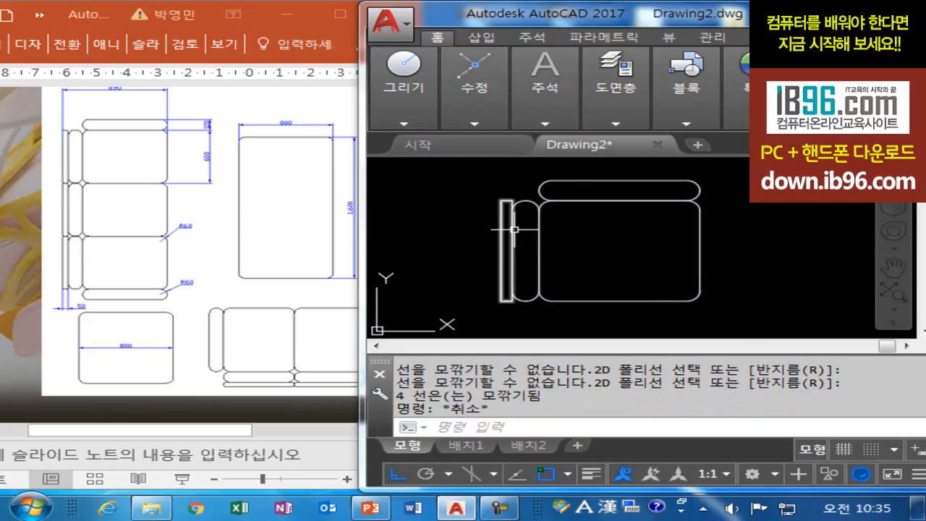
Set the fillet radius to 25 and round all corners of the narrow back frame rectangle
type("f")
key("Return")
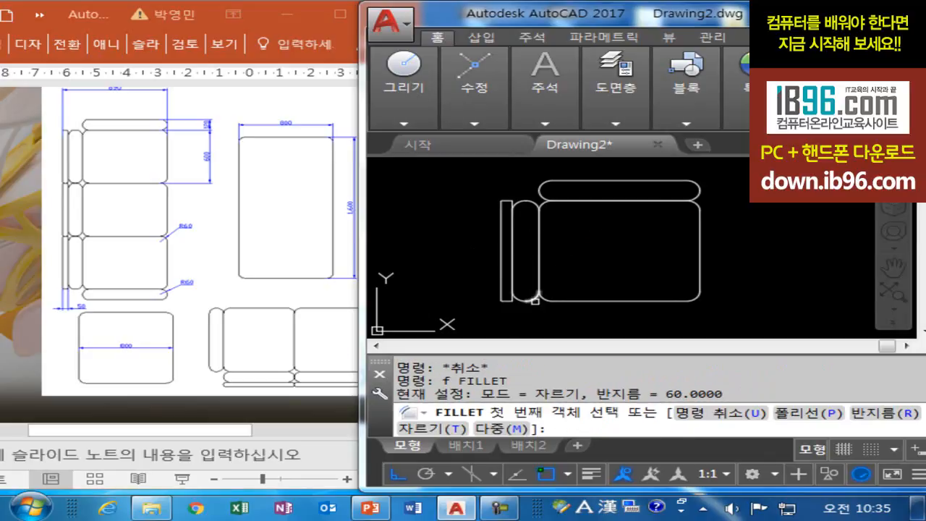
type("r")
key("Return")
type("25")
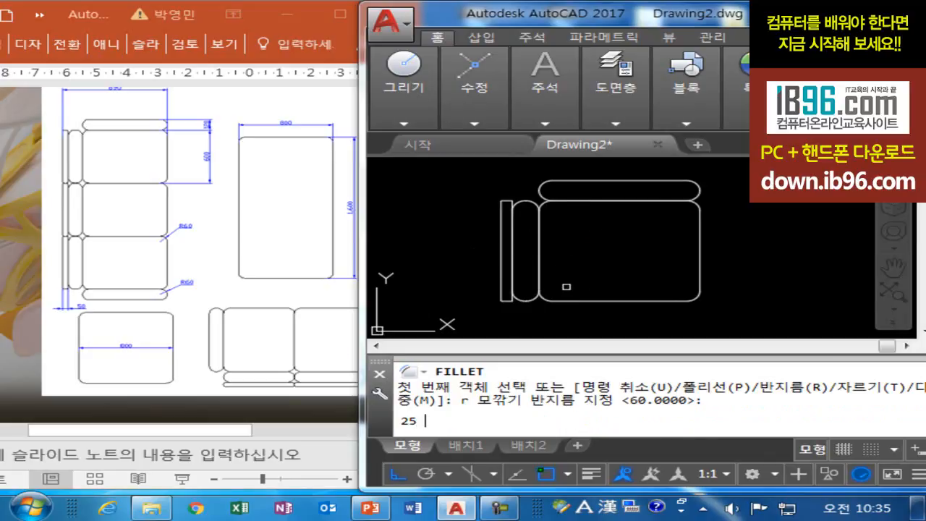
key("Return")
left_click(803, 413)
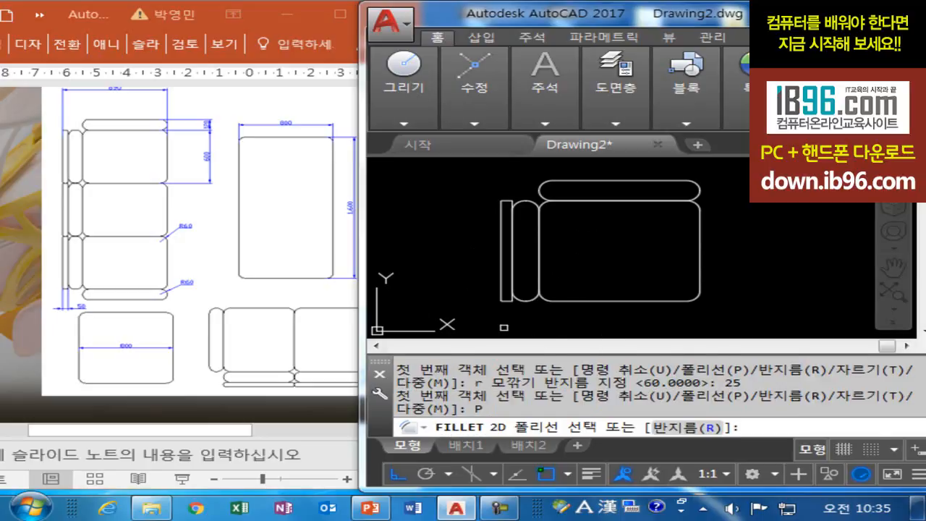
left_click(509, 301)
key("Escape")
key("Escape")
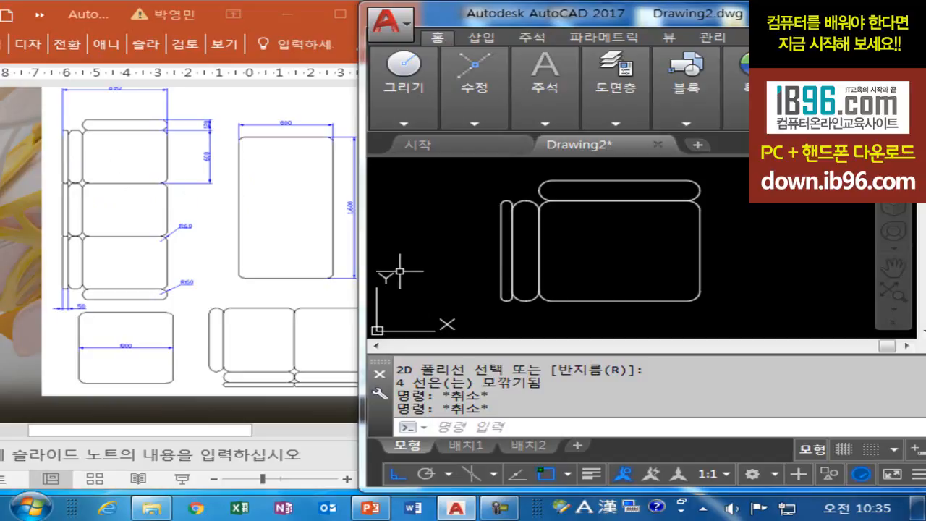
Copy the seat cushion, back cushion and back frame directly below the originals, from the seat's upper edge to its lower edge
type("cp")
key("Return")
left_click(468, 192)
left_click(752, 307)
key("Return")
left_click(620, 202)
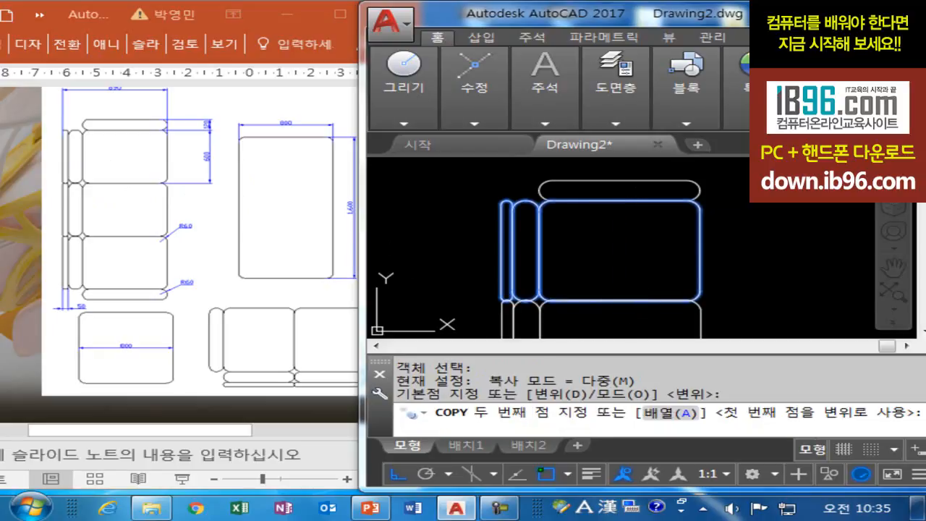
left_click(620, 301)
key("Escape")
Mirror the upper armrest, seat and back parts across a horizontal line through the second seat's middle, keeping the originals
scroll(699, 276, "down", 2)
mouse_move(696, 272)
middle_mouse_down()
mouse_move(631, 212)
mouse_move(628, 224)
mouse_move(566, 231)
middle_mouse_up()
scroll(580, 233, "down", 2)
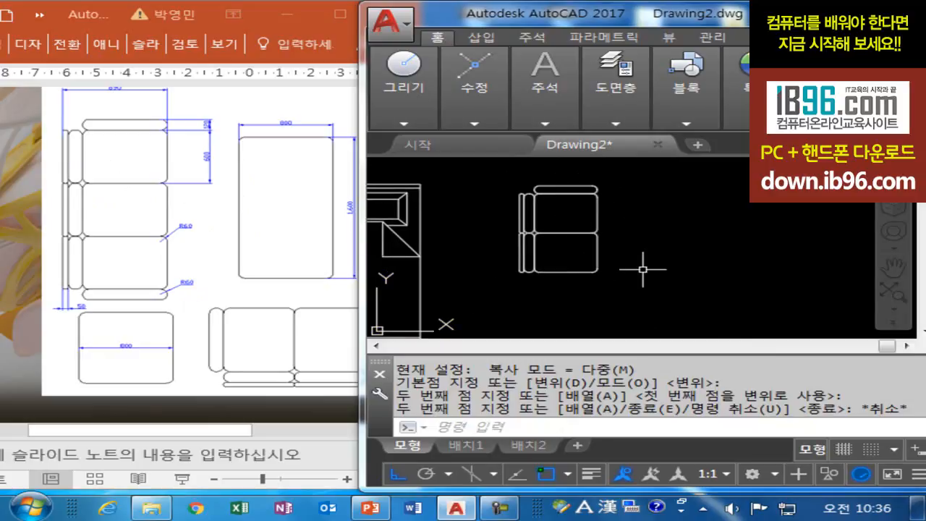
type("mi")
key("Return")
scroll(516, 200, "up", 2)
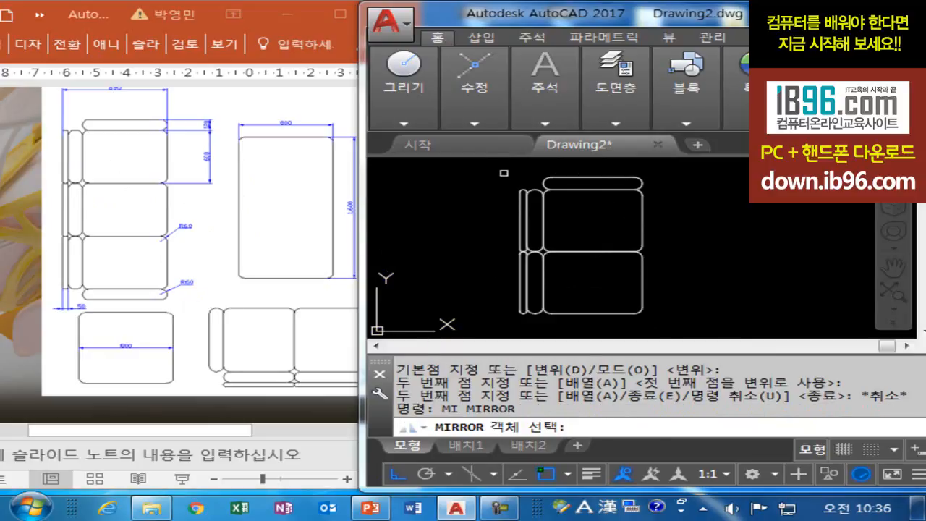
left_click(505, 173)
left_click(697, 257)
key("Return")
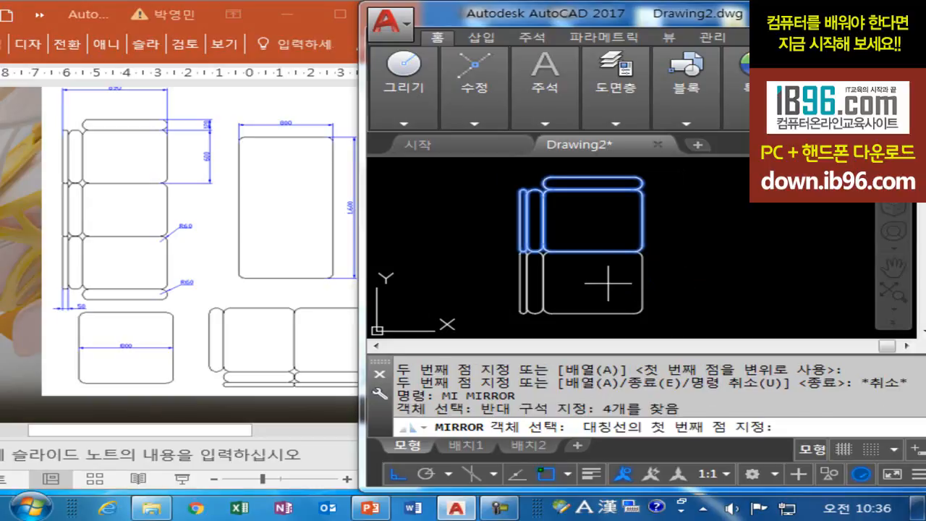
left_click(642, 282)
left_click(452, 286)
key("Return")
scroll(624, 269, "down", 2)
middle_click_drag(624, 269, 587, 223)
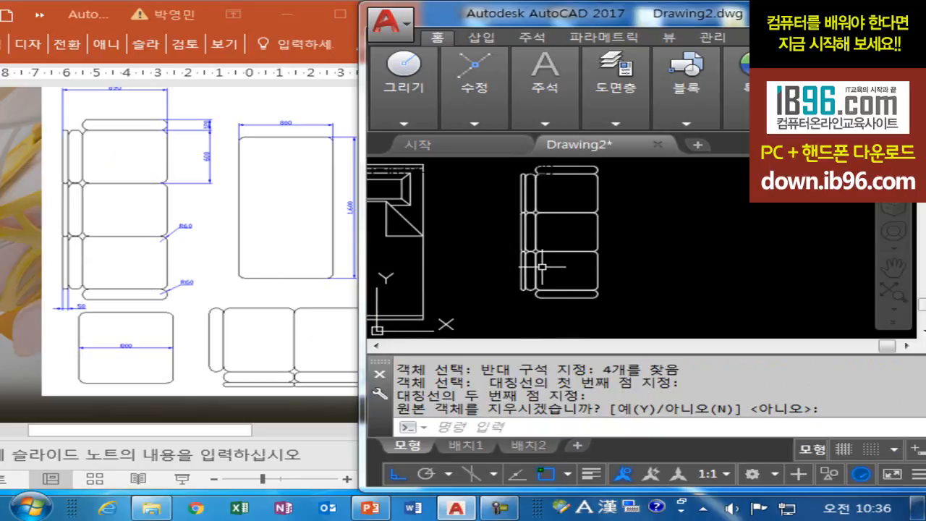
Check the two-seat sofa on the PowerPoint slide, then in AutoCAD copy the sofa's lowest seat, back and armrest to the right
left_click(238, 432)
left_click_drag(246, 432, 201, 432)
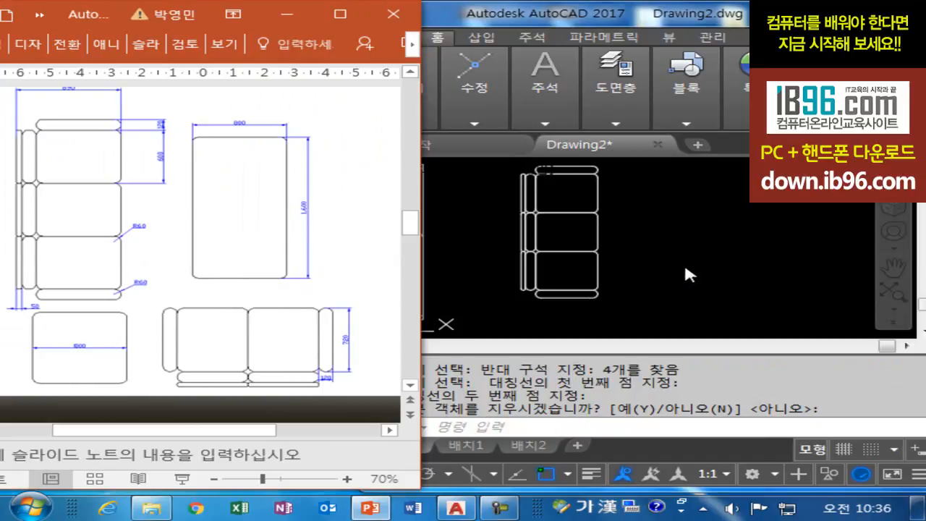
left_click(658, 287)
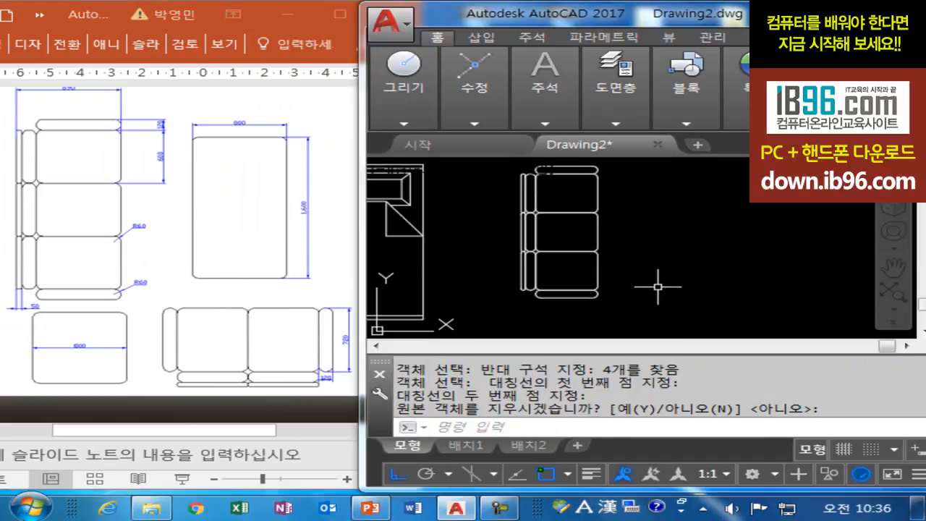
type("cp")
key("Return")
left_click(498, 243)
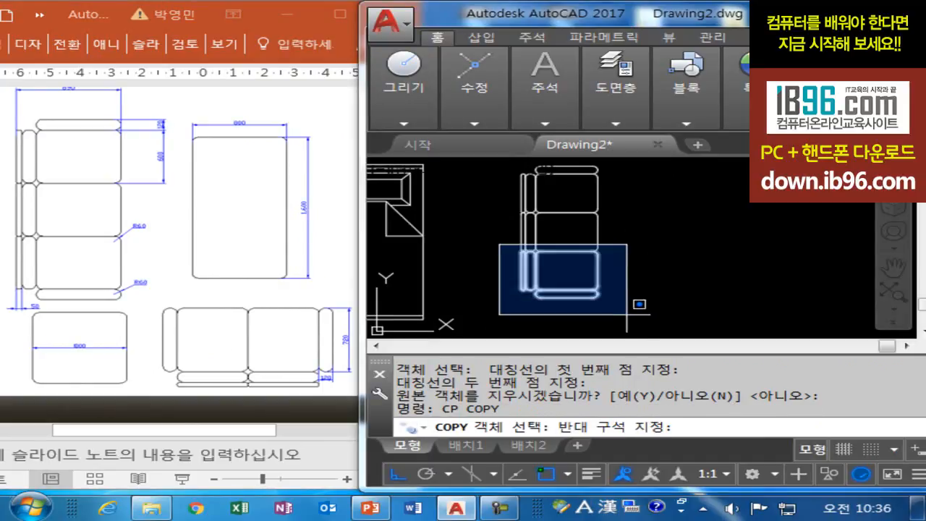
left_click(646, 326)
key("Return")
left_click(611, 309)
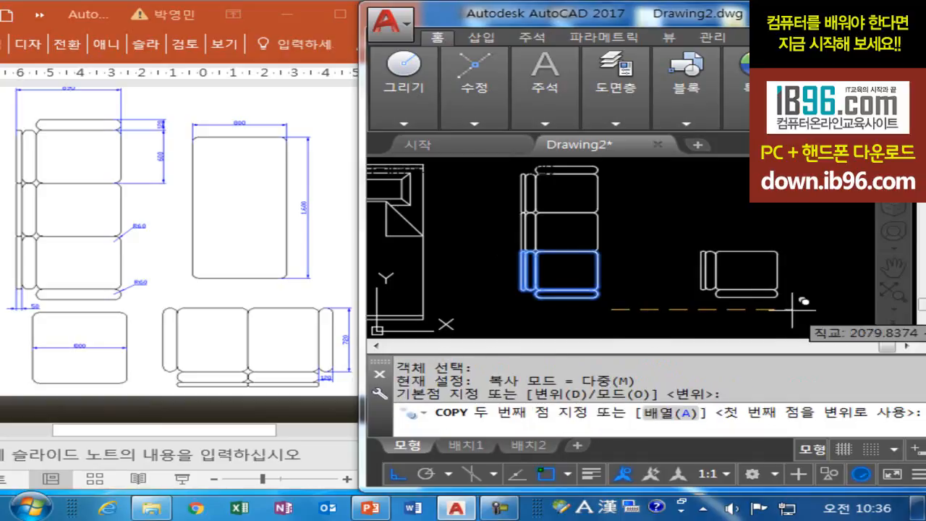
left_click(787, 310)
key("Escape")
key("Escape")
key("Escape")
Rotate the copied seat section 90 degrees counterclockwise about the midpoint of the seat's upper edge
type("r")
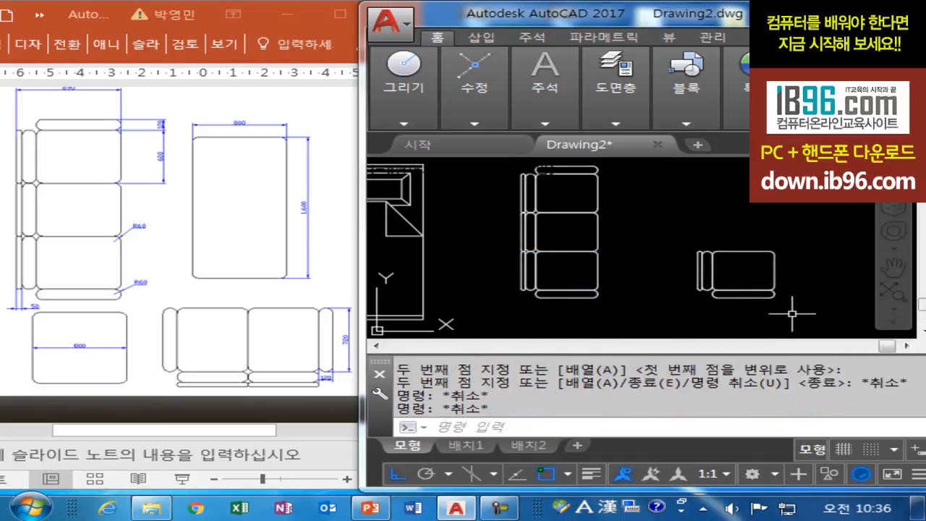
type("o")
key("Return")
left_click(664, 229)
left_click(812, 315)
key("Return")
left_click(752, 247)
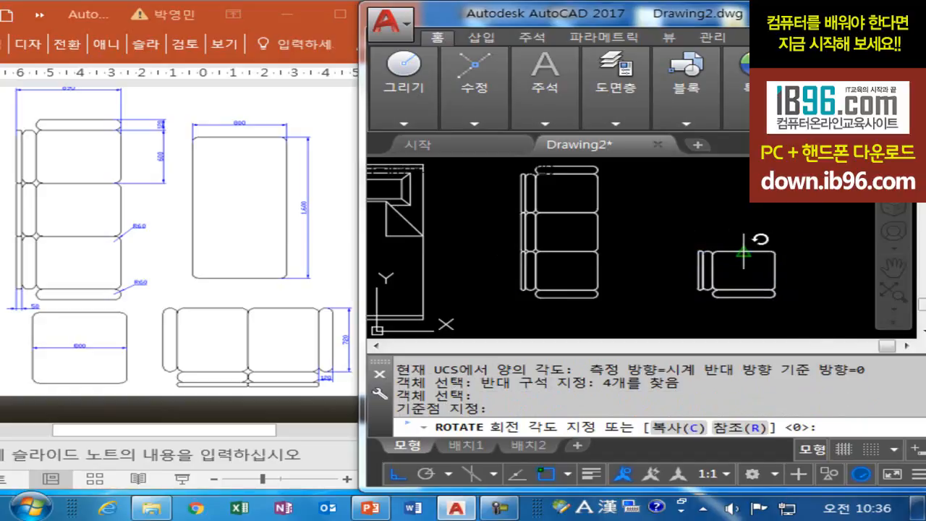
left_click(750, 206)
Move the rotated seat section to the free area below and to the right of the three-seat sofa
scroll(702, 265, "down", 2)
type("m")
key("Return")
left_click(684, 193)
left_click(818, 288)
key("Return")
left_click(789, 239)
left_click(794, 293)
key("space")
left_click(681, 251)
left_click(790, 330)
key("space")
left_click(795, 300)
key("Escape")
key("Escape")
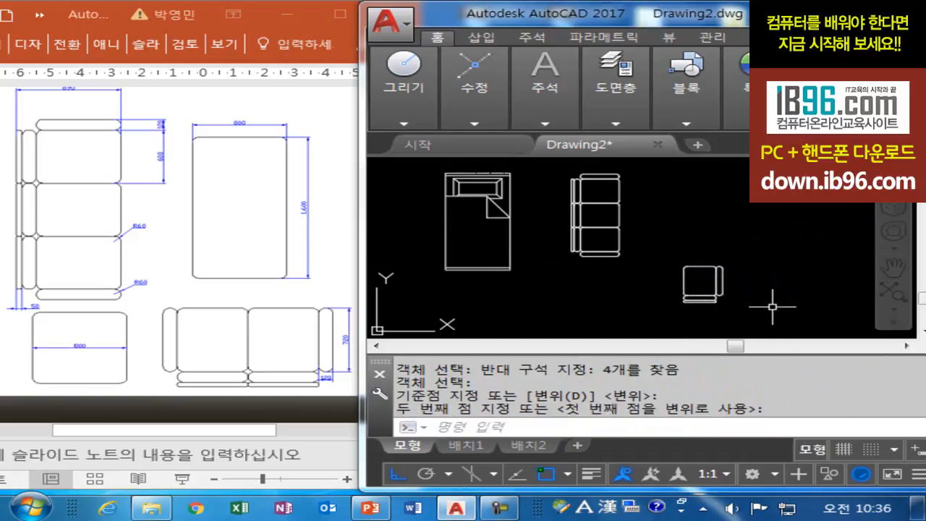
type("mi")
key("Return")
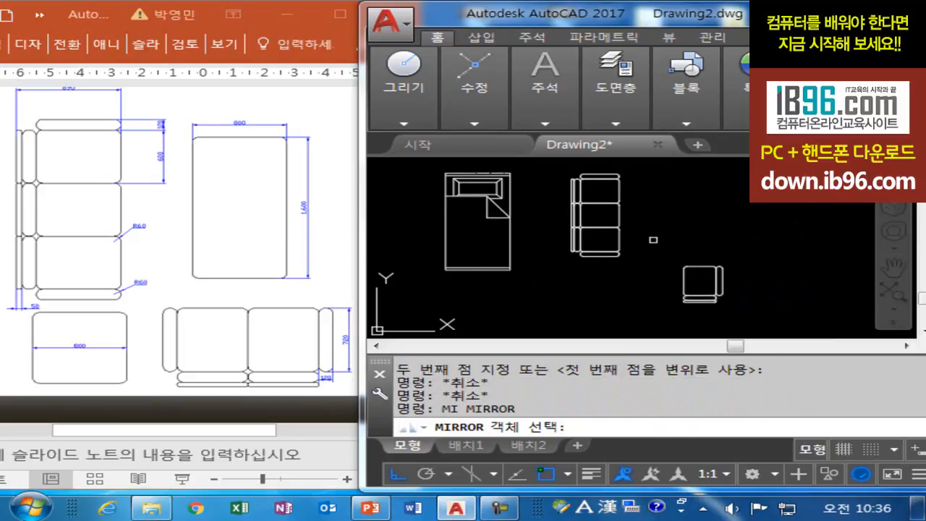
left_click(764, 243)
left_click(651, 302)
key("space")
left_click(683, 279)
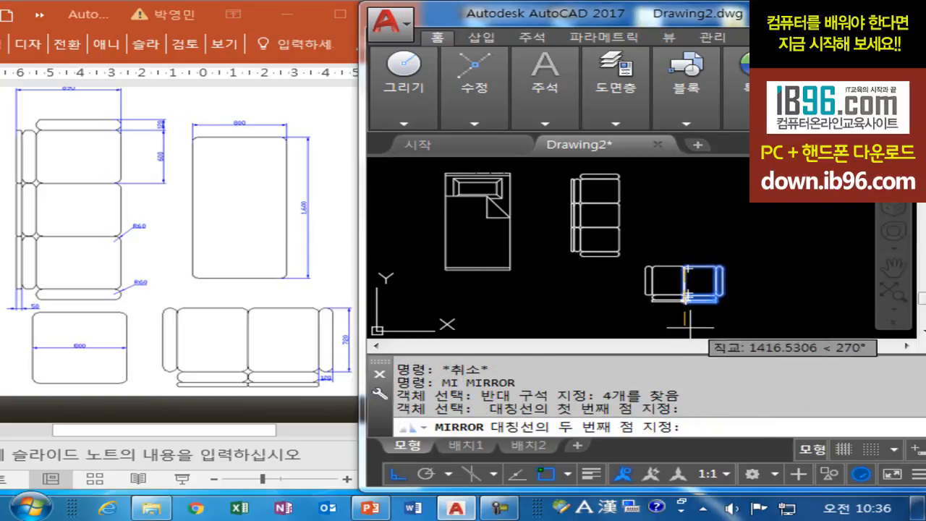
key("Escape")
key("Escape")
Mirror the rotated seat section across the vertical line at its seat's left edge, keeping the original, to form a two-seat sofa
scroll(691, 307, "up", 4)
key("Escape")
key("space")
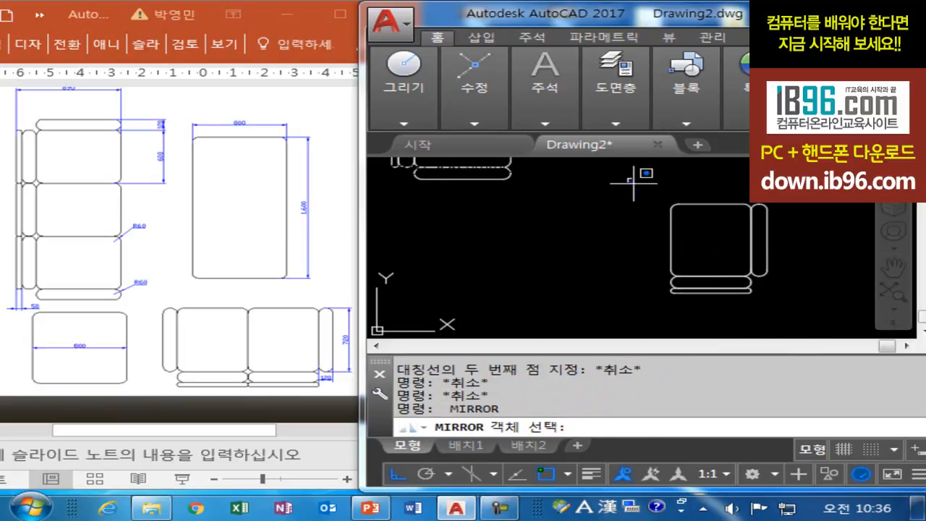
left_click(833, 322)
left_click(629, 178)
key("space")
left_click(669, 211)
left_click(705, 306)
key("Return")
Draw an 800 by 800 square below the three-seat sofa, to the left of the two-seat sofa
scroll(615, 289, "down", 2)
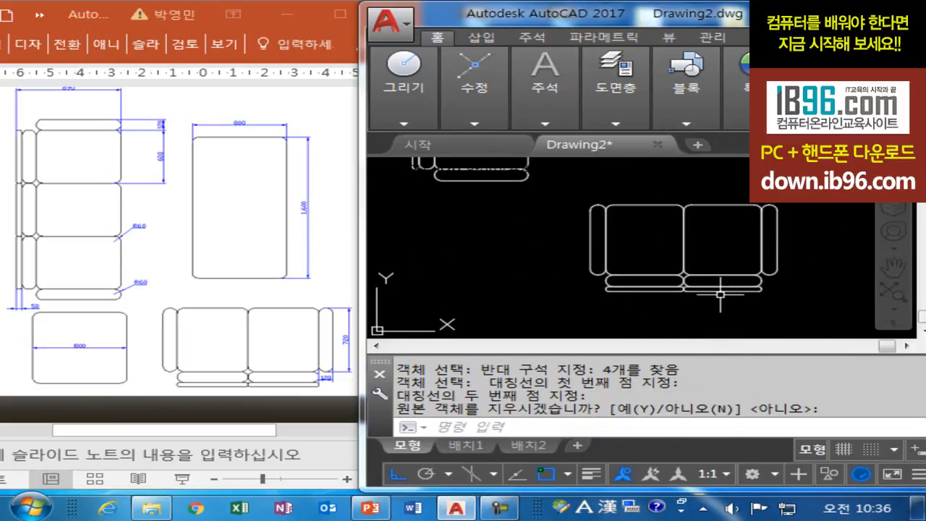
middle_click_drag(619, 265, 625, 297)
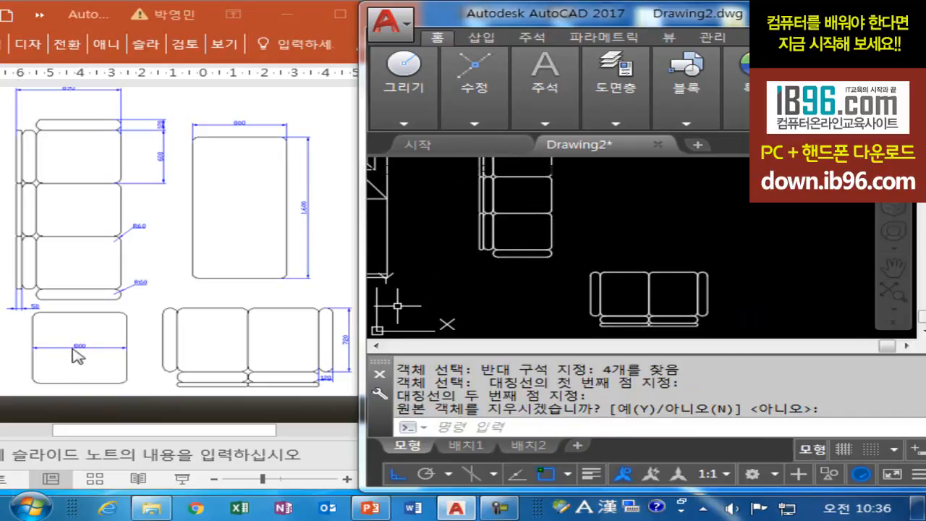
type("rec")
key("Return")
left_click(495, 272)
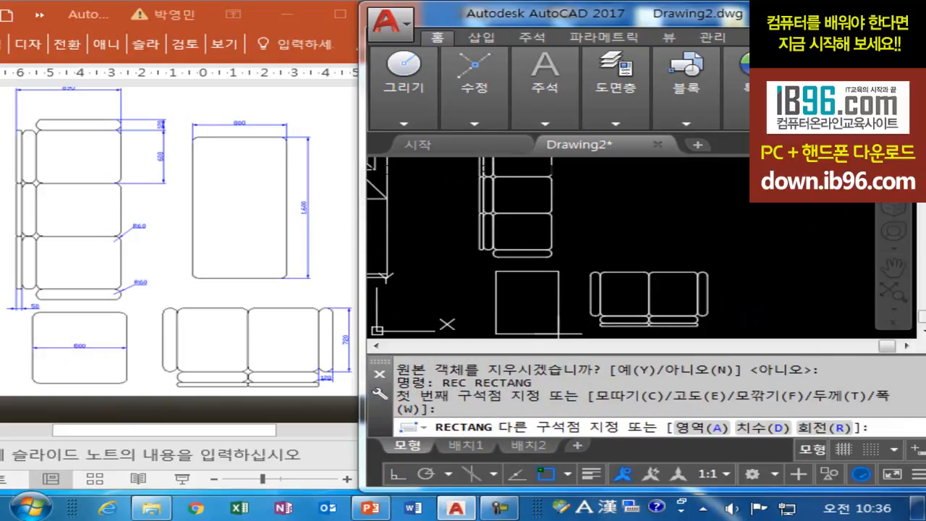
type("@800,-800")
key("Return")
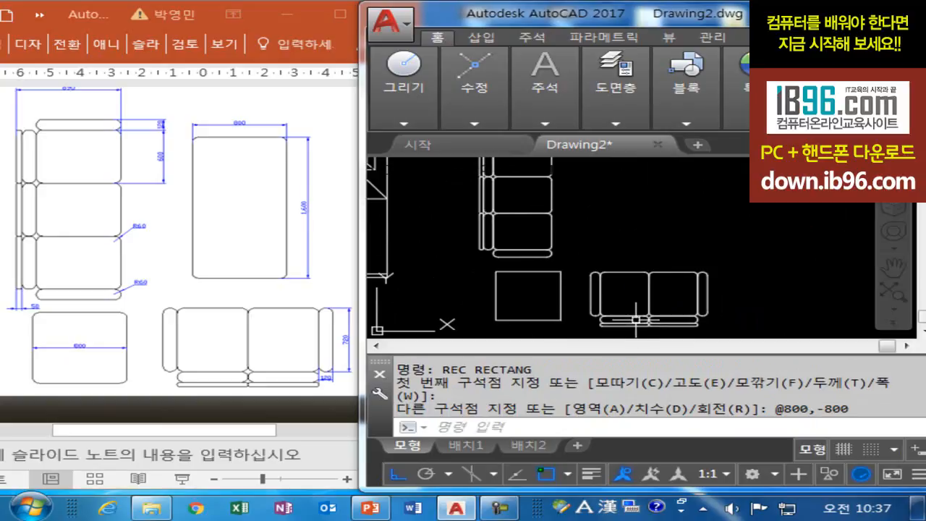
Set the fillet radius to 60 and round all corners of the 800 by 800 square
type("f")
key("Return")
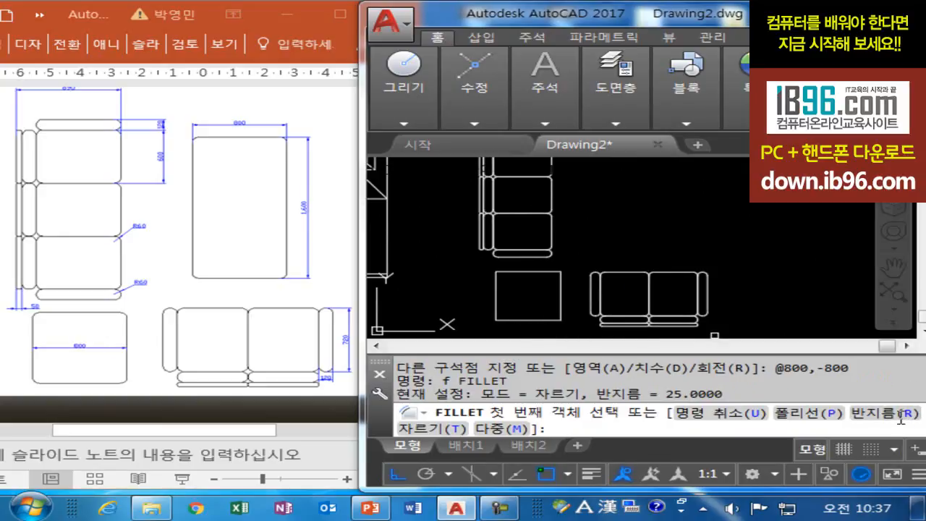
type("R")
key("Return")
type("60")
key("Return")
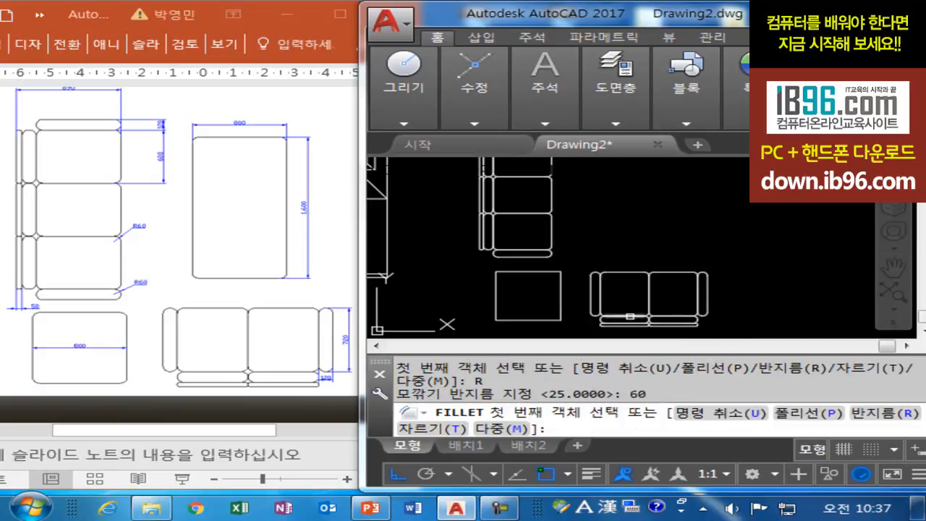
type("P")
key("Return")
left_click(538, 271)
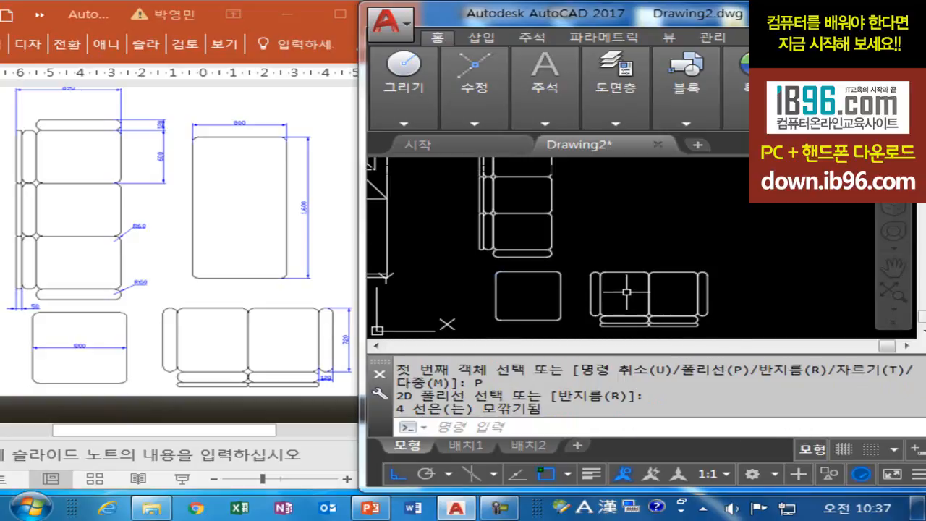
key("Escape")
Move the rounded square slightly to the left beneath the three-seat sofa
scroll(667, 249, "down", 2)
middle_click_drag(639, 270, 613, 279)
key("Escape")
key("Escape")
key("Escape")
type("m")
key("Return")
left_click(577, 298)
key("Return")
left_click(577, 301)
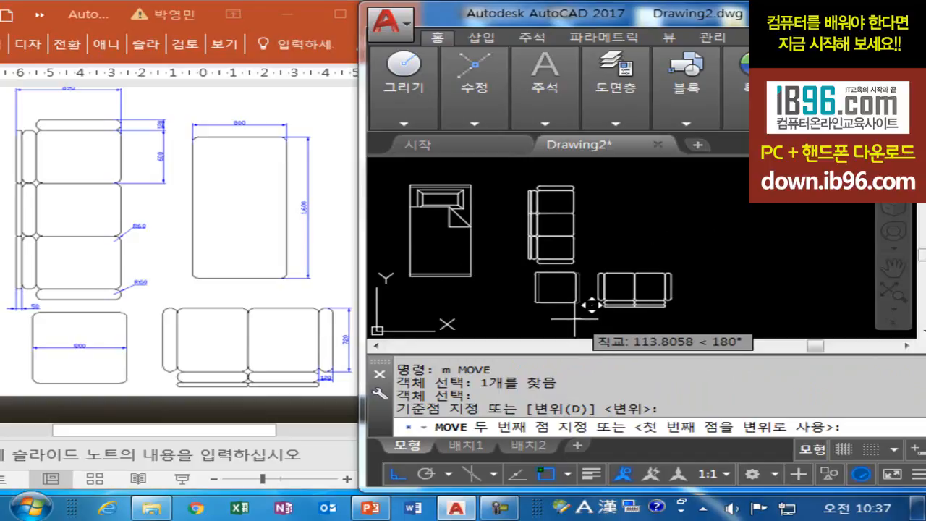
left_click(575, 319)
key("Escape")
key("Escape")
Move the whole two-seat sofa slightly left, closer to the rounded square
type("m")
key("Return")
left_click(589, 262)
left_click(701, 307)
key("Return")
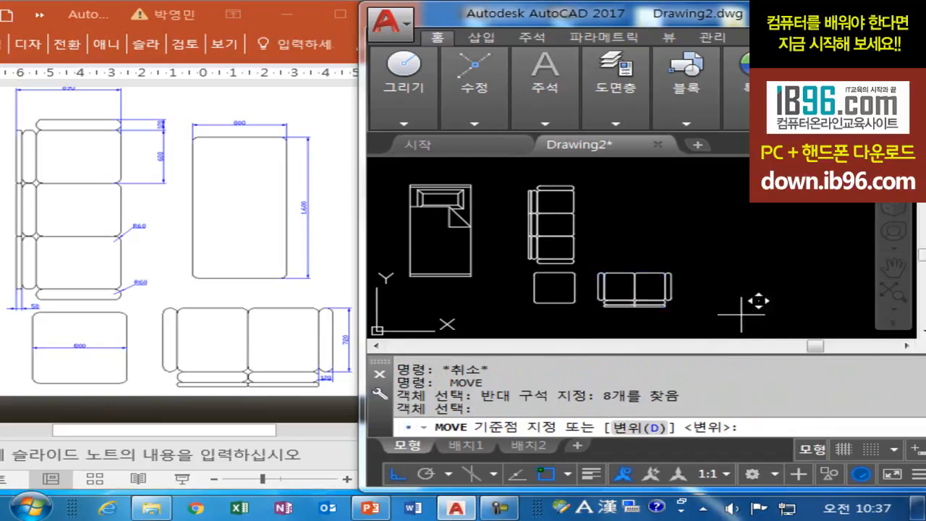
left_click(739, 315)
key("Escape")
key("Escape")
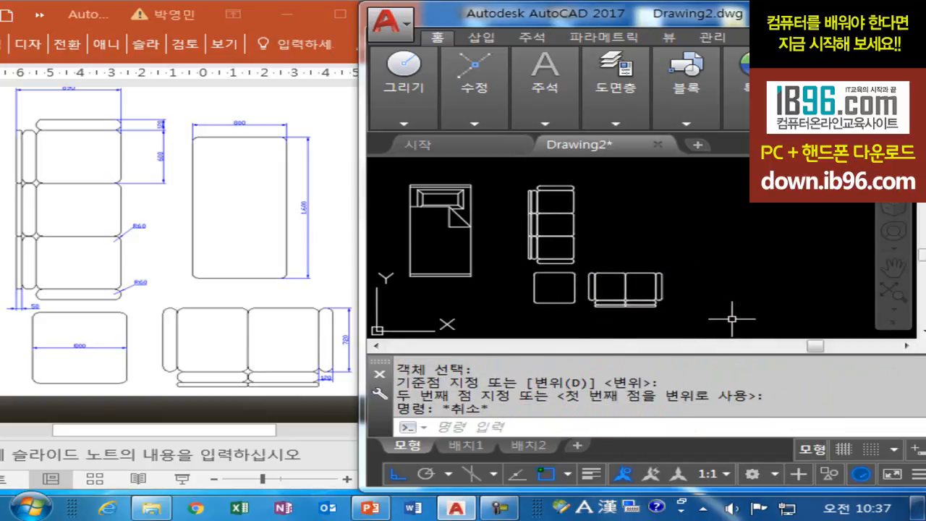
Draw an 800 by 1600 upright rectangle to the right of the three-seat sofa, above the two-seat sofa
middle_click_drag(688, 237, 688, 258)
type("rec")
key("Return")
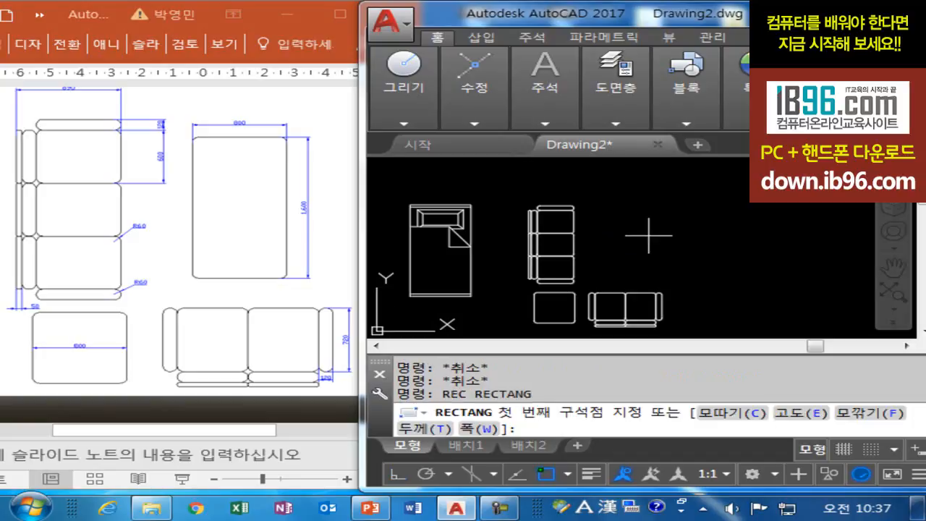
left_click(596, 207)
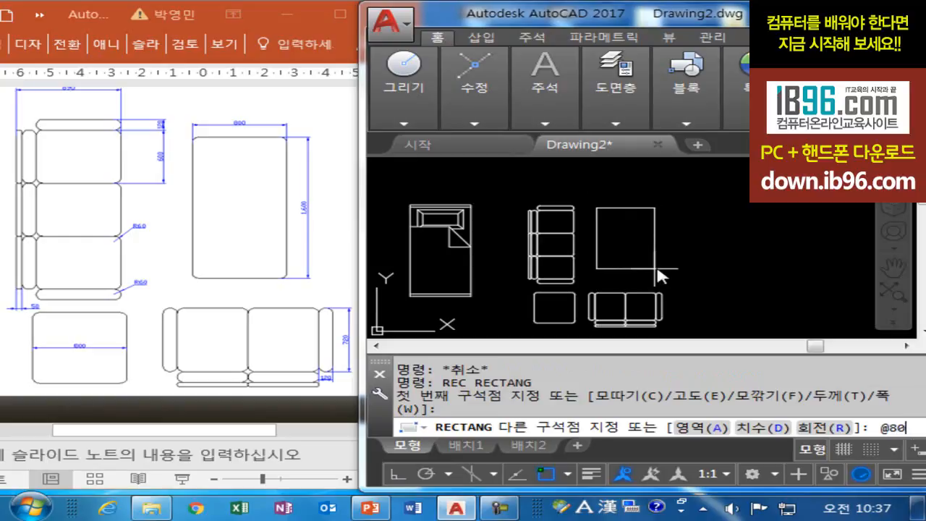
type("@800,-1600")
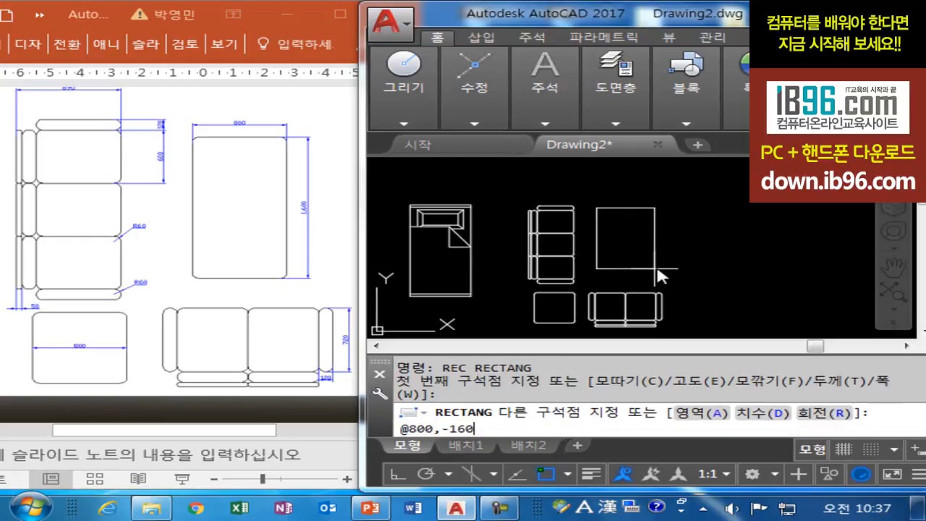
key("Return")
Fillet all corners of the 800 by 1600 rectangle at once as a polyline, using the 60 radius
type("f")
key("Return")
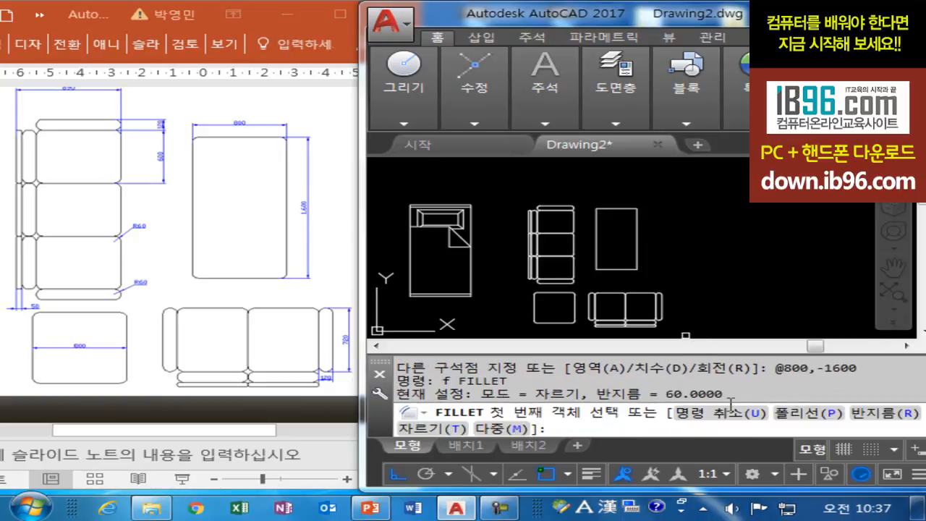
left_click(802, 414)
left_click(615, 268)
key("Escape")
key("Escape")
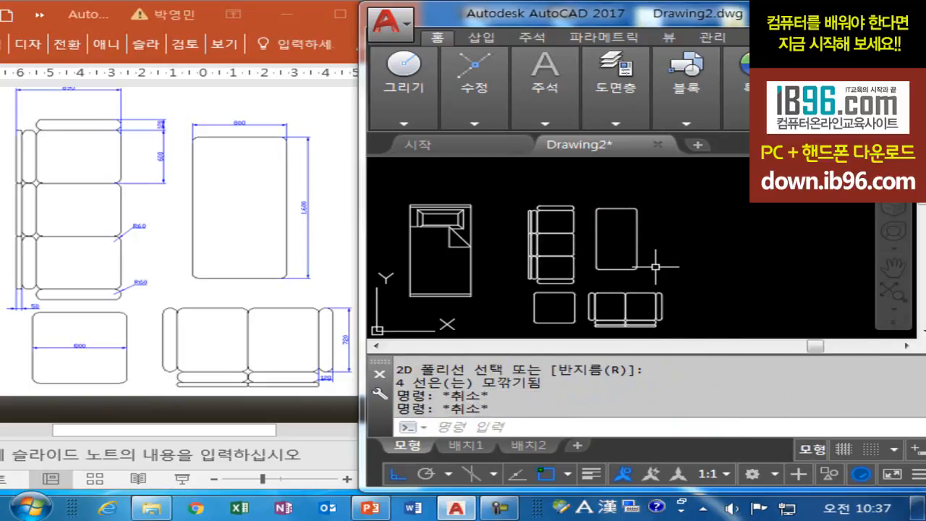
Move the rounded 800 by 1600 table straight down a little, closer to the two-seat sofa
type("m")
key("Return")
left_click(638, 247)
key("Return")
left_click(711, 239)
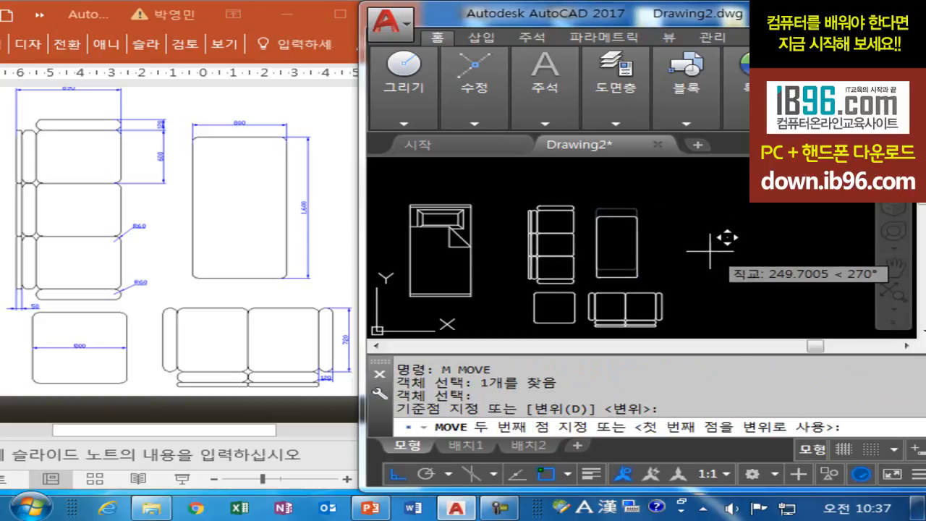
key("Escape")
key("Escape")
Shift the rounded 800 by 1600 table slightly to the right above the two-seat sofa
key("Return")
left_click(638, 258)
key("Return")
left_click(684, 254)
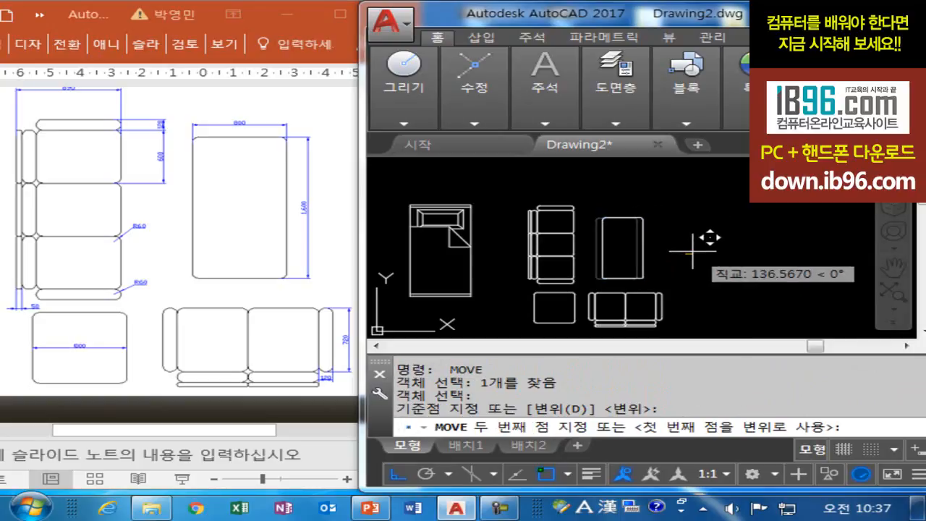
key("Escape")
key("Escape")
key("Return")
left_click(639, 257)
key("Return")
left_click(728, 320)
key("Escape")
mouse_move(726, 274)
middle_mouse_down()
mouse_move(720, 246)
mouse_move(647, 195)
mouse_move(663, 213)
mouse_move(726, 233)
middle_mouse_up()
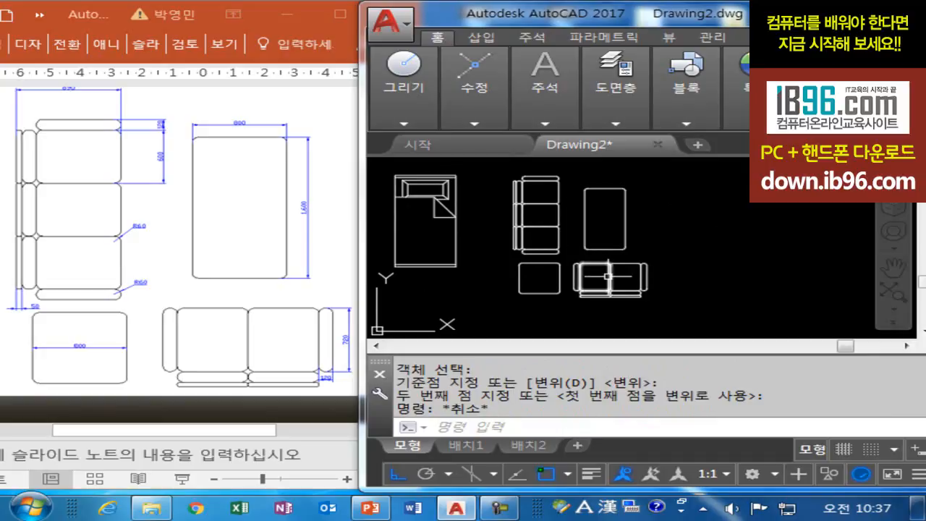
Switch to PowerPoint, examine the double bed example slide at 60% zoom, and return to AutoCAD
left_click(300, 294)
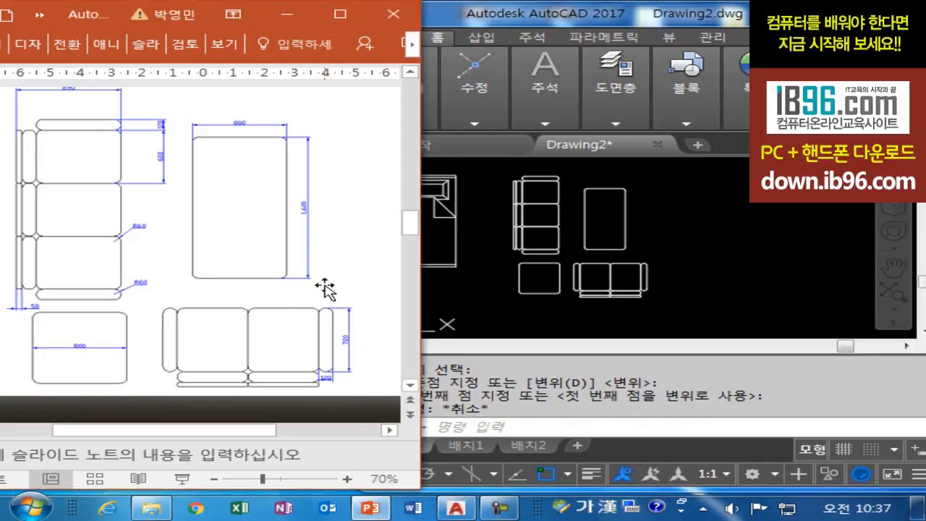
scroll(326, 289, "down", 1)
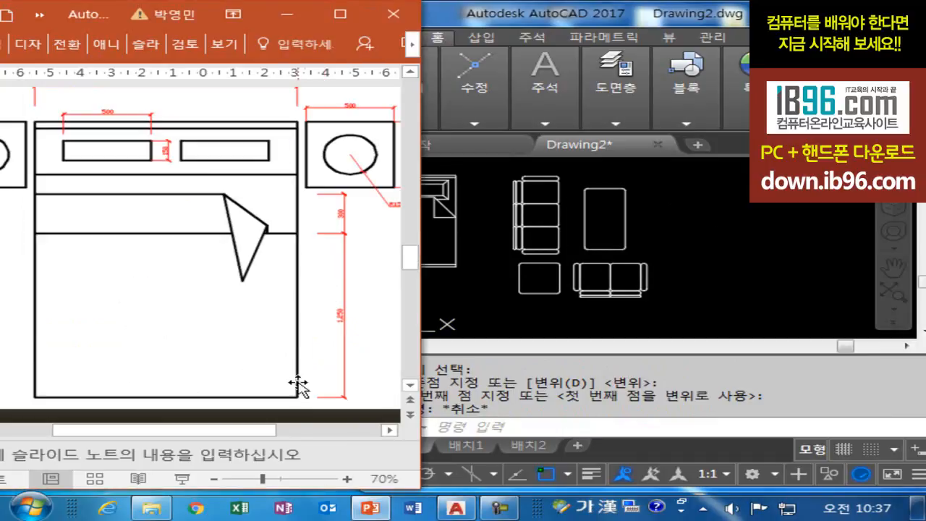
left_click(215, 479)
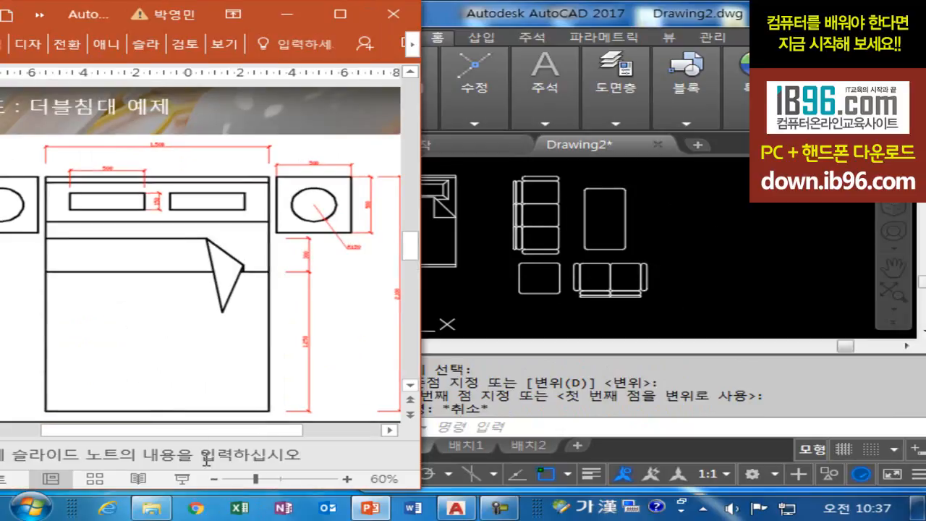
left_click(724, 225)
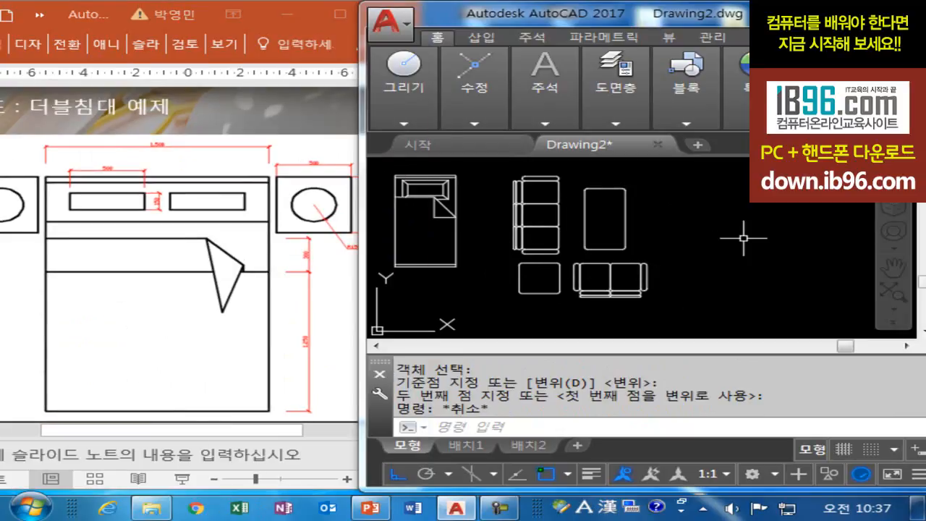
left_click(719, 244)
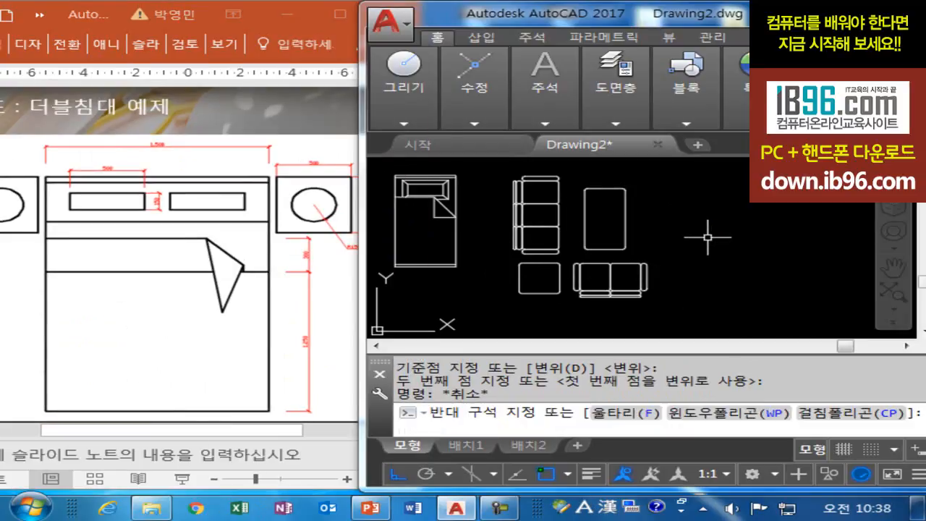
middle_click_drag(720, 243, 687, 244)
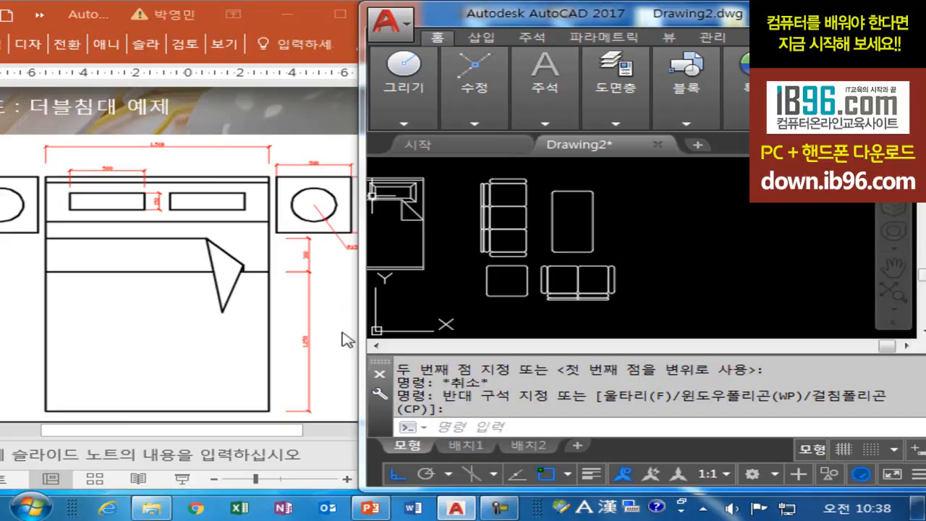
left_click(87, 20)
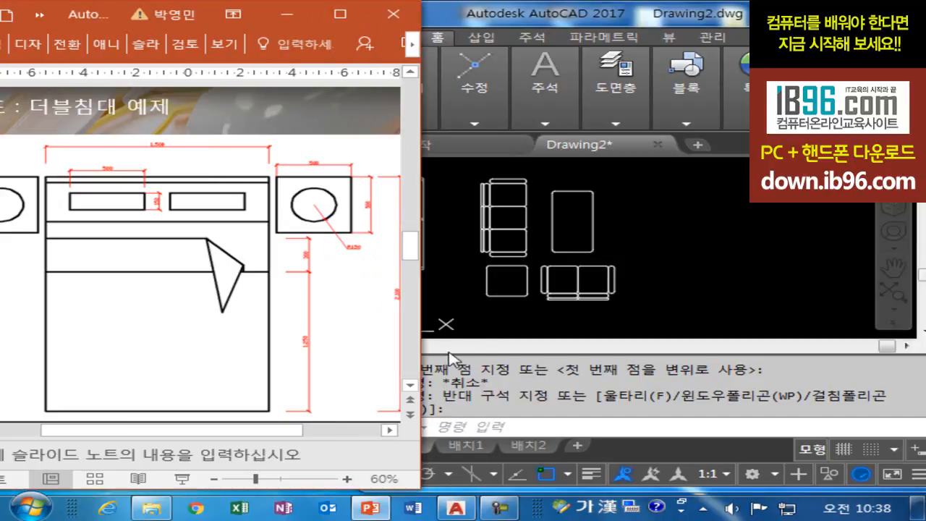
left_click(699, 266)
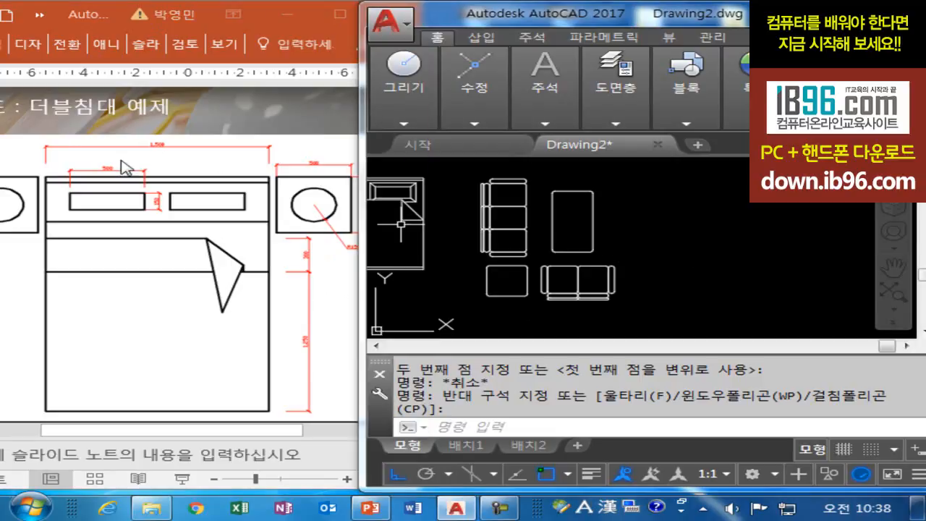
Draw a 1500 by 2500 rectangle for the double bed in the empty space right of the sofas and tables
middle_click_drag(669, 222, 620, 222)
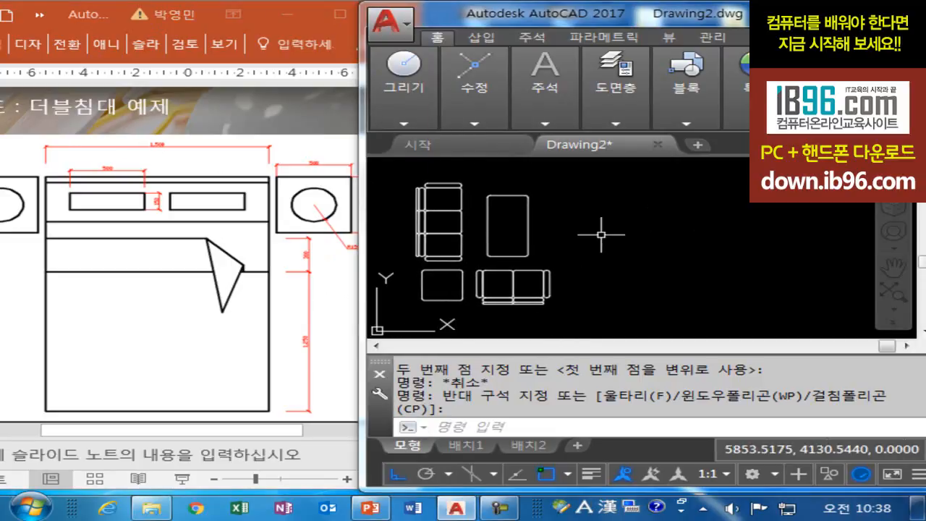
type("rec")
key("Return")
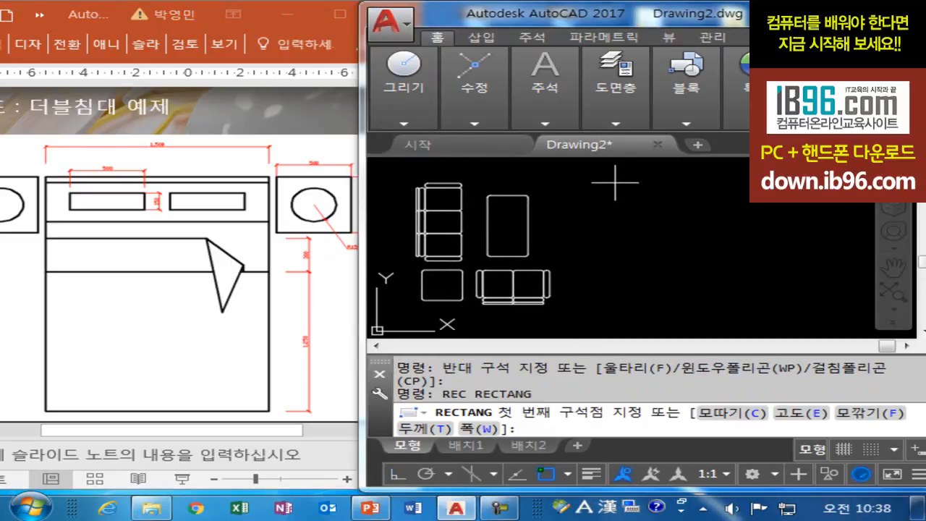
left_click(665, 186)
type("@1500,")
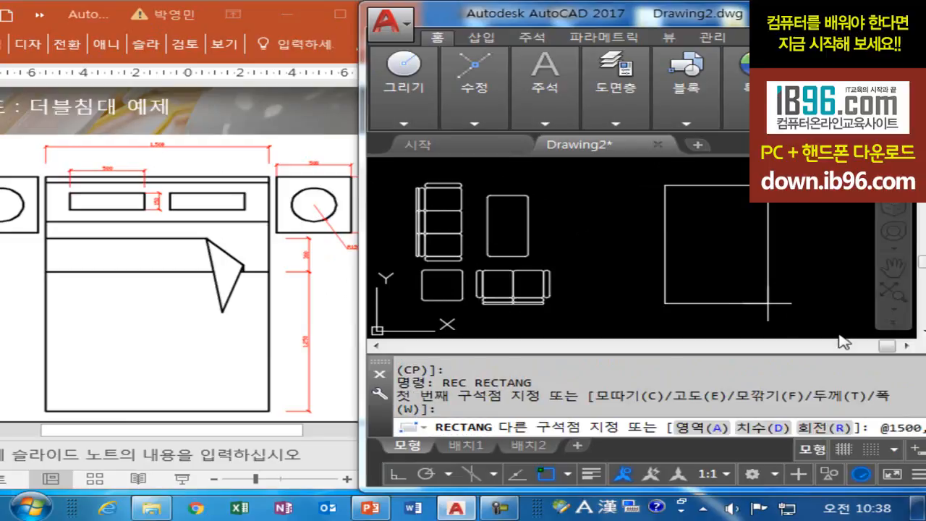
type("-25")
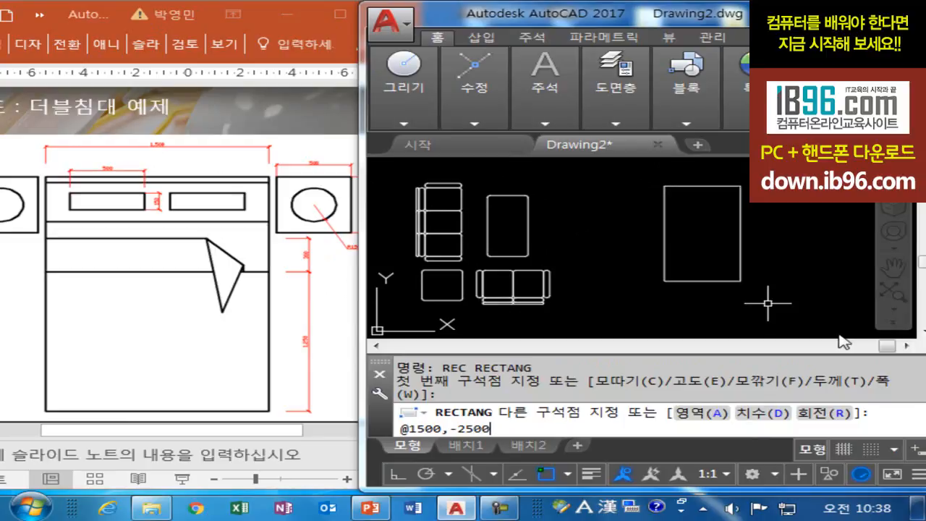
type("00")
key("Return")
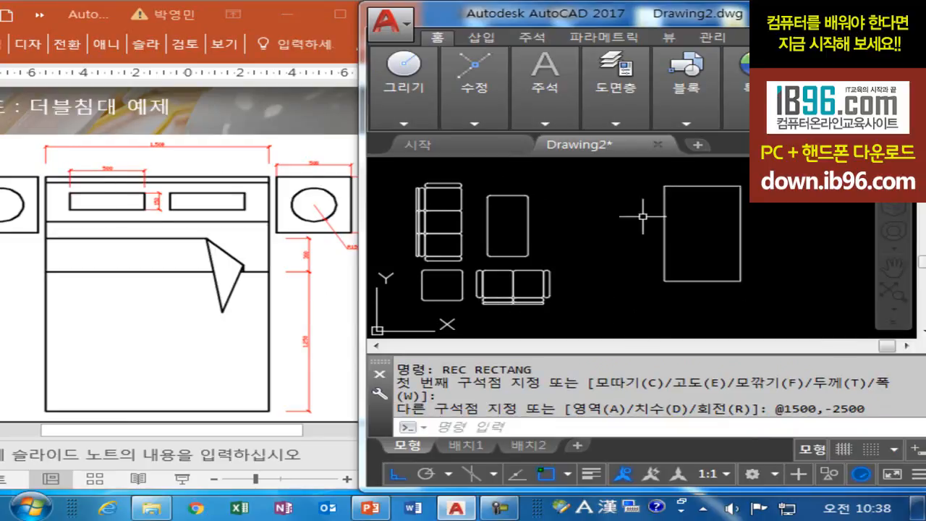
Explode the 1500 by 2500 double bed rectangle into separate lines
type("x")
key("Return")
left_click(725, 283)
key("Return")
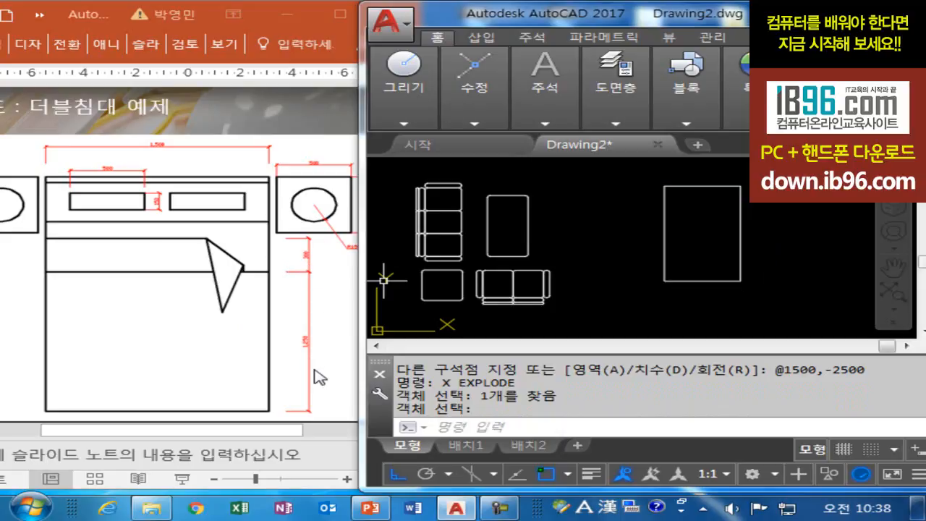
Offset the bottom edge of the double bed upward by 1250
type("o")
key("Return")
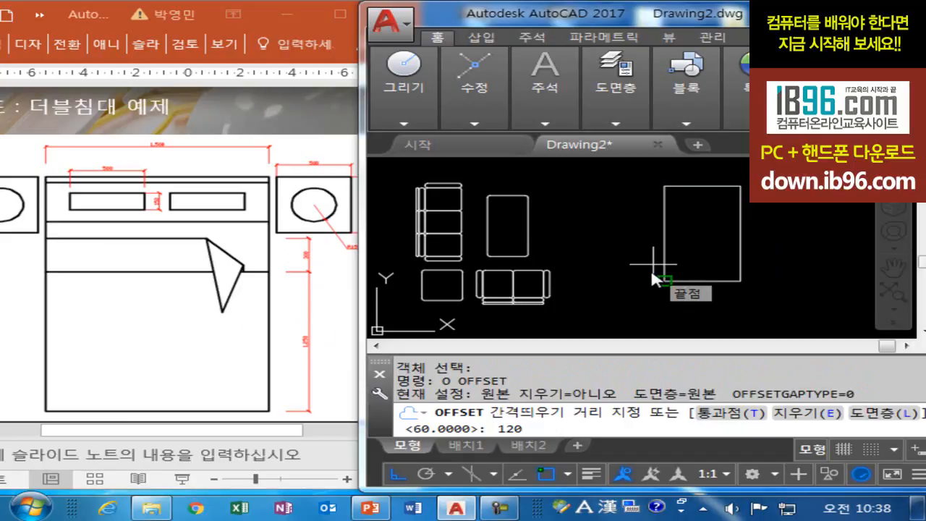
type("1250")
key("Return")
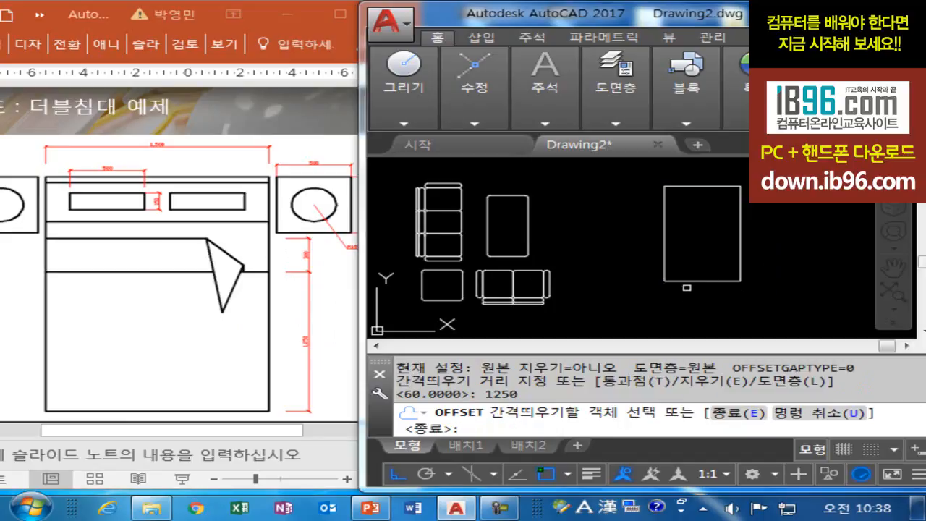
left_click(673, 281)
left_click(680, 264)
middle_click_drag(680, 264, 622, 300)
key("Escape")
Offset the new horizontal line inside the double bed upward by 300
key("Return")
type("300")
key("Return")
left_click(648, 270)
left_click(650, 248)
key("Escape")
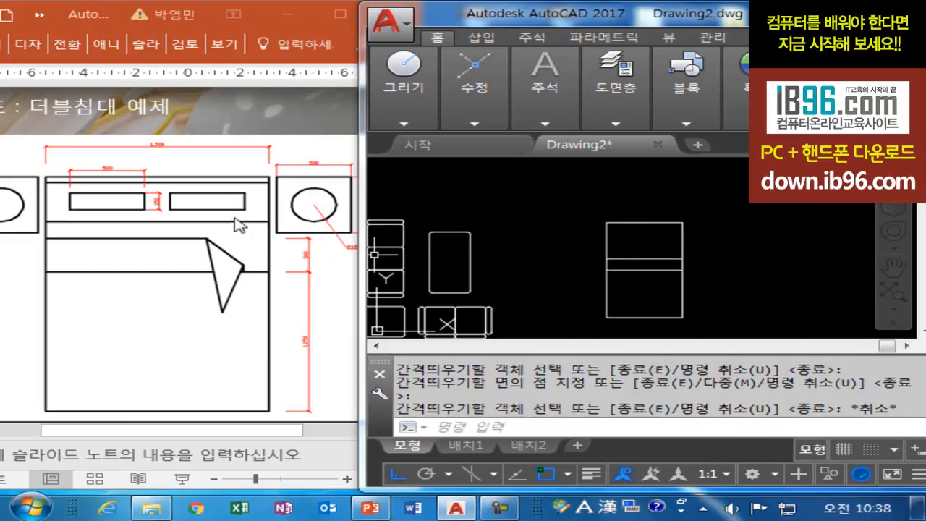
Shift the view of the double bed slide in PowerPoint to examine both nightstands, and return to AutoCAD
left_click(205, 437)
left_click_drag(210, 434, 193, 437)
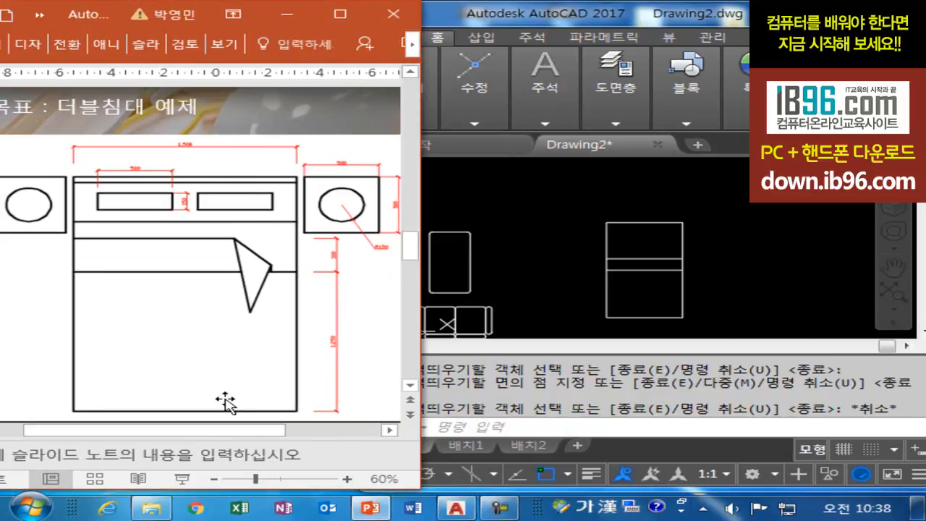
left_click(558, 257)
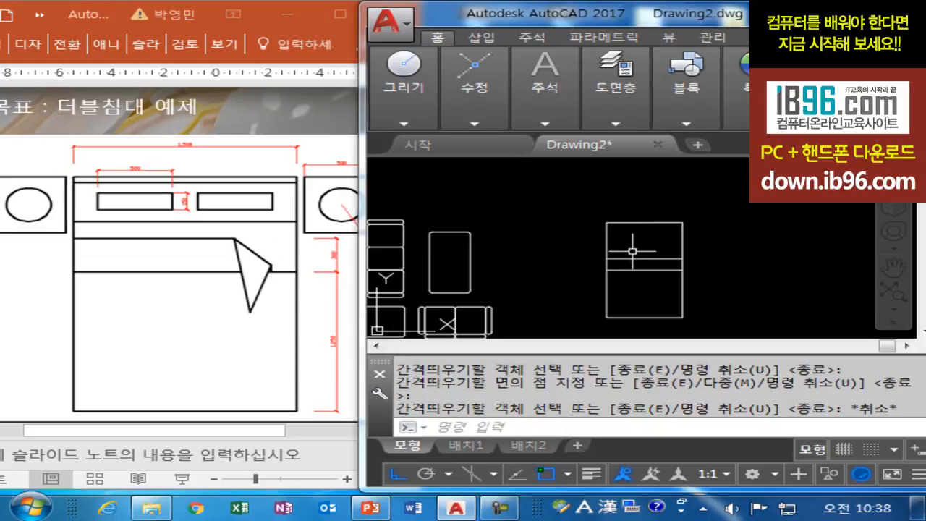
key("Escape")
key("Escape")
type("o")
key("Return")
type("rec")
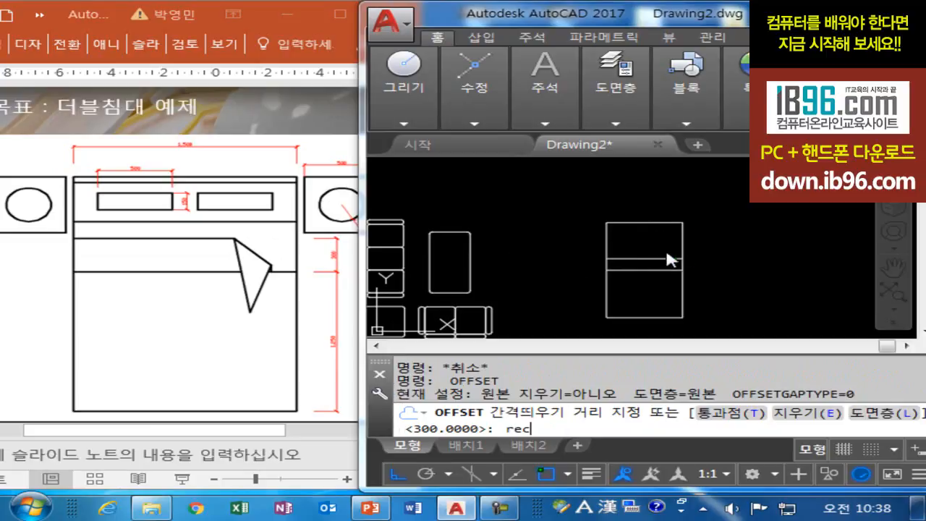
key("Return")
left_click(726, 227)
type("@")
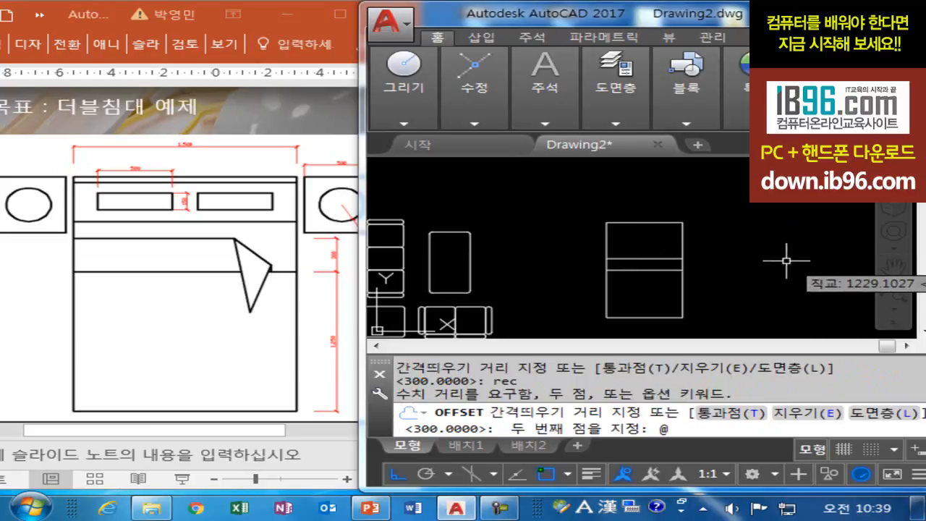
key("Escape")
Draw a 500 by 150 pillow rectangle in the empty space to the right of the double bed
type("rec")
key("Return")
left_click(713, 244)
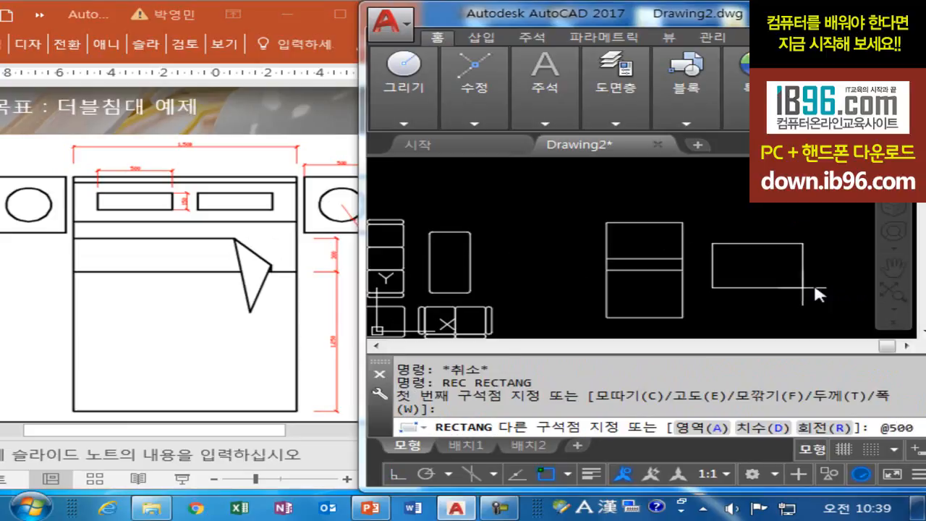
type("@500,150")
key("Return")
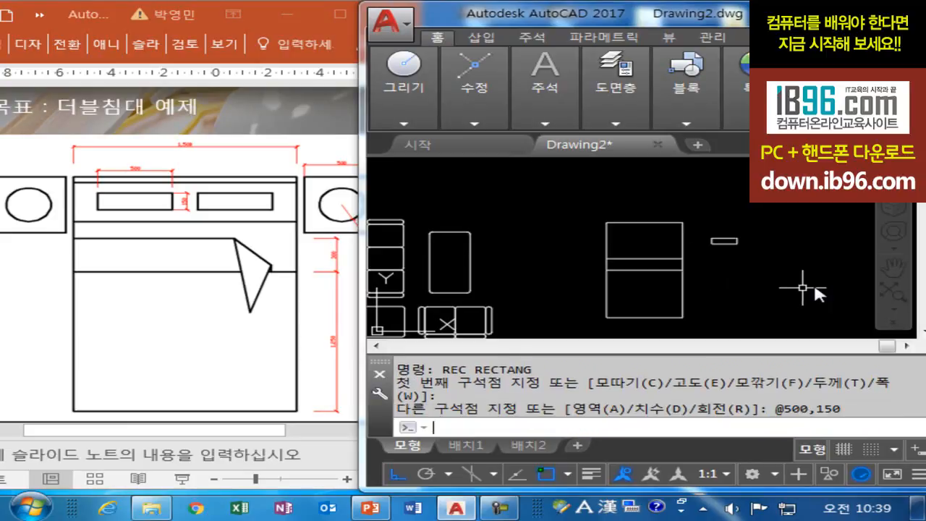
Offset the top edge of the double bed downward by 100
scroll(731, 251, "up", 2)
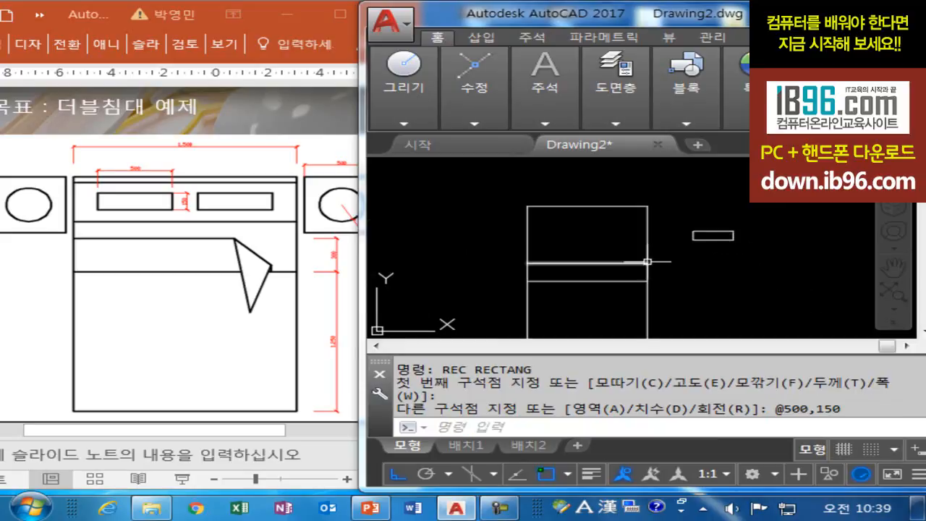
type("o")
key("Return")
type("100")
key("Return")
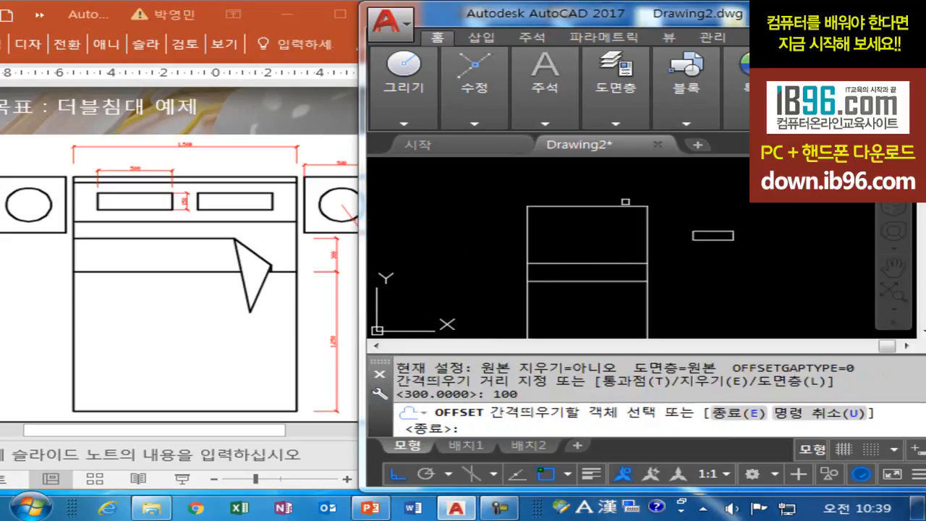
left_click(609, 207)
left_click(599, 235)
key("Escape")
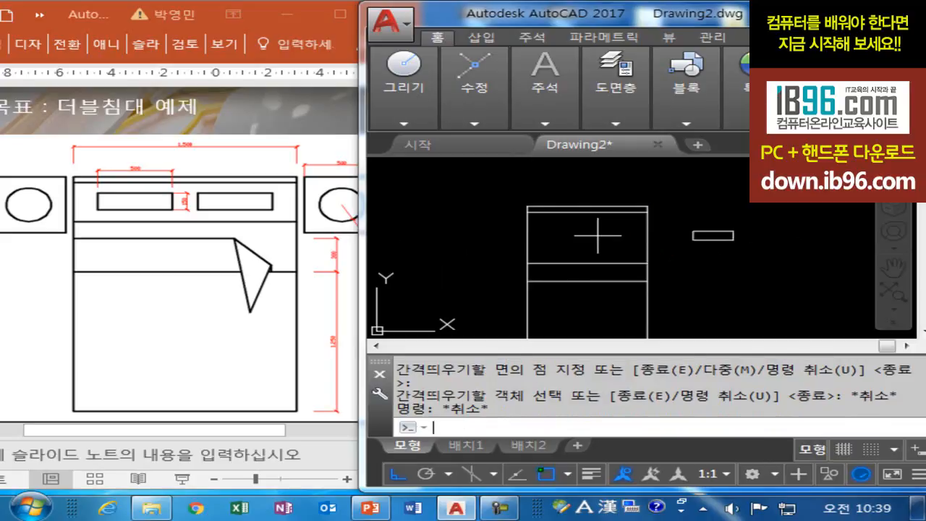
Offset the inner headboard line of the double bed downward by 500
key("Return")
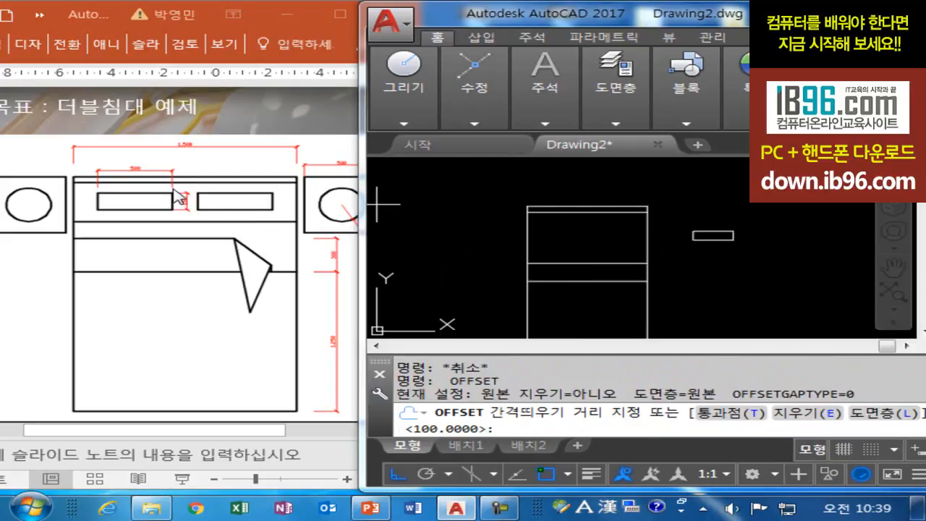
type("5")
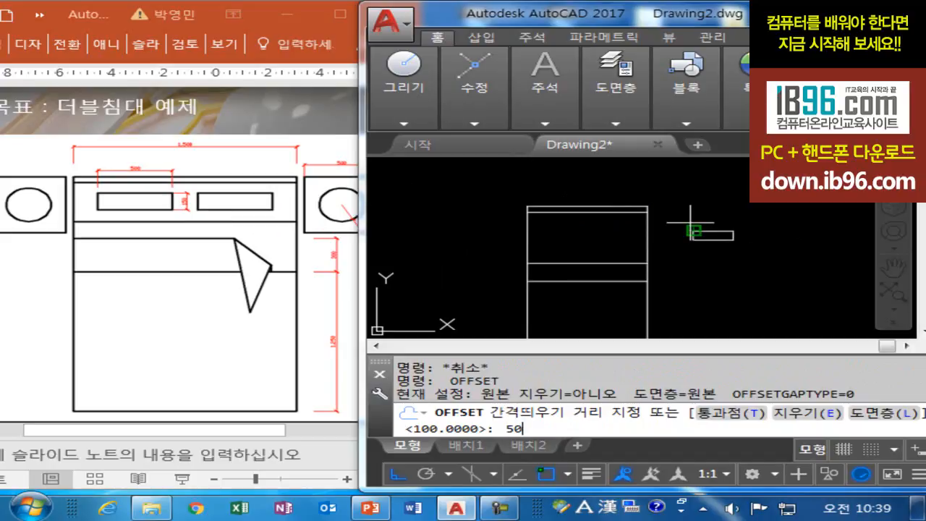
type("0")
key("Return")
left_click(609, 213)
left_click(625, 263)
key("Escape")
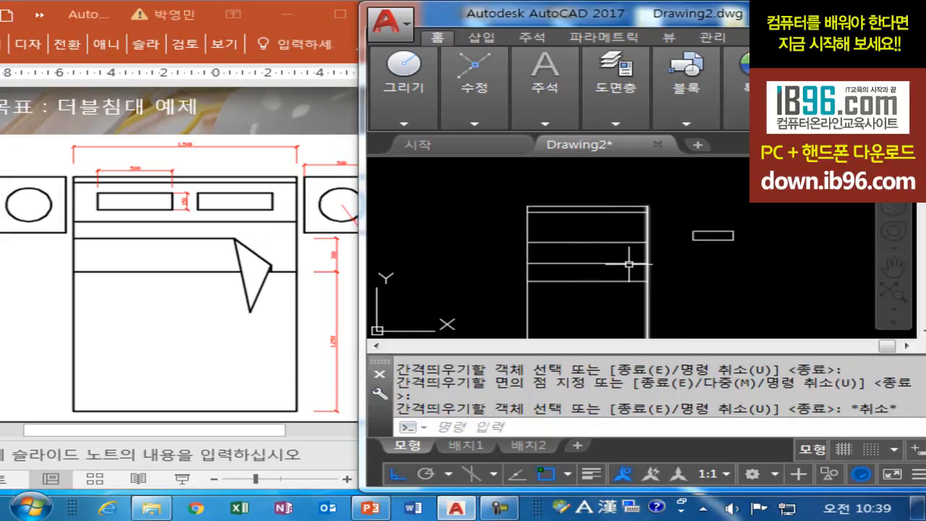
Draw a horizontal line across the bed, starting midway between the headboard line and the 500 offset line
type("l")
key("Return")
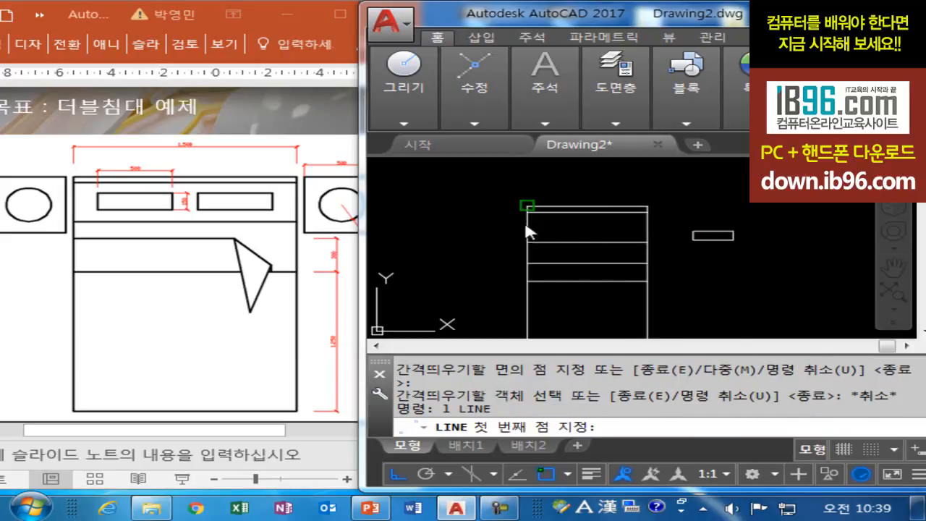
right_click(526, 224, "shift")
left_click(601, 102)
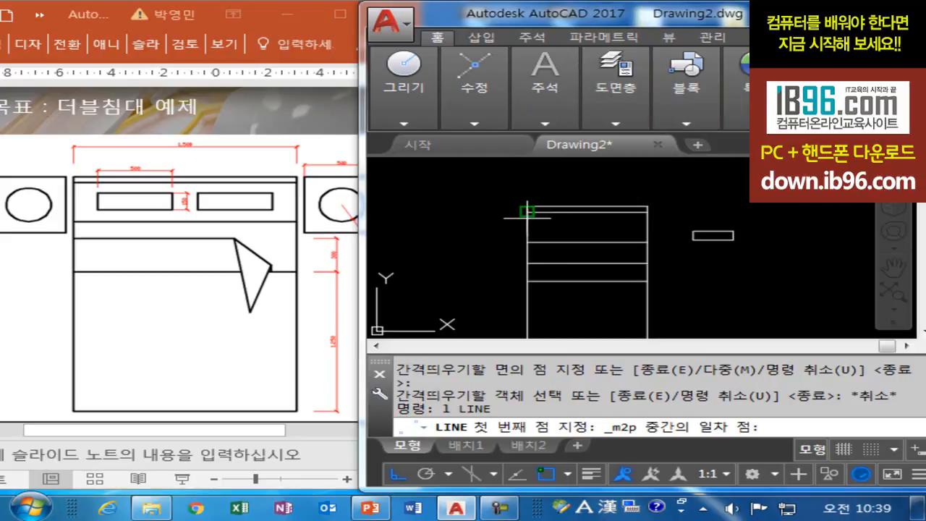
left_click(528, 217)
left_click(528, 241)
left_click(647, 228)
key("Return")
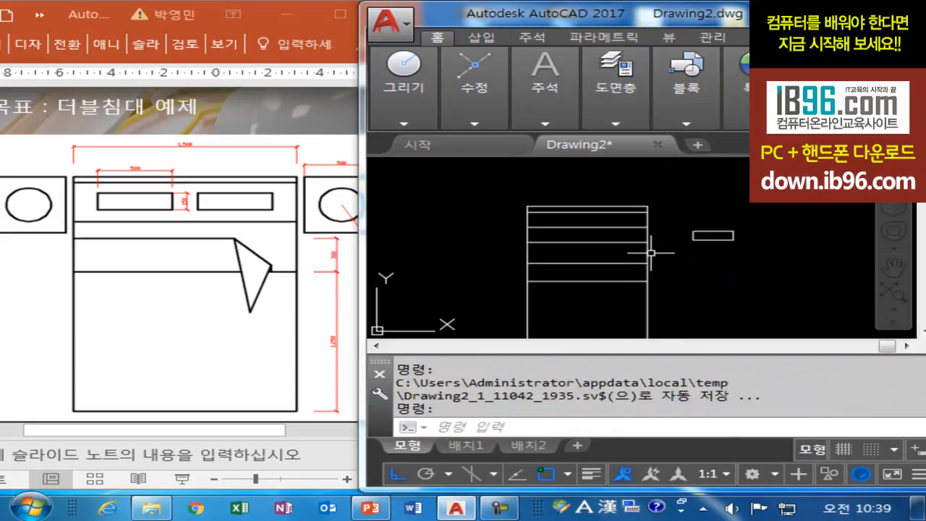
Draw a vertical centre line through the midpoint of the pillow area, between the headboard line and the 500 offset line
type("l")
key("Return")
left_click(587, 228)
left_click(587, 207)
key("Return")
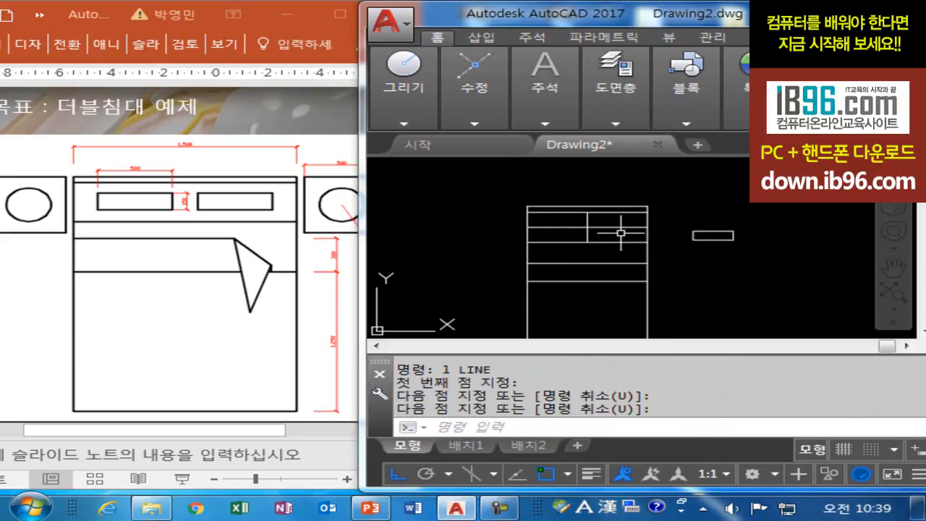
Move the pillow rectangle, based midway between two of its points, to the middle of the horizontal guide's left half
scroll(729, 244, "up", 2)
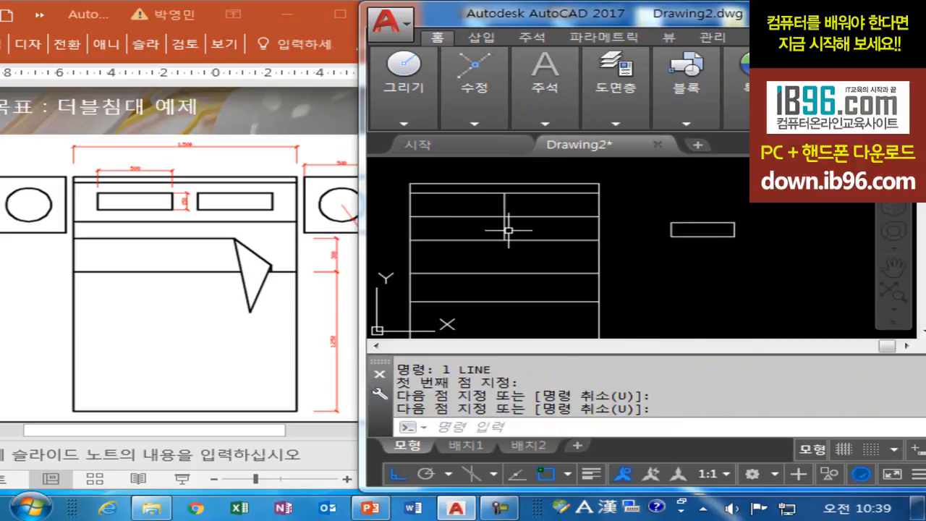
type("m")
key("Return")
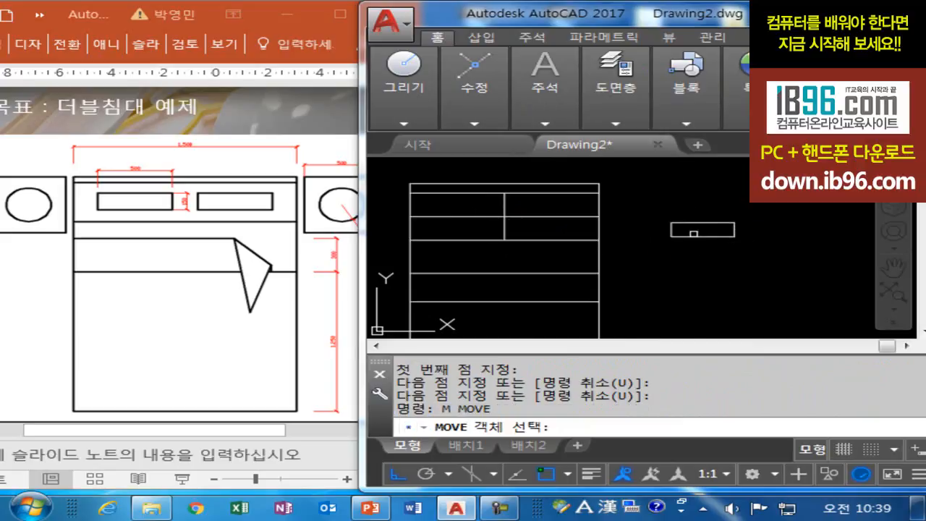
left_click(694, 234)
key("Return")
right_click(597, 183, "shift")
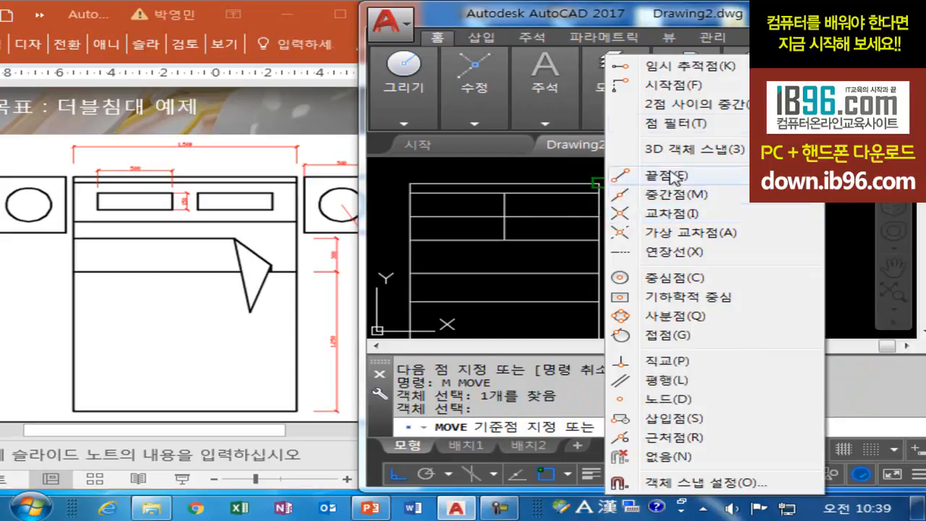
left_click(694, 104)
left_click(672, 224)
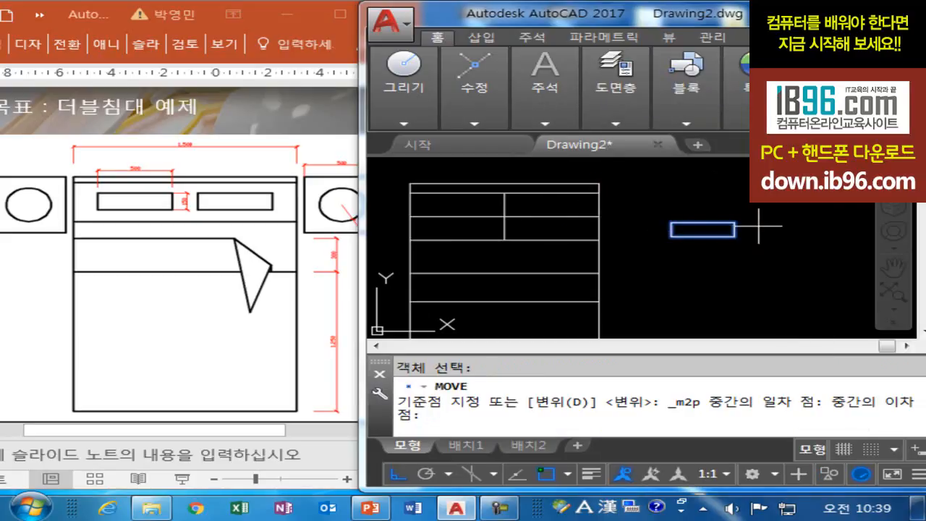
left_click(734, 225)
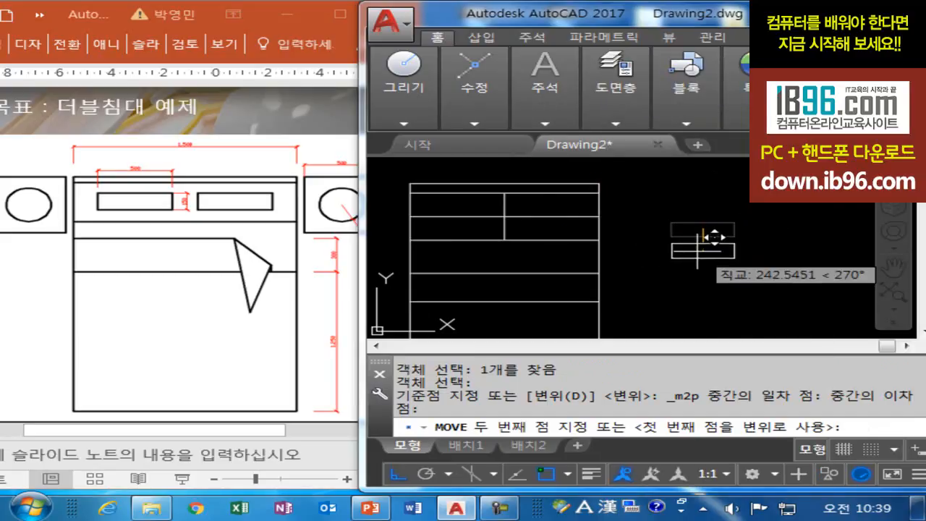
right_click(455, 230, "shift")
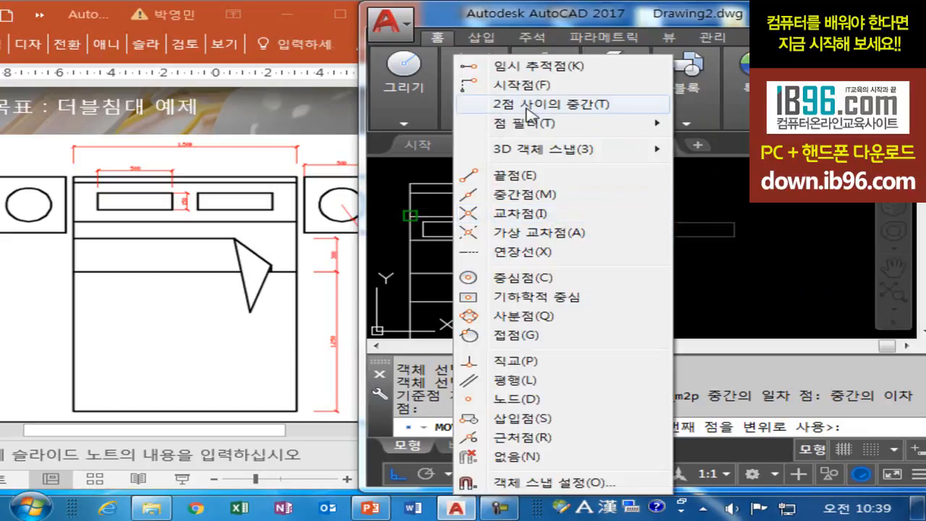
left_click(531, 105)
left_click(410, 210)
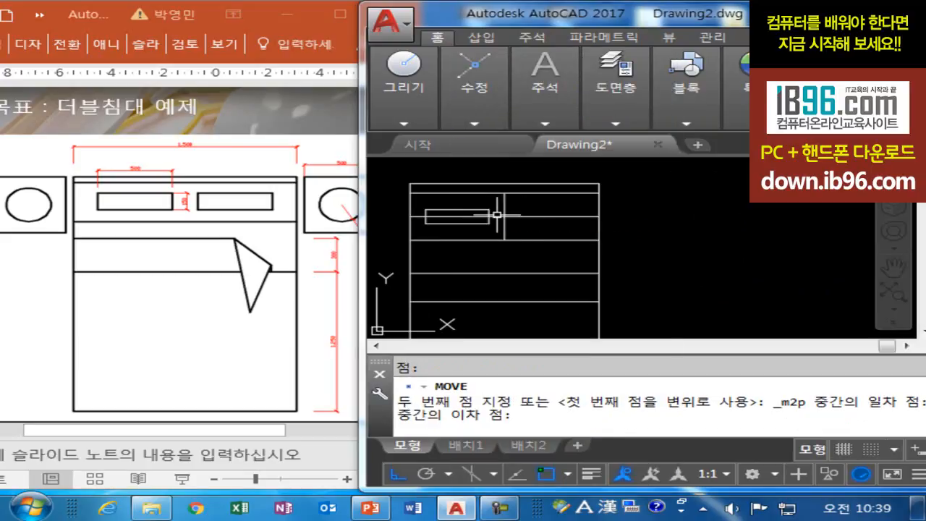
left_click(504, 216)
key("Escape")
Mirror the left pillow about the bed's vertical centre line, keeping the original
middle_click_drag(403, 311, 455, 304)
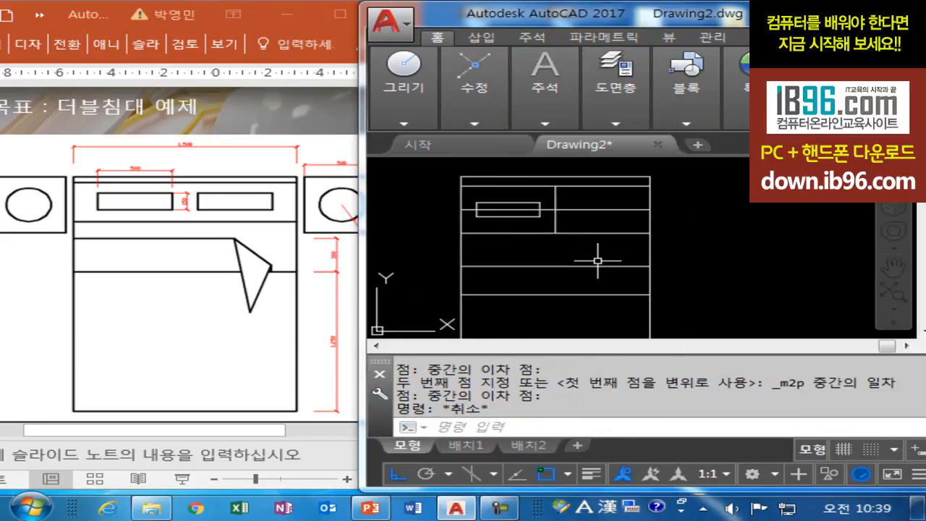
type("mi")
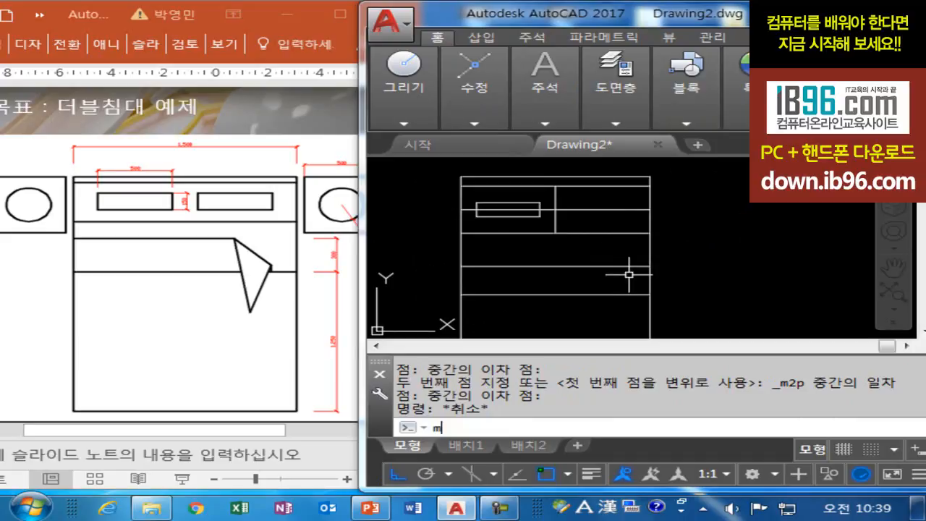
key("Return")
left_click(539, 215)
key("Return")
left_click(556, 233)
left_click(556, 190)
key("Return")
Erase the horizontal guide line running through the two pillows
type("e")
key("Return")
left_click(617, 200)
left_click(599, 217)
key("Return")
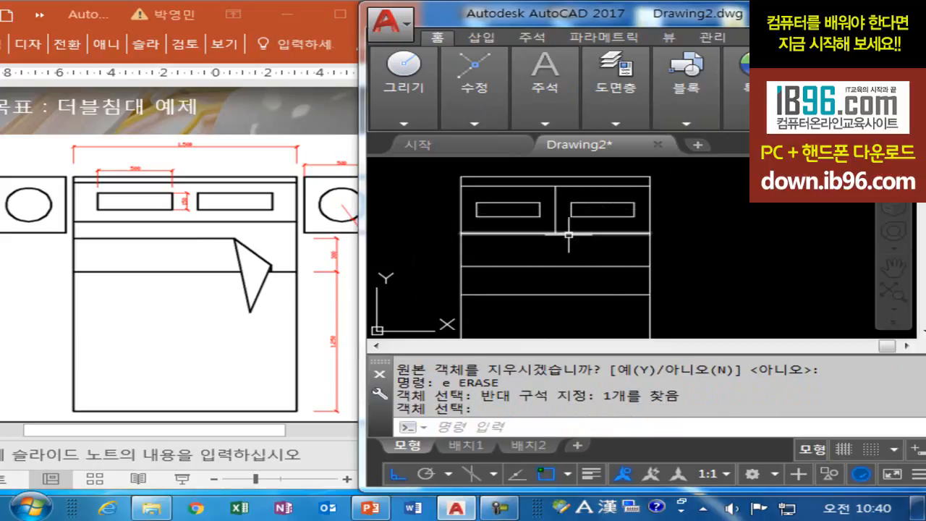
Try to move the horizontal line below the pillows by 100, and undo the move
type("m")
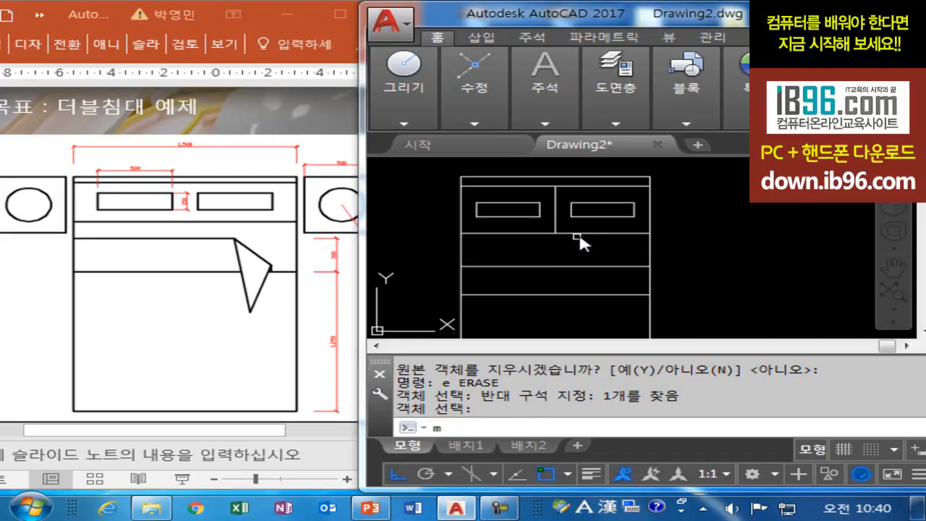
key("Return")
left_click(568, 235)
key("Return")
left_click(738, 217)
type("100")
key("Return")
type("u")
key("Return")
Move the horizontal line below the pillows up by 100 from its intersection with the vertical centre line
type("m")
key("Return")
left_click(611, 232)
key("Return")
left_click(556, 233)
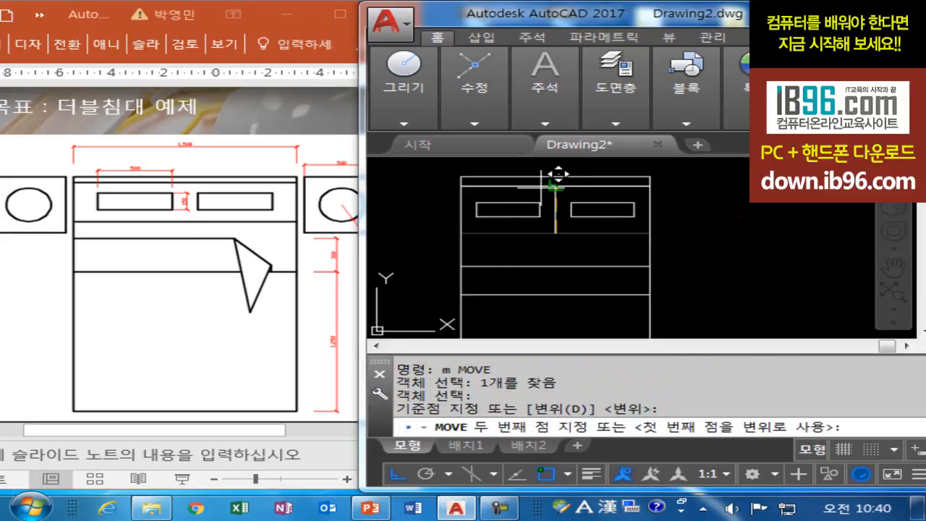
type("100")
key("Return")
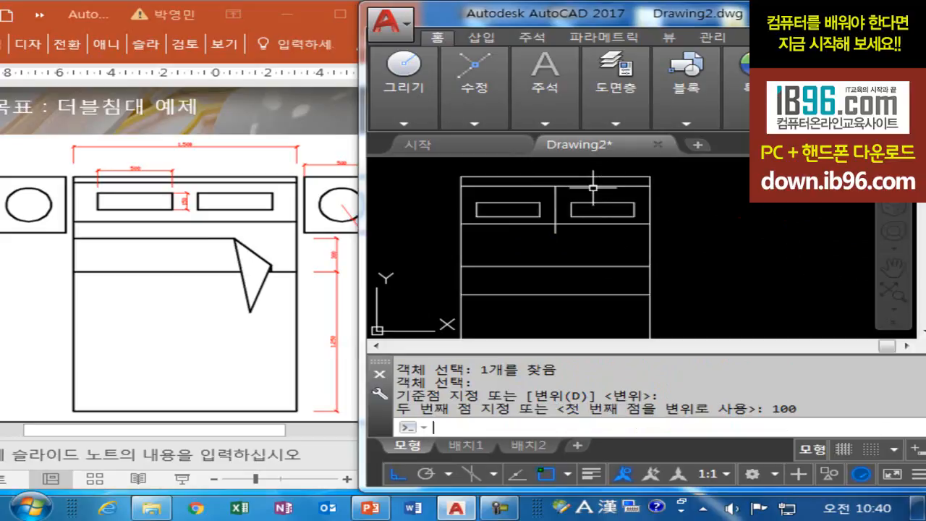
key("Escape")
key("Escape")
key("Escape")
Trim the part of the vertical centre line that extends below the horizontal line under the pillows
type("tr")
key("Return")
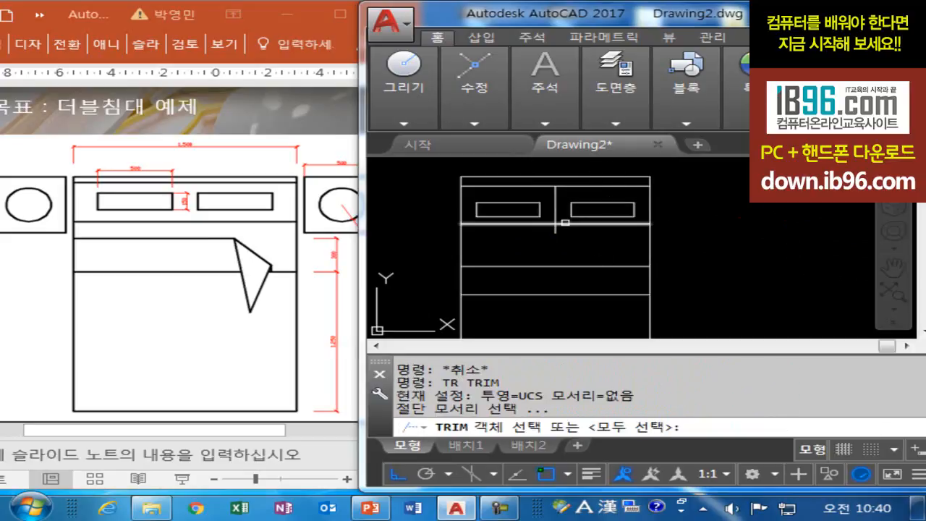
left_click(565, 223)
key("Return")
left_click(555, 216)
key("Escape")
key("Escape")
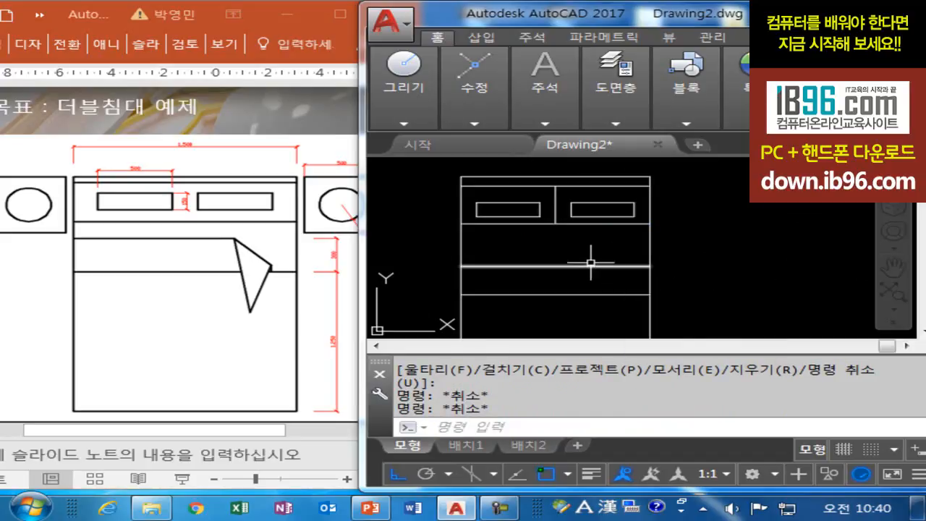
Move both pillow rectangles up by 50
type("m")
key("Return")
left_click(532, 203)
left_click(605, 203)
key("Return")
left_click(604, 204)
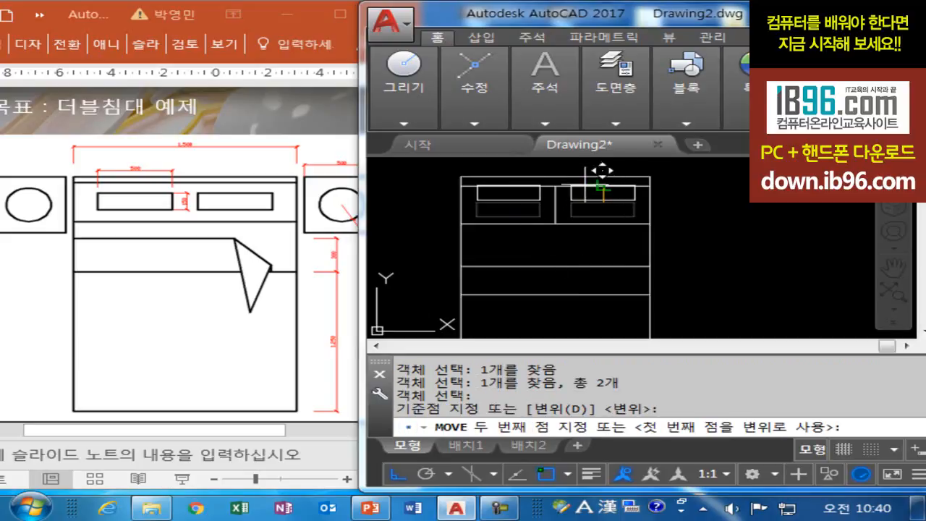
type("50")
key("Return")
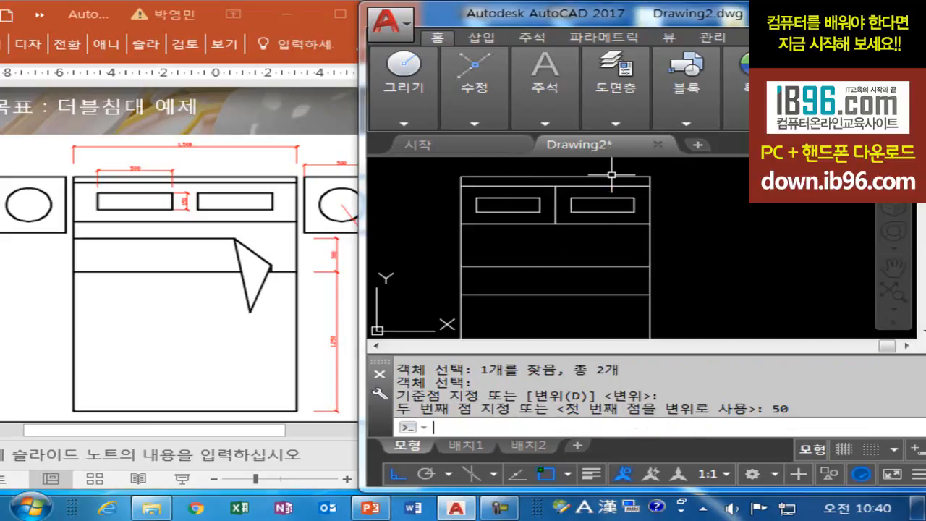
key("Escape")
key("Escape")
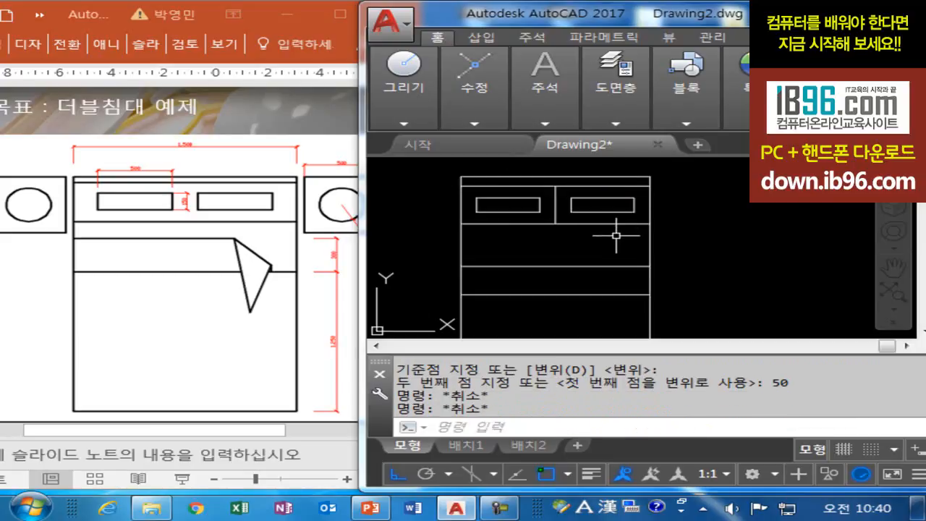
Enlarge the double bed slide in PowerPoint to 80% to examine the blanket dimensions, and return to AutoCAD
scroll(612, 238, "down", 3)
key("Escape")
key("Escape")
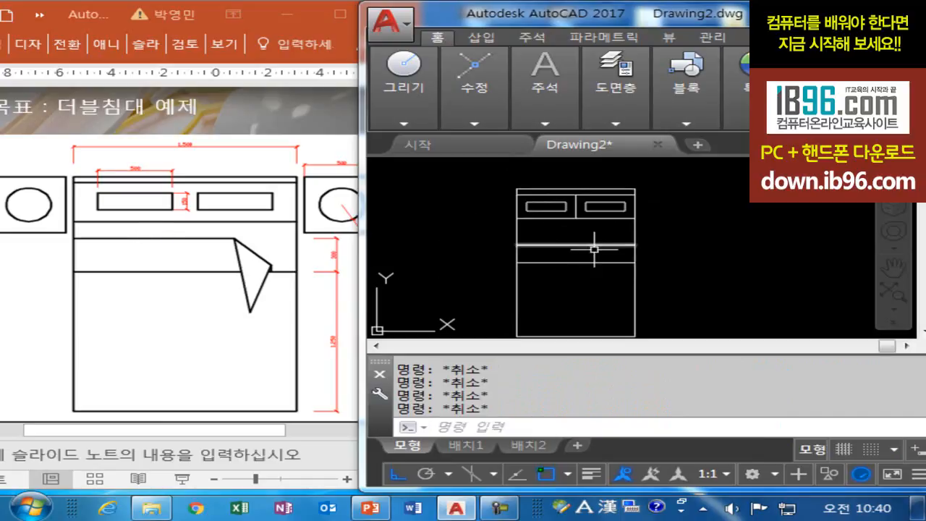
left_click(327, 266)
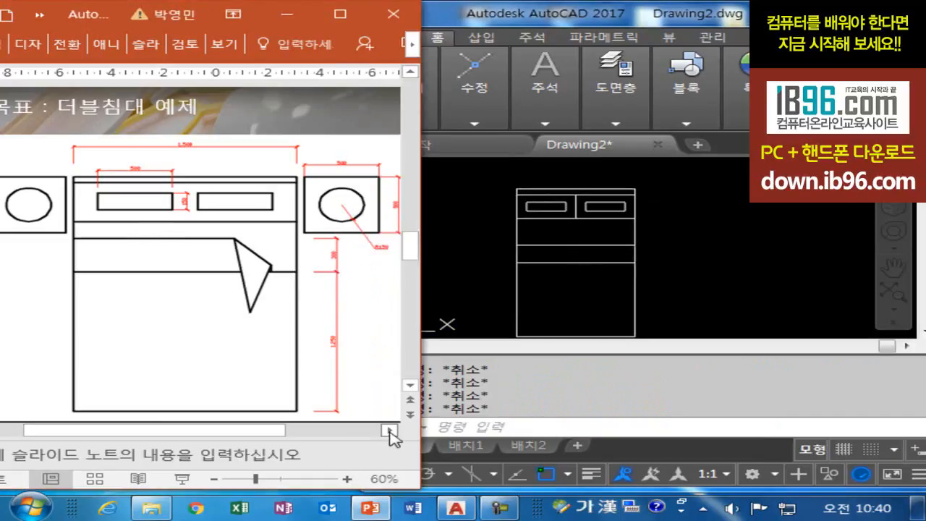
left_click(349, 479)
left_click(348, 479)
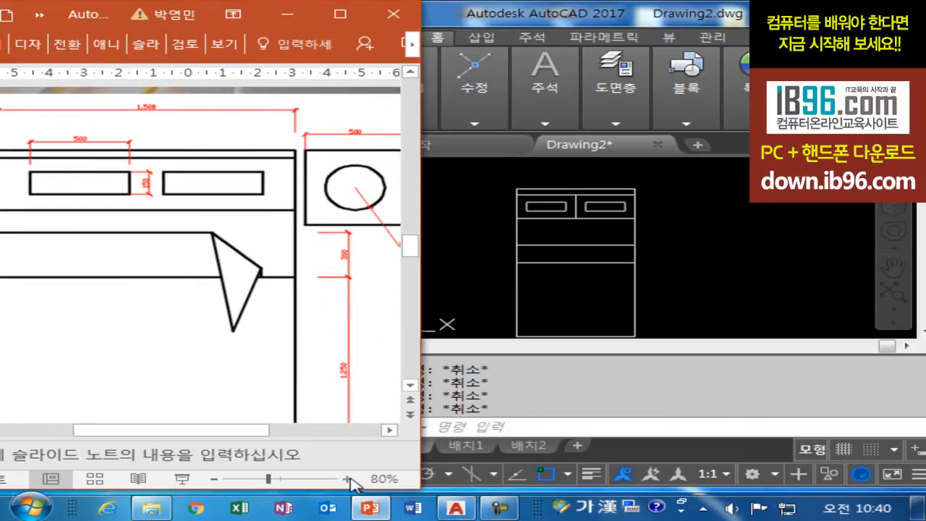
left_click(566, 288)
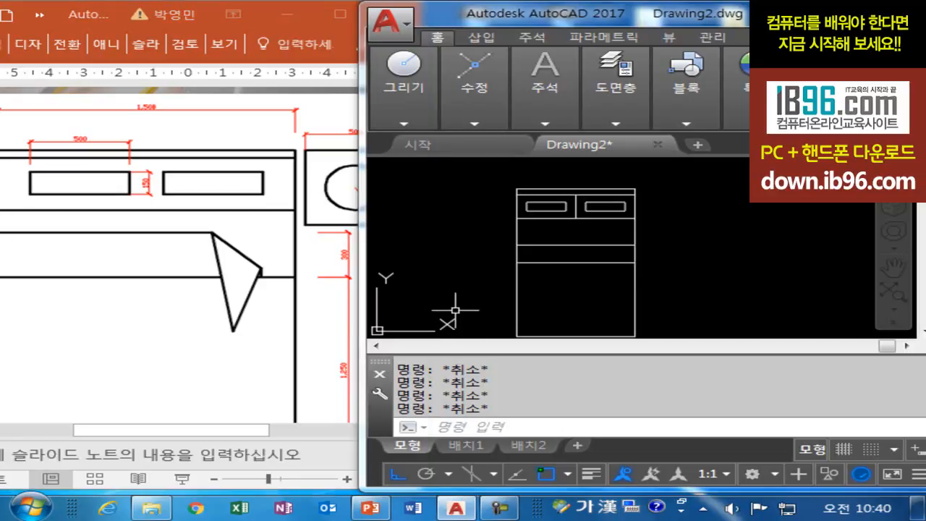
Erase the two horizontal blanket lines across the middle of the double bed
left_click_drag(576, 260, 554, 283)
key("Escape")
type("E")
key("Return")
left_click(577, 262)
left_click(595, 230)
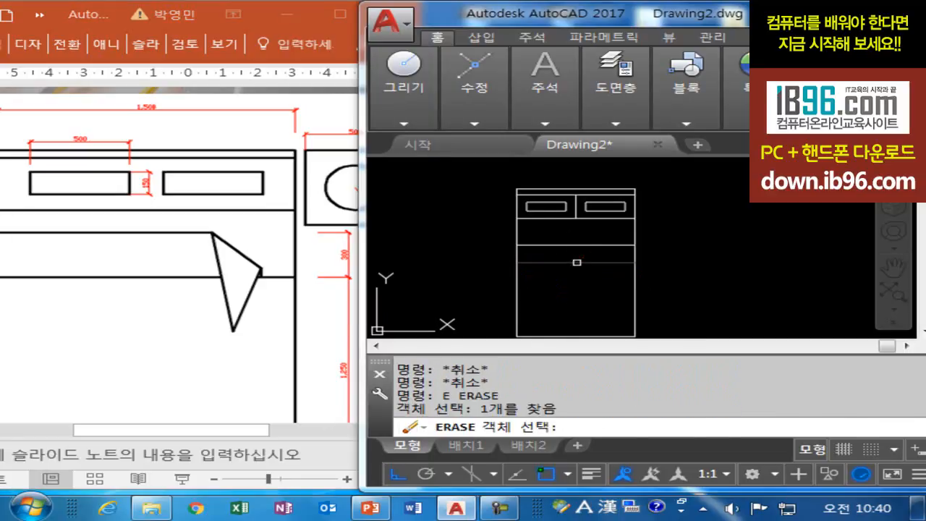
left_click(550, 255)
Offset the bottom edge of the double bed upward by 1250
middle_click_drag(623, 282, 665, 265)
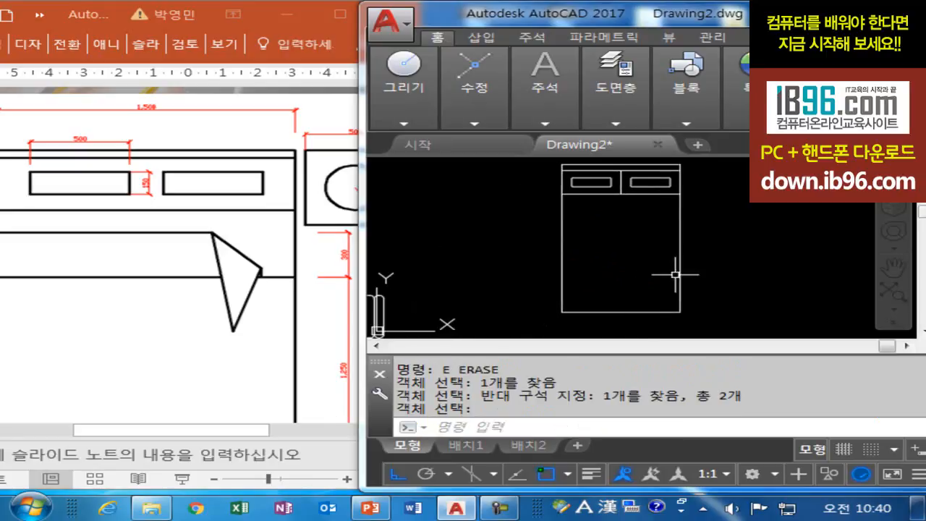
key("Escape")
key("Escape")
type("o")
key("Return")
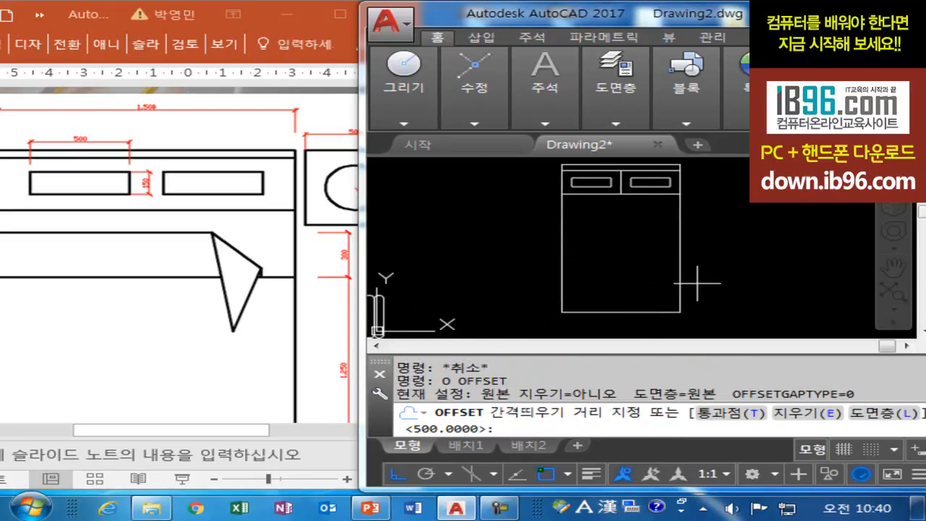
type("1250")
key("Return")
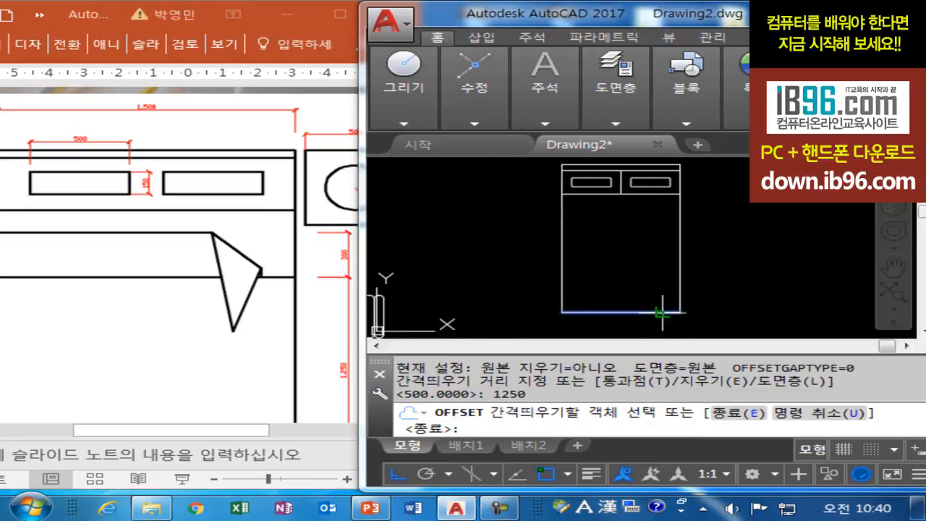
left_click(637, 312)
left_click(641, 289)
key("Escape")
Offset the new blanket line above the bed's bottom edge upward by 300
key("Return")
type("30")
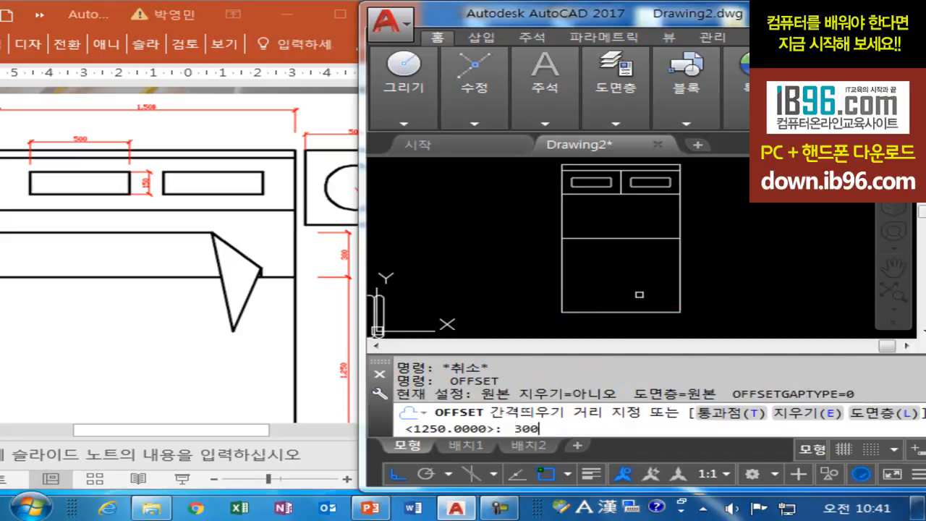
type("0")
key("Return")
left_click(630, 238)
left_click(621, 223)
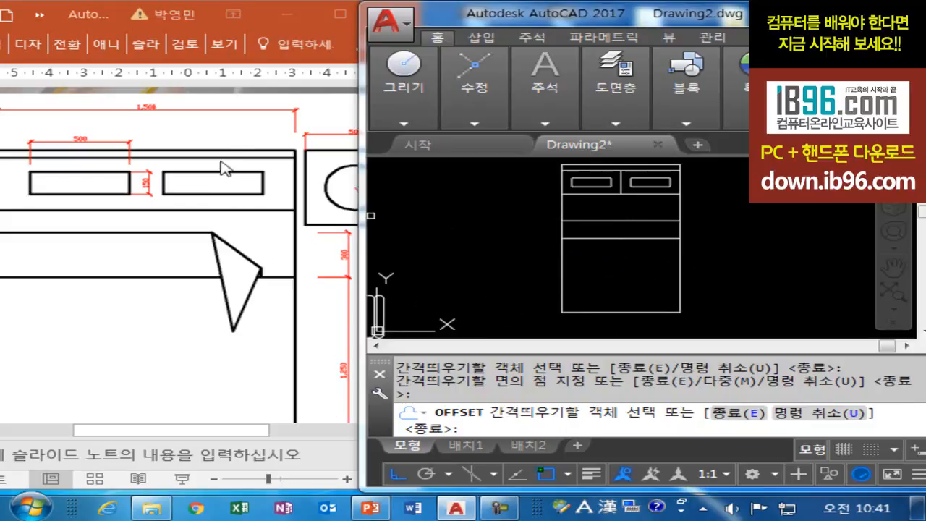
Erase the upper blanket line between the pillow area and the lower blanket line of the double bed
key("Escape")
key("Escape")
type("e")
key("Return")
left_click(673, 210)
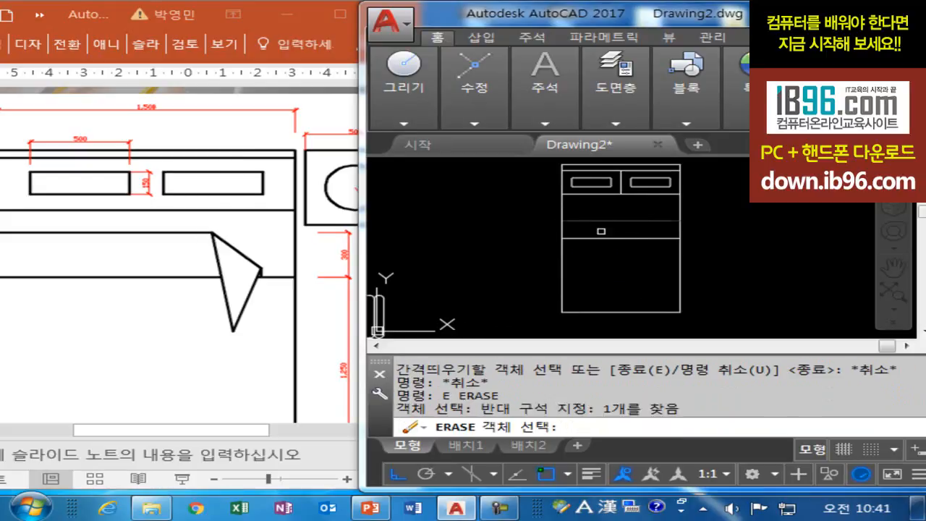
left_click(637, 229)
key("Return")
key("Escape")
key("Escape")
Offset the double bed's lower blanket line upward by 500
type("o")
key("Return")
type("500")
key("Return")
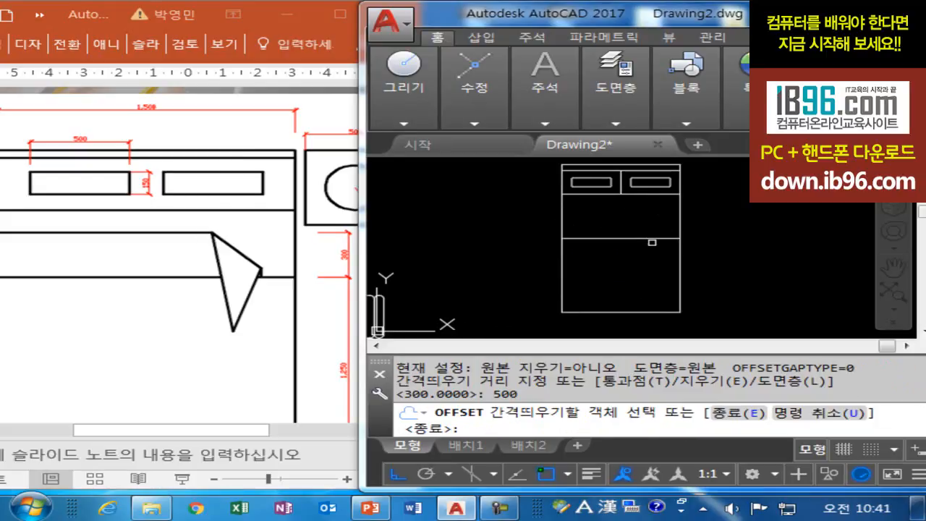
left_click(649, 238)
left_click(653, 216)
key("Escape")
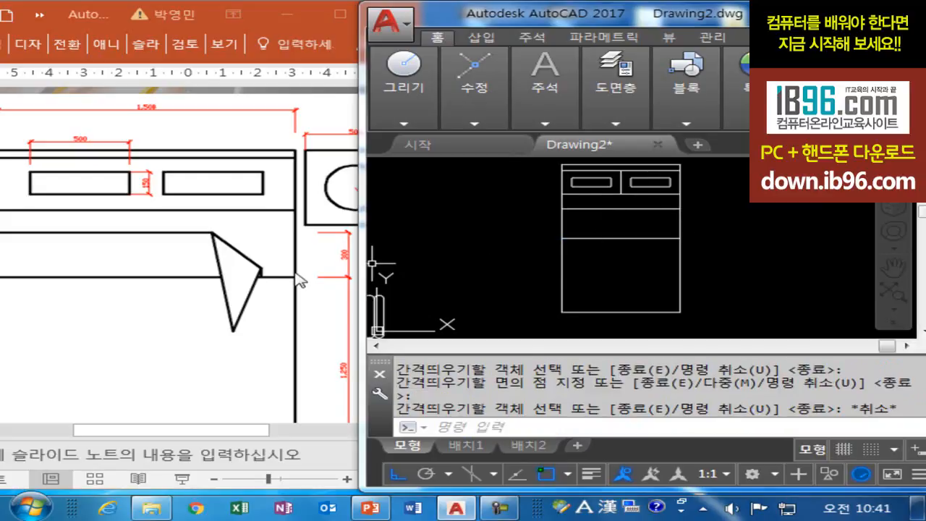
Draw a slanted line without ortho from a nearest point on the upper blanket line to just below the lower blanket line
left_click(296, 323)
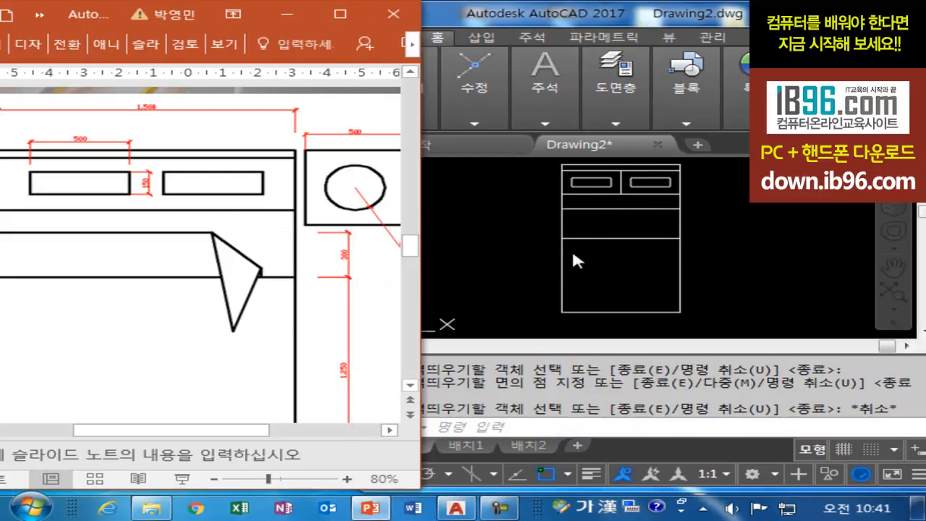
left_click(630, 215)
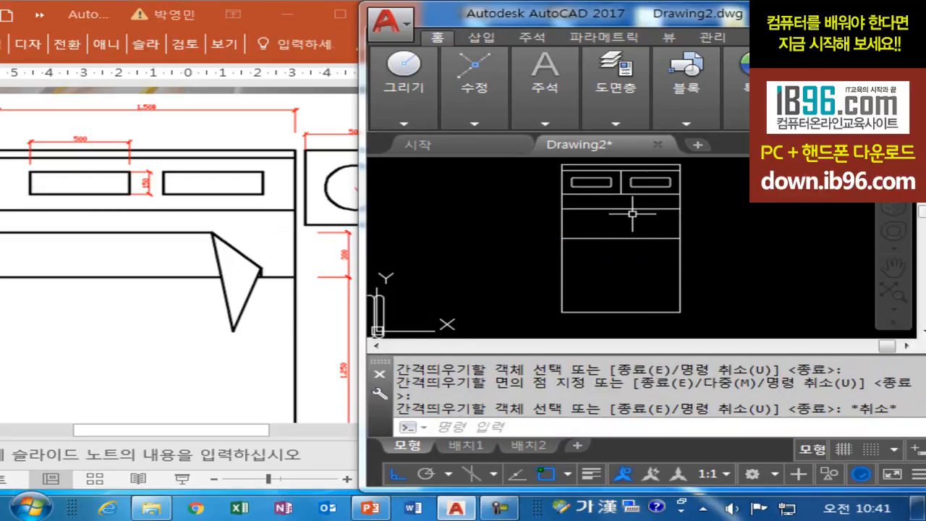
type("l")
key("Return")
right_click(621, 238, "shift")
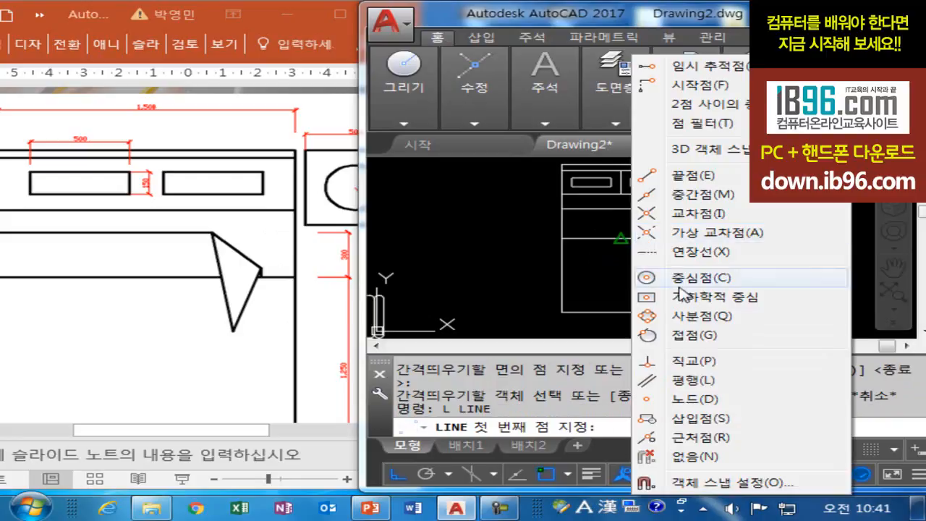
left_click(698, 437)
left_click(645, 208)
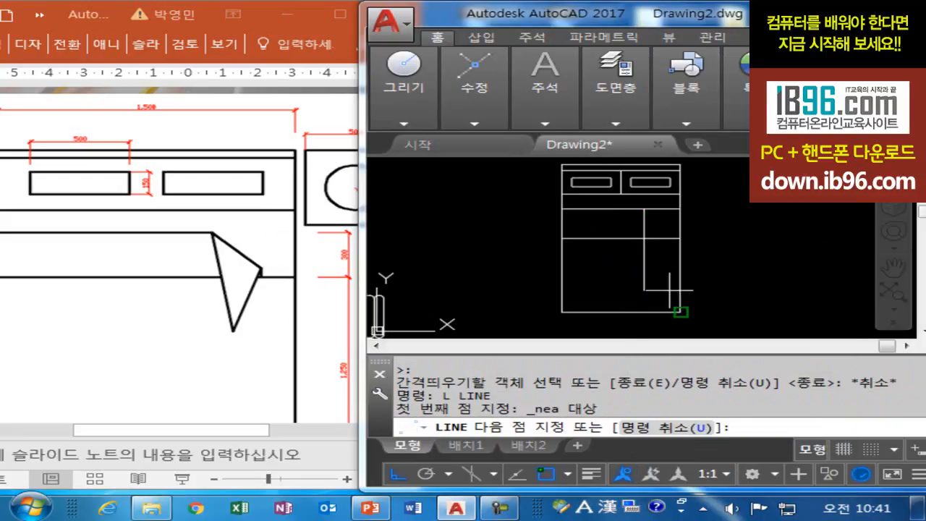
key("F8")
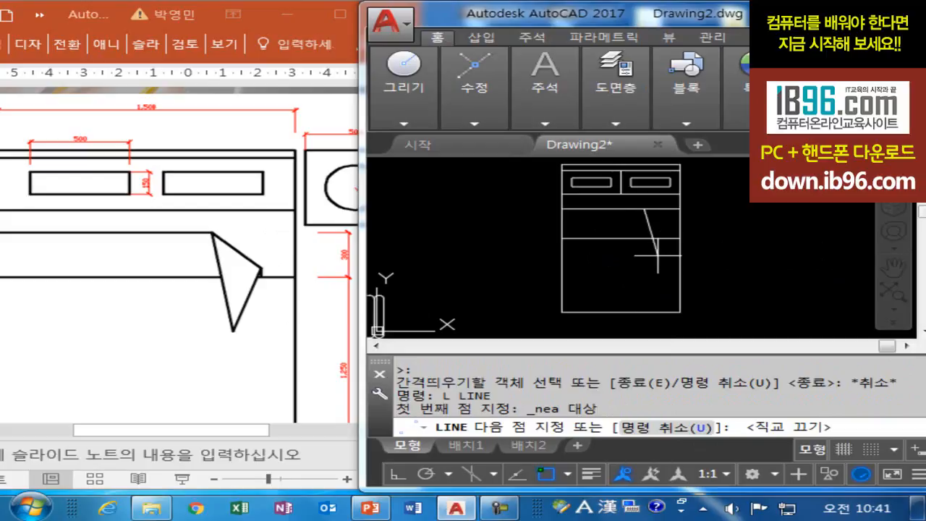
left_click(657, 254)
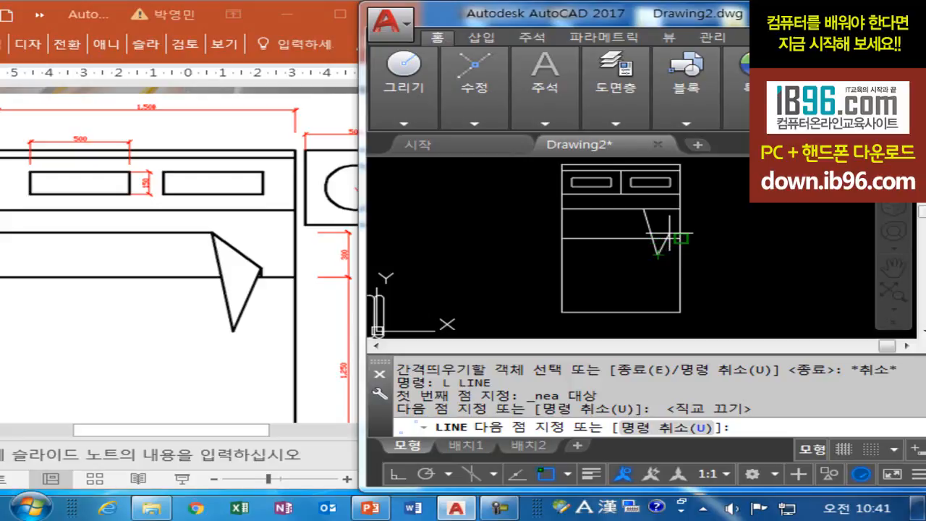
Complete the folded blanket corner with a freely placed right-hand point without object snap and close the triangle at its start point
key("F3")
left_click(667, 231)
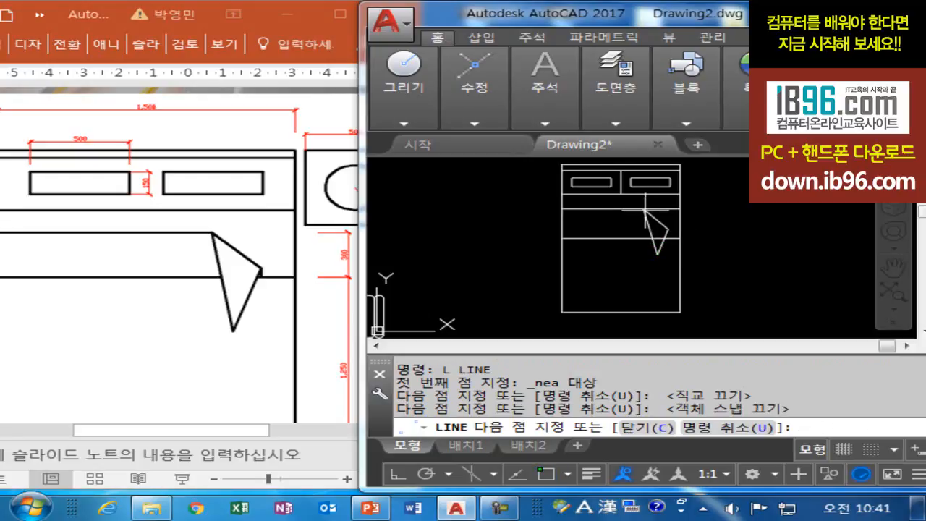
key("F3")
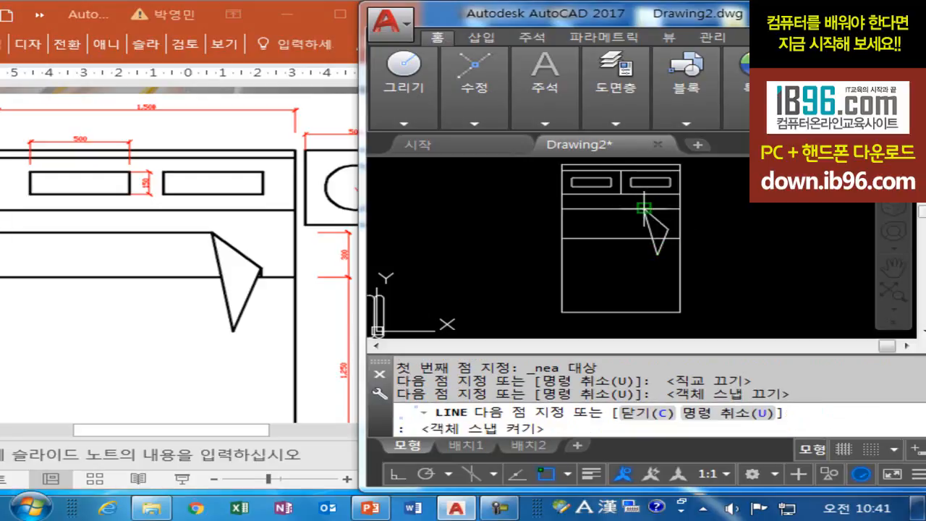
left_click(644, 209)
key("Escape")
key("Escape")
key("Escape")
Draw a short vertical line from the blanket fold's right corner down to the lower blanket line
type("l")
key("Return")
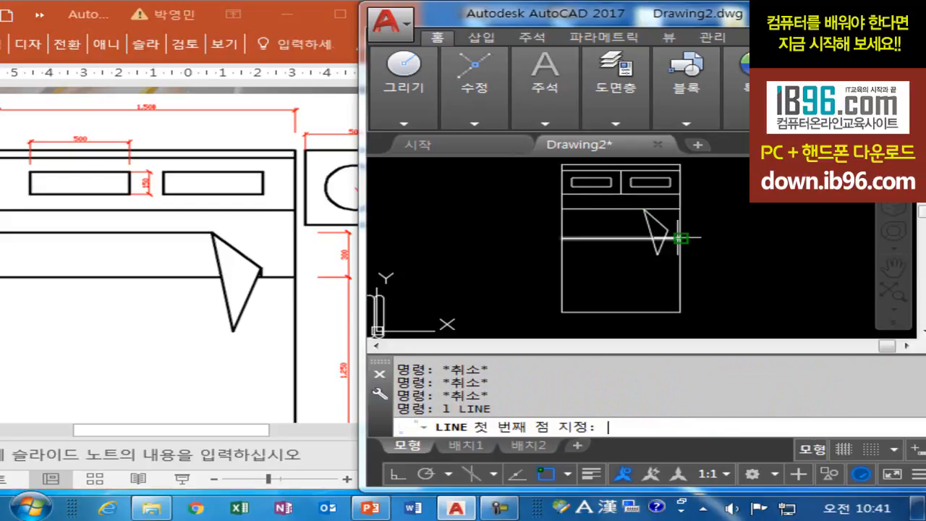
left_click(678, 224)
left_click(678, 313)
key("Escape")
key("Escape")
key("Escape")
Trim the lower blanket line inside the folded corner and the upper blanket line to the right of the fold
type("tr")
key("Return")
key("Return")
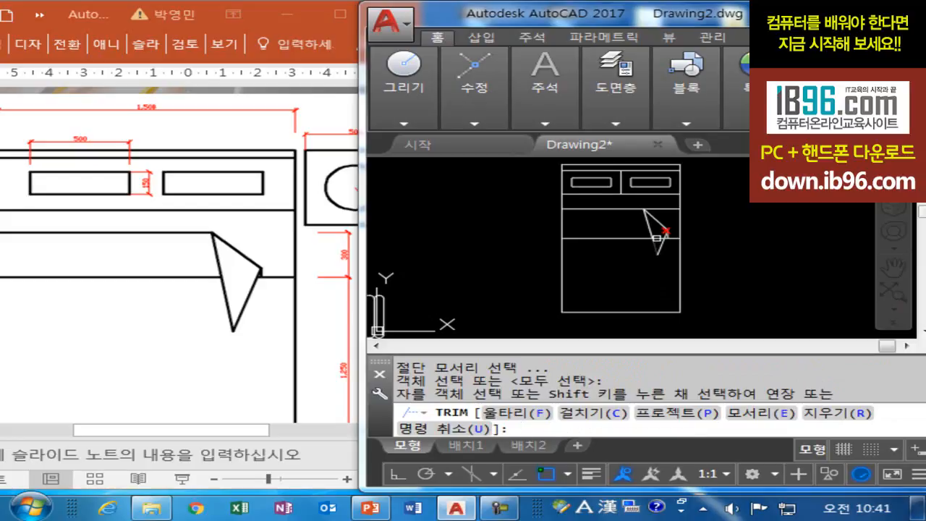
left_click(663, 212)
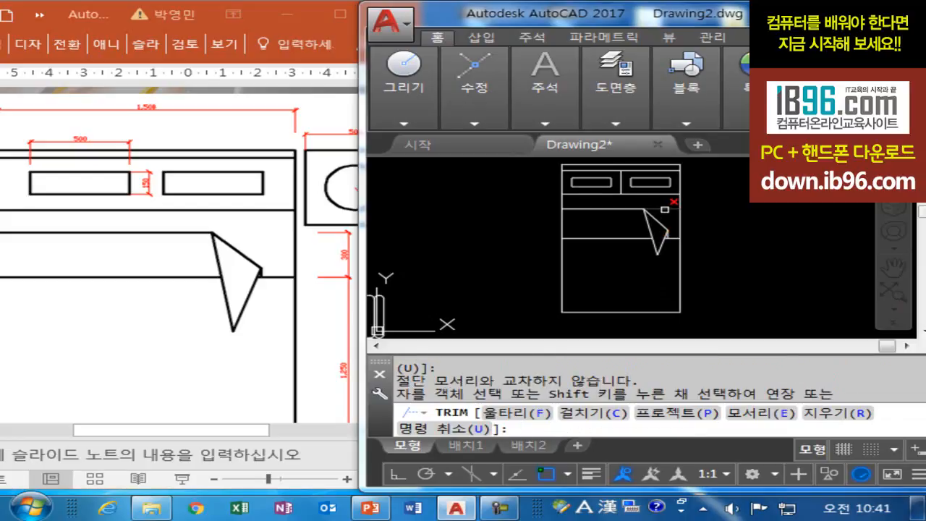
key("Escape")
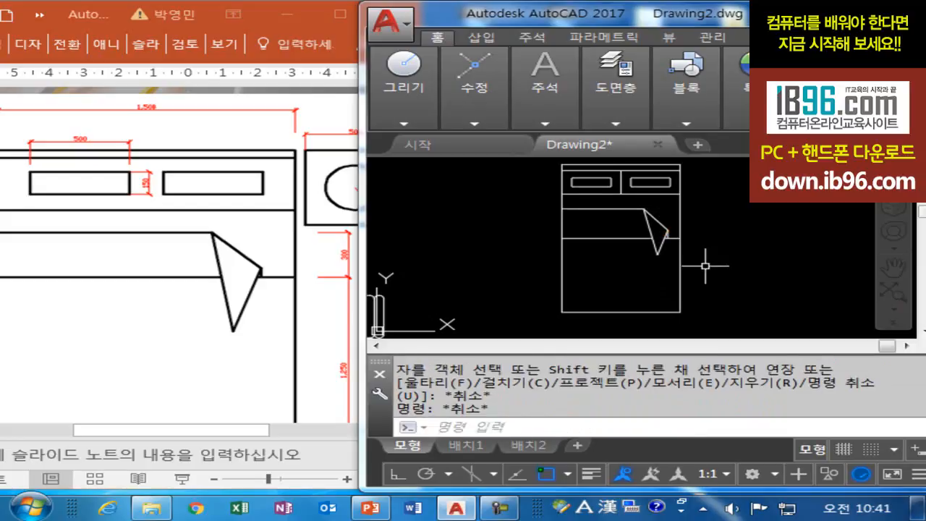
Show the whole drawing, examine the nightstand dimensions on the PowerPoint slide, and return to AutoCAD
type("z")
key("Return")
scroll(712, 262, "down", 3)
type("a")
key("Return")
key("Escape")
key("Escape")
left_click(258, 429)
mouse_move(257, 434)
left_mouse_down()
mouse_move(230, 436)
mouse_move(283, 432)
left_mouse_up()
left_click(765, 274)
mouse_move(758, 261)
middle_mouse_down()
mouse_move(671, 274)
mouse_move(616, 296)
middle_mouse_up()
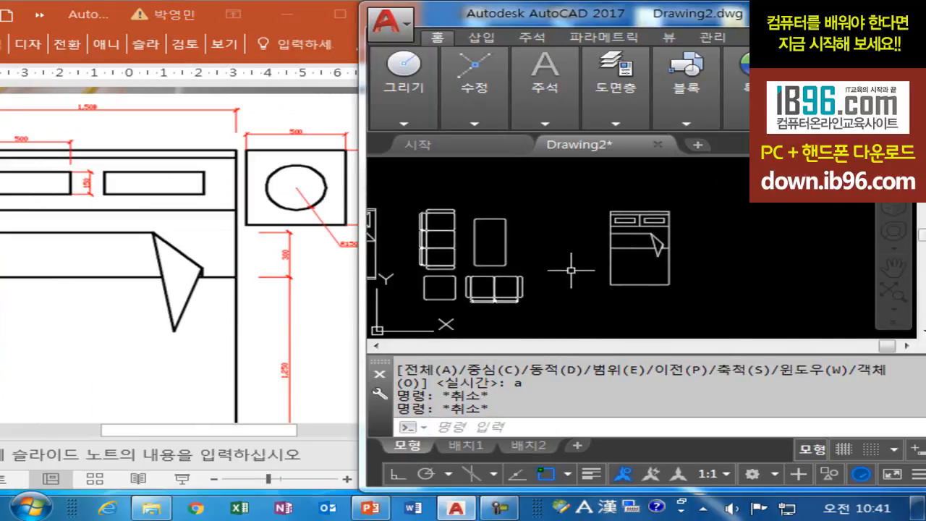
left_click(300, 328)
left_click(630, 300)
Draw a 500 by 500 nightstand rectangle rightward and downward from the bed's upper-right corner
type("rec")
key("space")
scroll(676, 217, "up", 2)
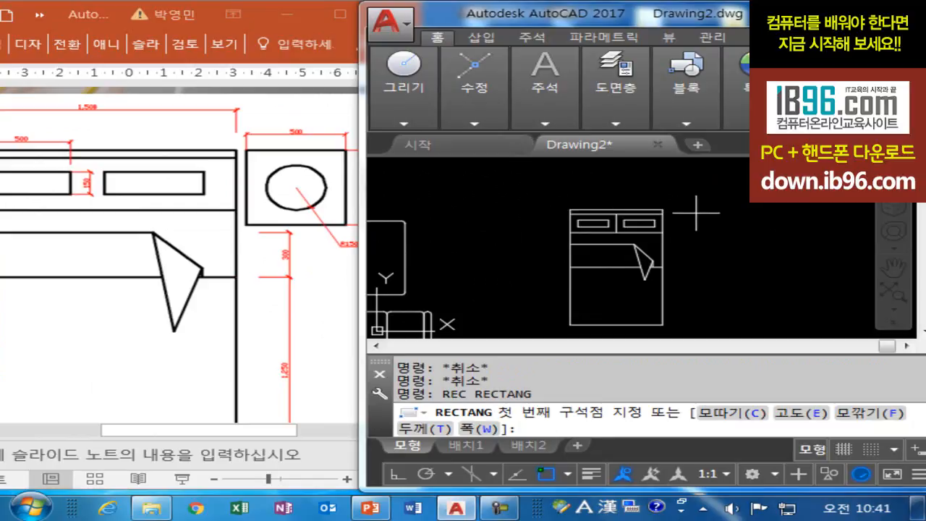
left_click(663, 210)
type("@")
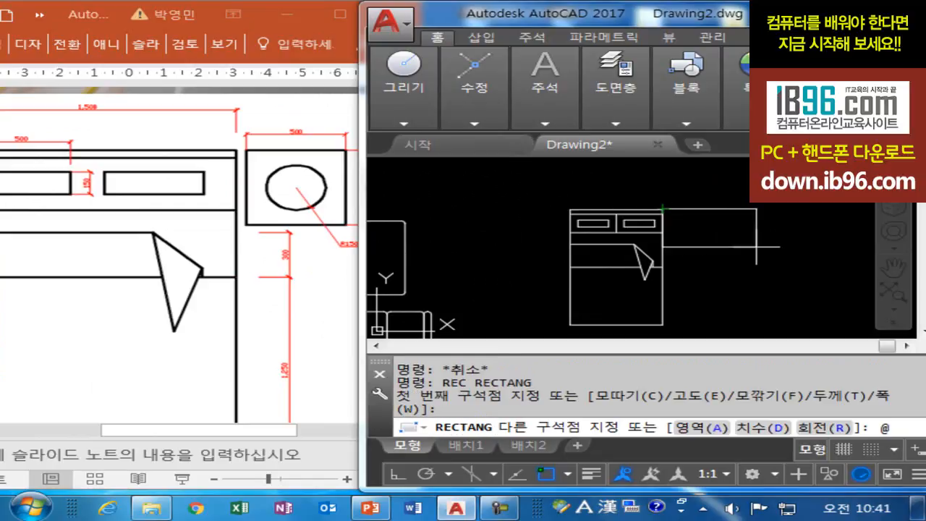
type("500,-500")
key("Return")
Move the nightstand square 100 to the right, away from the bed, with ortho on
type("m")
key("space")
left_click(693, 226)
key("space")
left_click(742, 261)
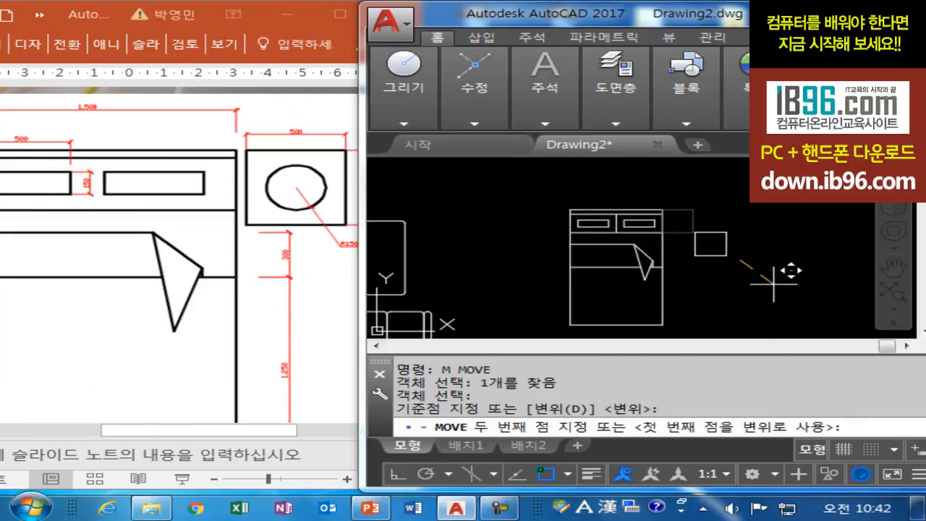
key("F8")
type("100")
key("Return")
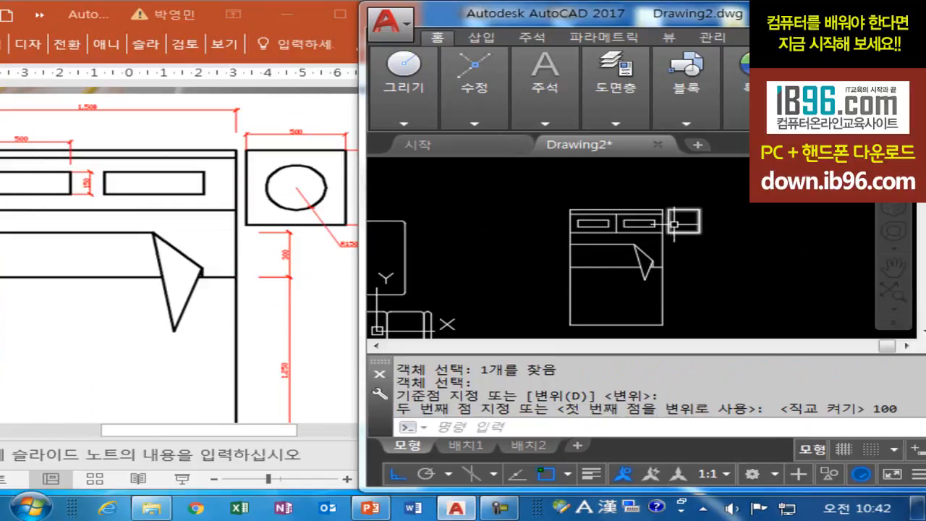
Draw a diagonal helper line across the nightstand from its upper-left to its lower-right corner
type("l")
key("space")
left_click(670, 210)
left_click(700, 235)
key("Return")
Draw a circle of radius 150 centred on the midpoint of the nightstand's diagonal
type("c")
key("space")
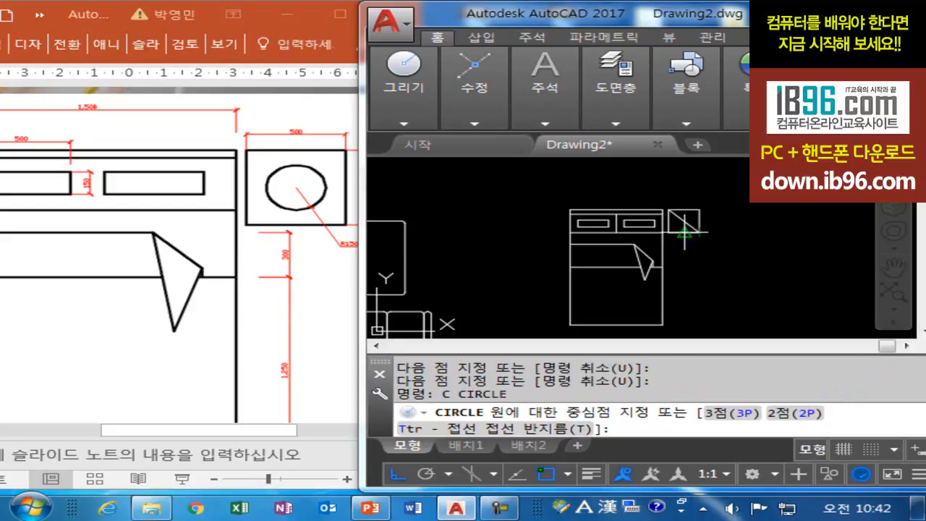
left_click(683, 222)
type("150")
key("Return")
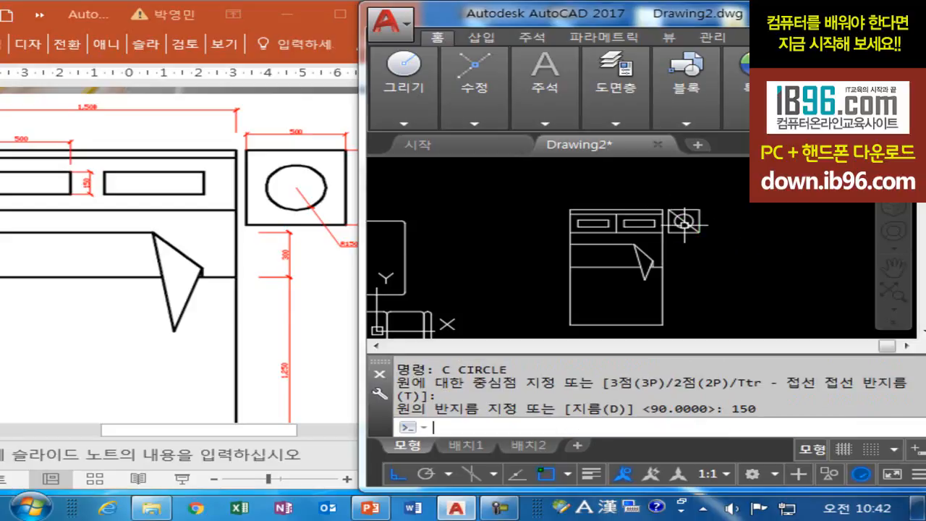
Erase the diagonal helper line from the nightstand
type("e")
key("space")
left_click(692, 229)
key("Escape")
key("Escape")
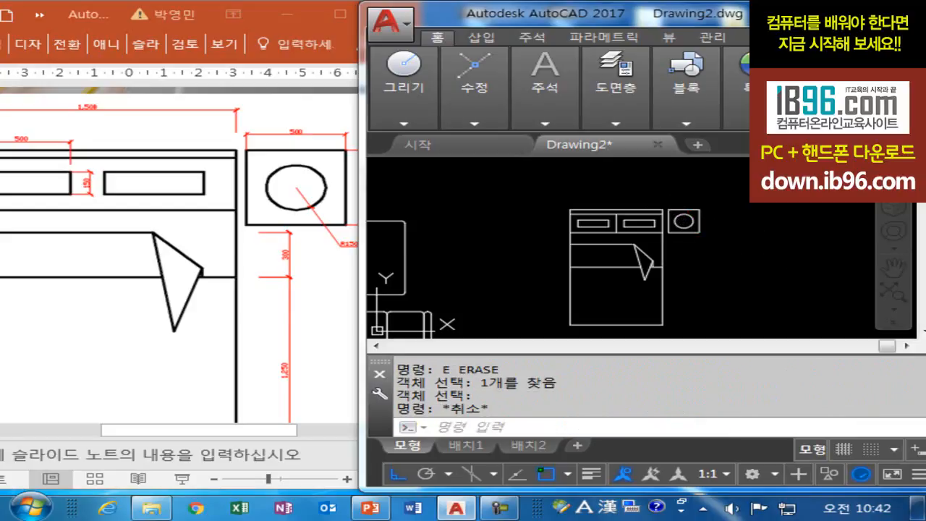
Mirror the nightstand and its circle about the bed's vertical centre line, keeping the original
type("mi")
key("space")
left_click(717, 195)
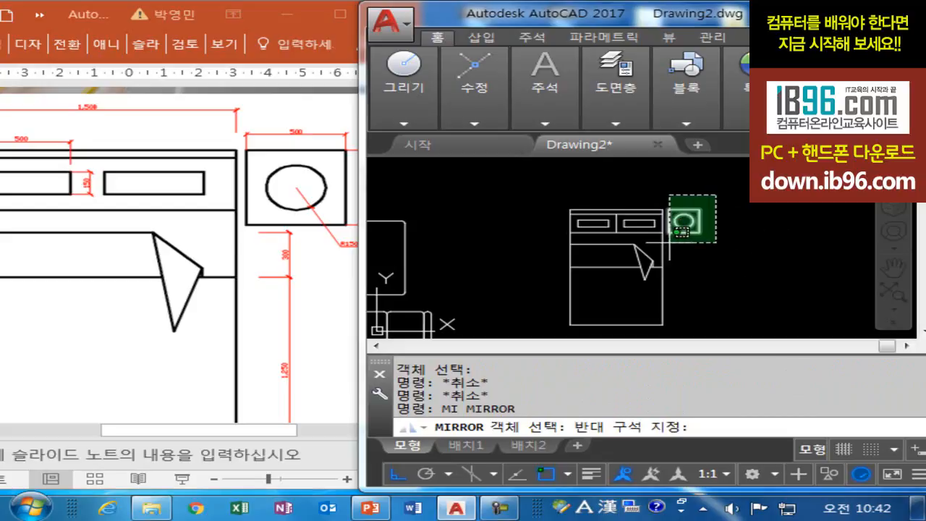
left_click(667, 233)
key("space")
left_click(616, 211)
left_click(623, 296)
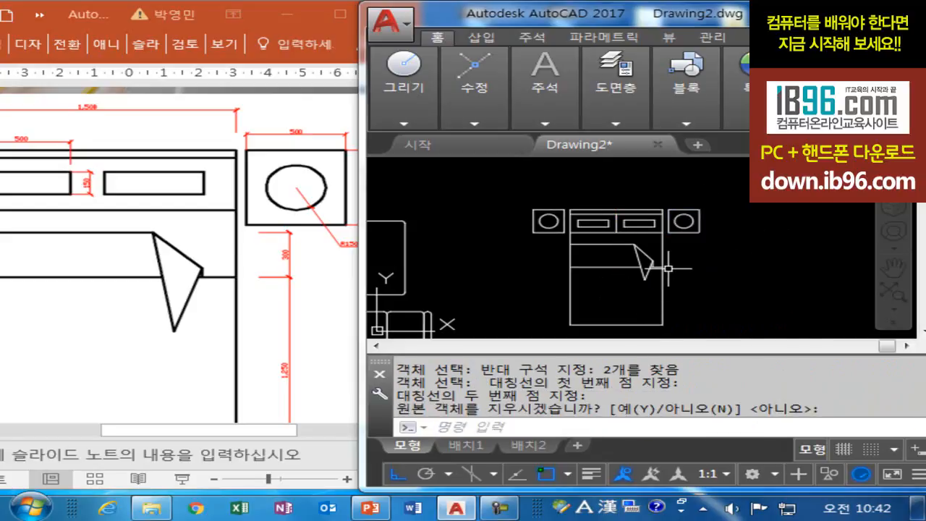
key("space")
key("Escape")
key("Escape")
Switch to PowerPoint, reduce the slide zoom to 60%, and go to the sink example slide
scroll(511, 301, "down", 3)
left_click(306, 314)
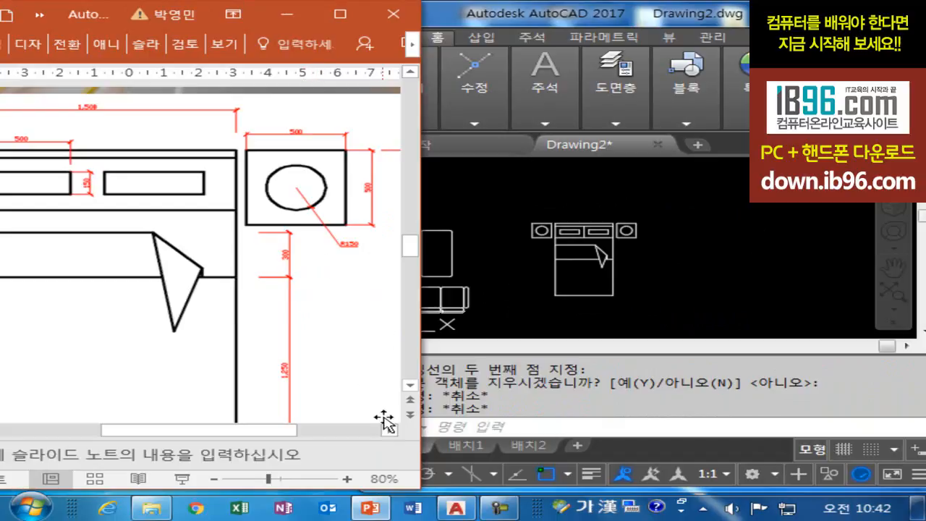
left_click(213, 479)
left_click(214, 480)
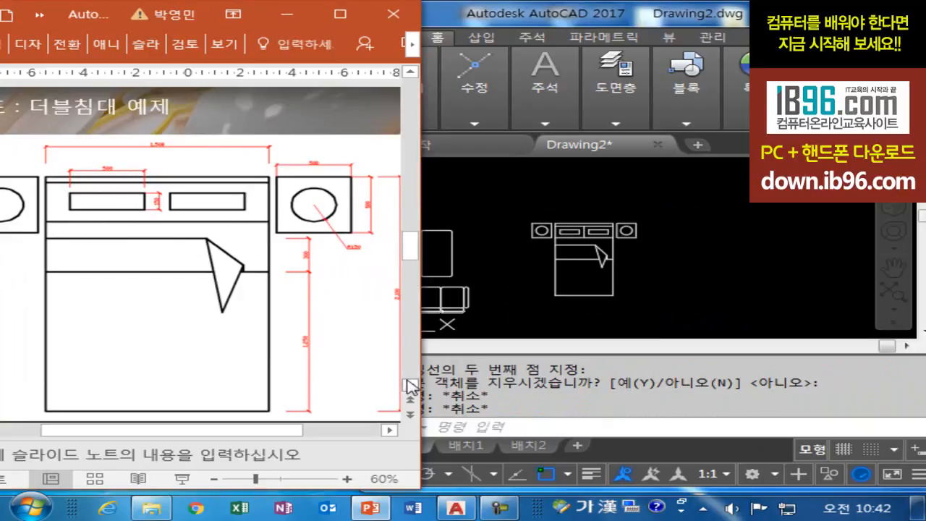
left_click(362, 347)
key("Down")
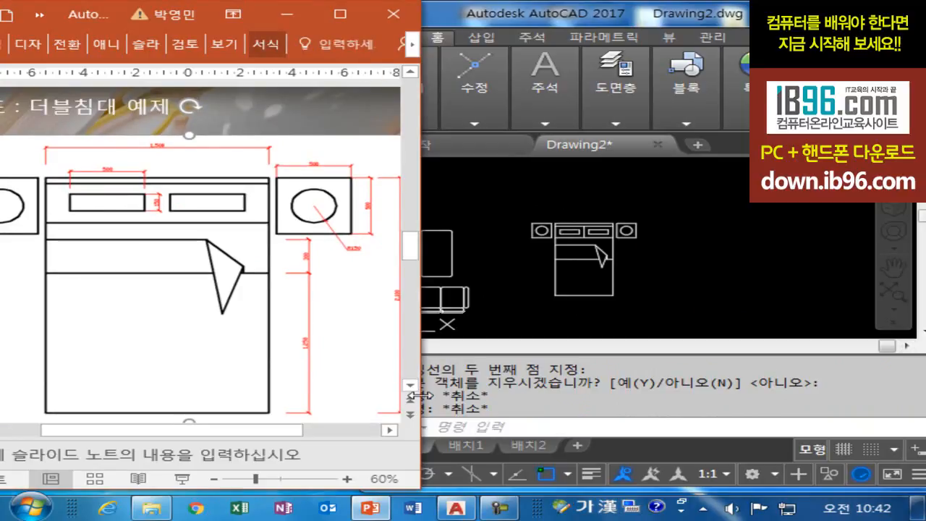
left_click(410, 415)
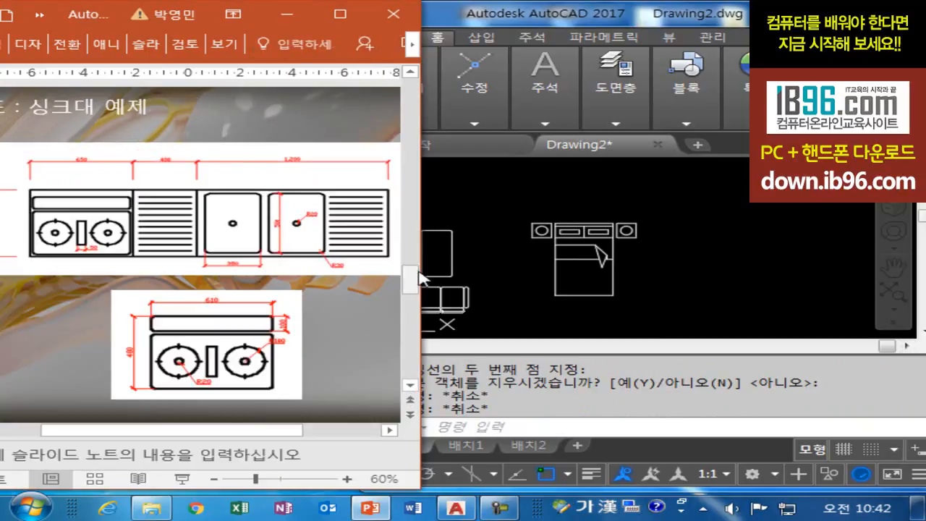
Return to AutoCAD, set the UCS icon to Noorigin, and make room below the existing furniture
left_click(703, 282)
middle_click_drag(637, 268, 585, 219)
middle_click_drag(554, 253, 645, 247)
mouse_move(476, 273)
middle_mouse_down()
mouse_move(601, 268)
mouse_move(480, 289)
mouse_move(739, 253)
middle_mouse_up()
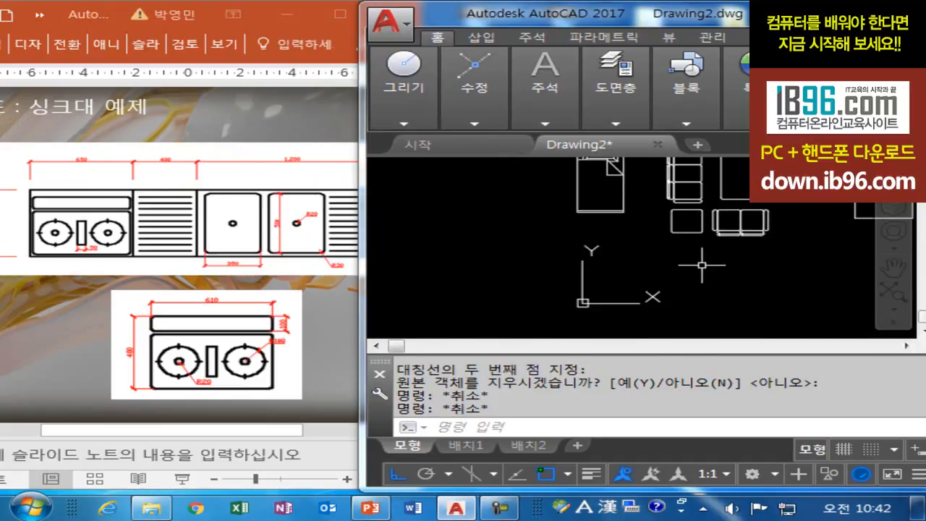
type("ucscion")
key("Return")
type("n")
key("Return")
mouse_move(656, 276)
middle_mouse_down()
mouse_move(624, 221)
mouse_move(616, 240)
middle_mouse_up()
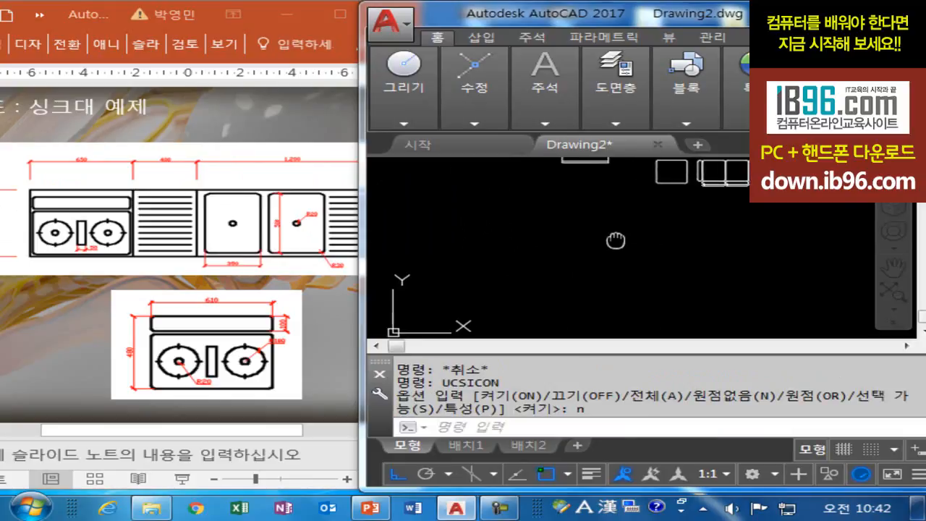
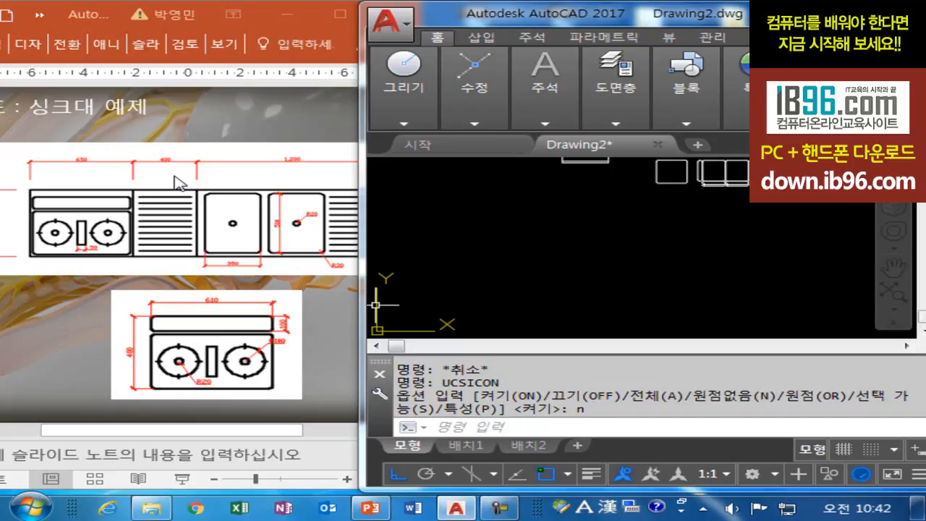
Draw the counter outline as a 2250 by 560 rectangle below the existing furniture, checking the depth on the PowerPoint slide
left_click(254, 93)
left_click(468, 219)
type("re")
key("Return")
left_click(499, 222)
type("@2250,")
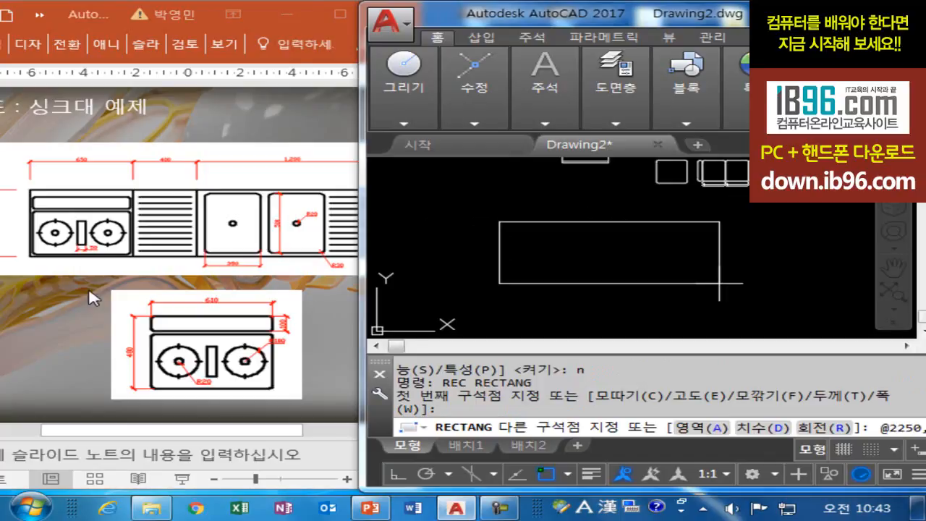
left_click(134, 393)
left_click_drag(176, 431, 104, 425)
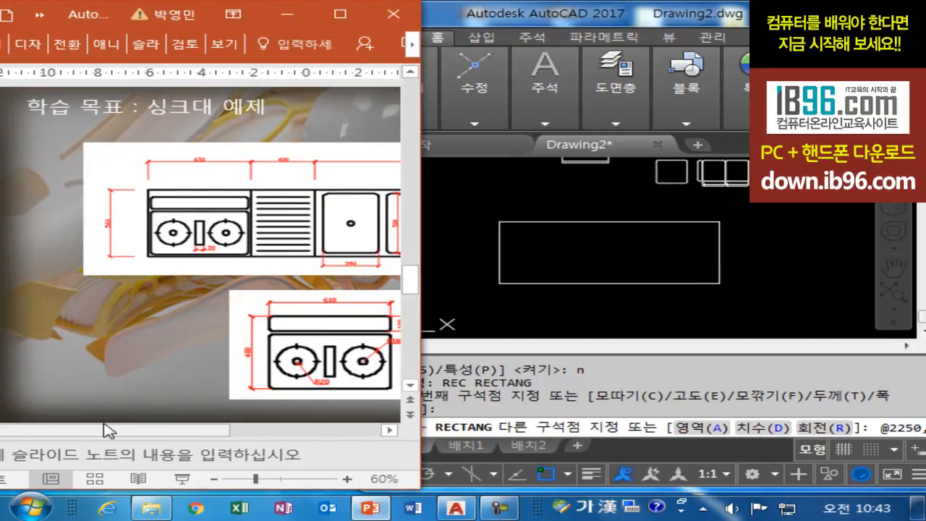
left_click(773, 328)
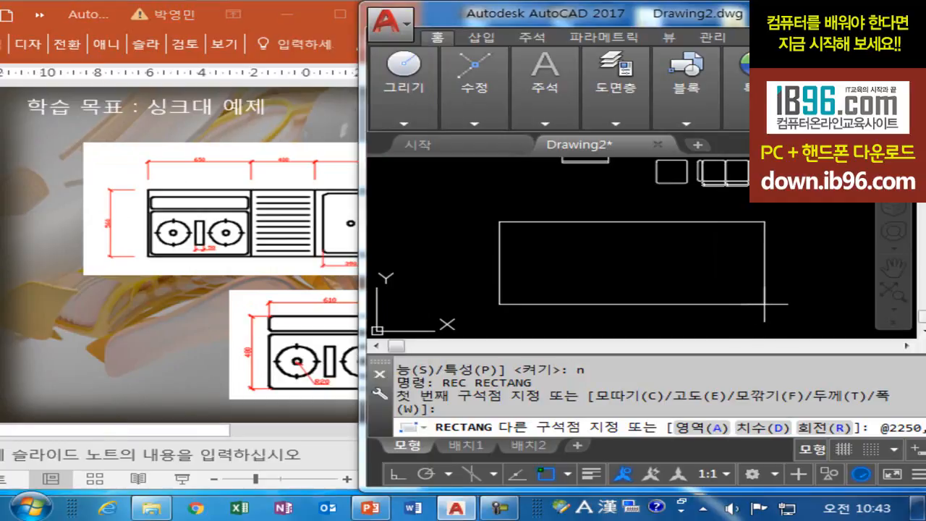
type("@2250,-56")
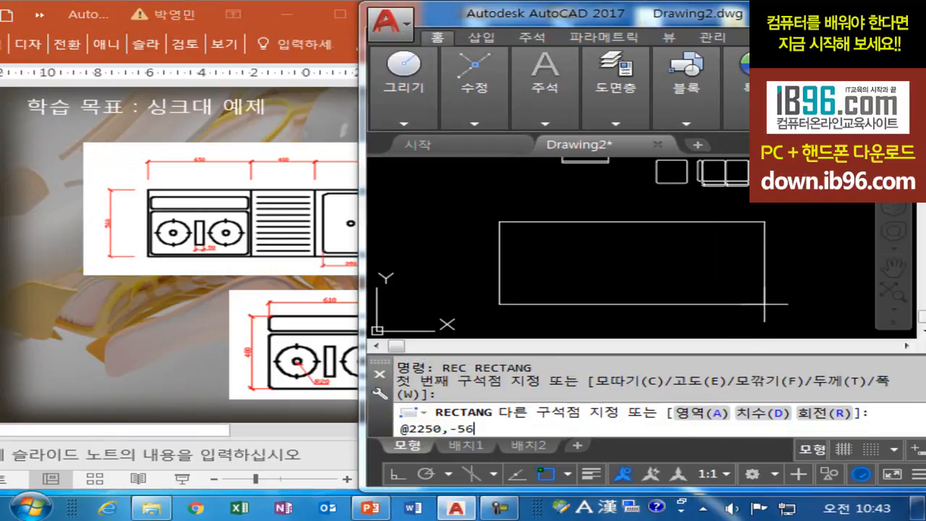
type("0")
key("Return")
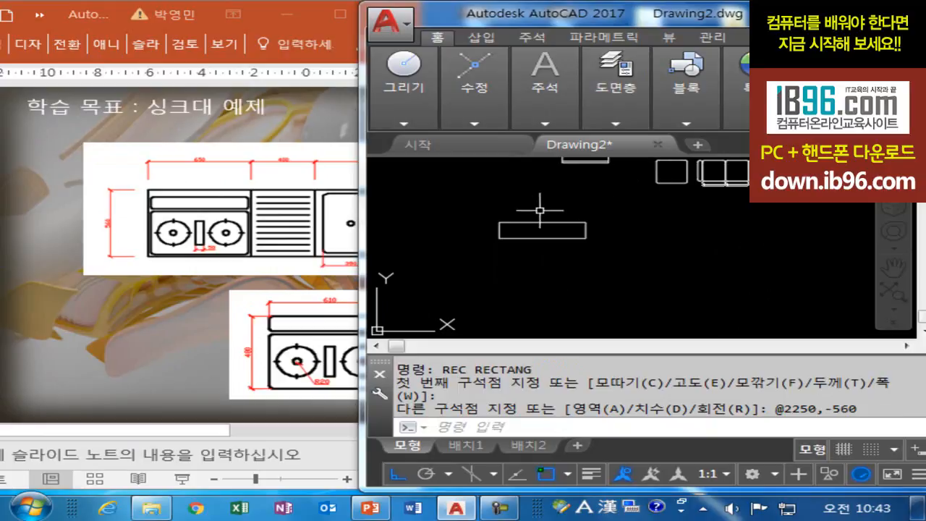
Move the counter rectangle straight up a short distance, closer to the existing furniture
scroll(528, 217, "up", 2)
scroll(518, 232, "up", 2)
middle_click_drag(539, 243, 600, 253)
scroll(605, 248, "down", 2)
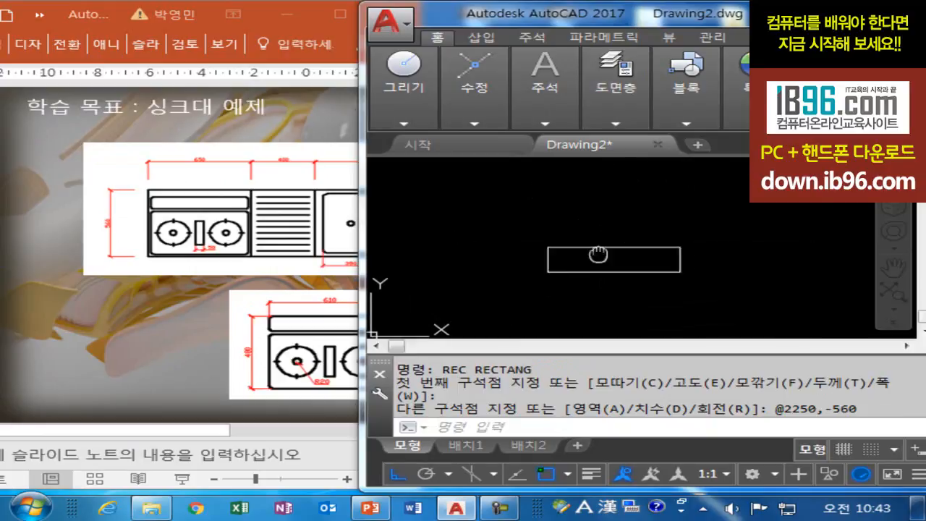
middle_click_drag(679, 237, 647, 266)
type("m")
key("Return")
left_click(660, 247)
left_click(518, 303)
key("Return")
left_click(699, 273)
left_click(703, 242)
key("Escape")
scroll(613, 254, "up", 3)
middle_click_drag(639, 252, 705, 250)
Explode the counter rectangle into separate lines
type("x")
key("Return")
left_click(456, 256)
key("Escape")
key("Escape")
key("Escape")
Offset the counter's left edge 650 inward to mark the stove section
type("b")
key("Return")
type("650")
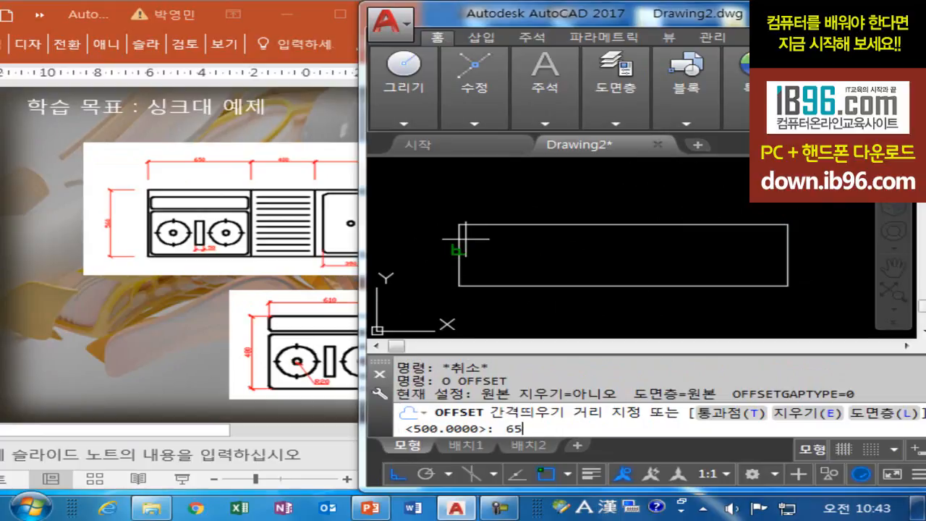
key("Return")
left_click(465, 249)
left_click(533, 259)
key("Escape")
Offset the stove section's divider line 400 to the right to mark the first drainboard
key("Return")
type("400")
key("Return")
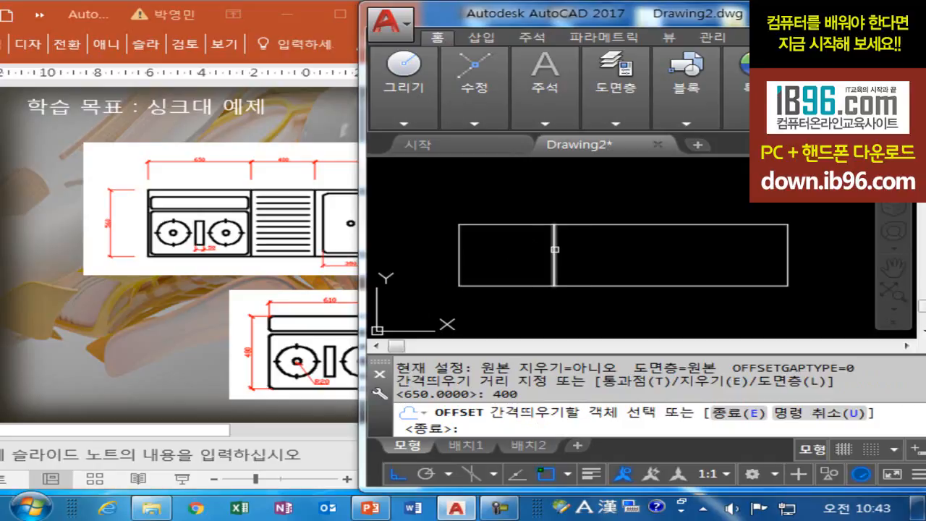
left_click(557, 252)
left_click(583, 254)
key("Escape")
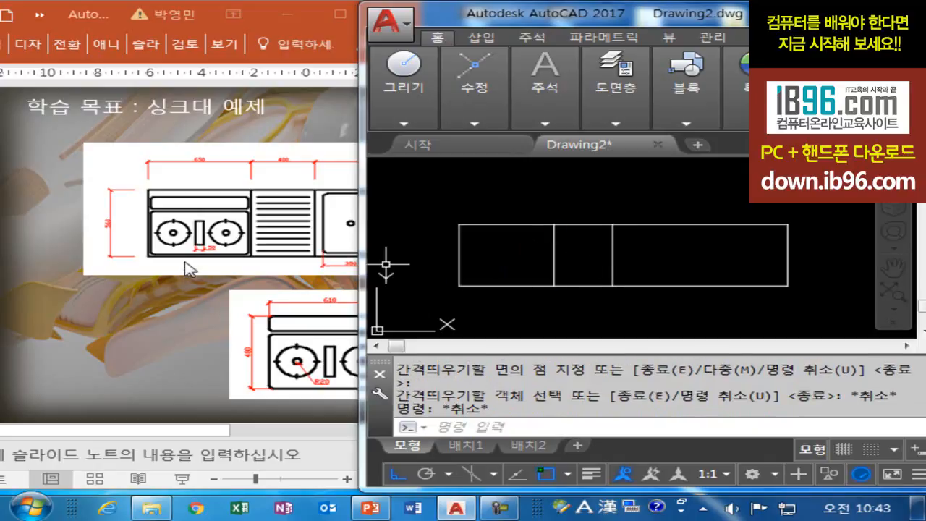
View the right part of the sink example in PowerPoint, then offset the counter's right edge 400 inward in AutoCAD
left_click(318, 259)
left_click(390, 430)
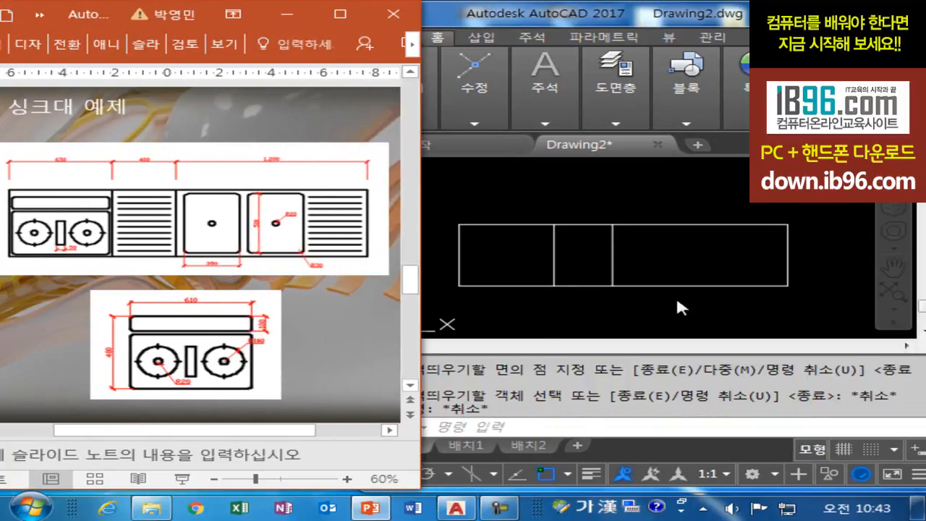
left_click(720, 281)
key("Escape")
key("Escape")
key("Escape")
type("o")
key("Return")
key("Return")
left_click(788, 257)
left_click(695, 268)
key("Escape")
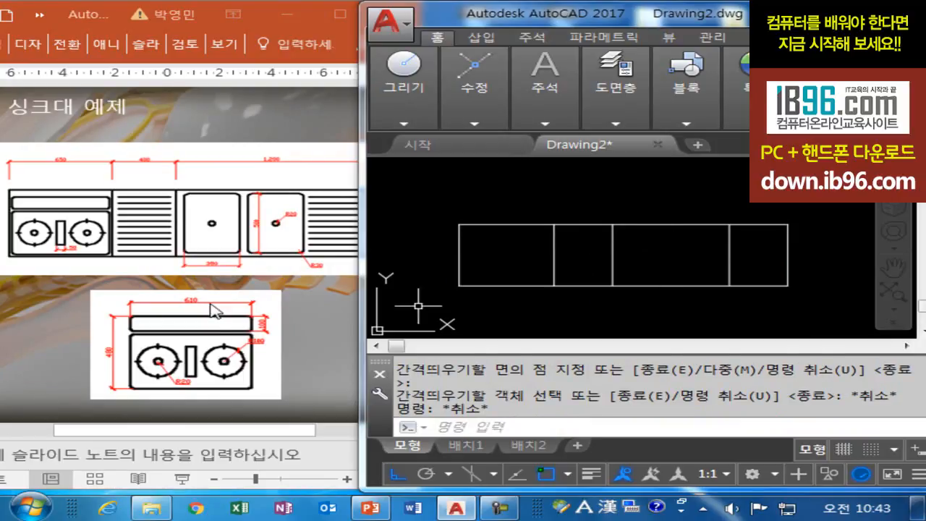
Draw a 610 by 100 rectangle below the counter for the stove's rear panel
middle_click_drag(528, 300, 556, 242)
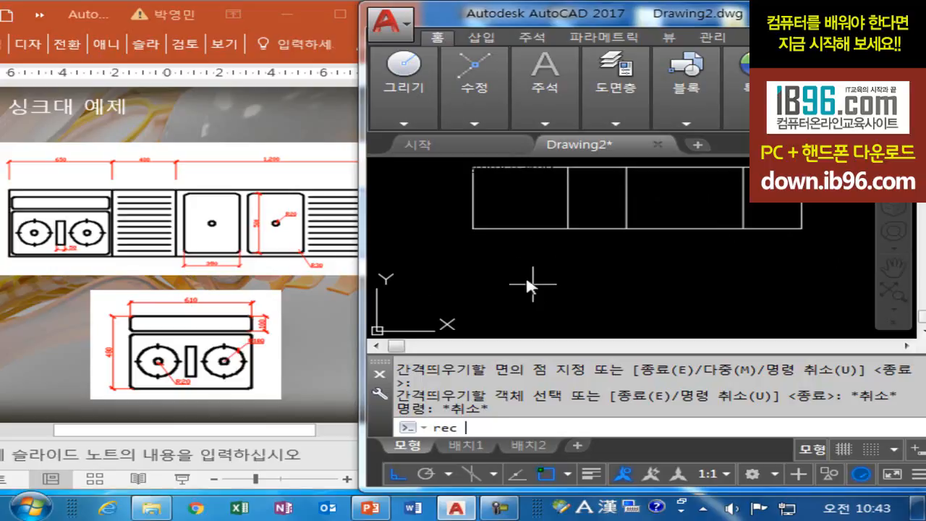
key("Return")
left_click(487, 259)
type("@610")
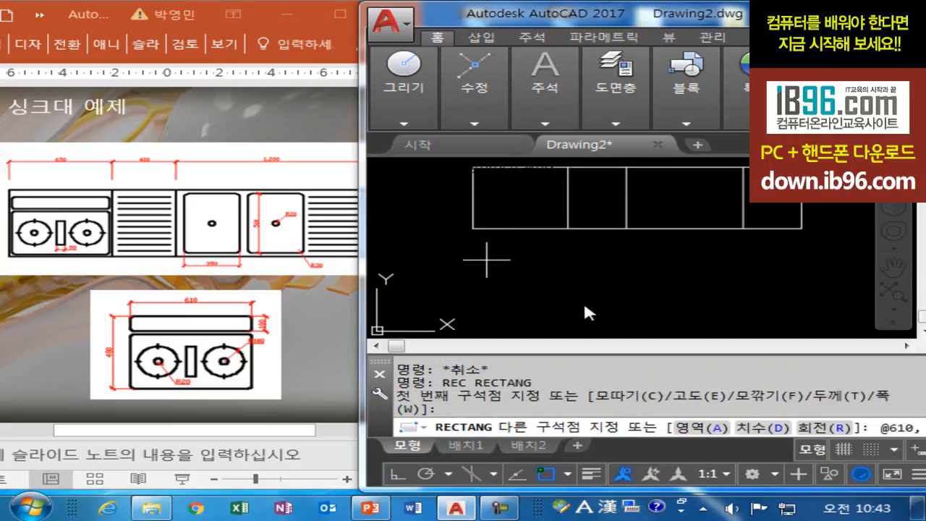
type(",-100")
key("Return")
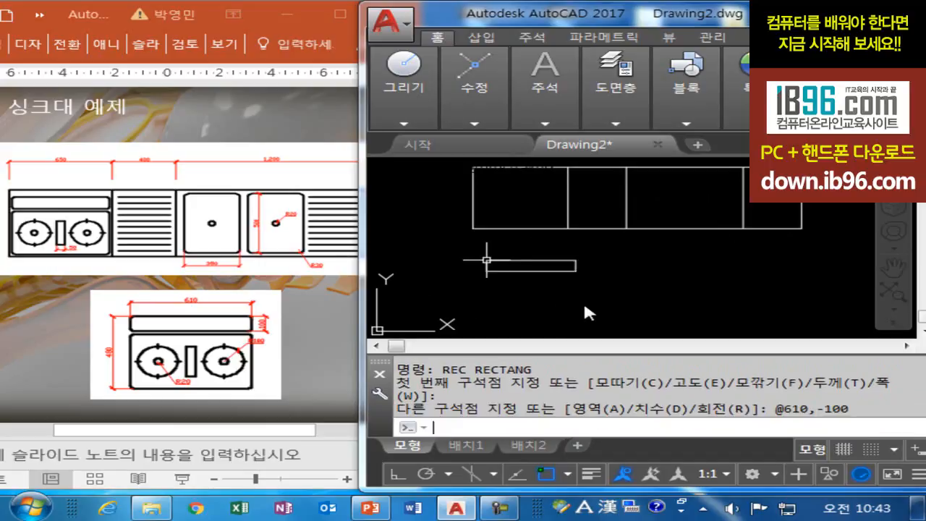
Draw a 610 by 350 rectangle below the rear panel for the stove body
middle_click_drag(596, 320, 596, 313)
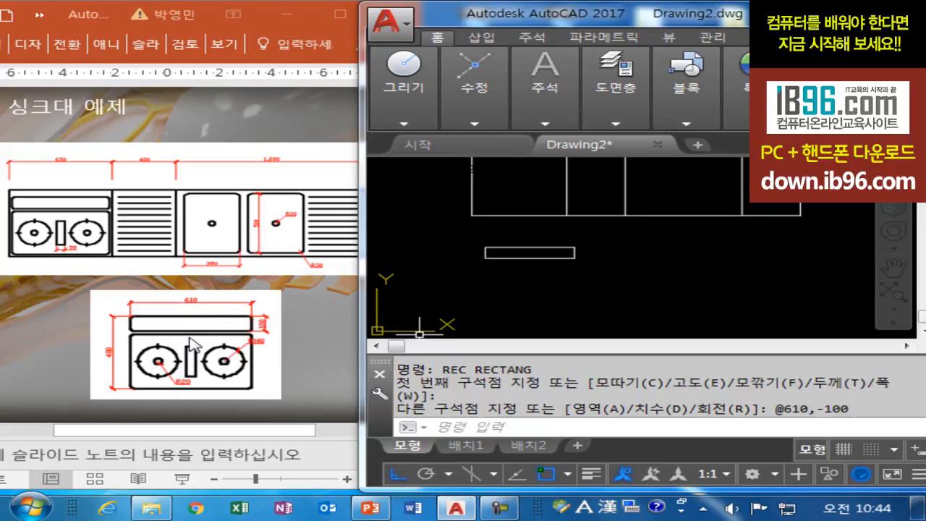
key("Return")
left_click(497, 275)
type("@")
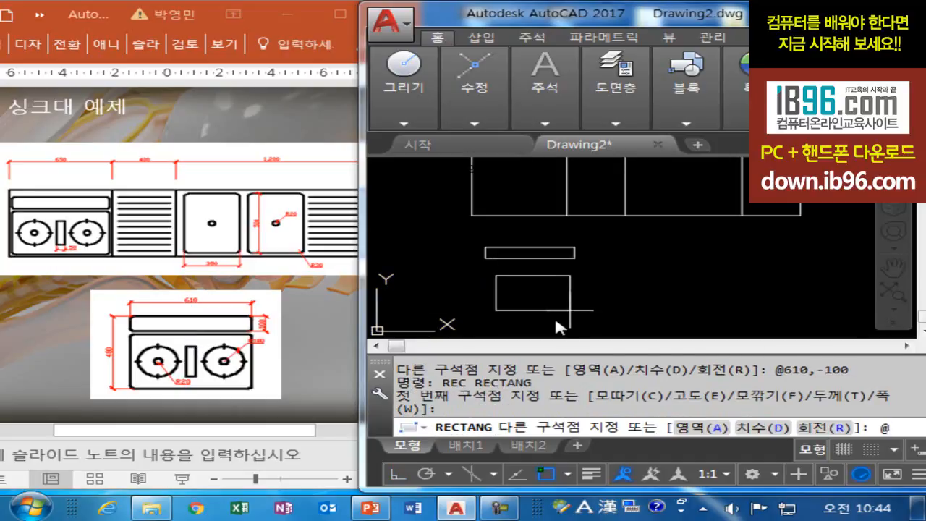
type("610,-350")
key("Return")
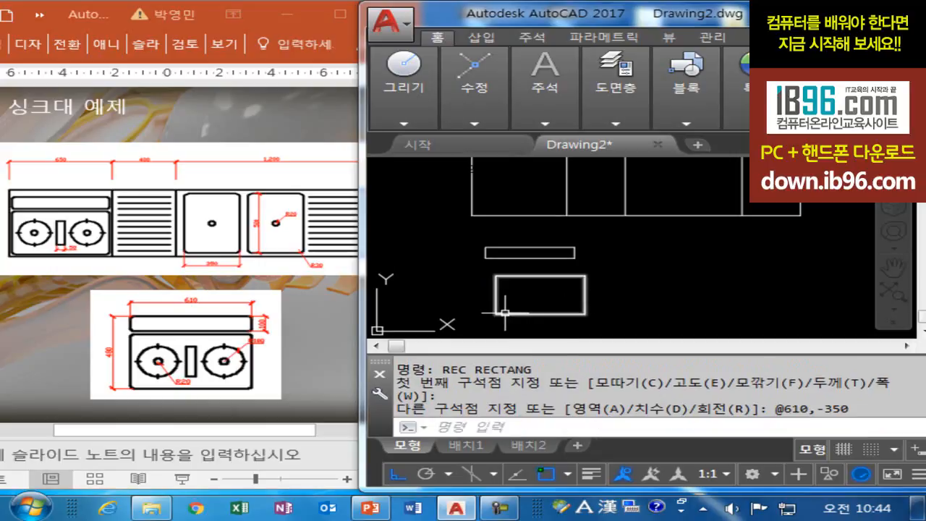
Move the stove body so its top edge midpoint meets the rear panel's bottom edge midpoint
type("m")
key("Return")
left_click(530, 276)
key("Return")
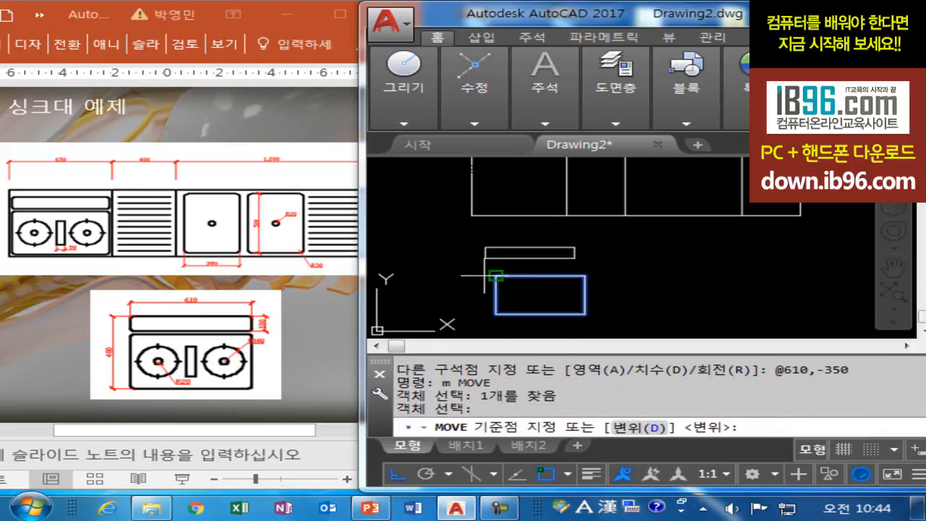
left_click(540, 276)
left_click(530, 258)
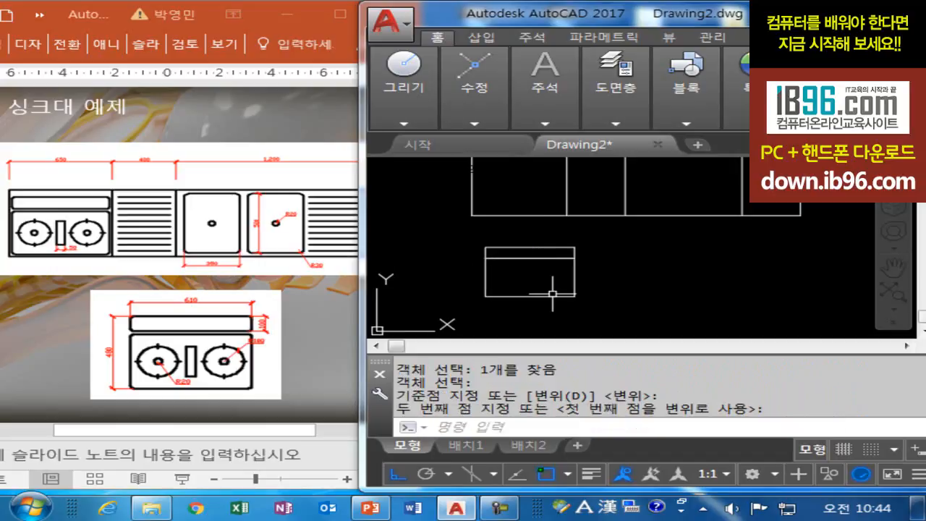
Move the stove body straight down to leave a gap below the rear panel
type("m")
key("Return")
left_click(482, 255)
left_click(579, 320)
key("Return")
left_click(667, 285)
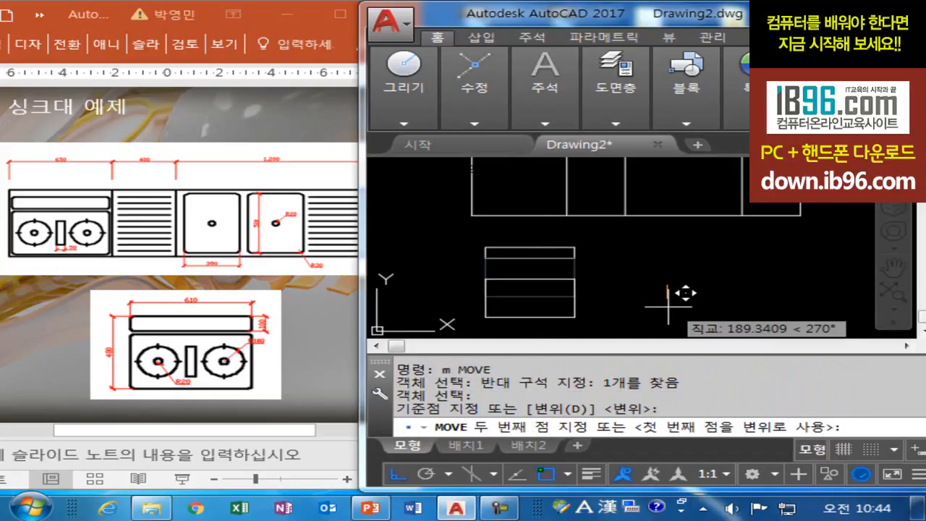
Move the lower rectangle down 30 from the narrow rectangle above it
type("3")
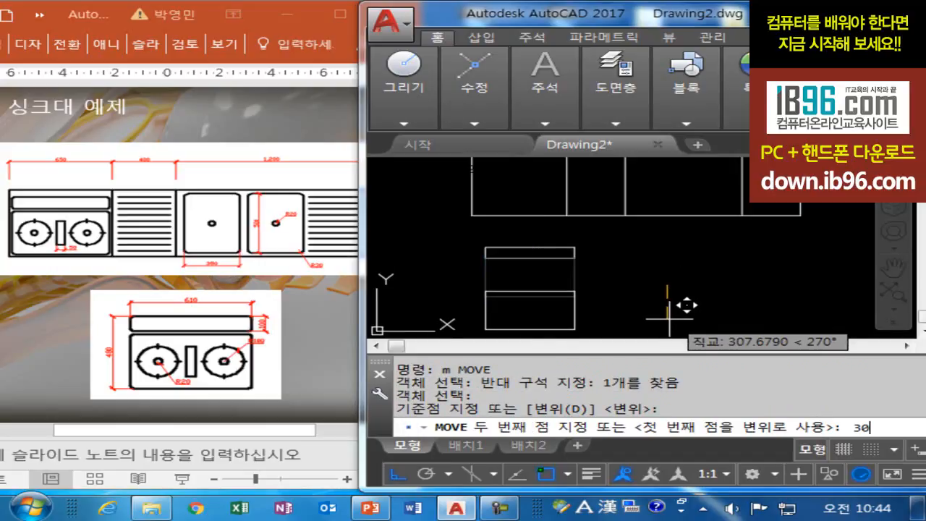
type("0")
key("Return")
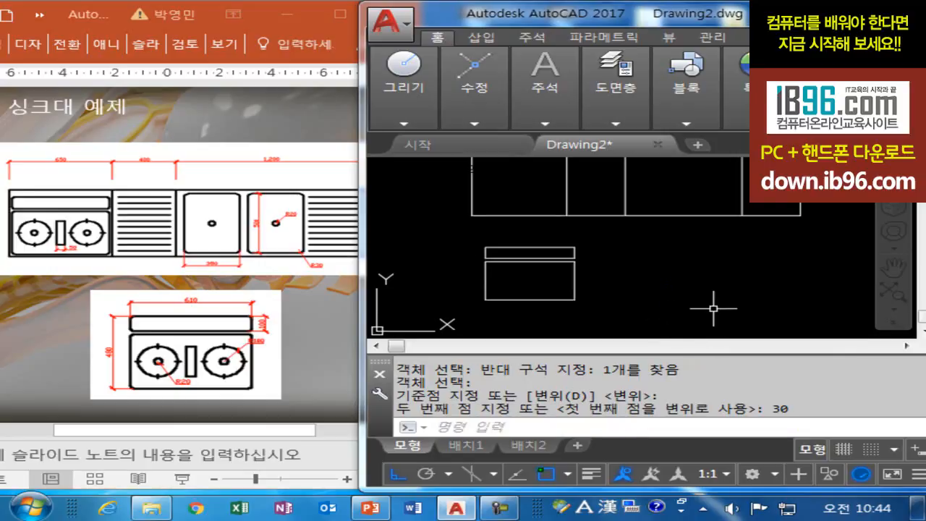
key("Escape")
key("Escape")
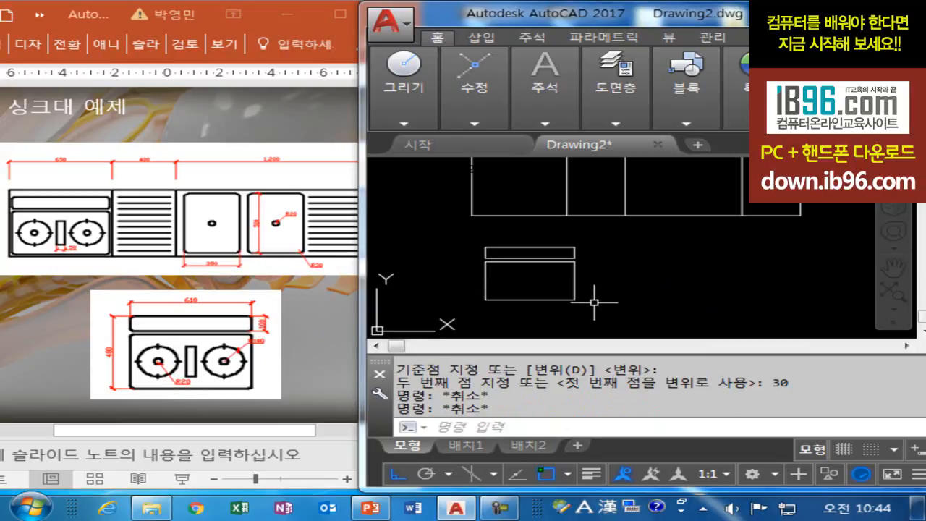
Draw a horizontal line across the lower rectangle between the midpoints of its two side edges
type("l")
key("Return")
left_click(485, 280)
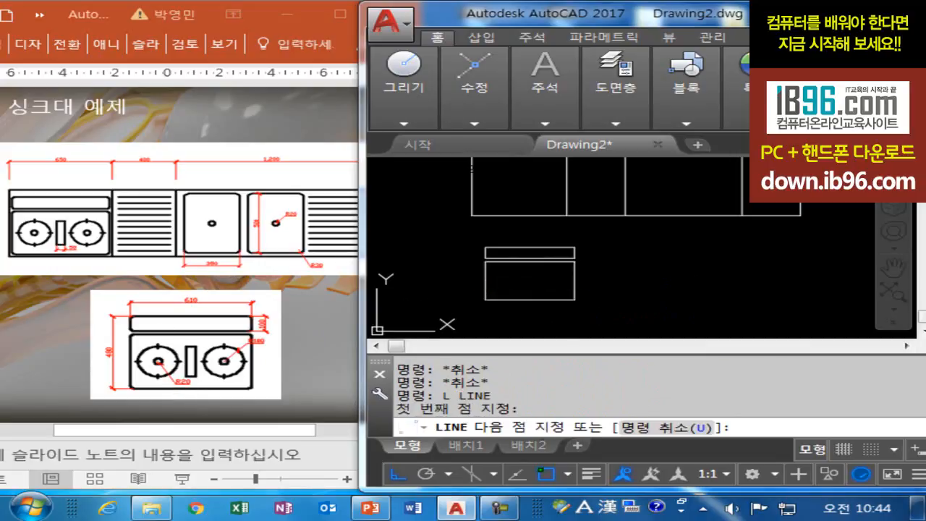
left_click(575, 280)
key("Return")
key("Escape")
Draw a vertical line through the lower rectangle from its top edge's midpoint to its bottom edge's midpoint
key("Return")
left_click(530, 261)
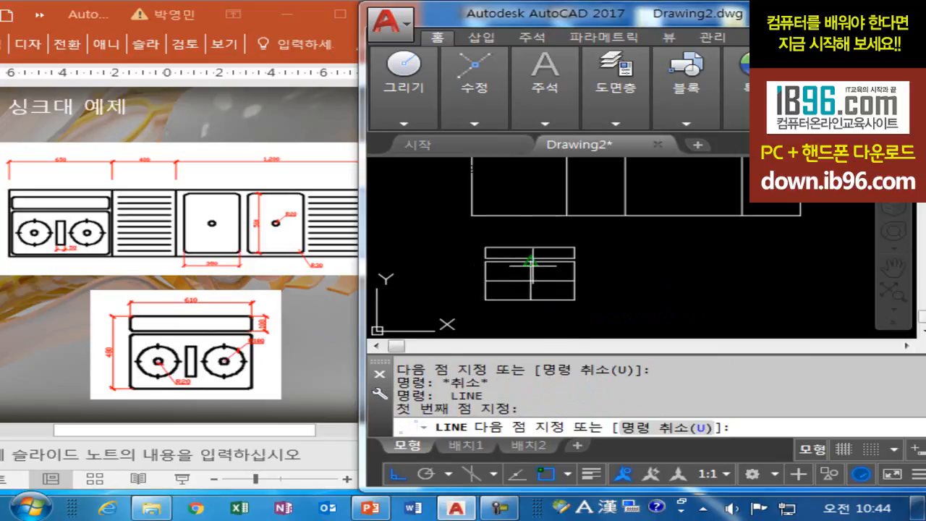
left_click(530, 299)
key("Return")
scroll(524, 296, "up", 2)
scroll(523, 294, "up", 2)
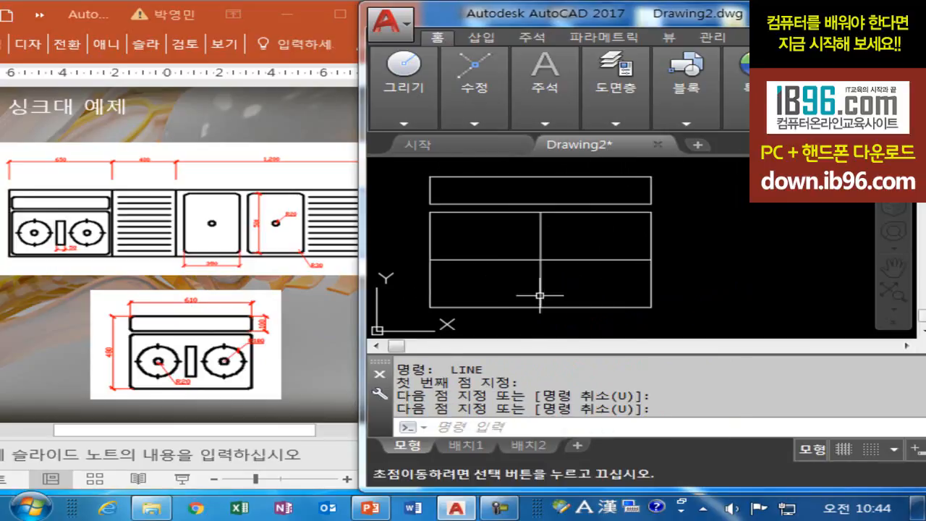
key("Escape")
key("Escape")
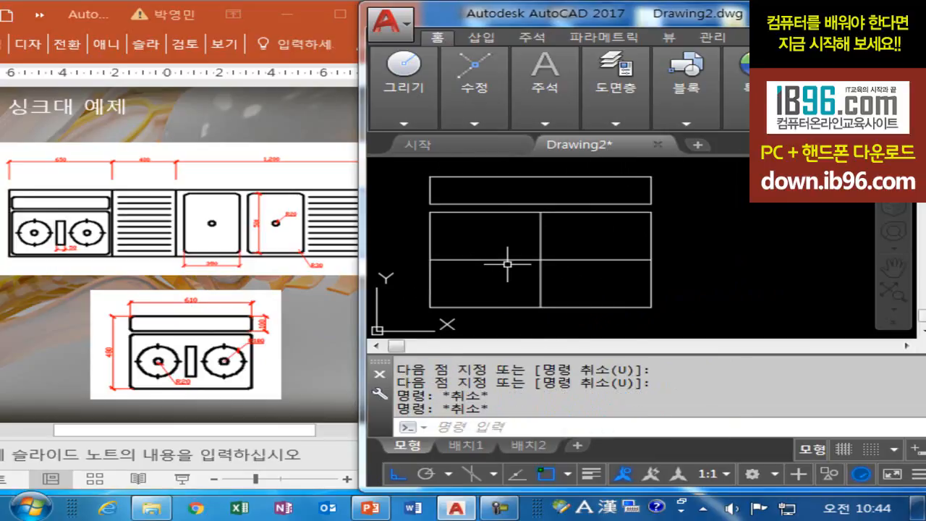
Draw a circle of radius 100 centred midway between the lower rectangle's left edge midpoint and the centre of the rectangle
type("c")
key("Return")
right_click(453, 257, "shift")
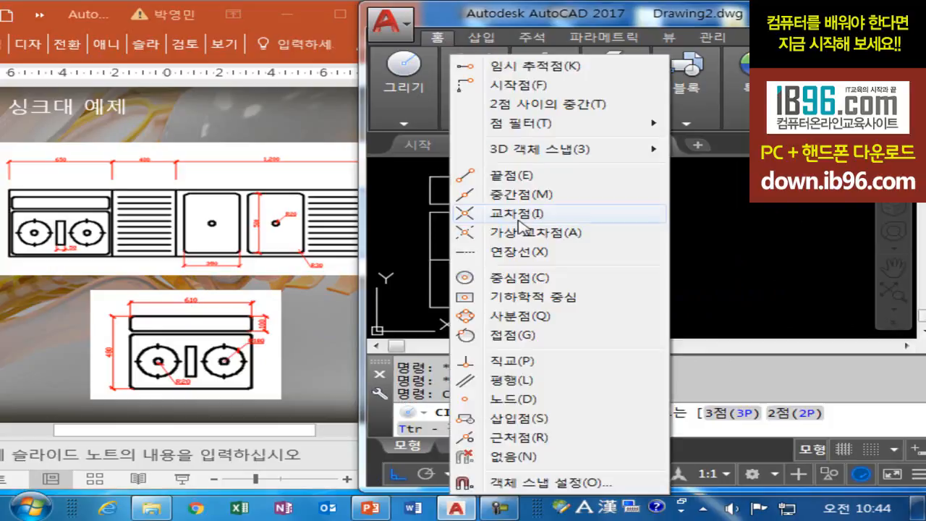
left_click(547, 102)
left_click(426, 259)
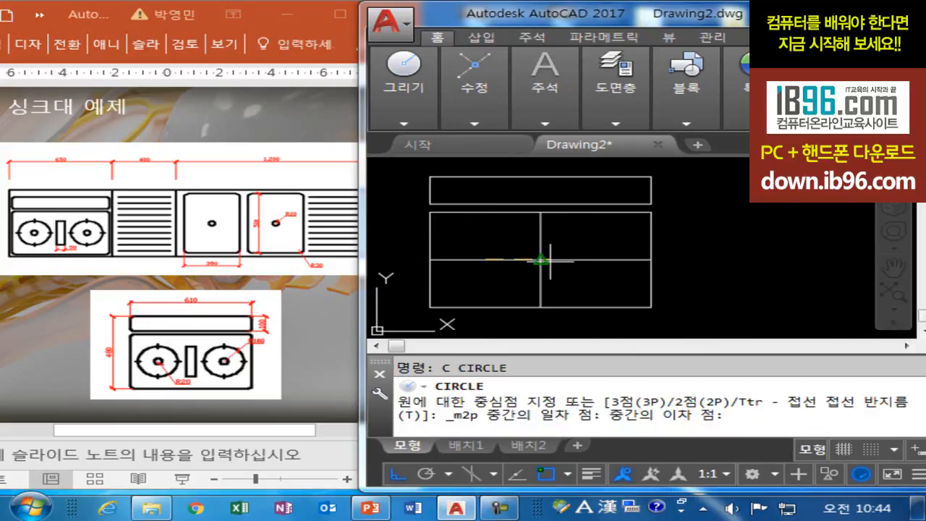
left_click(548, 260)
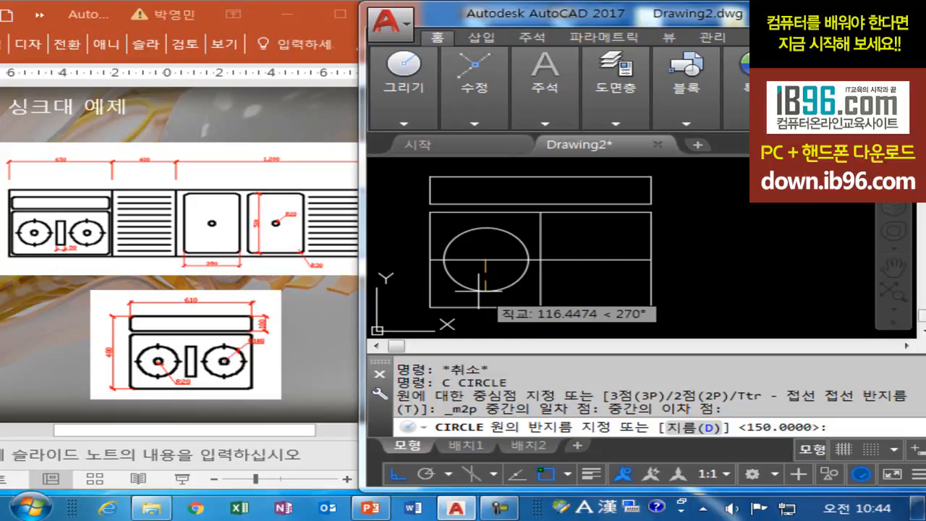
type("100")
key("Return")
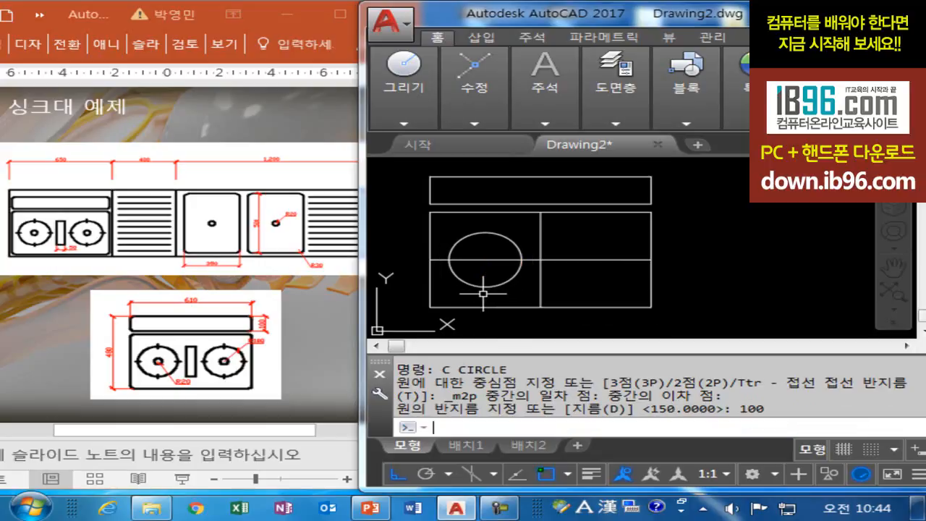
Draw a concentric circle of radius 20 inside the burner circle
key("Return")
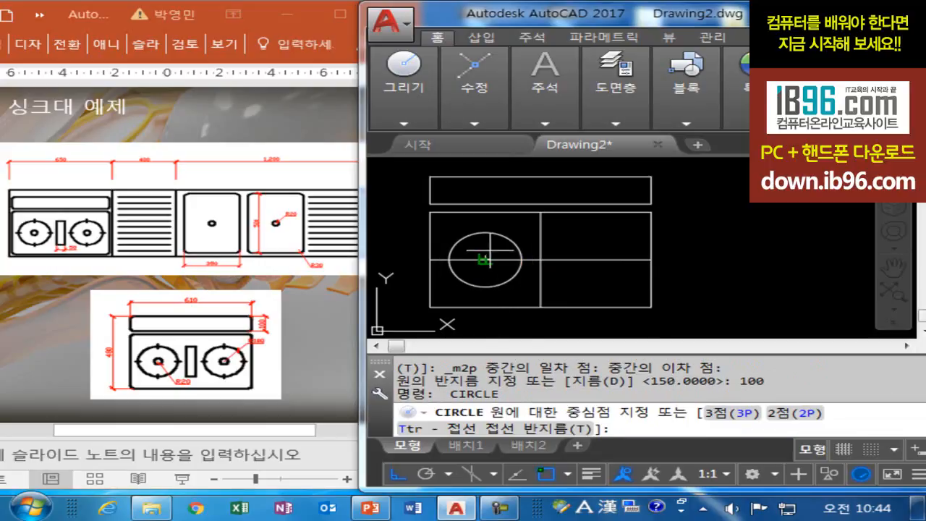
left_click(485, 259)
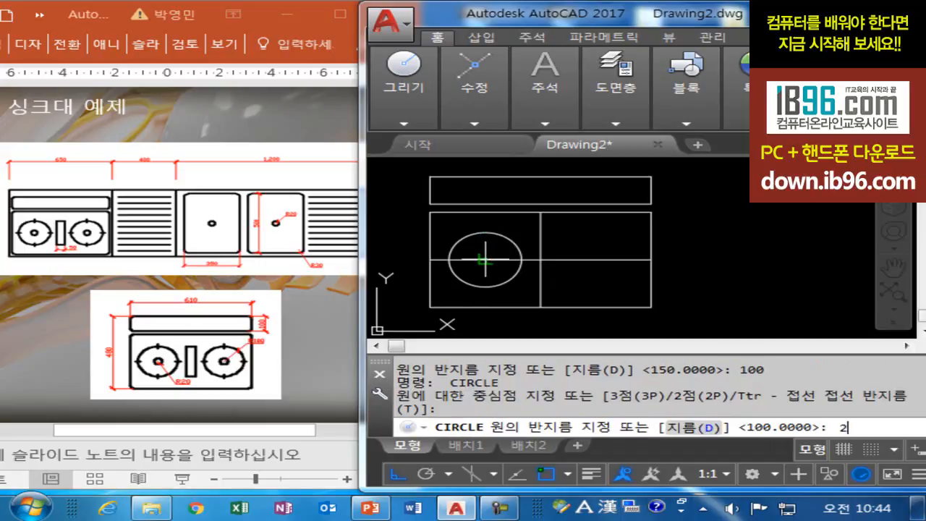
type("20")
key("Return")
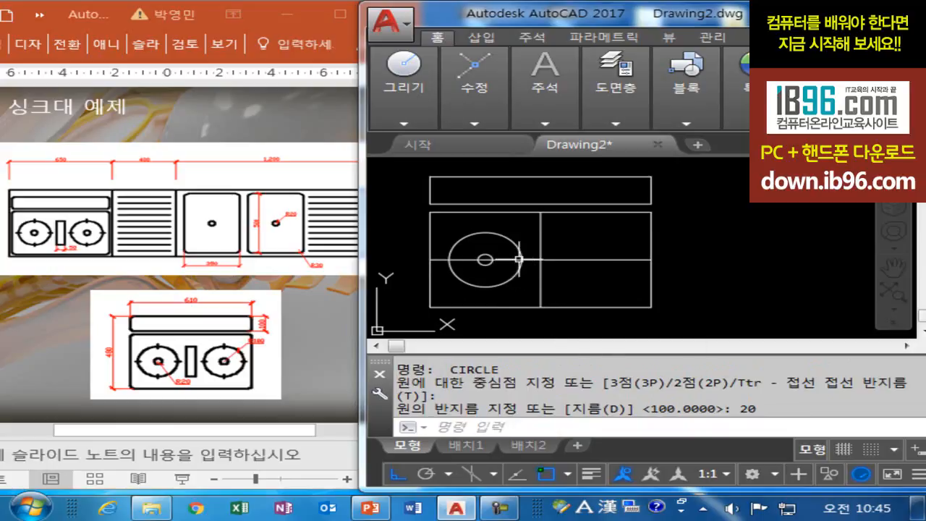
Break the horizontal centre line just outside the burner circle's right side, removing everything beyond that point to the right
type("br")
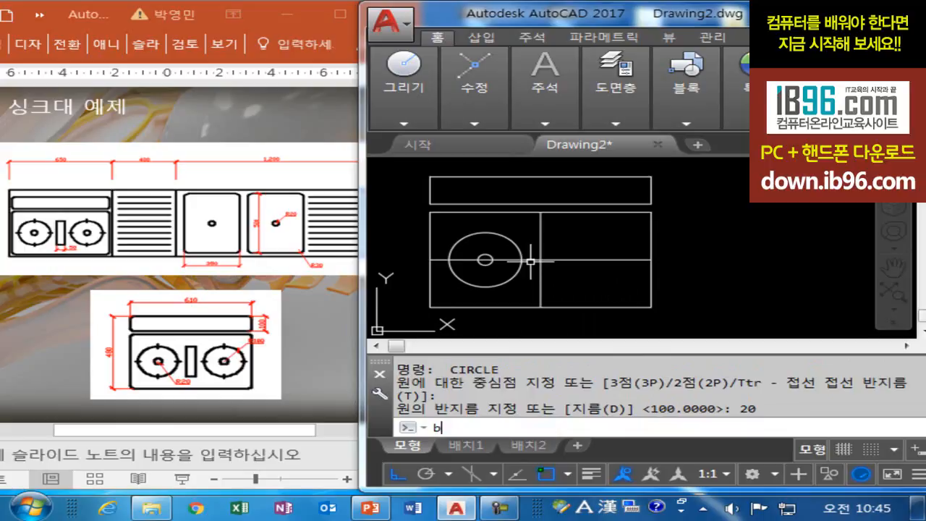
key("Return")
left_click(530, 261)
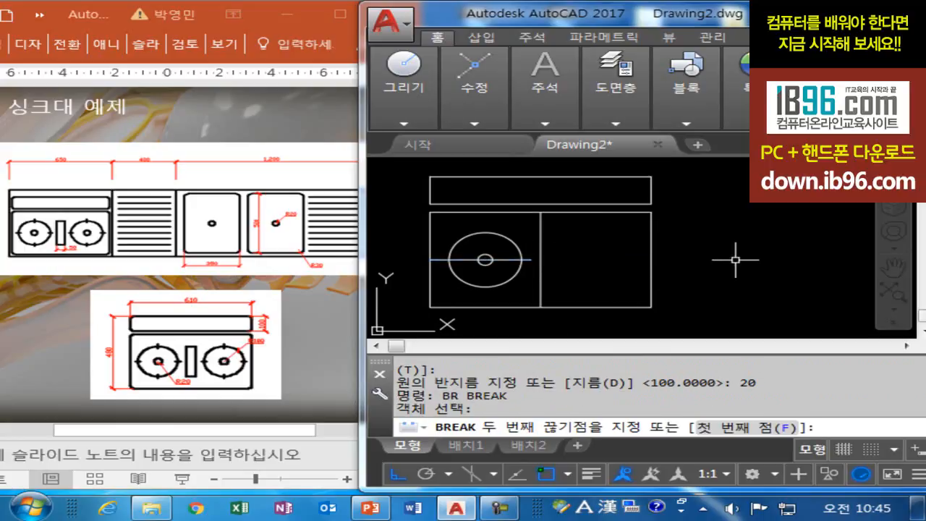
left_click(734, 259)
key("Escape")
key("Escape")
Break the horizontal line inside the burner circle's right edge, removing the portion to the left and keeping a short stub
scroll(488, 255, "up", 3)
key("Return")
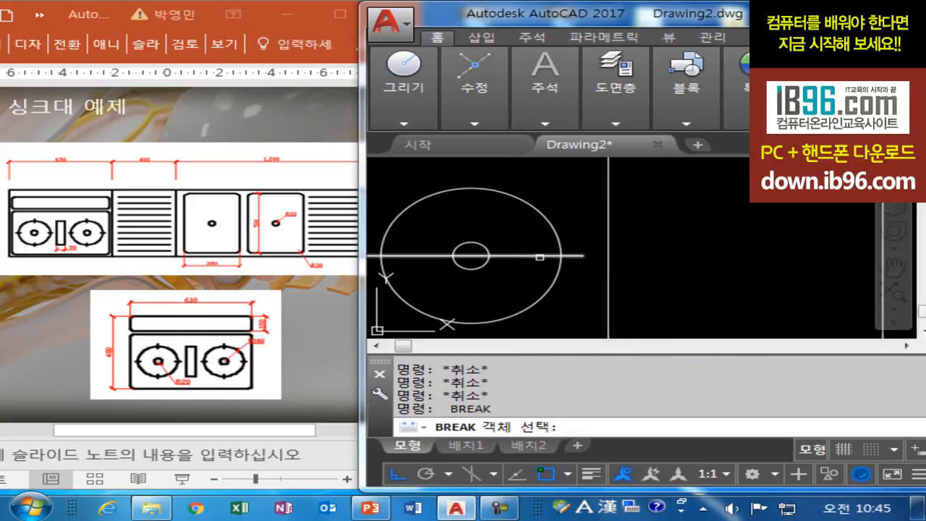
left_click(542, 262)
scroll(542, 265, "up", 1)
middle_click_drag(542, 264, 519, 269)
left_click(403, 265)
key("Escape")
scroll(571, 265, "down", 2)
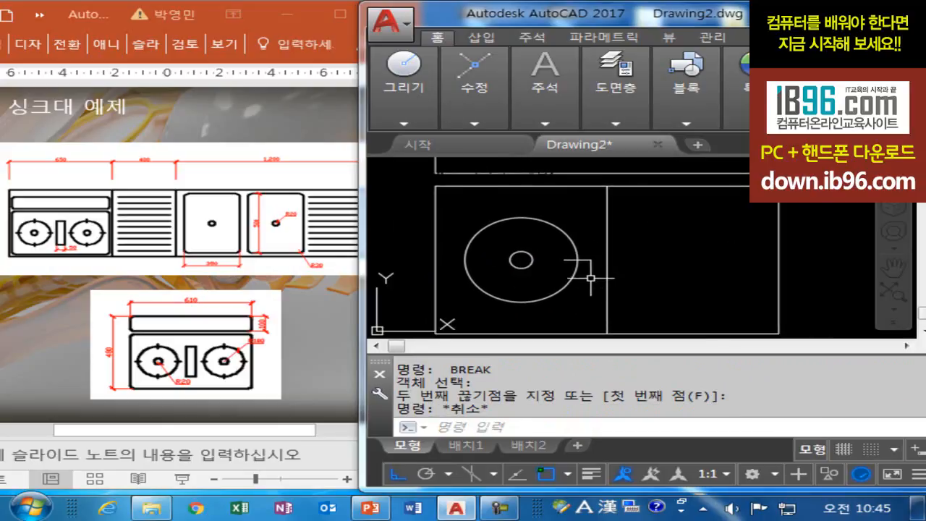
Shorten the outer end of the stub crossing the burner circle's right edge with Break
scroll(590, 274, "up", 2)
type("br")
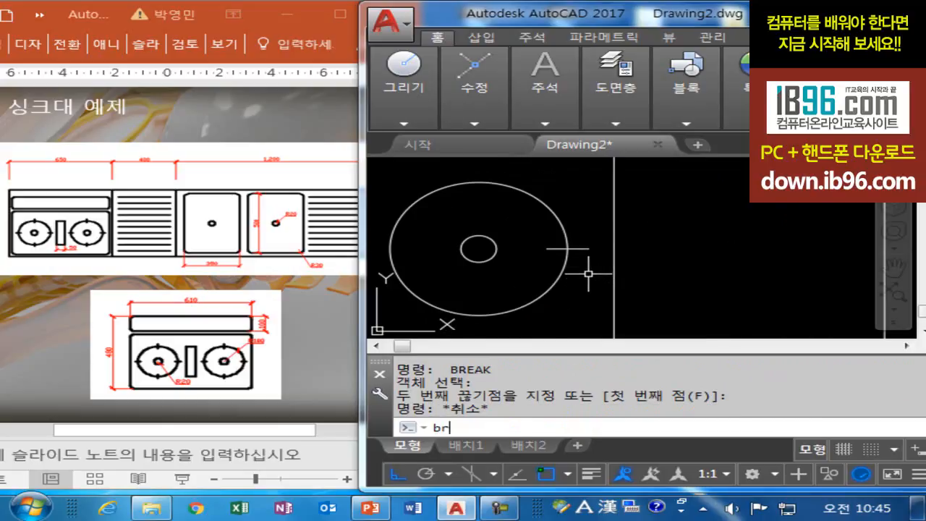
key("Return")
scroll(588, 273, "up", 2)
left_click(574, 235)
left_click(605, 237)
key("Escape")
Shorten the stub's inner end with Break to leave a small tick across the burner circle's right edge
key("Return")
left_click(539, 235)
left_click(467, 236)
key("Escape")
key("Return")
left_click(564, 237)
key("Escape")
scroll(592, 244, "down", 2)
scroll(606, 247, "down", 2)
key("Escape")
key("Escape")
Create a polar array of the tick mark with 4 items over 360 degrees around the burner circle's centre
type("ar")
key("Return")
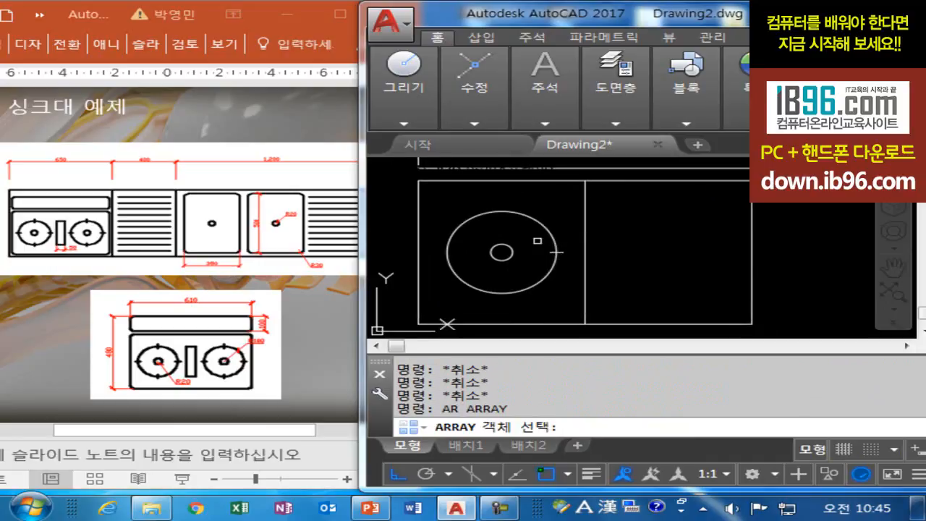
left_click(539, 241)
left_click(589, 275)
key("Return")
left_click(889, 417)
left_click(502, 252)
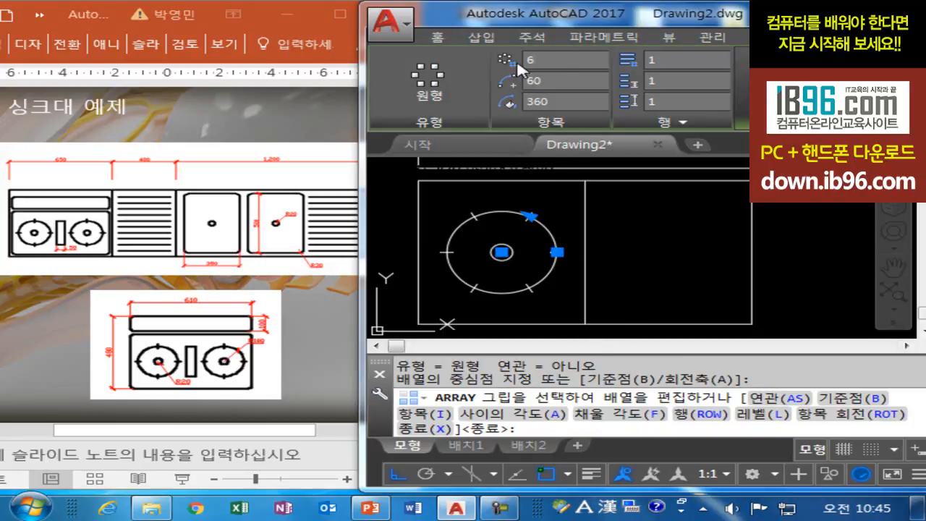
key("Return")
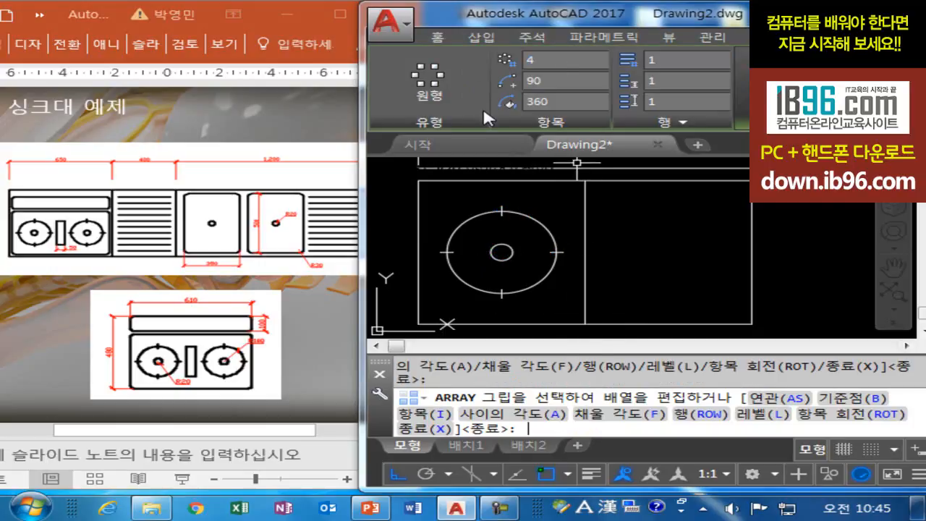
key("Return")
scroll(447, 294, "down", 2)
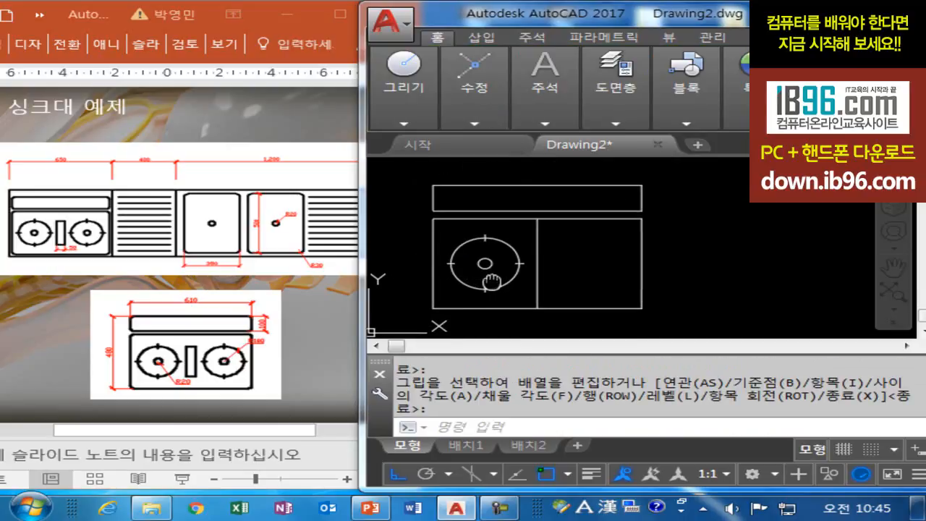
type("cha")
key("Return")
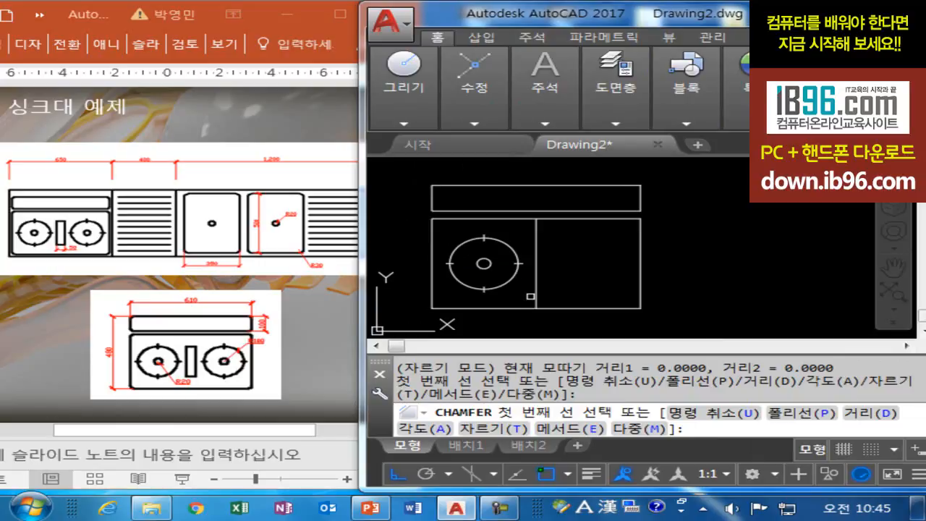
key("Escape")
key("Escape")
Mirror the complete burner with its tick marks about the vertical centre line, keeping the original
type("mi")
key("Return")
left_click(410, 221)
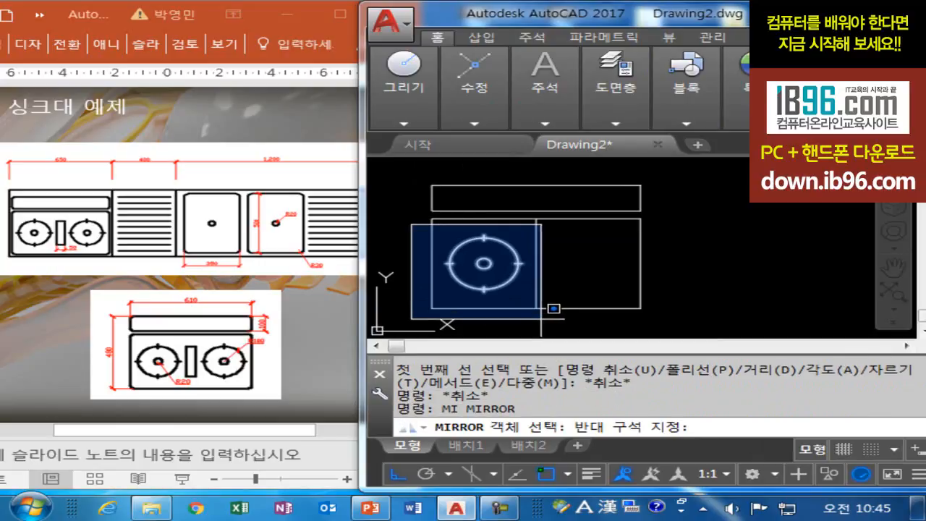
left_click(566, 336)
key("Return")
left_click(536, 308)
left_click(536, 218)
key("Return")
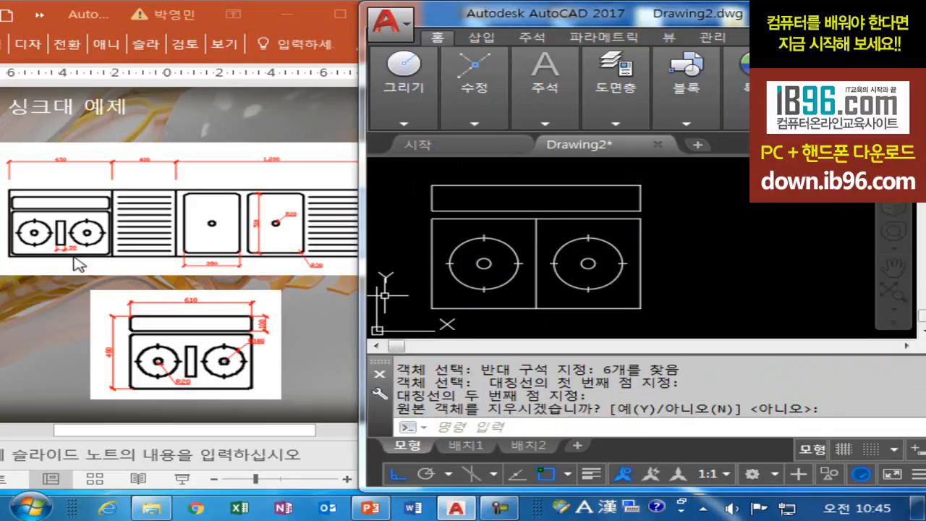
Draw a 50 by 100 rectangle in the empty area to the right of the stove outline
type("rec")
key("Return")
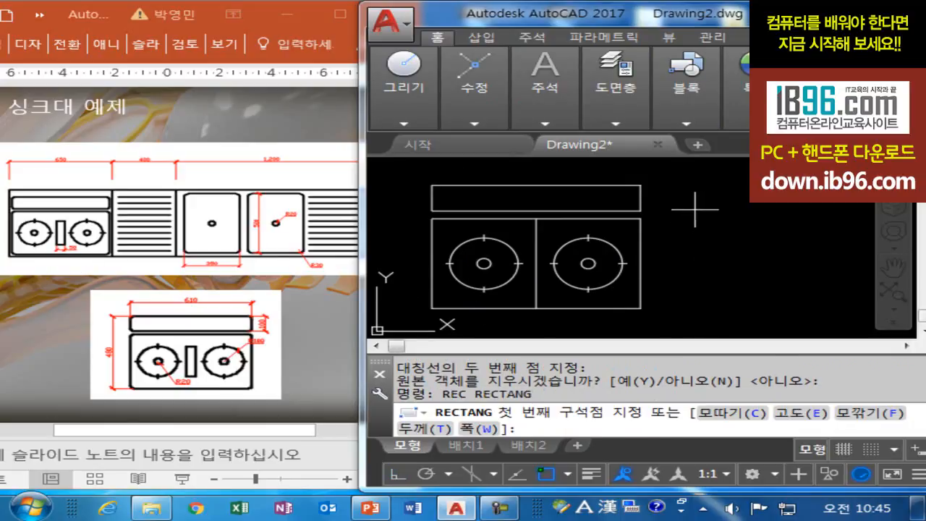
left_click(695, 210)
type("@50,-1")
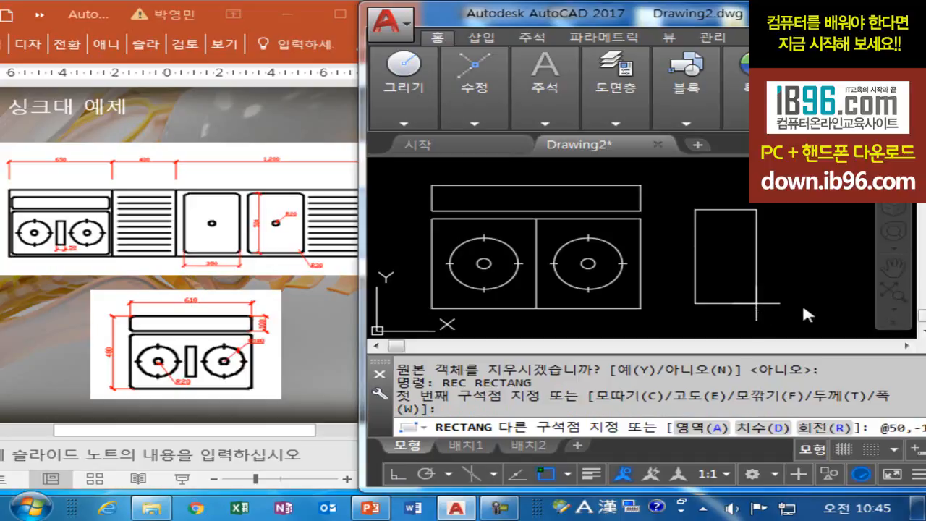
type("00")
key("Return")
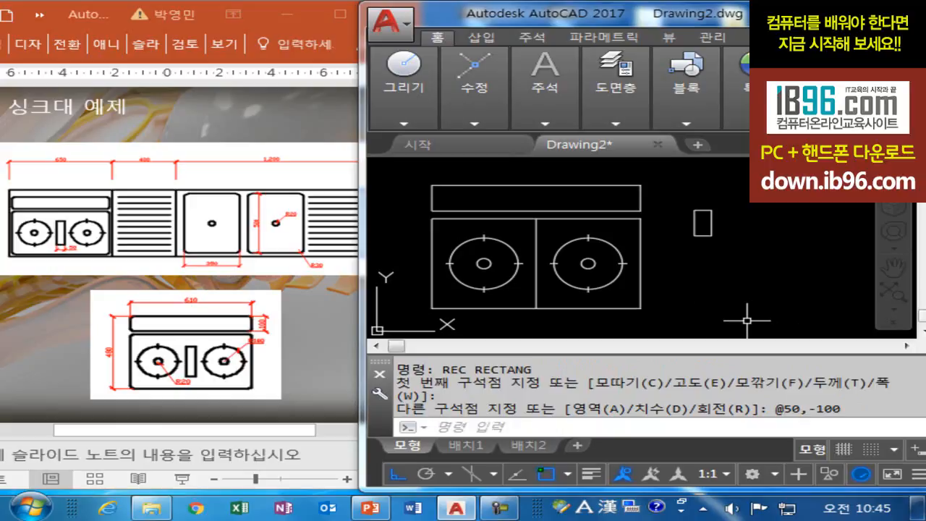
Move the small rectangle by its centre, midway between its side edges, to the midpoint of the vertical centre line
type("m")
key("Return")
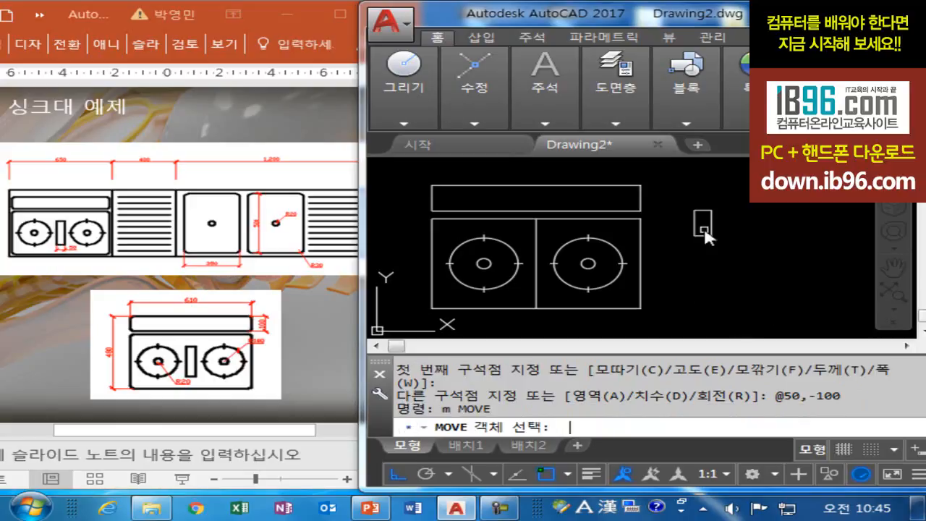
left_click(702, 237)
key("Return")
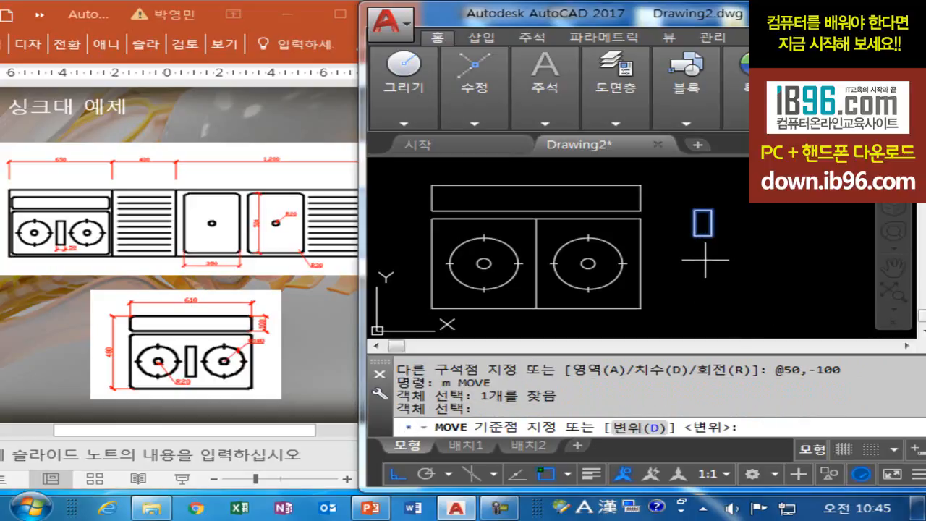
right_click(697, 220, "shift")
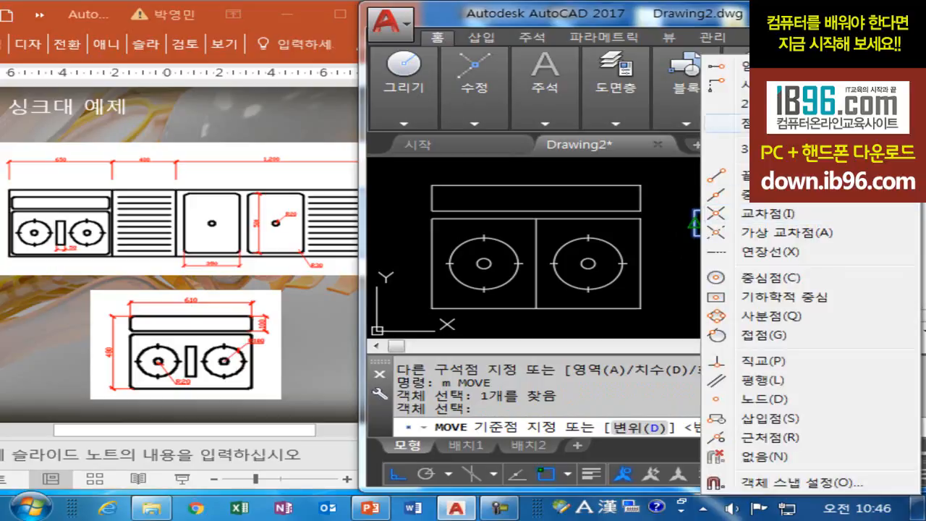
left_click(745, 104)
left_click(712, 223)
left_click(693, 223)
left_click(537, 264)
key("Escape")
key("Escape")
key("Escape")
key("Escape")
Stretch the upper edge of the small rectangle between the burners upward by 50
scroll(539, 258, "up", 2)
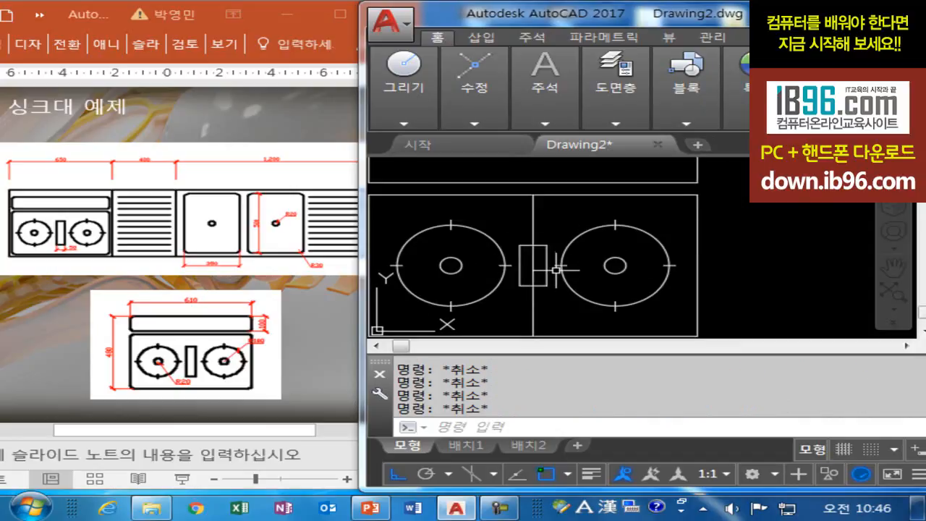
type("s")
key("Return")
left_click(553, 241)
left_click(517, 249)
key("Return")
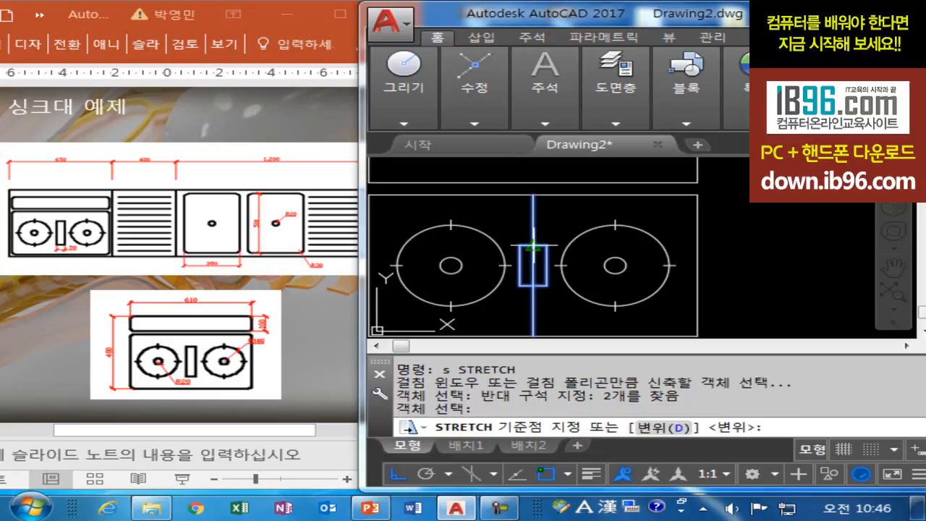
left_click(533, 245)
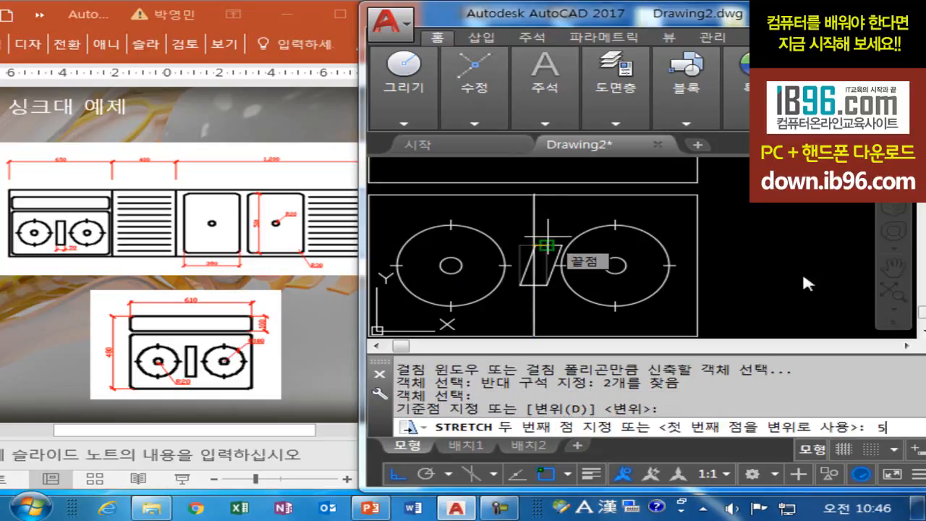
type("0")
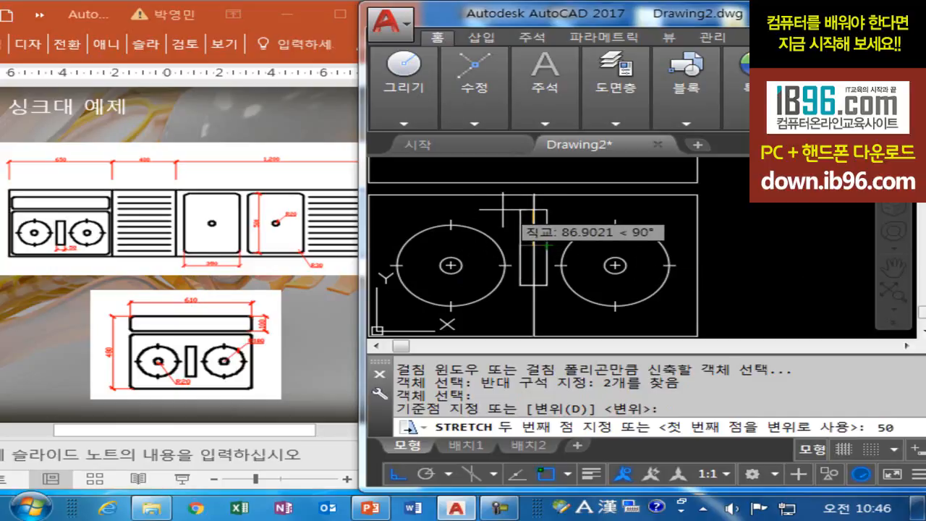
key("Return")
key("Escape")
Stretch the lower edge of the small rectangle between the burners downward by 50
key("Return")
left_click(556, 283)
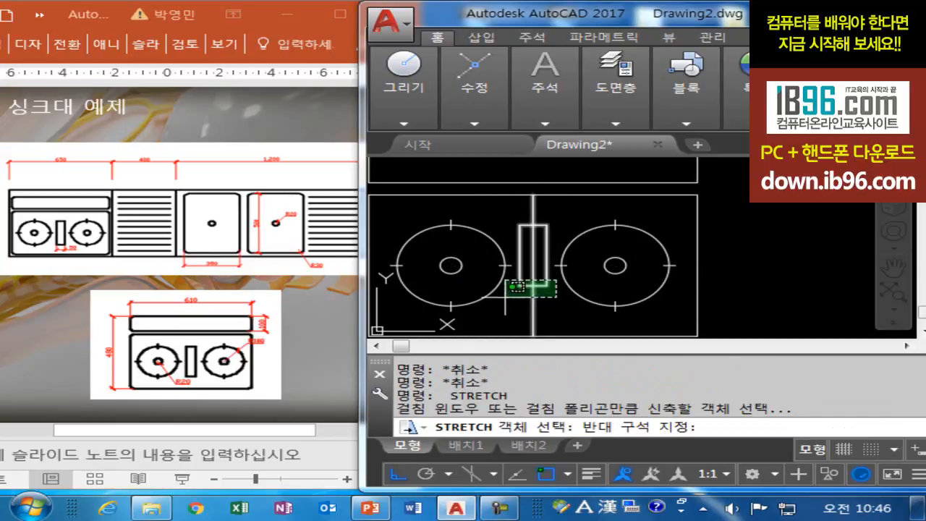
left_click(523, 291)
key("Return")
left_click(533, 286)
type("50")
key("Return")
scroll(592, 290, "down", 3)
key("Escape")
key("Escape")
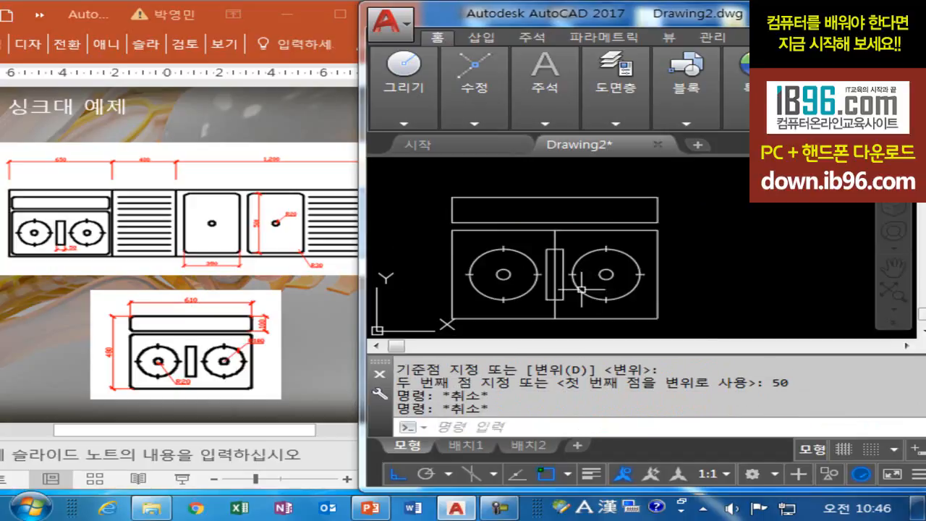
Erase the vertical centre line running between the two burners
type("e")
key("Return")
left_click(557, 272)
scroll(621, 297, "down", 4)
mouse_move(622, 299)
middle_mouse_down()
mouse_move(575, 298)
mouse_move(592, 294)
middle_mouse_up()
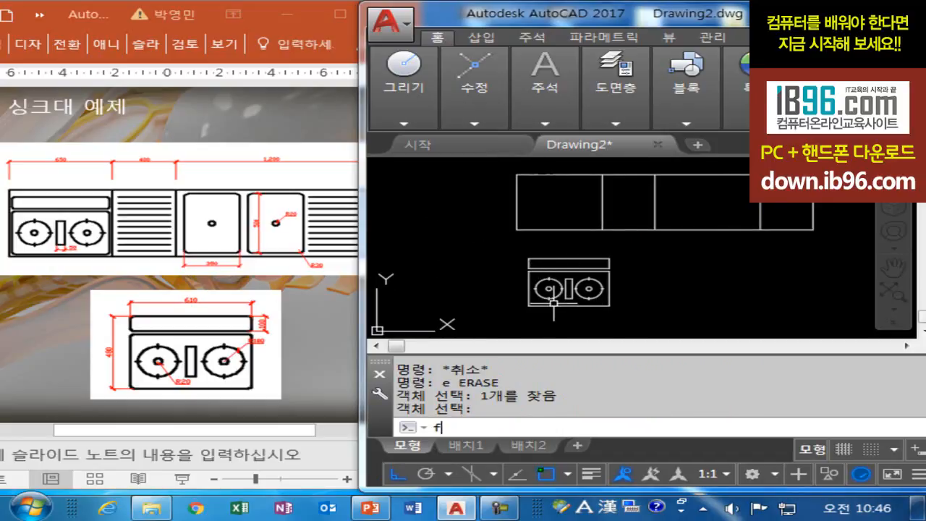
key("Return")
Fillet all corners of the narrow upper stove rectangle as a polyline with a radius of 30
type("f")
key("Return")
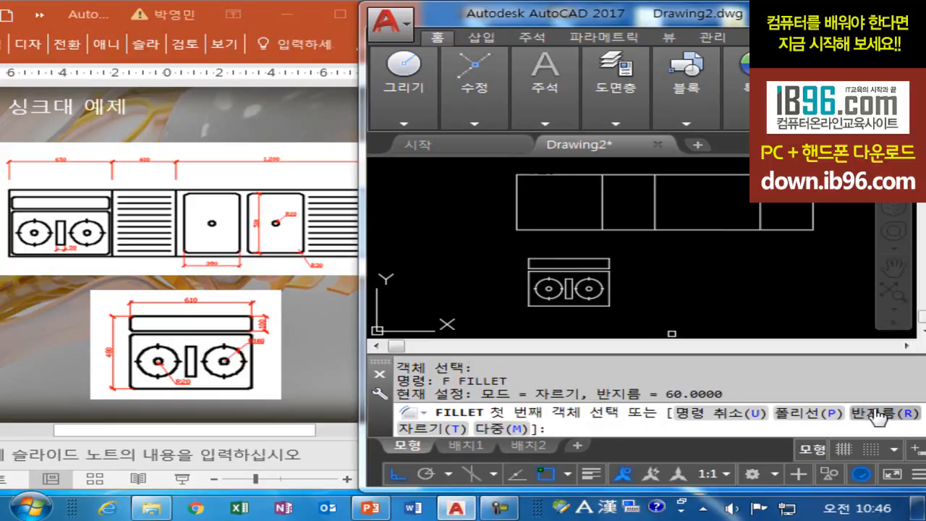
type("r")
key("Return")
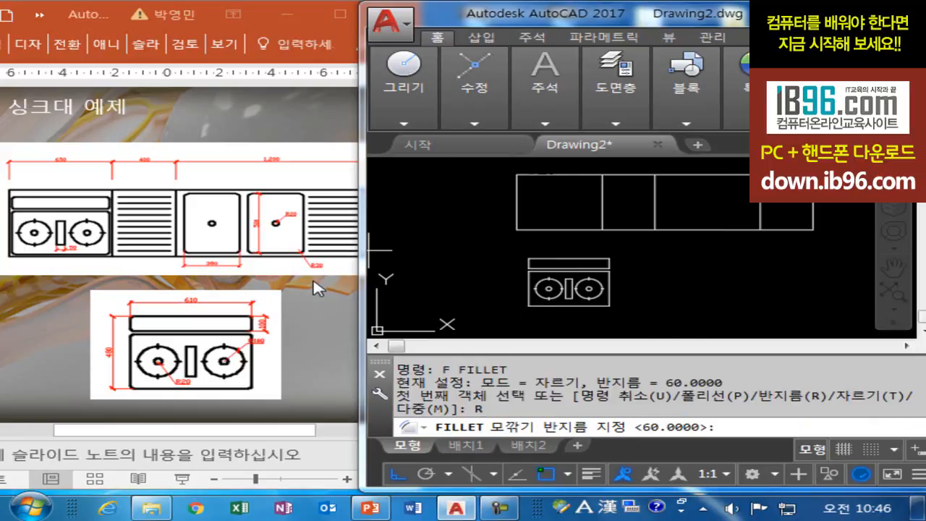
key("Return")
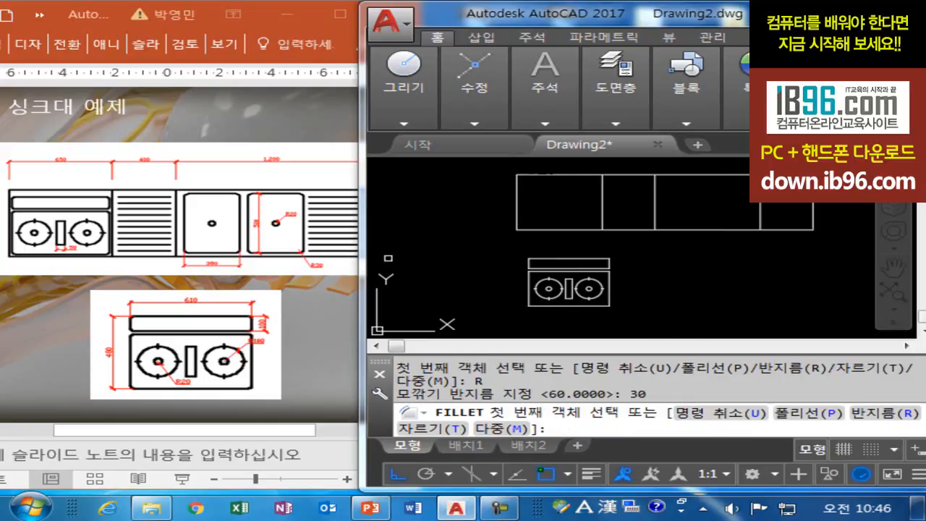
scroll(601, 276, "up", 2)
type("p")
key("Return")
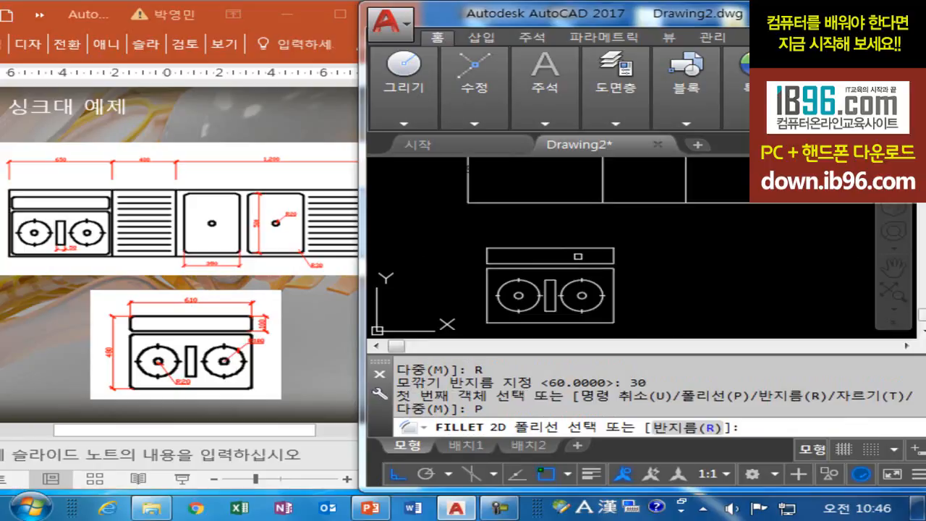
left_click(614, 257)
key("Escape")
Fillet all corners of the large rectangle around the burners as a polyline with the same radius of 30
key("Return")
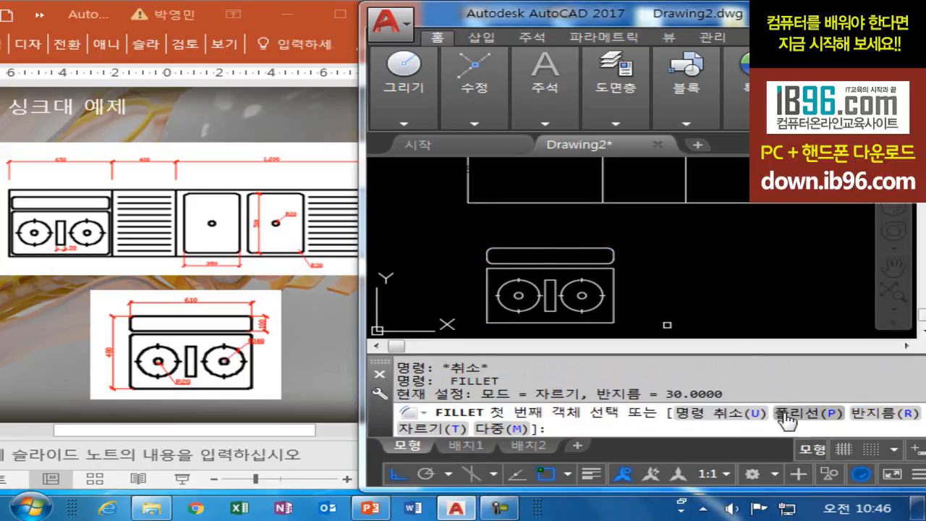
left_click(805, 412)
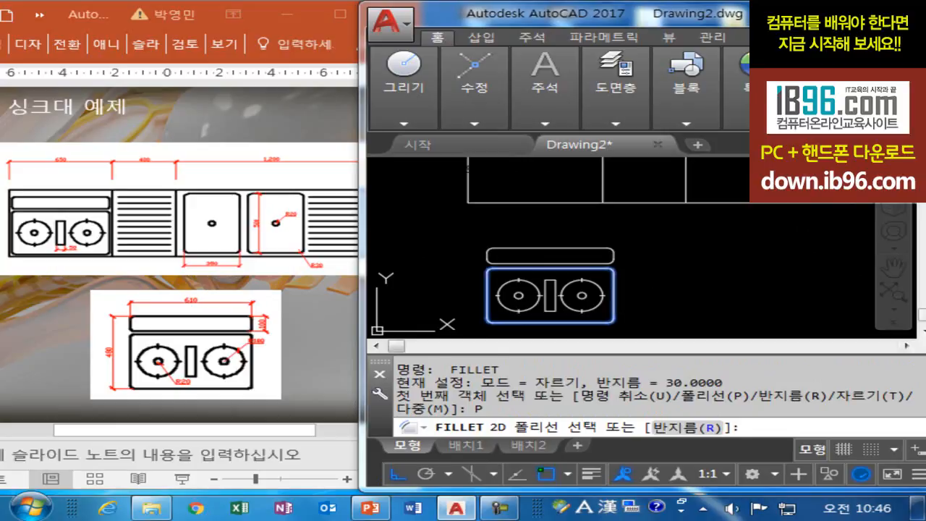
left_click(621, 312)
key("Escape")
key("Escape")
Move the whole stove by its bottom midpoint to midway between the two bottom corners of the counter's leftmost section
scroll(630, 310, "down", 4)
scroll(641, 304, "up", 2)
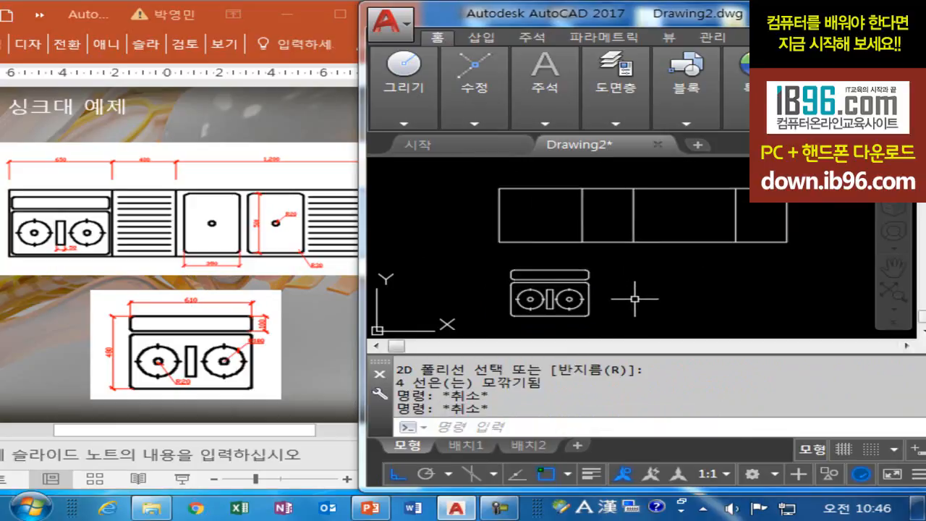
middle_click_drag(634, 299, 634, 294)
type("m")
key("Return")
left_click(498, 256)
left_click(627, 316)
key("Return")
left_click(550, 313)
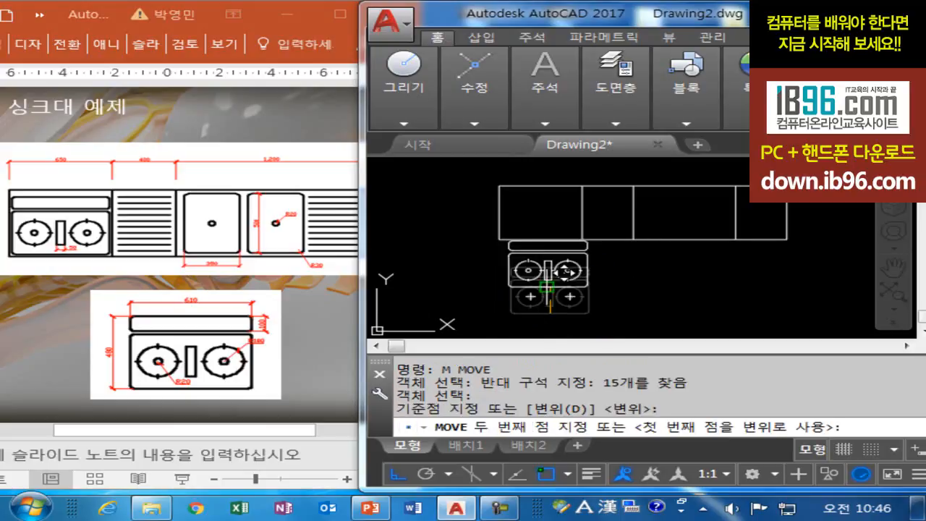
right_click(524, 239, "shift")
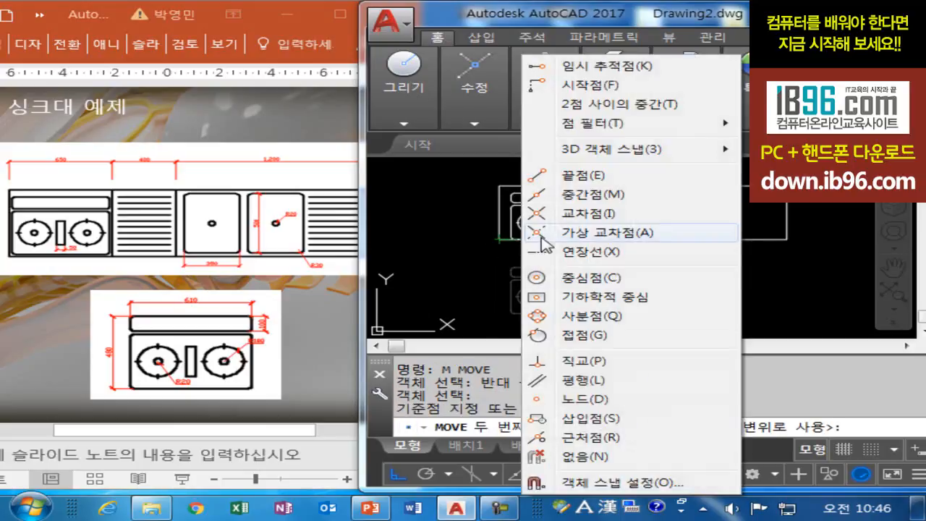
left_click(591, 106)
left_click(499, 239)
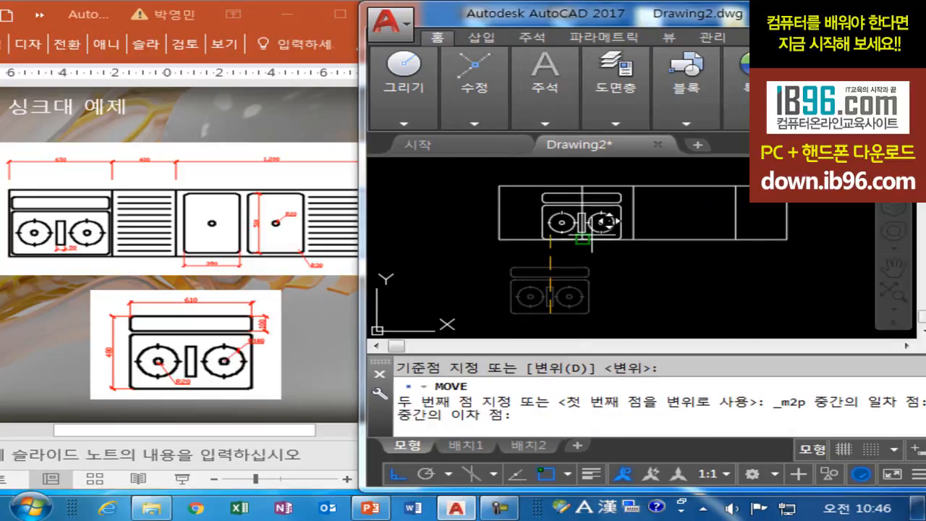
key("Escape")
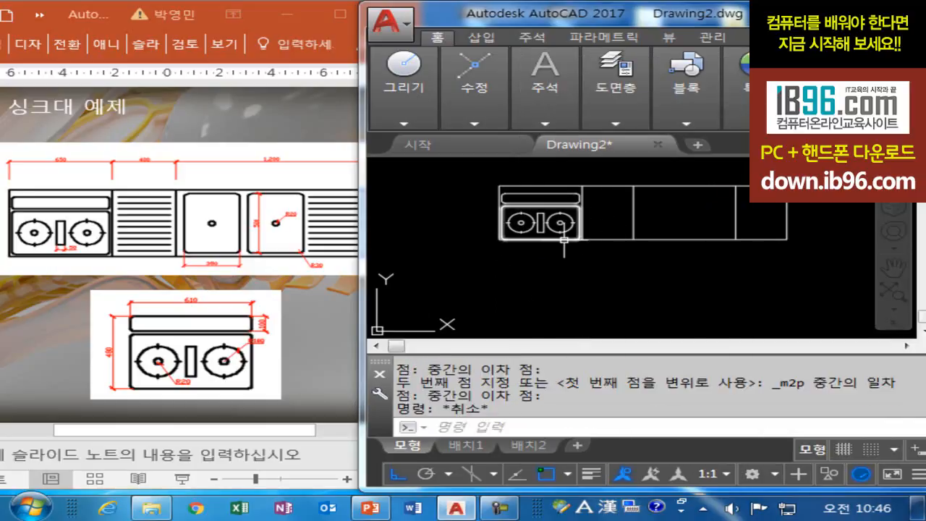
Measure the horizontal gap between the counter's left edge and the stove outline
scroll(517, 255, "up", 2)
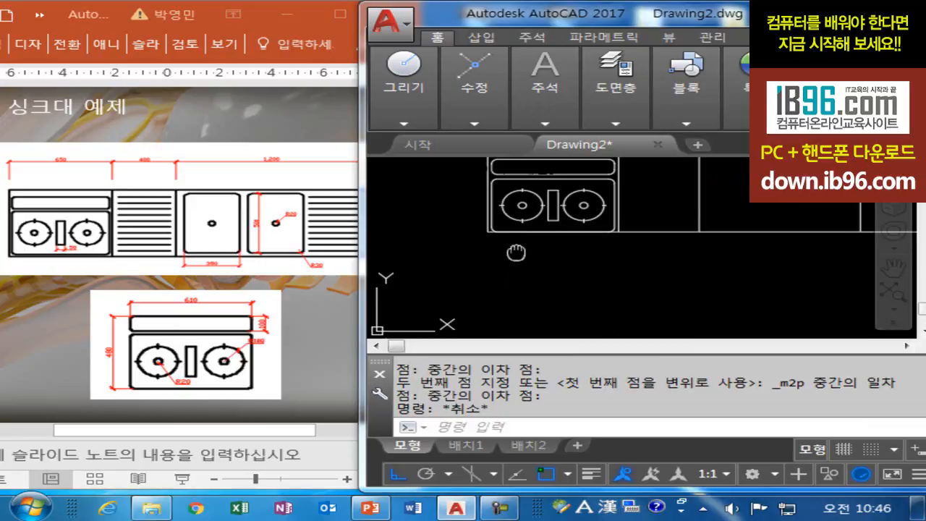
type("i")
key("Return")
scroll(500, 267, "up", 2)
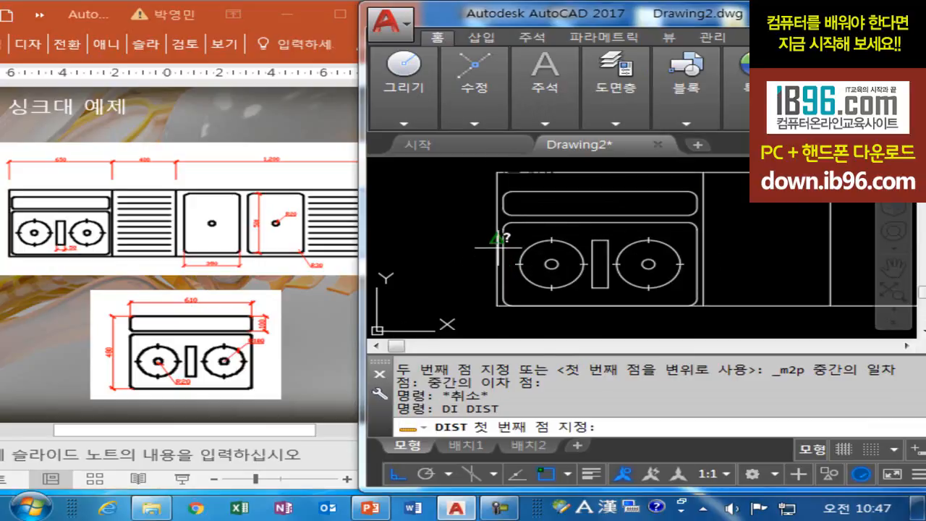
left_click(500, 239)
left_click(504, 239)
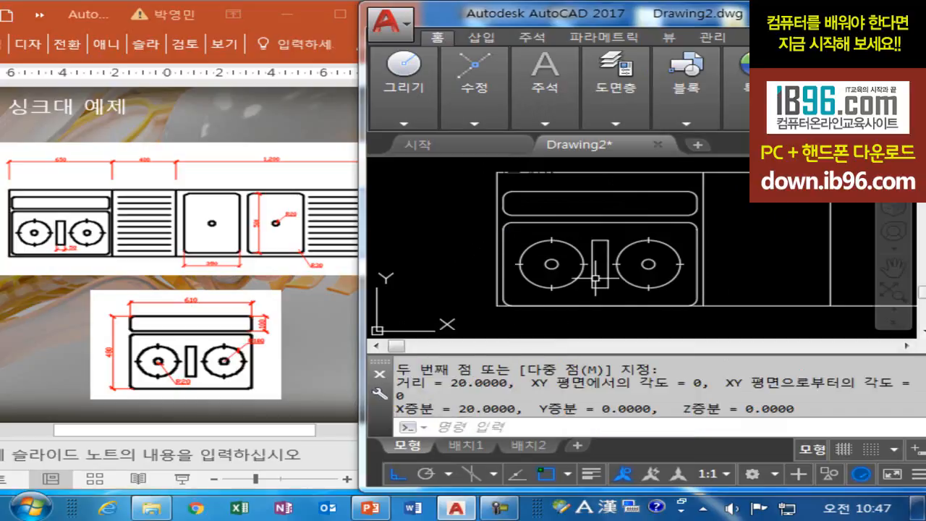
key("Escape")
key("Escape")
Move the whole stove straight up by 20 from the counter's bottom edge
scroll(559, 274, "down", 3)
type("m")
key("Return")
left_click(481, 213)
left_click(691, 335)
key("Return")
left_click(580, 291)
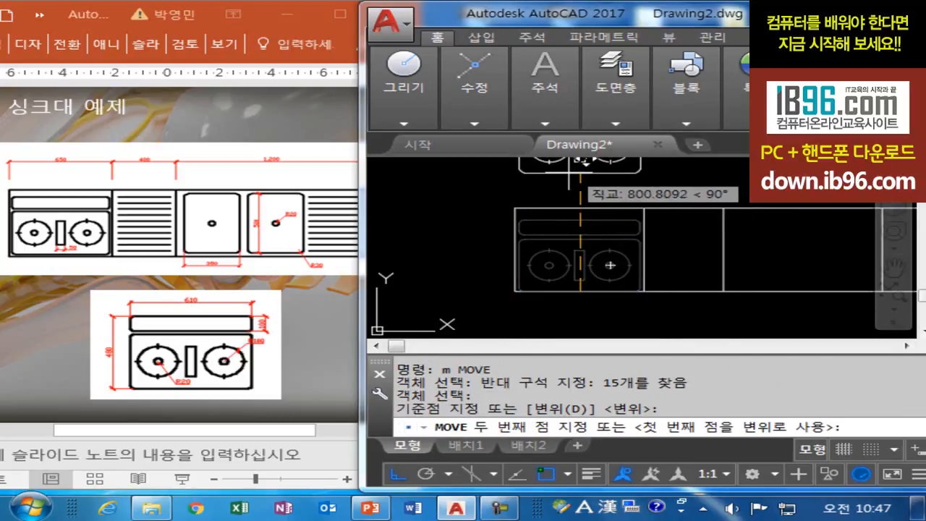
type("20")
key("Escape")
key("Escape")
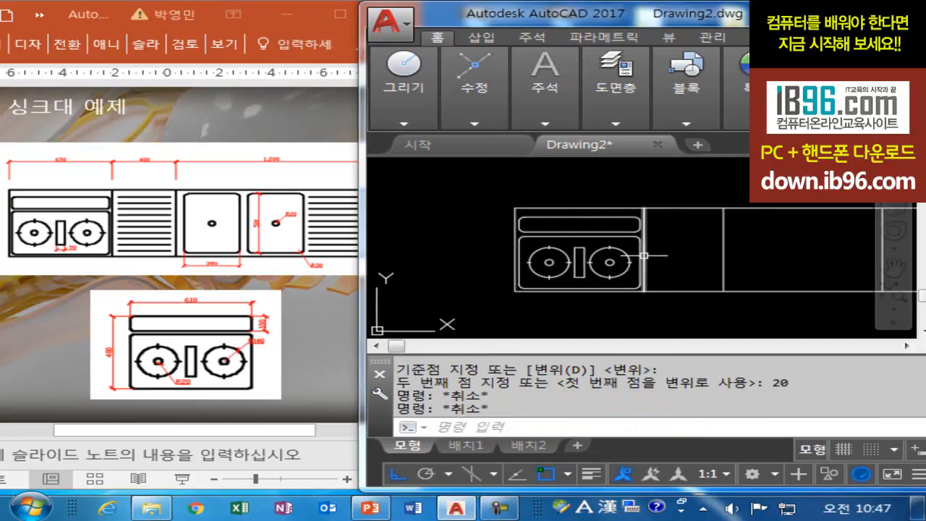
Draw a line along the bottom edge of the section next to the stove, between its two dividers
scroll(399, 277, "down", 3)
scroll(550, 313, "up", 2)
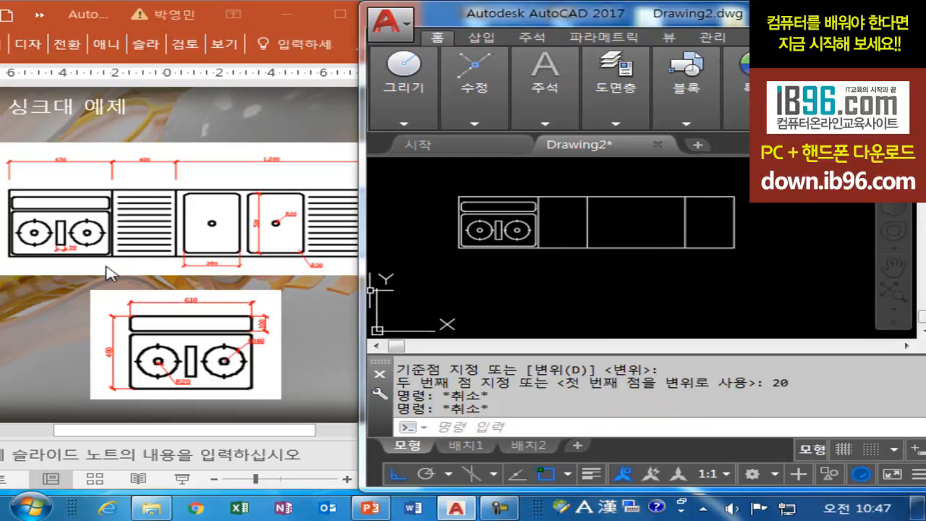
middle_click_drag(665, 239, 682, 278)
type("1")
key("Return")
scroll(561, 286, "up", 1)
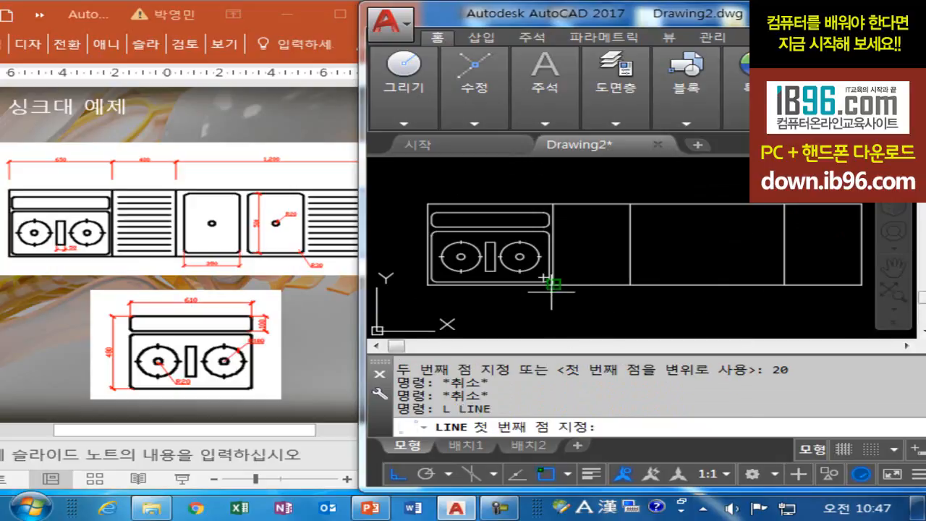
left_click(553, 284)
left_click(631, 283)
key("Escape")
key("Escape")
key("Escape")
Offset the new bottom line 50 upward inside the section next to the stove
type("o")
key("Return")
type("50")
key("Return")
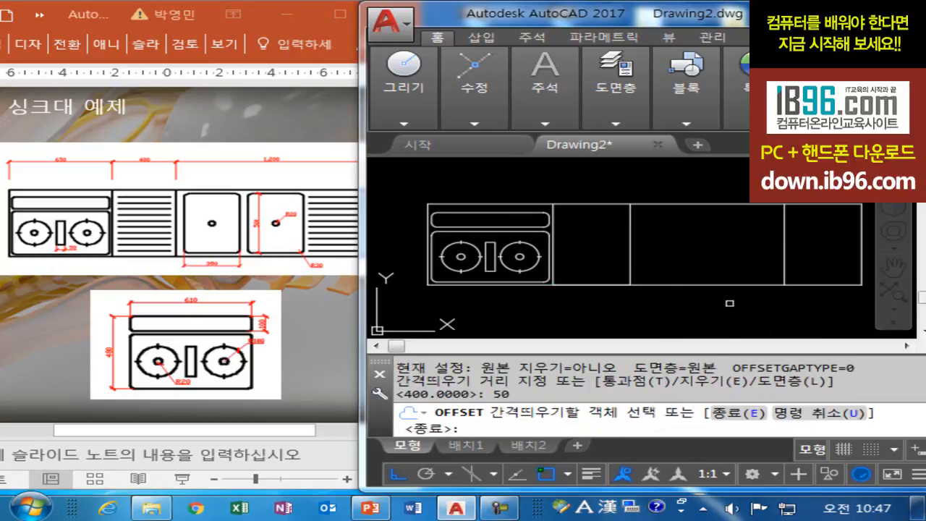
left_click(615, 284)
left_click(621, 269)
key("Escape")
Erase the original line drawn over the bottom edge of the section next to the stove
type("e")
key("Return")
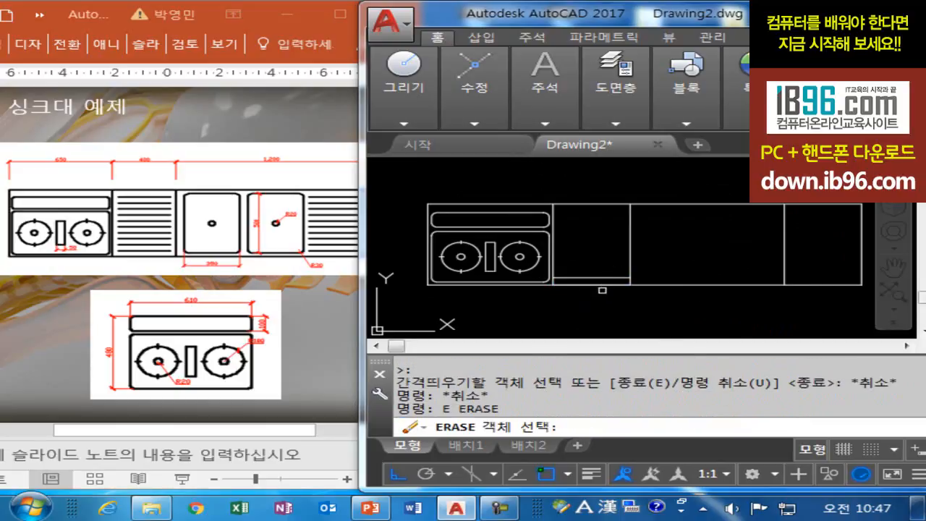
left_click(602, 286)
key("Return")
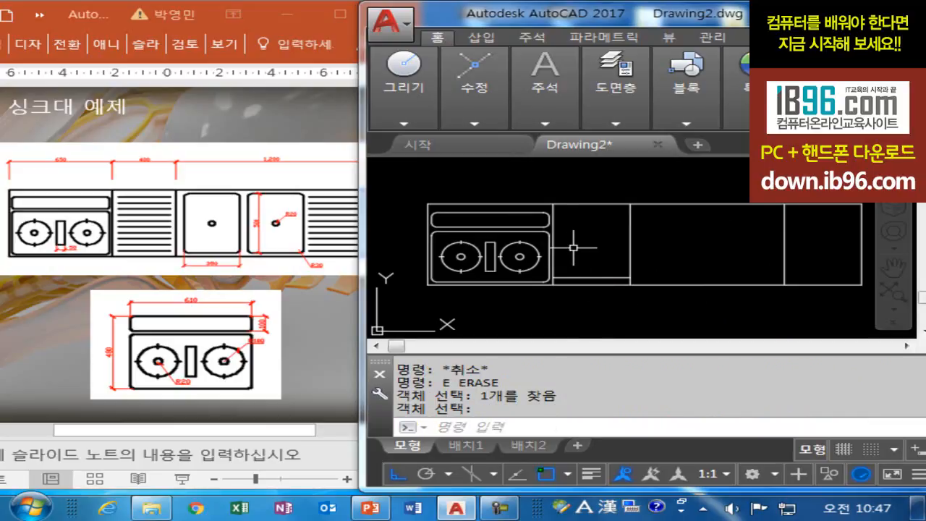
Try offsetting the divider beside the stove 50 into the neighbouring section
type("o")
key("Return")
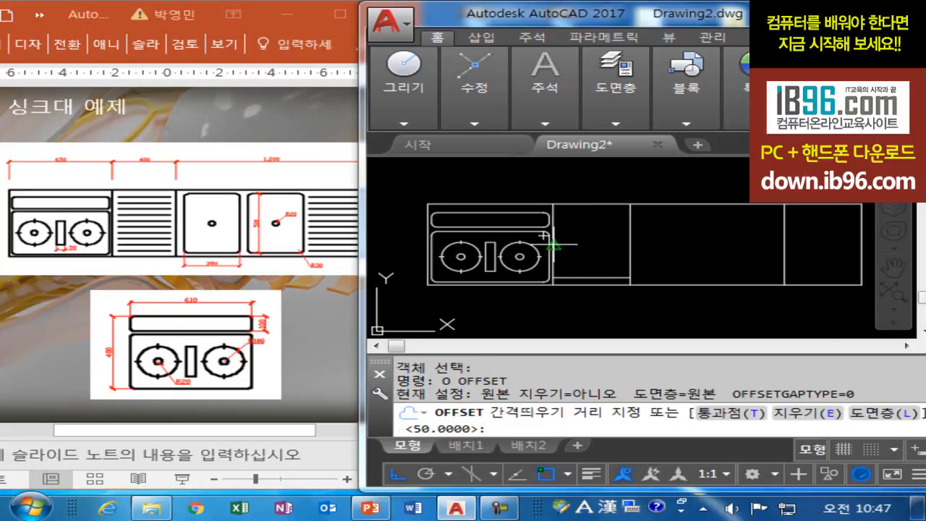
key("Return")
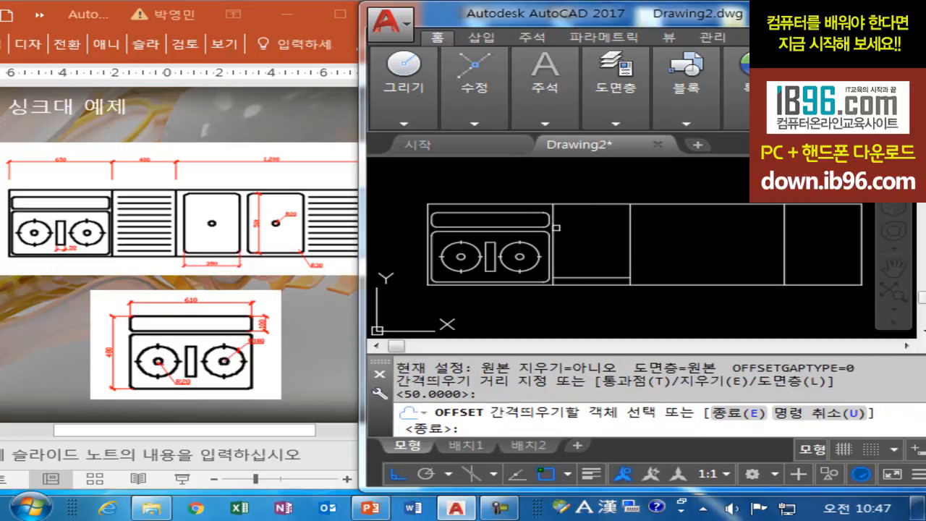
left_click(556, 227)
left_click(579, 229)
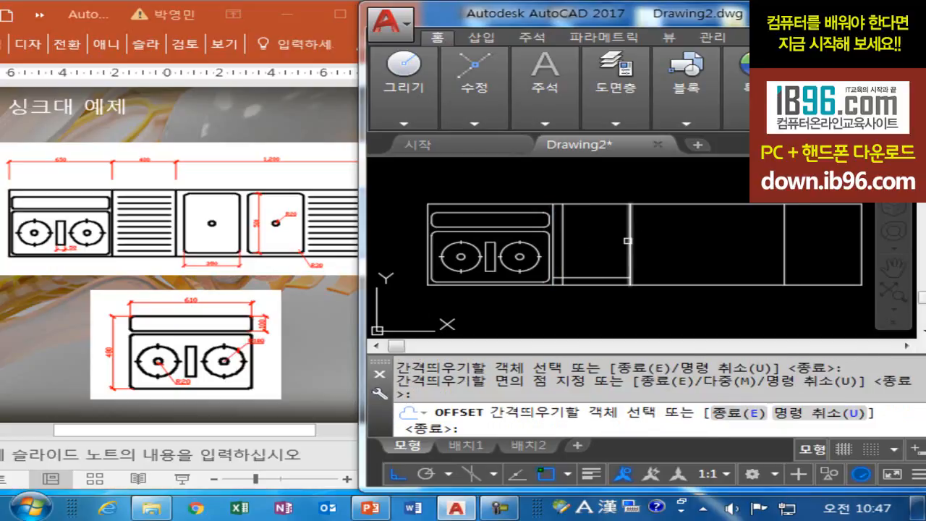
key("Escape")
key("Escape")
Erase the vertical line offset 50 from the divider beside the stove
type("e")
key("Return")
left_click(563, 239)
key("Return")
key("Escape")
key("Escape")
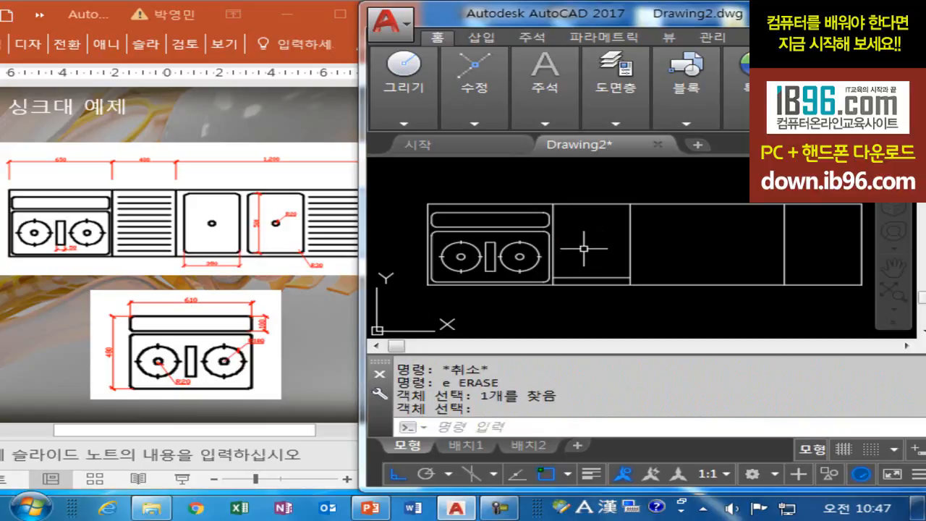
Offset both vertical dividers of the section next to the stove 30 inward
type("o")
key("Return")
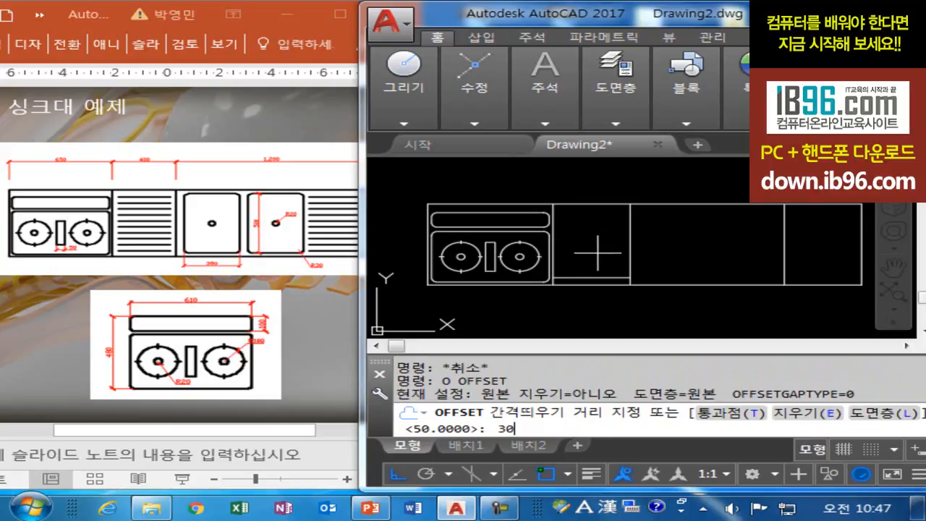
type("30")
key("Return")
left_click(553, 253)
left_click(578, 231)
left_click(553, 232)
left_click(568, 230)
left_click(629, 231)
left_click(616, 235)
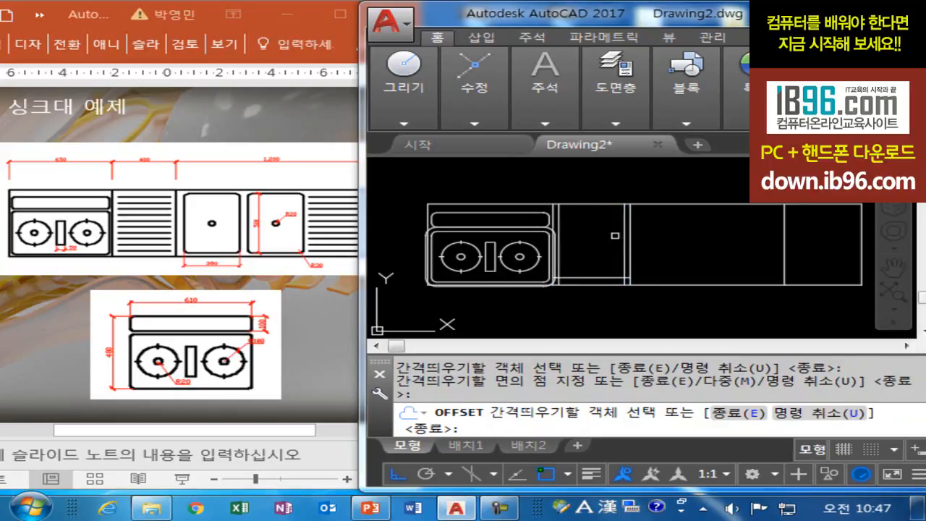
key("Escape")
Erase the extra outer rounded rectangle around the stove's burner area
type("e")
key("Return")
left_click(426, 233)
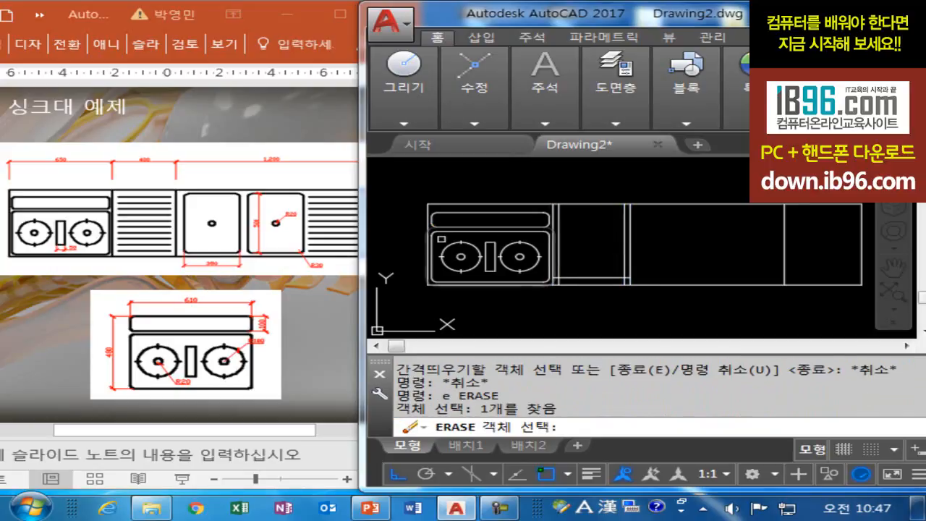
key("Return")
key("Escape")
key("Escape")
Trim both ends of the horizontal line outside the inner vertical lines in the section next to the stove
type("tr")
key("Return")
scroll(572, 284, "up", 4)
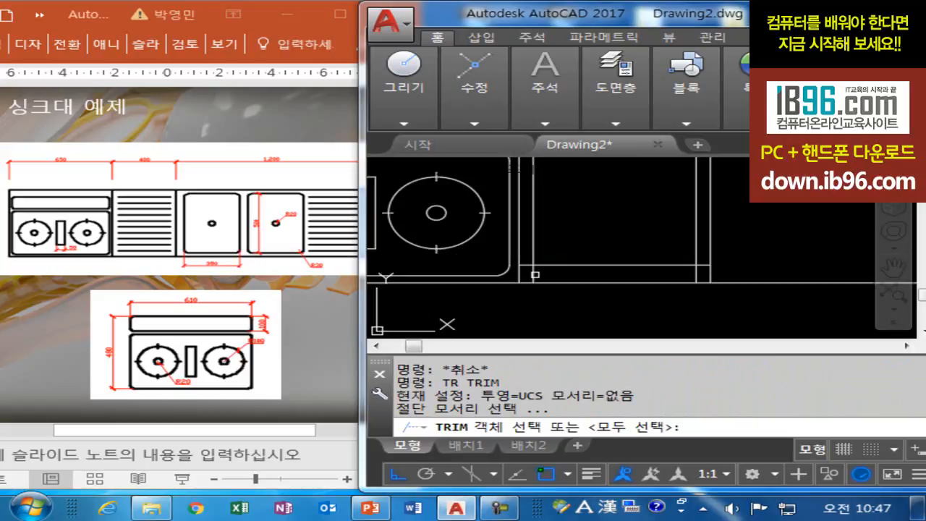
key("Return")
left_click(526, 263)
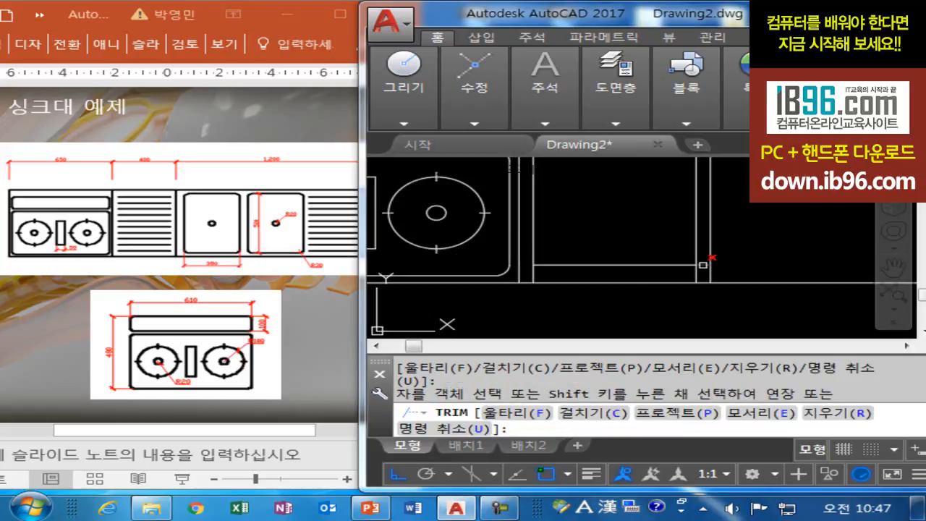
key("Escape")
key("Escape")
Erase the two inner vertical guide lines in the section next to the stove
type("e")
key("Return")
left_click(534, 232)
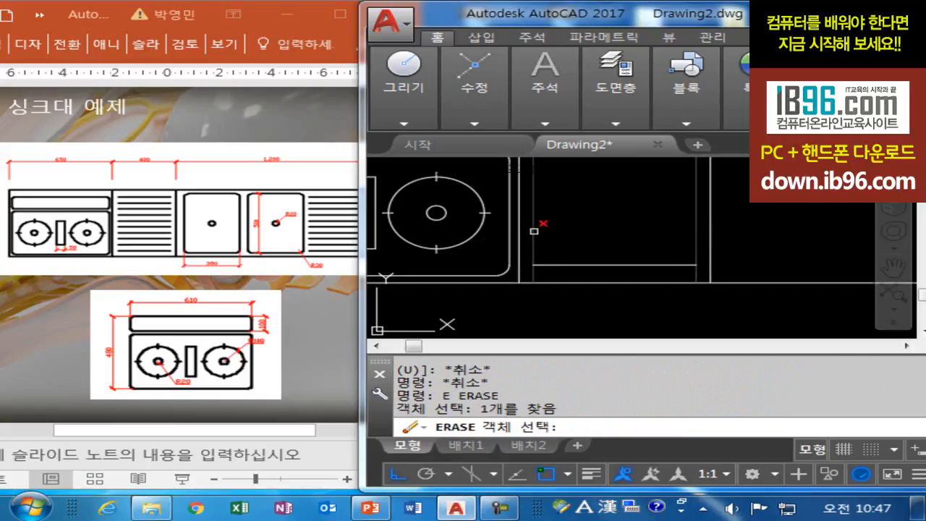
left_click(539, 265)
scroll(572, 248, "down", 3)
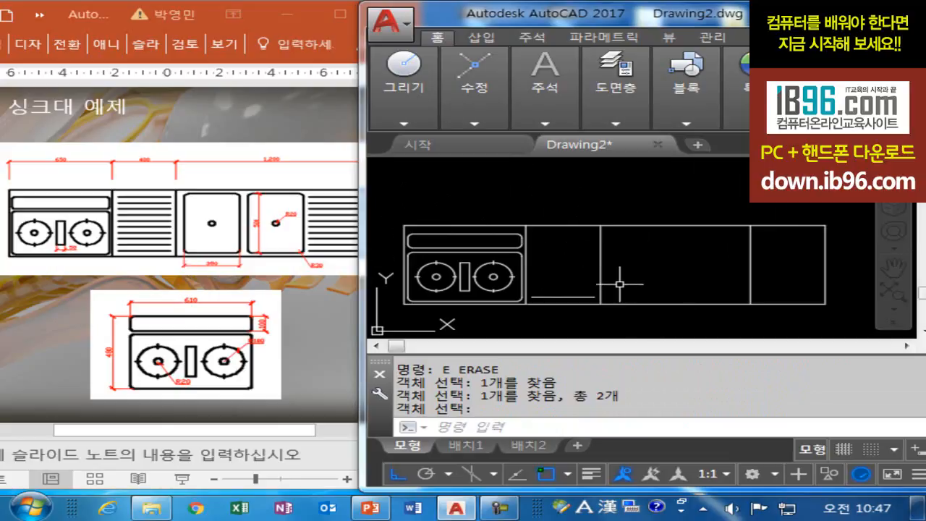
key("Return")
Offset the short horizontal line upward repeatedly at 50 spacing using the Multiple option, filling the section next to the stove
type("o")
key("Return")
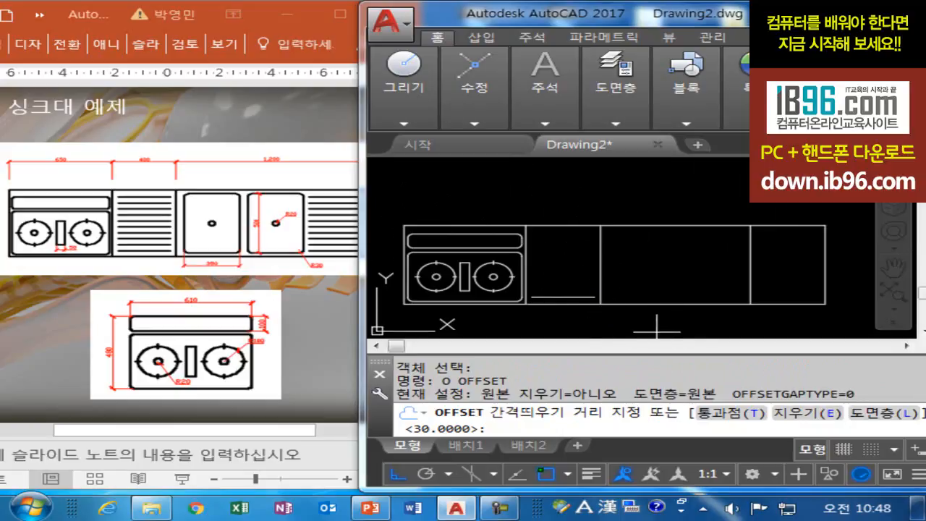
type("50")
key("Return")
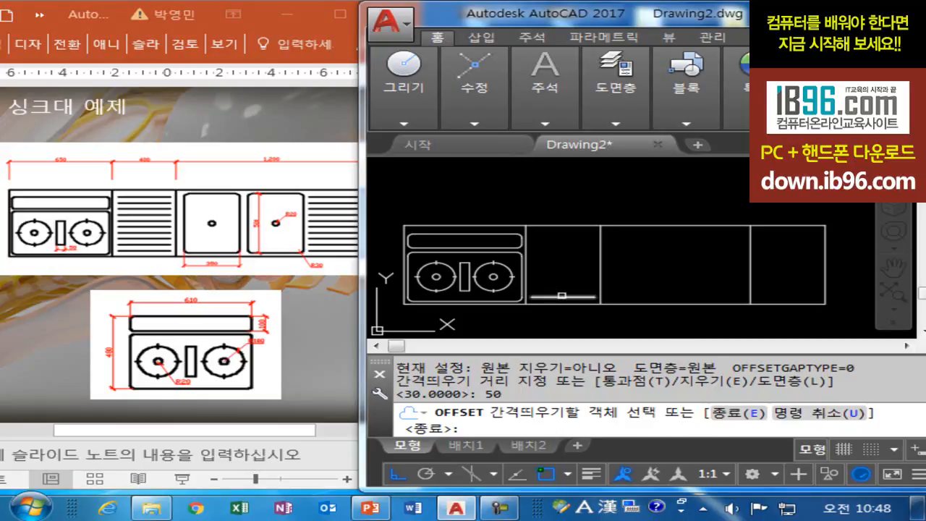
left_click(563, 297)
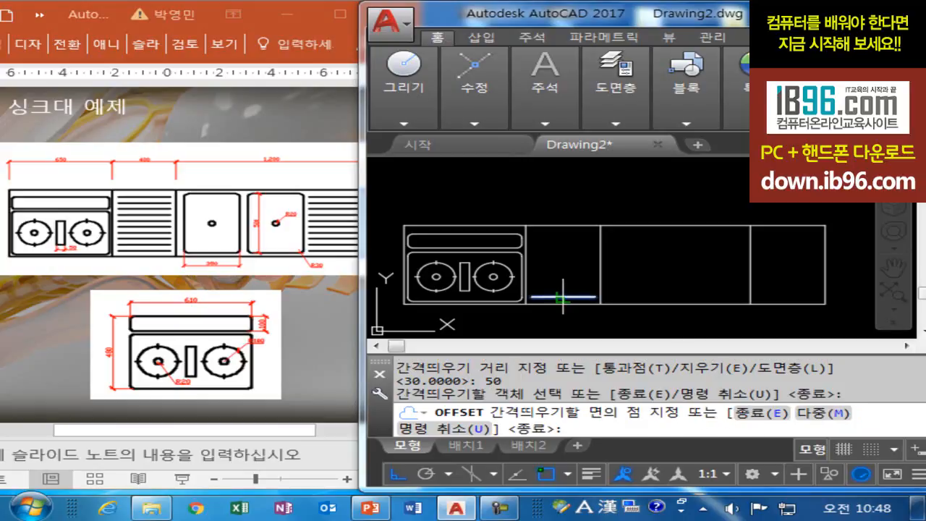
left_click(822, 413)
left_click(617, 230)
left_click(611, 212)
left_click(607, 199)
left_click(606, 195)
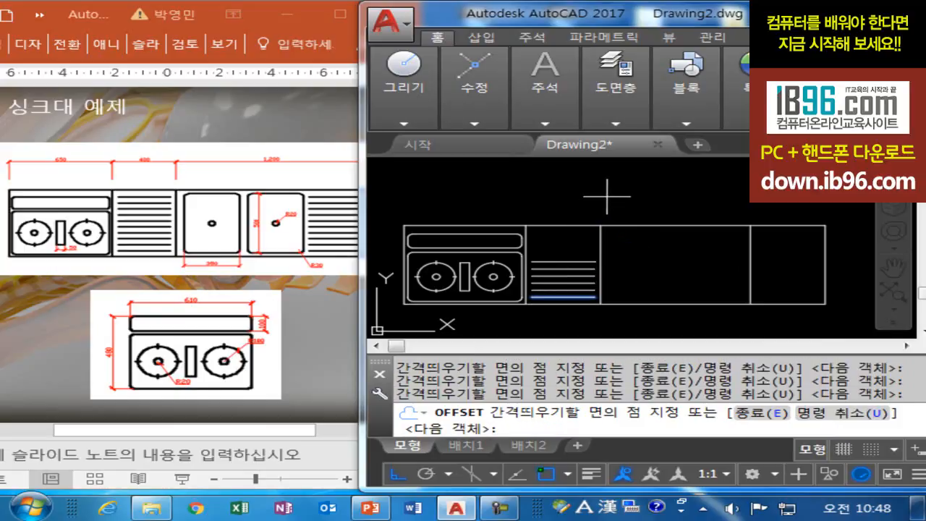
left_click(604, 199)
left_click(593, 201)
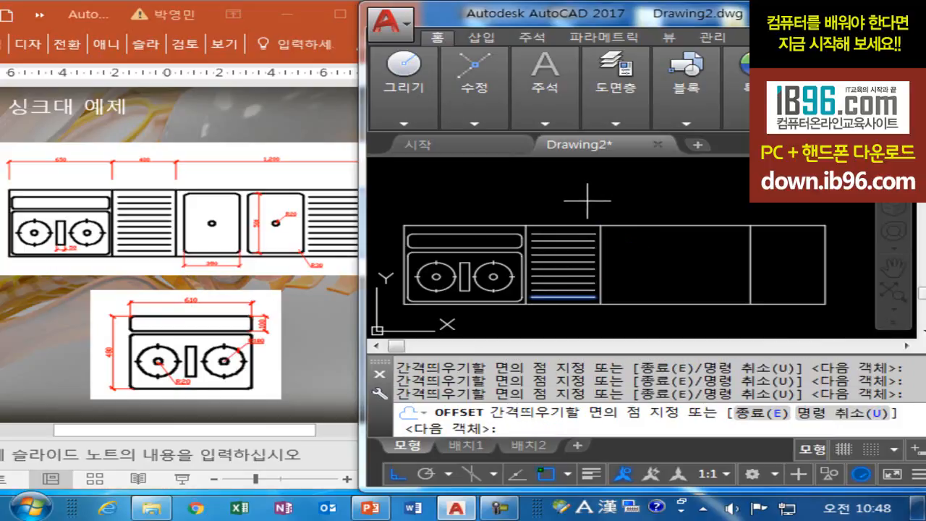
key("Escape")
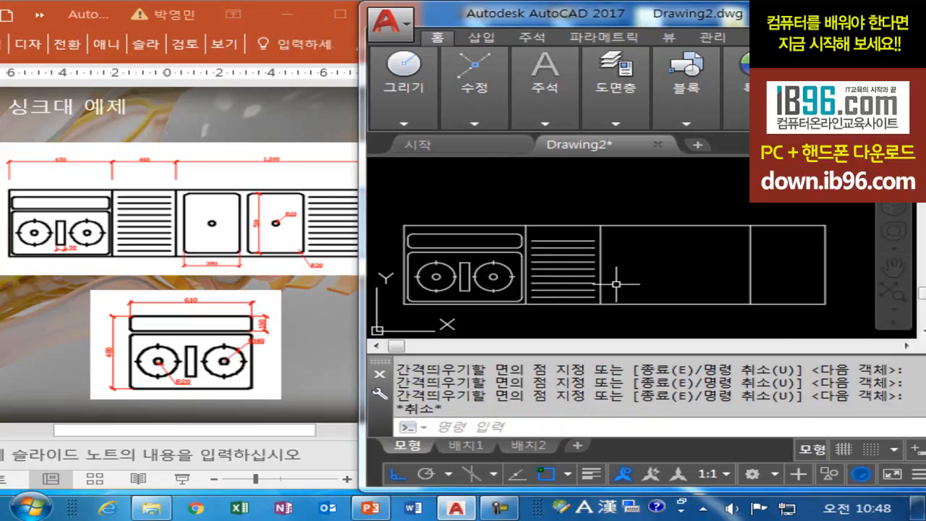
Offset the topmost drainboard line 50 upward once more
key("space")
key("space")
left_click(577, 240)
left_click(607, 205)
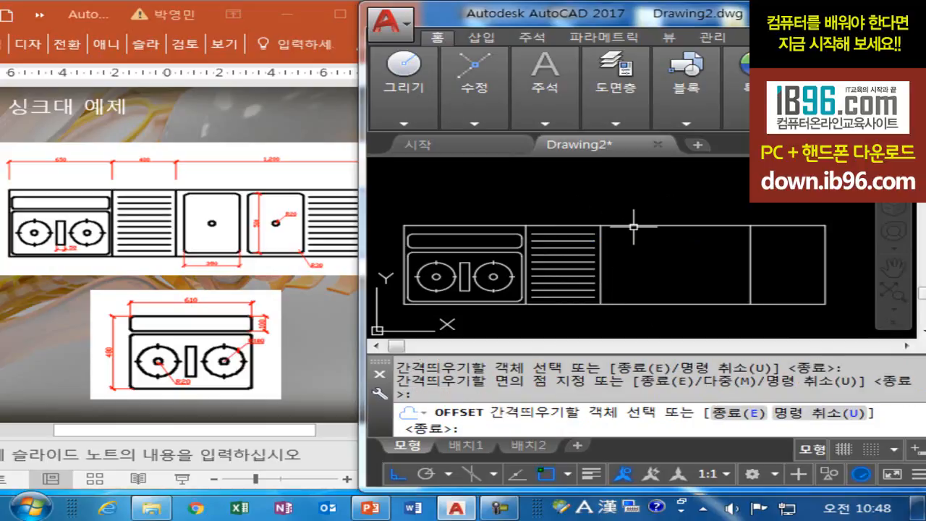
key("Escape")
Copy only the ten drainboard lines, without the dividers, into the last section, from bottom-left corner to bottom-left corner
middle_click_drag(652, 290, 583, 280)
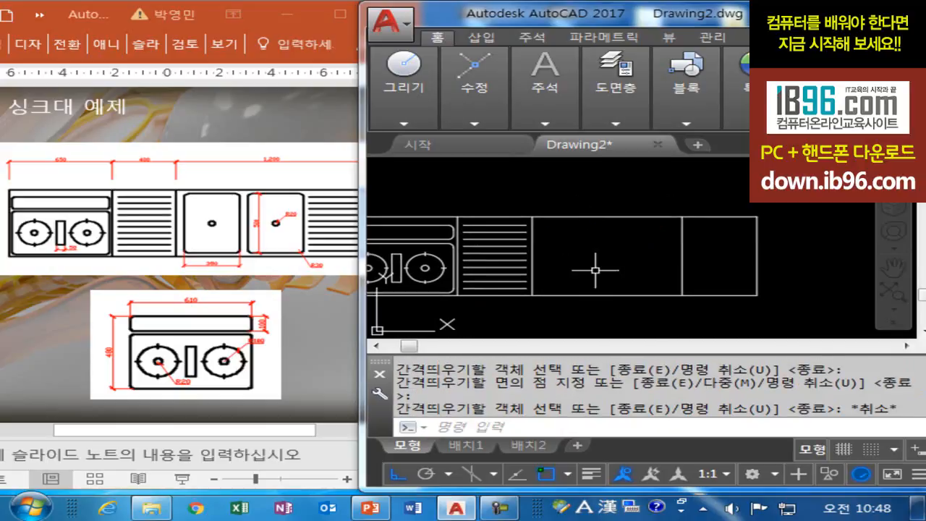
key("Escape")
key("Escape")
key("Escape")
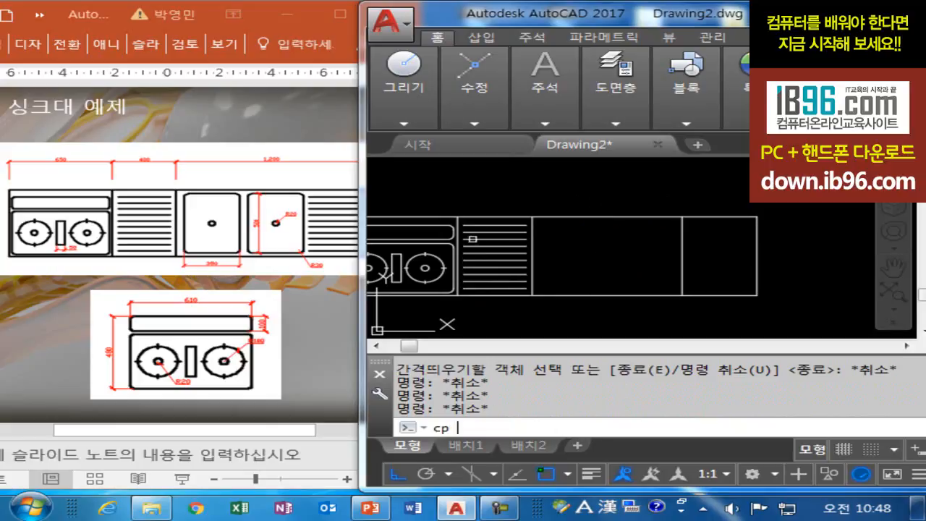
key("space")
left_click(448, 197)
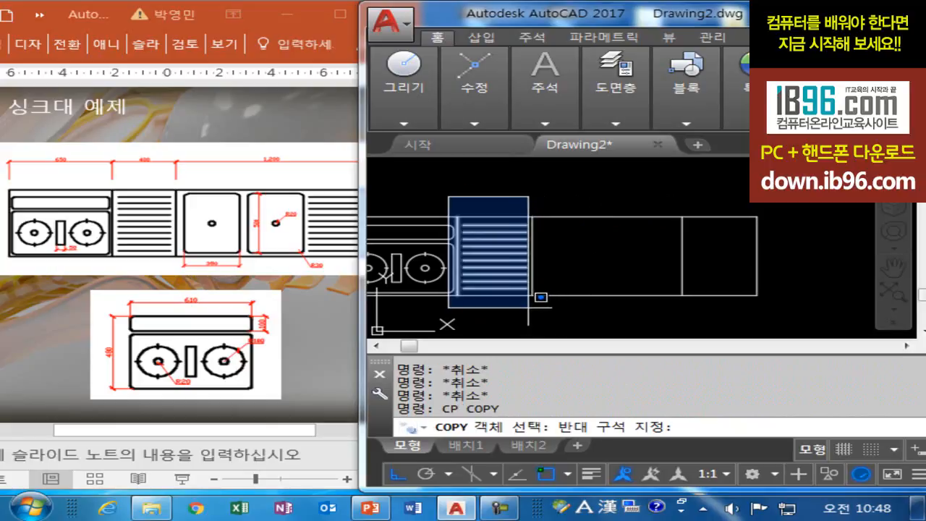
left_click(533, 309)
left_click(456, 218, "shift")
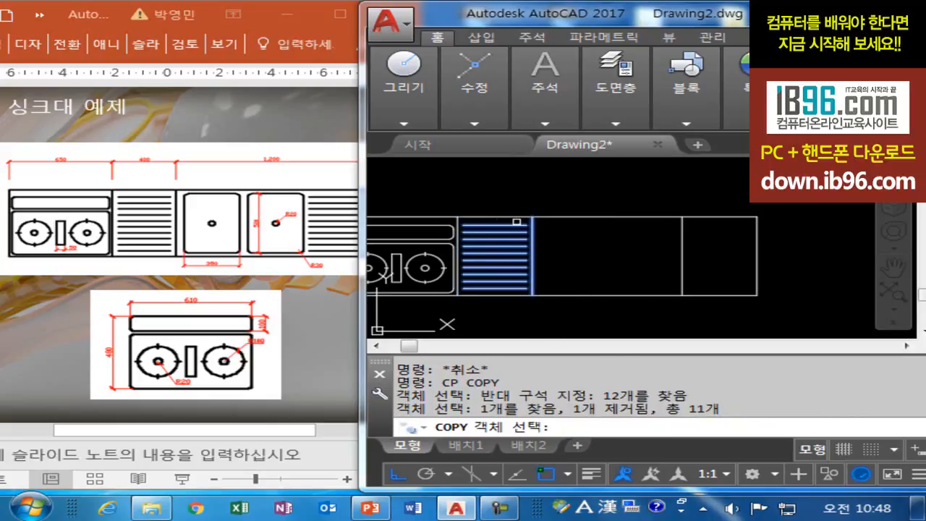
left_click(532, 221, "shift")
key("Return")
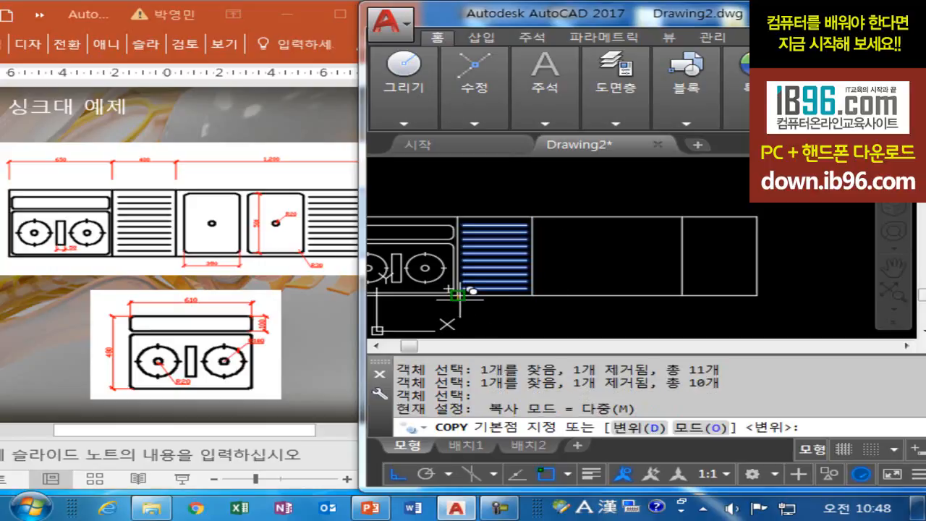
left_click(457, 294)
left_click(683, 295)
key("Escape")
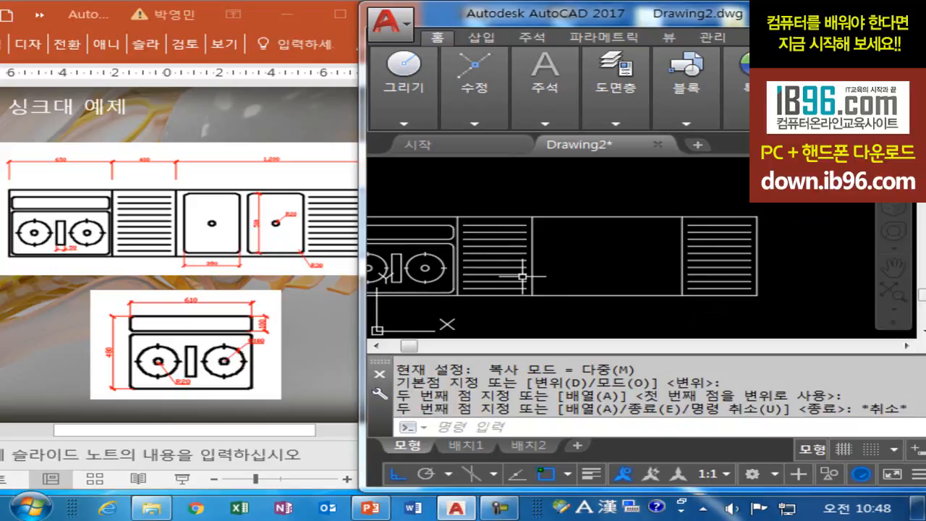
Draw a 390 by 500 rectangle overlapping the upper edge of the empty section
key("Return")
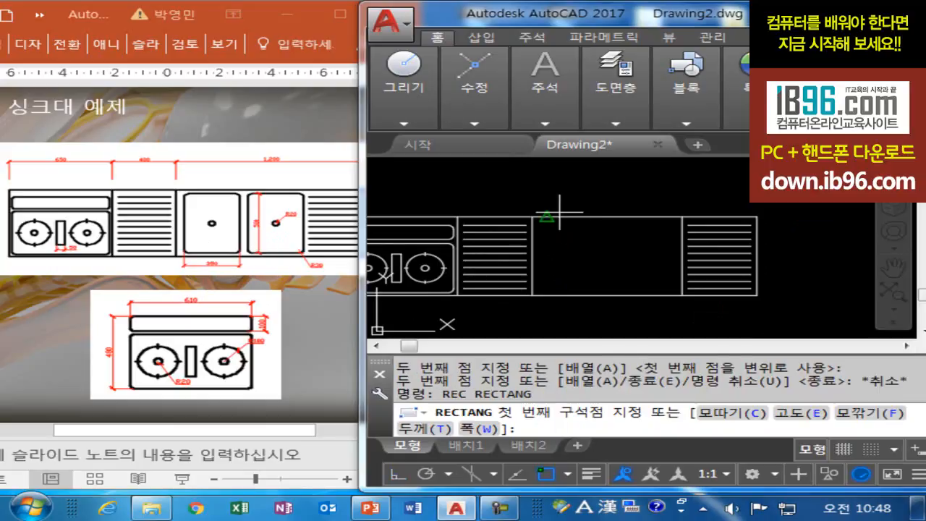
left_click(539, 174)
type("@")
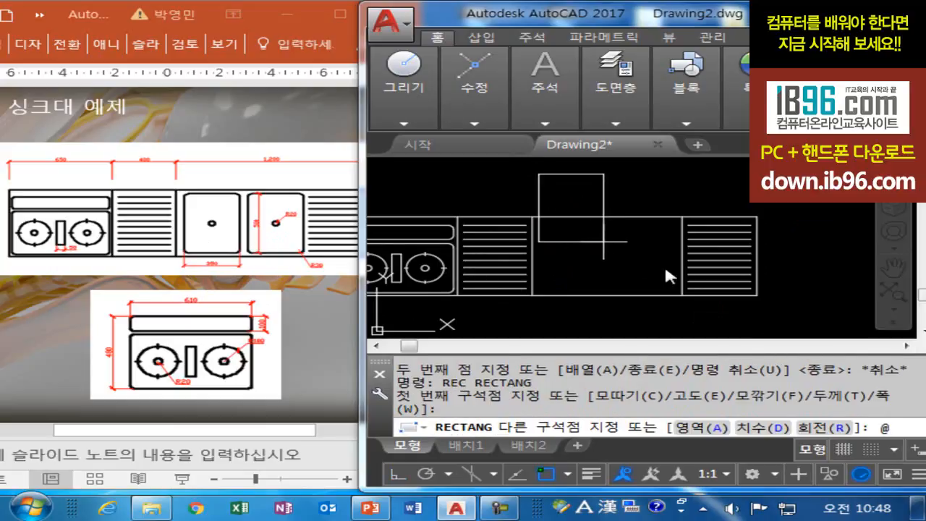
type("390,-500")
key("Return")
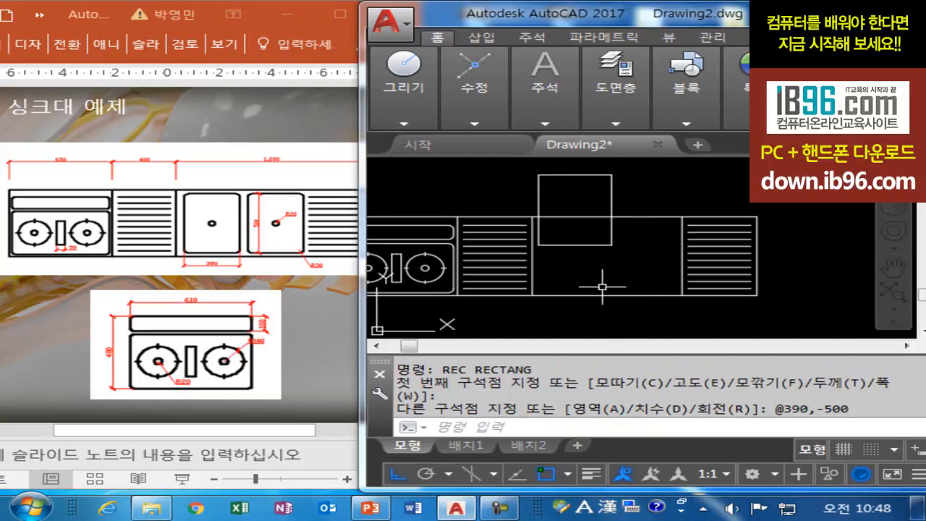
type("m")
key("Return")
left_click(599, 245)
key("Return")
left_click(660, 255)
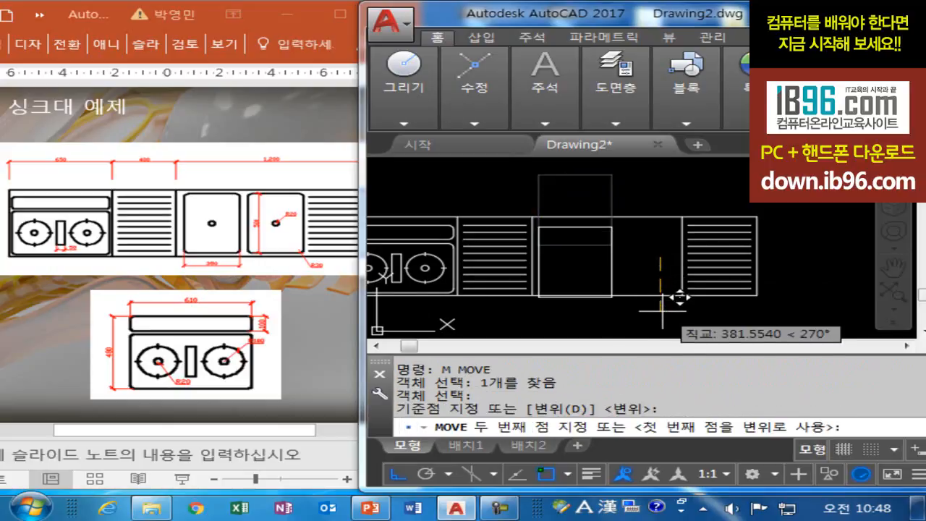
key("Escape")
key("Escape")
key("Escape")
Measure the width of the empty section between the two lined drainboards
type("di")
key("Return")
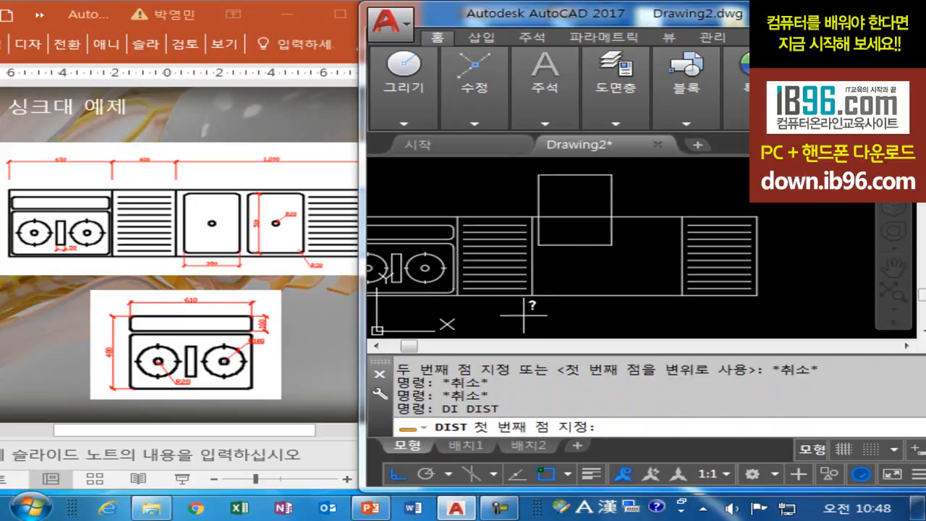
left_click(534, 295)
left_click(681, 296)
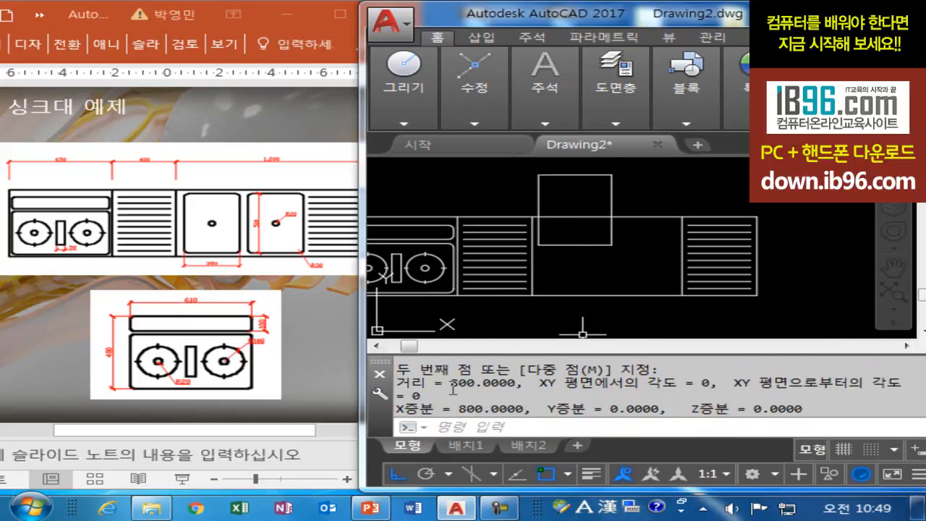
Measure the rectangle's width and check the sink dimension in the PowerPoint reference drawing
type("di")
key("Return")
left_click(540, 244)
left_click(611, 244)
left_click(274, 331)
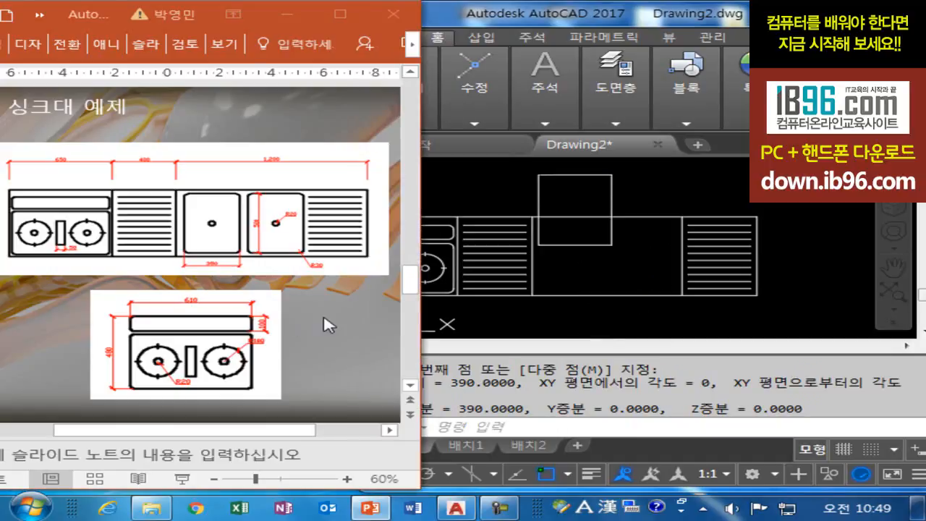
left_click(608, 244)
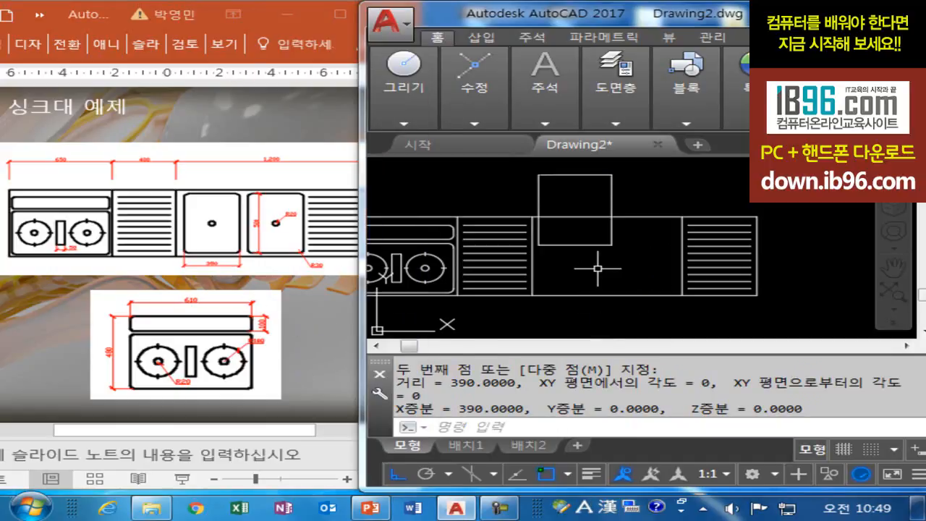
Erase the 390 by 500 rectangle
type("e")
key("Return")
left_click(590, 245)
key("Return")
key("Escape")
key("Escape")
Draw a 350 by 500 sink rectangle overlapping the upper edge of the empty section
type("rec")
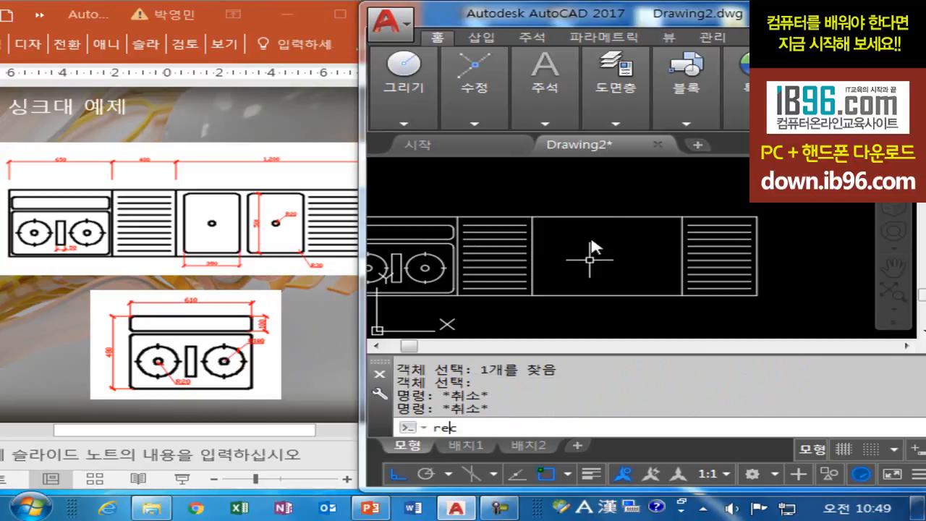
key("Return")
left_click(556, 194)
type("@")
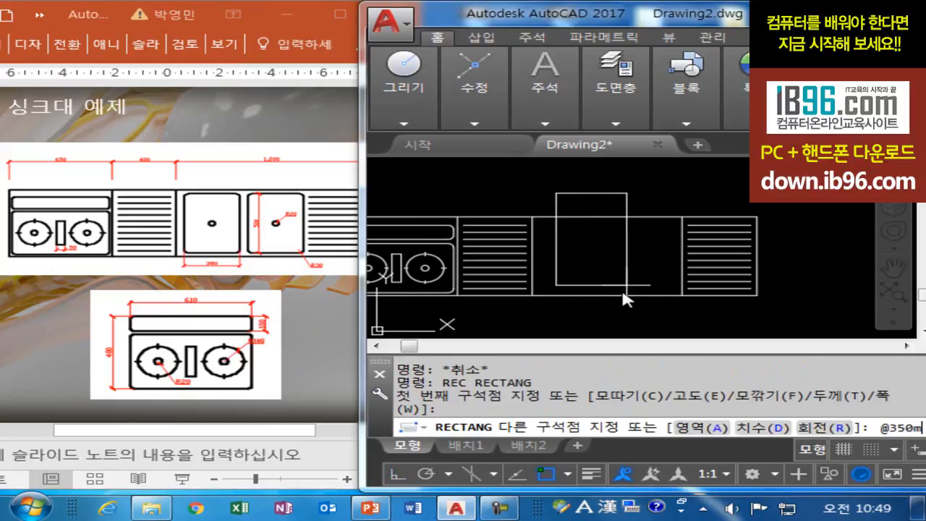
type("350,-500")
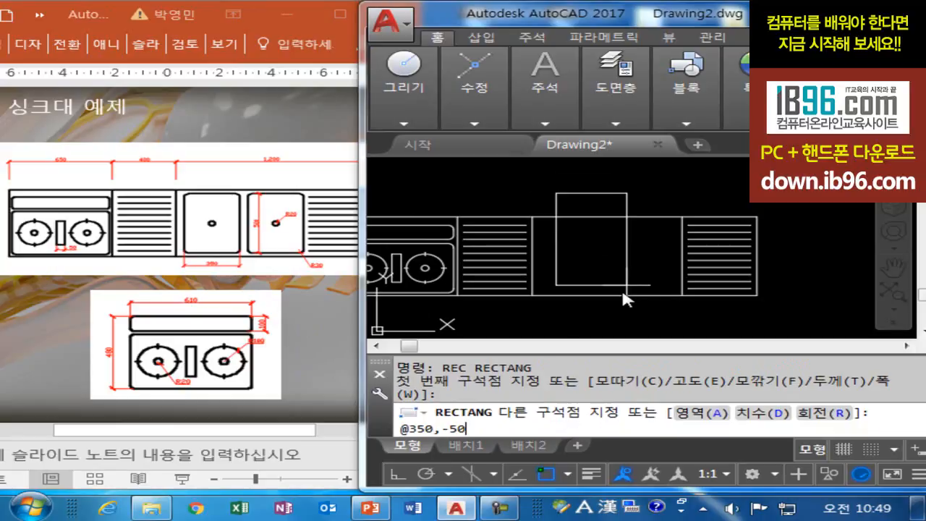
key("Return")
type("m")
key("Return")
left_click(619, 282)
left_click(590, 257)
key("Return")
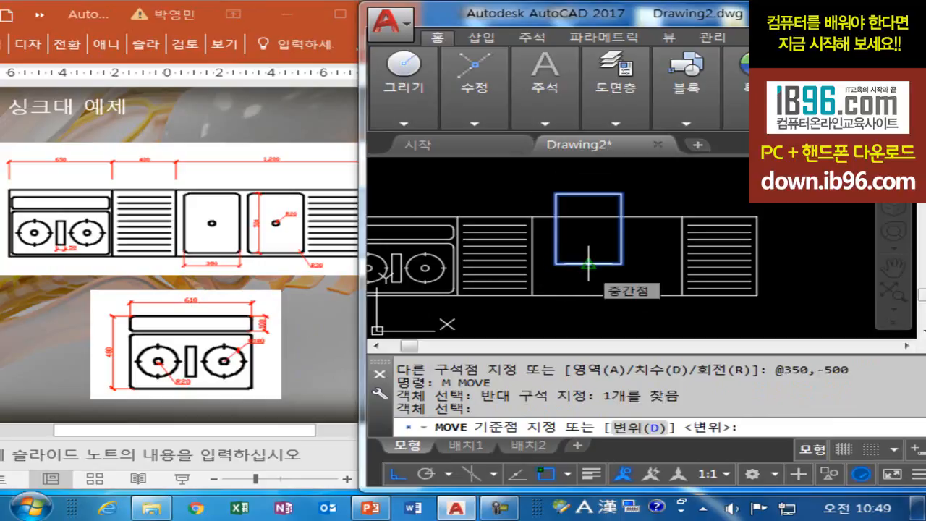
key("Escape")
key("Escape")
key("Escape")
Draw a vertical line from the midpoint between the empty section's lower corners up to its upper edge
type("l")
key("Return")
right_click(581, 261, "shift")
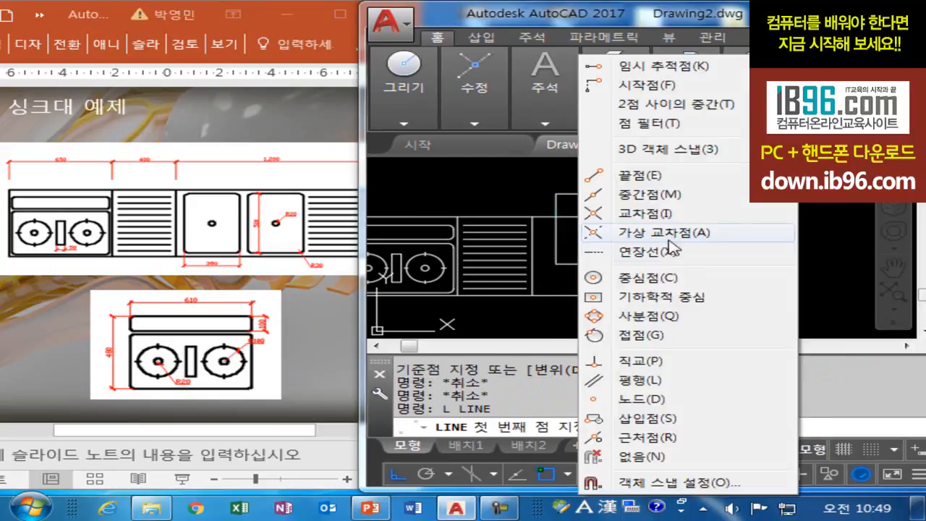
left_click(666, 104)
left_click(532, 296)
left_click(682, 295)
left_click(607, 217)
key("Return")
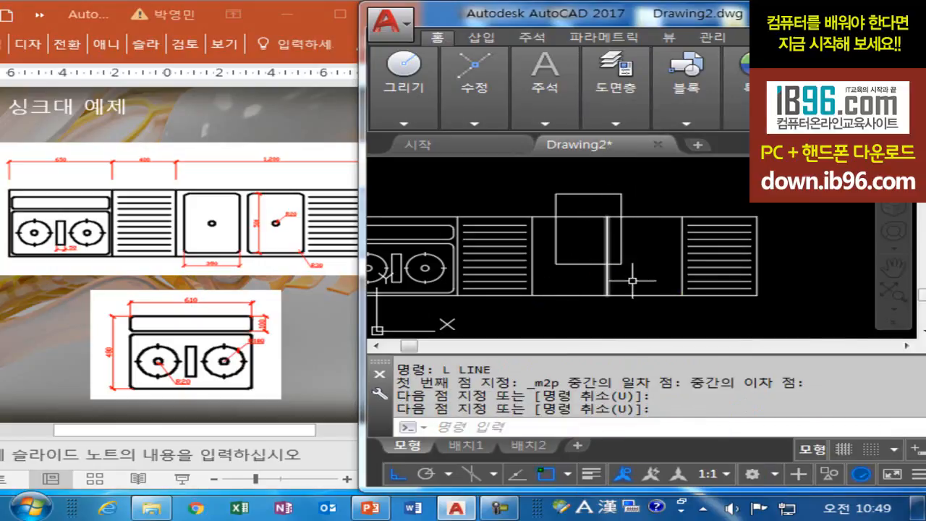
Move the sink rectangle by its lower-edge midpoint to the point midway between the lower corners of the empty section's left half
type("m")
key("Return")
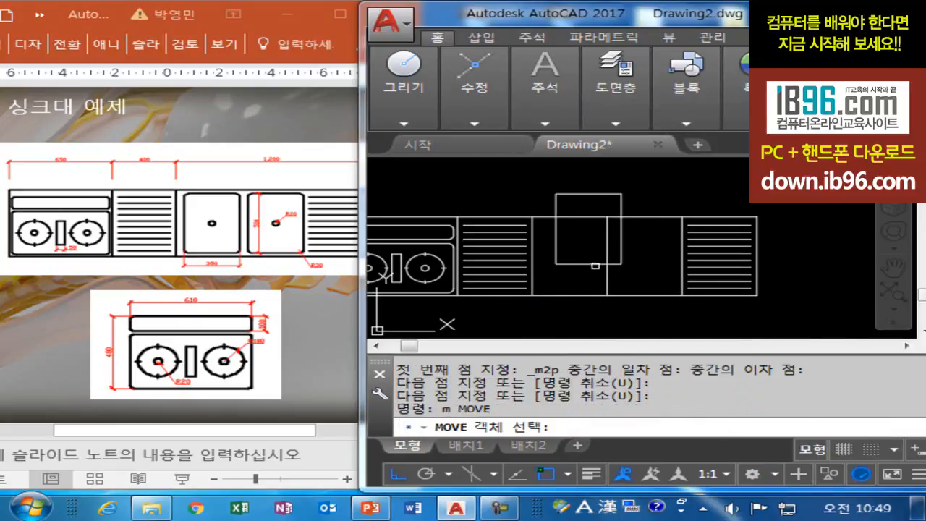
left_click(598, 265)
key("Return")
left_click(588, 264)
right_click(563, 262, "shift")
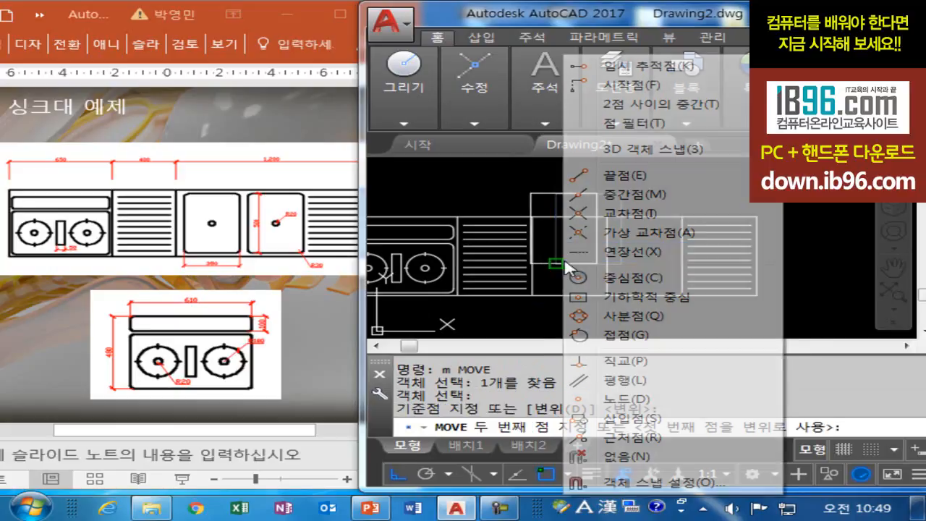
left_click(630, 107)
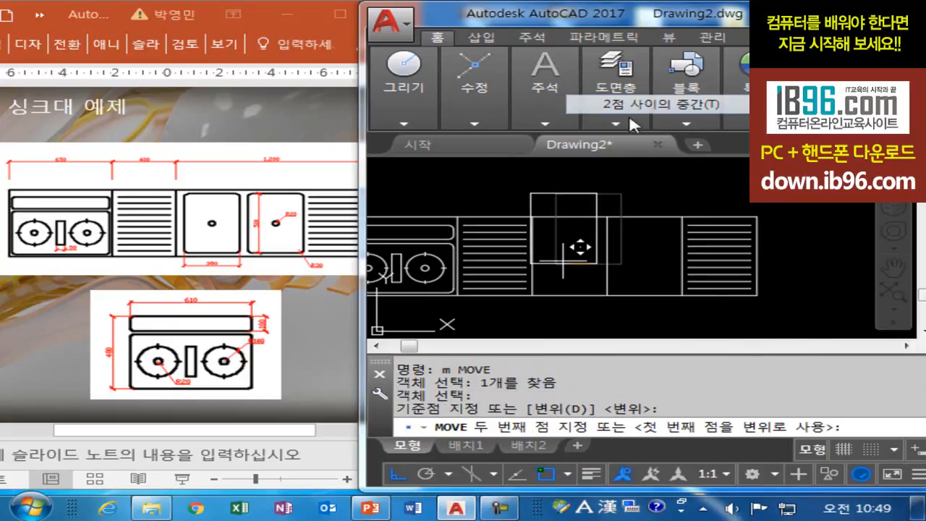
left_click(533, 295)
key("Escape")
key("Escape")
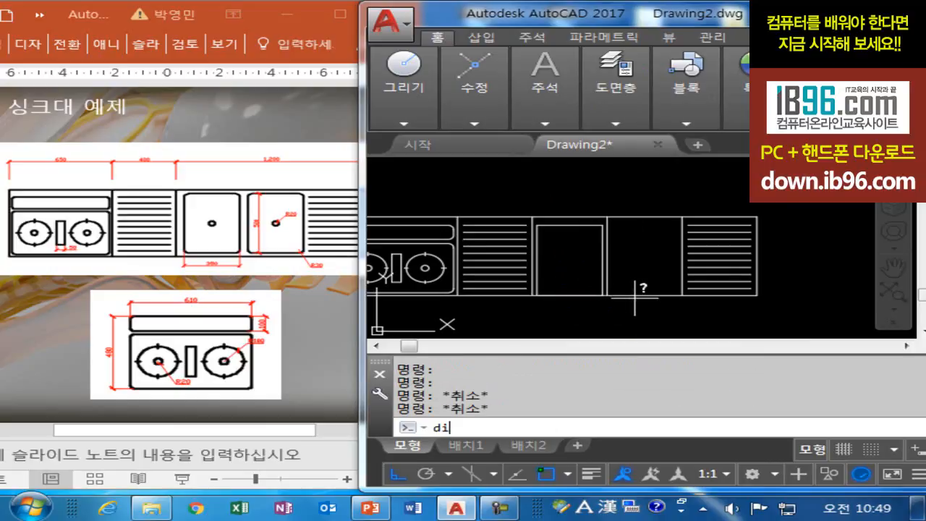
Measure the gap between the sink rectangle's left side and the left edge of its section
key("Return")
scroll(534, 302, "up", 5)
left_click(529, 284)
left_click(541, 285)
scroll(591, 290, "down", 2)
middle_click_drag(591, 291, 570, 313)
key("Escape")
key("Escape")
Move the sink rectangle straight up by 25
type("m")
key("Return")
left_click(591, 200)
key("Return")
left_click(588, 199)
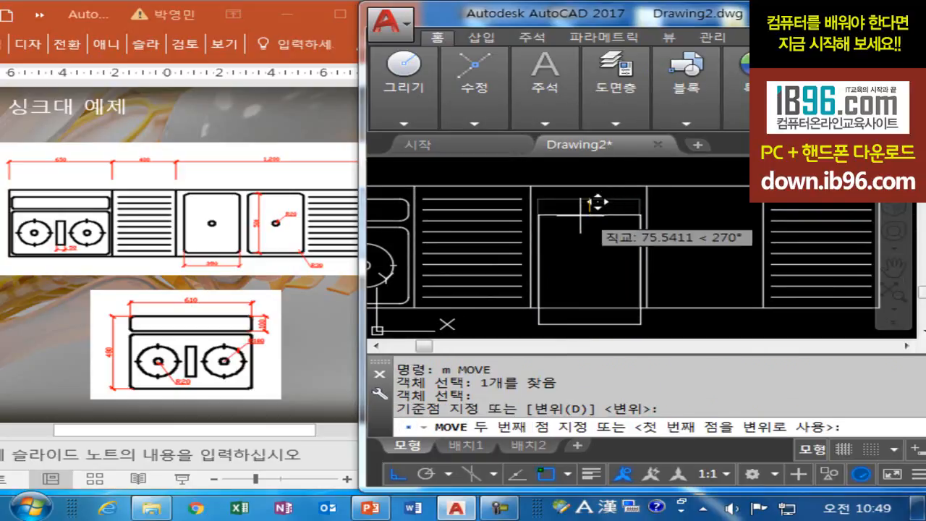
type("25")
key("Return")
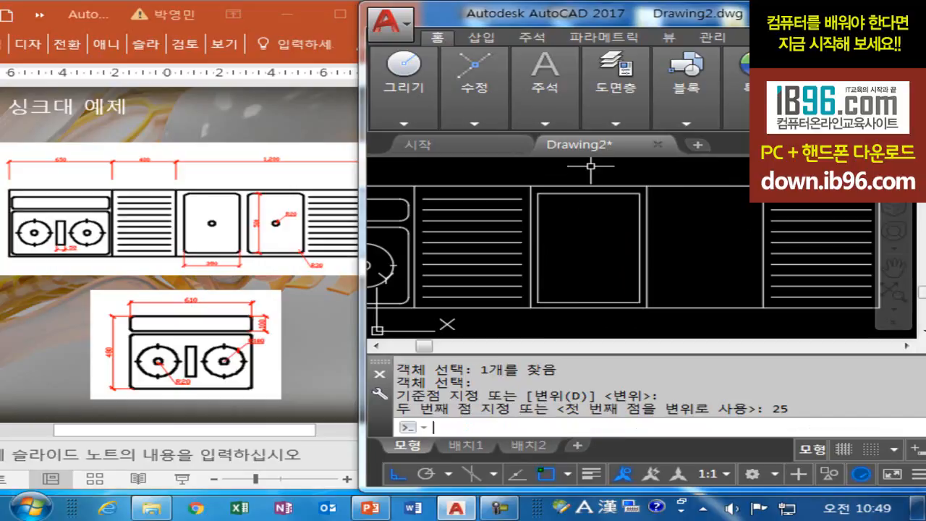
key("Escape")
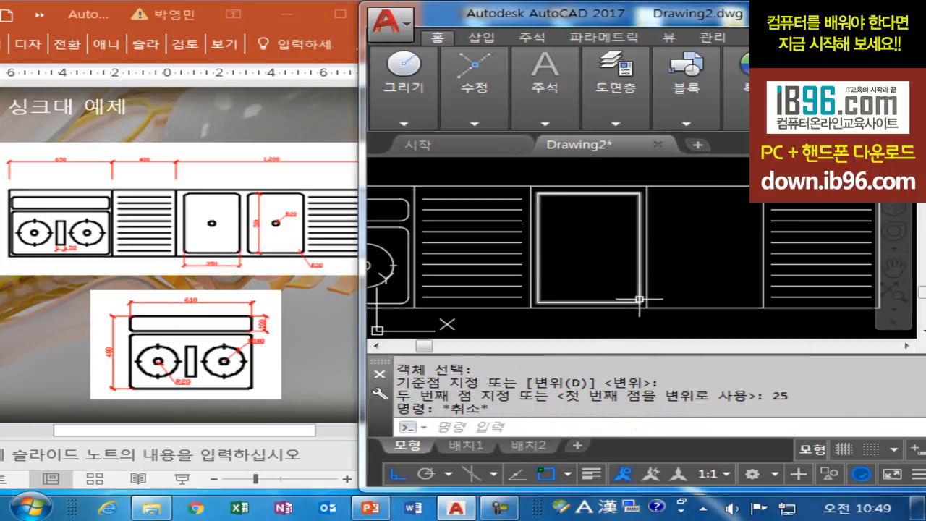
Fillet all corners of the sink rectangle at once as a polyline with radius 30
middle_click_drag(665, 296, 640, 291)
middle_click_drag(555, 253, 557, 261)
type("f")
key("Return")
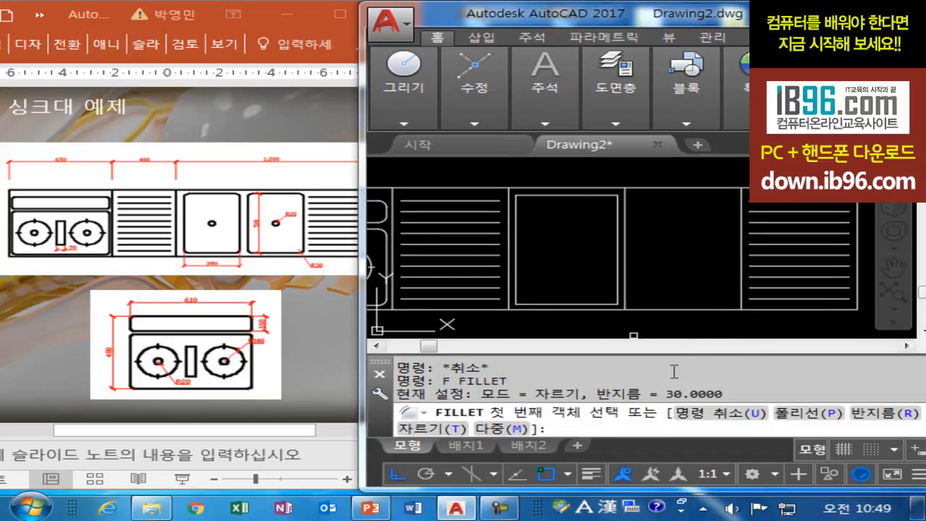
left_click(803, 413)
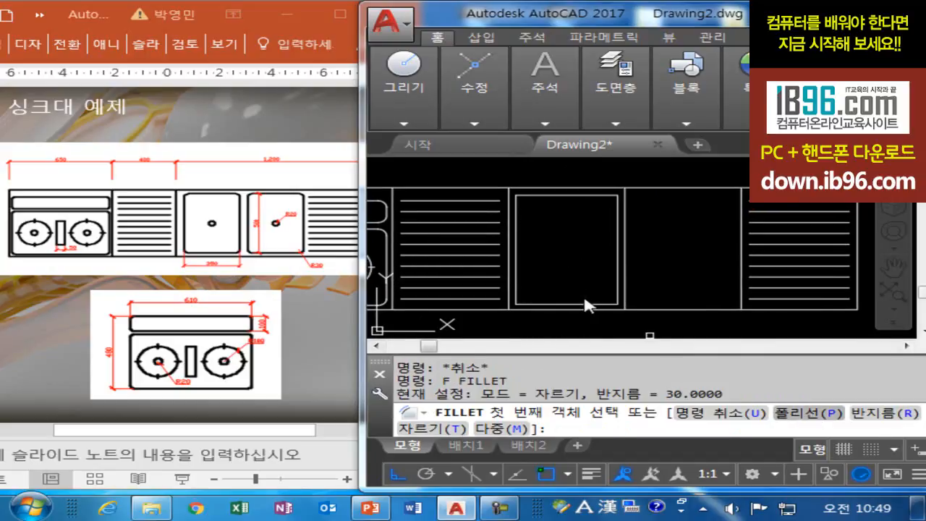
left_click(582, 300)
key("Escape")
key("Escape")
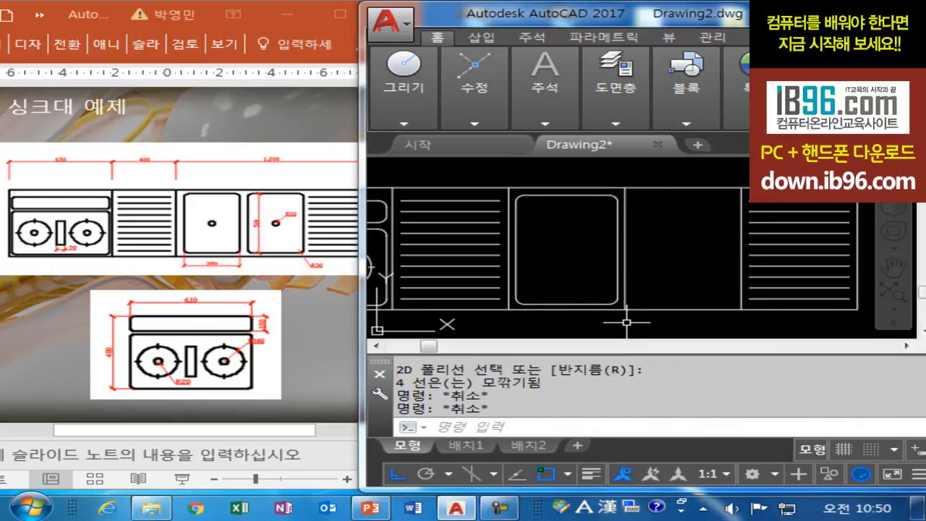
Draw a horizontal helper line between the midpoints of the sink's left and right sides
type("l")
key("Return")
left_click(515, 250)
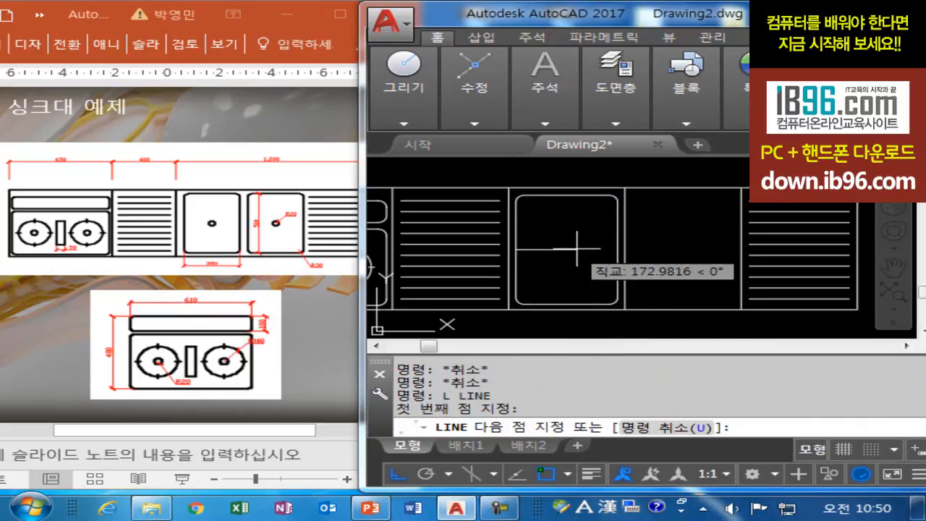
left_click(619, 249)
key("Escape")
Draw a drain circle of radius 20 centred on the midpoint of the helper line
type("c")
key("Return")
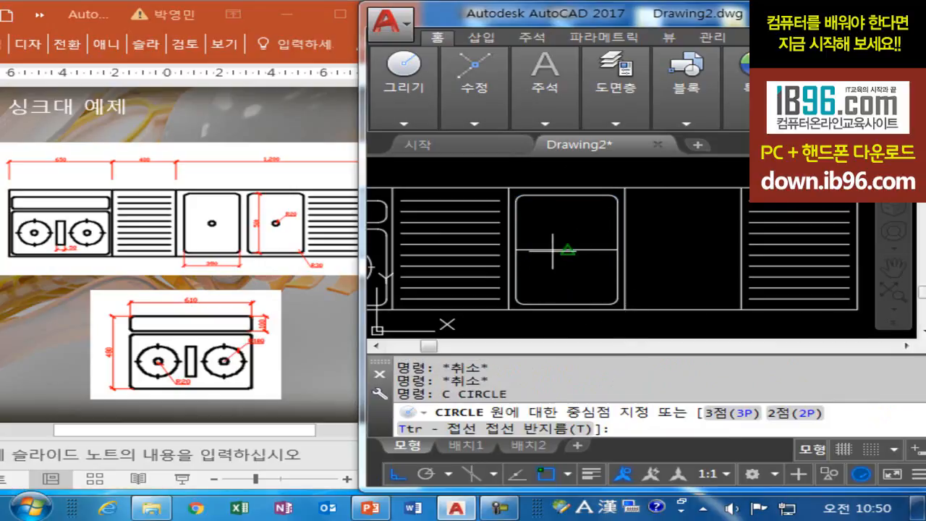
left_click(568, 250)
type("20")
key("Return")
key("Escape")
key("Escape")
Erase the horizontal helper line through the sink
type("e")
key("Return")
left_click(597, 251)
key("Return")
key("Escape")
key("Escape")
scroll(536, 286, "down", 3)
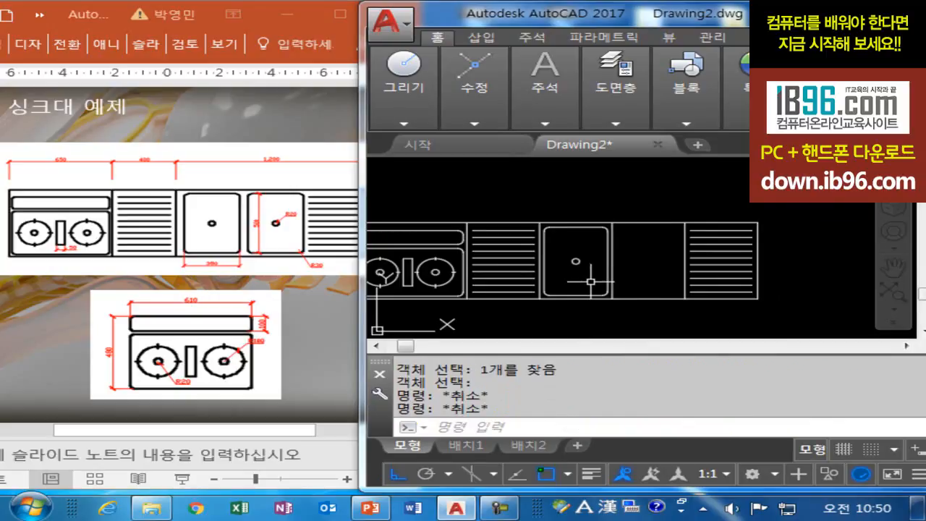
Mirror the sink bowl and its drain circle about the central vertical line, keeping the originals
scroll(548, 287, "up", 2)
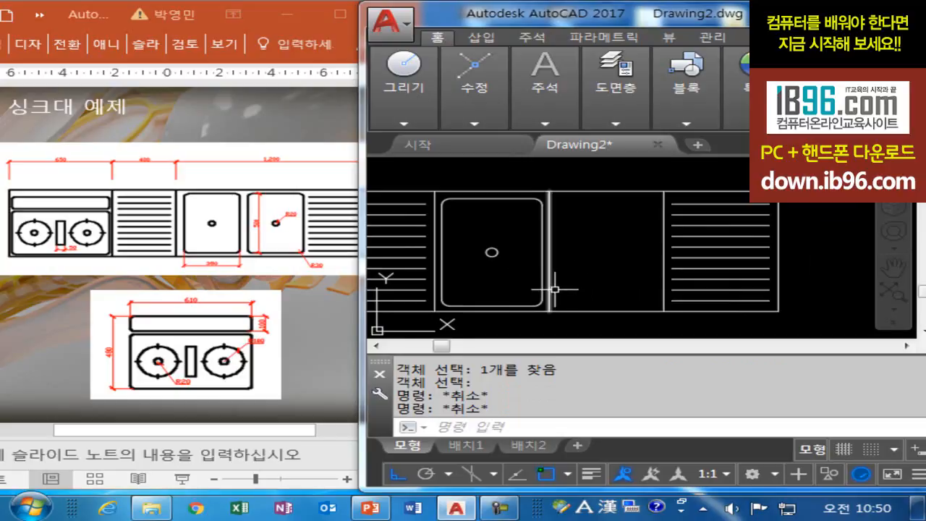
key("Escape")
type("mi")
key("Return")
left_click(523, 199)
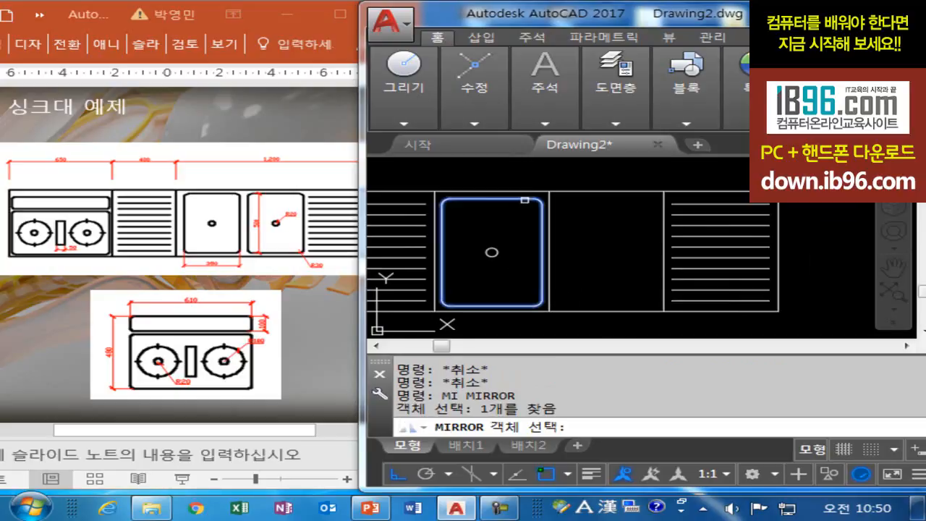
left_click(492, 253)
key("Return")
left_click(549, 311)
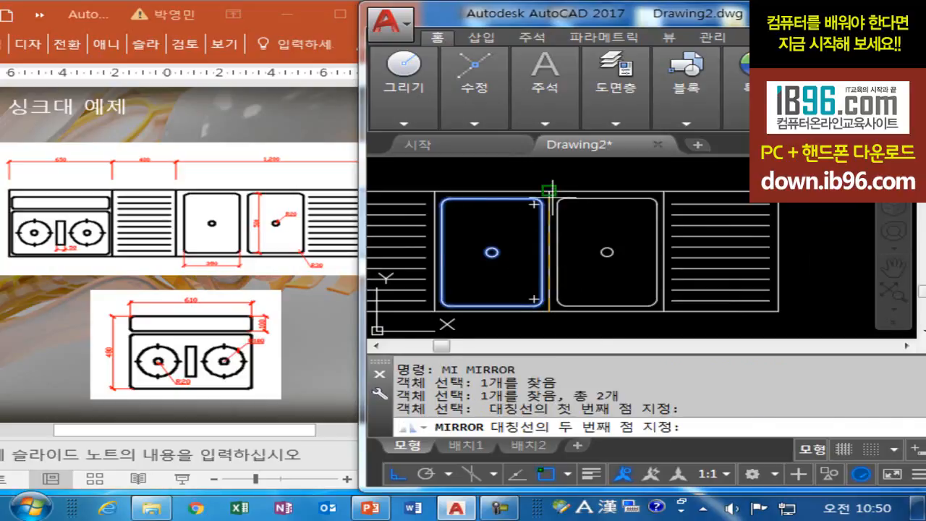
left_click(557, 234)
key("Return")
key("Escape")
key("Escape")
Erase the central vertical line between the sinks and the line separating the second sink from the right drainboard
type("e")
key("Return")
left_click(550, 207)
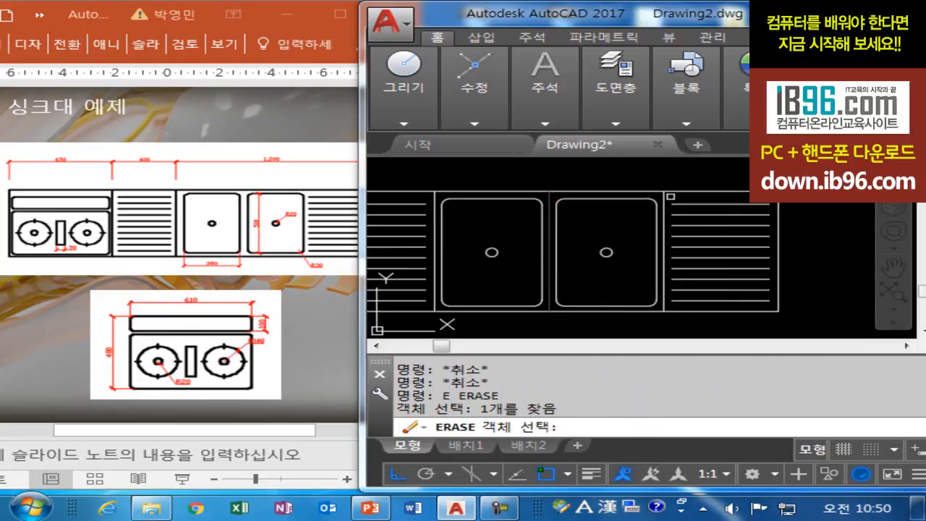
left_click(665, 211)
key("Return")
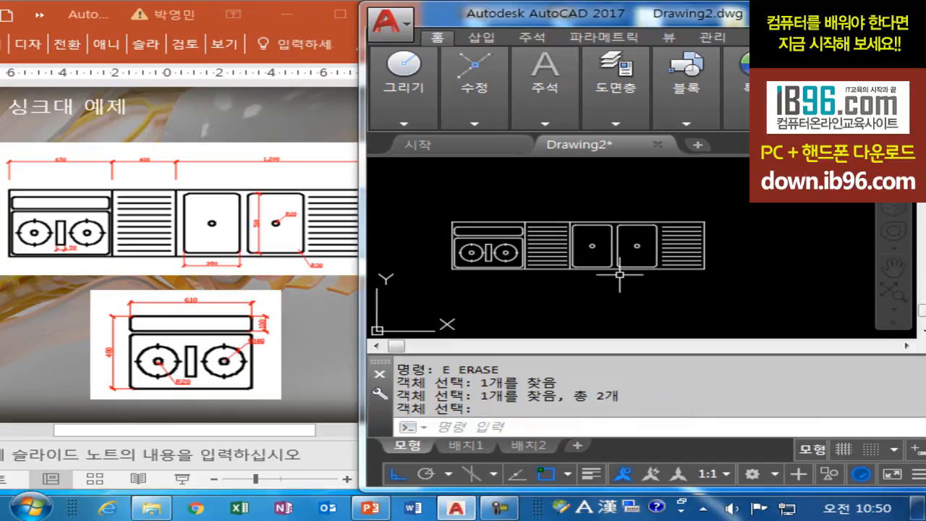
middle_click_drag(587, 292, 573, 254)
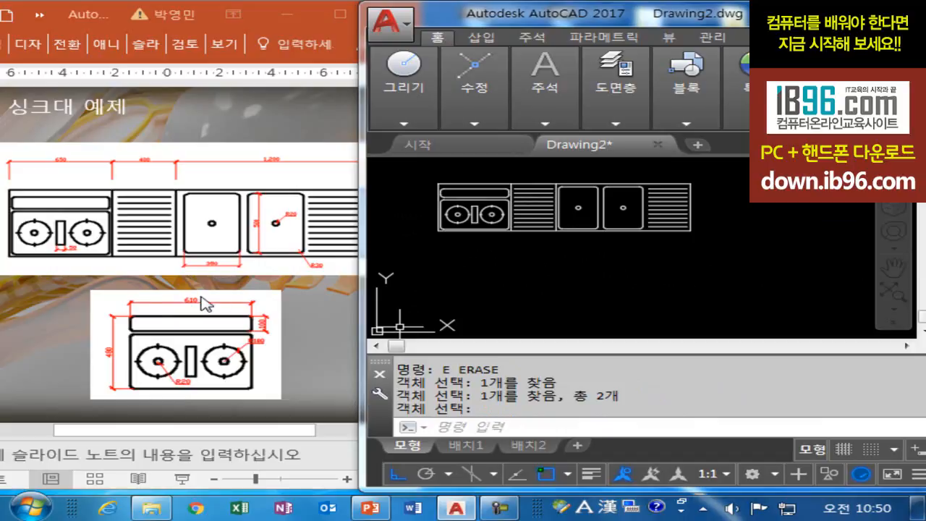
Switch to PowerPoint and bring up the next example slide with its circled profile detail in view
left_click(307, 335)
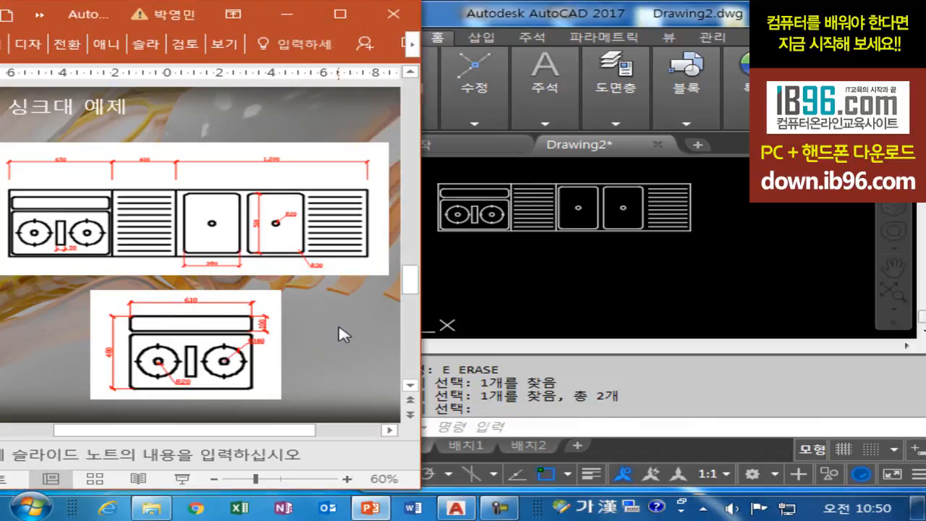
scroll(338, 325, "down", 1)
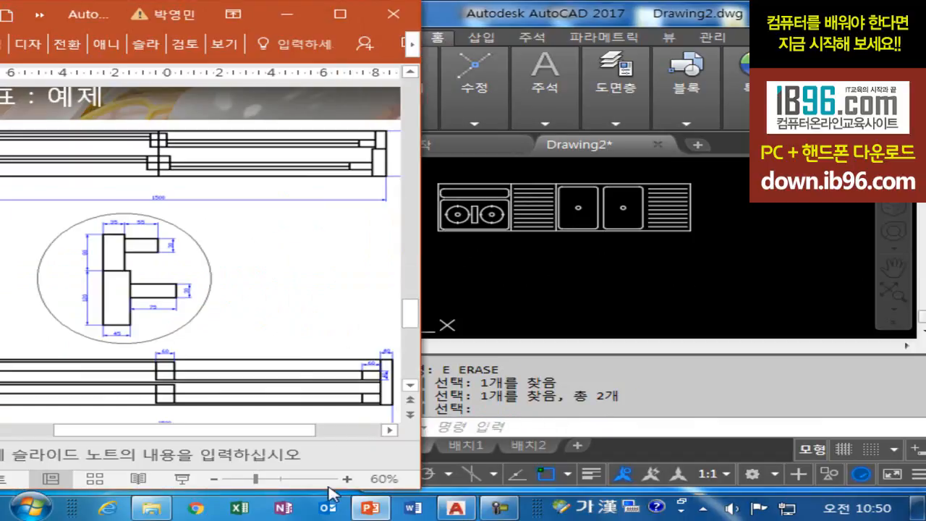
left_click(254, 355)
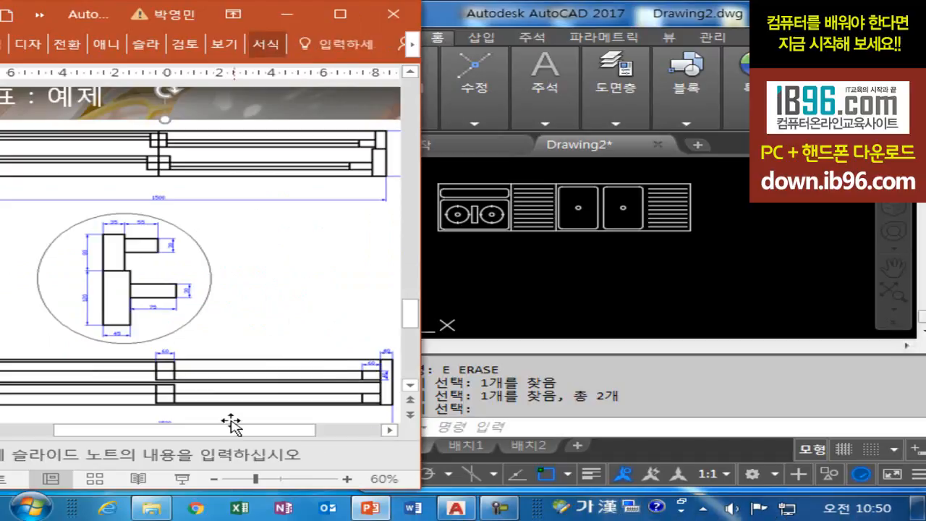
left_click_drag(229, 431, 141, 431)
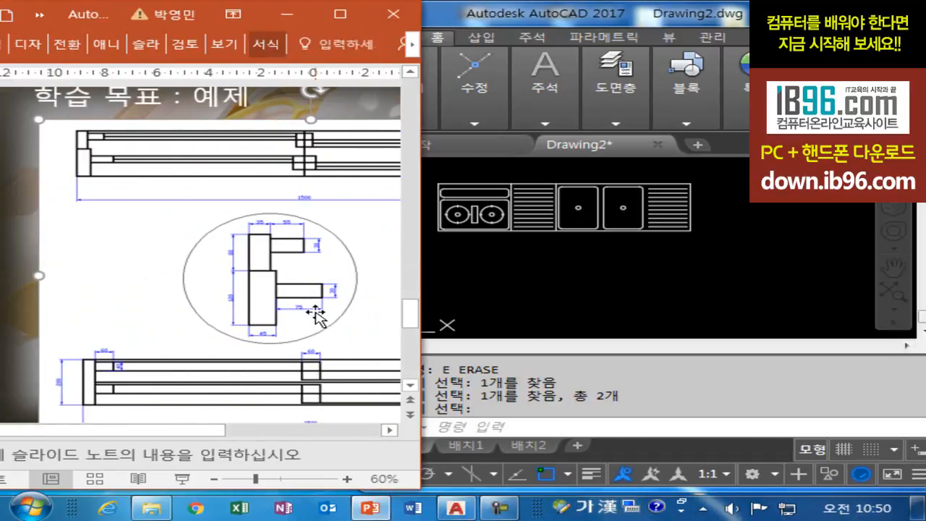
Find free drawing space beside the sink counter in AutoCAD, and enlarge the PowerPoint example slide to 80%
left_click(542, 275)
scroll(496, 269, "down", 2)
scroll(572, 279, "up", 2)
scroll(572, 279, "down", 4)
scroll(511, 277, "up", 2)
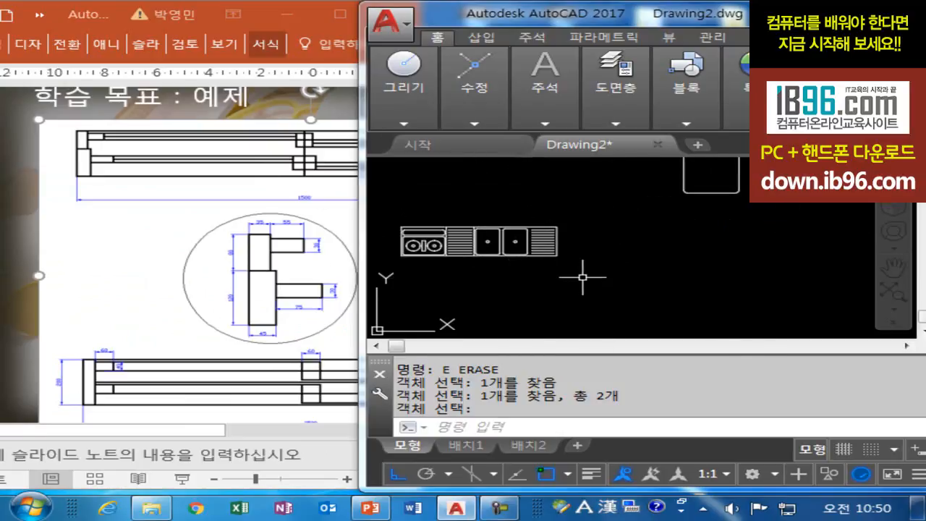
scroll(521, 261, "down", 1)
left_click(272, 321)
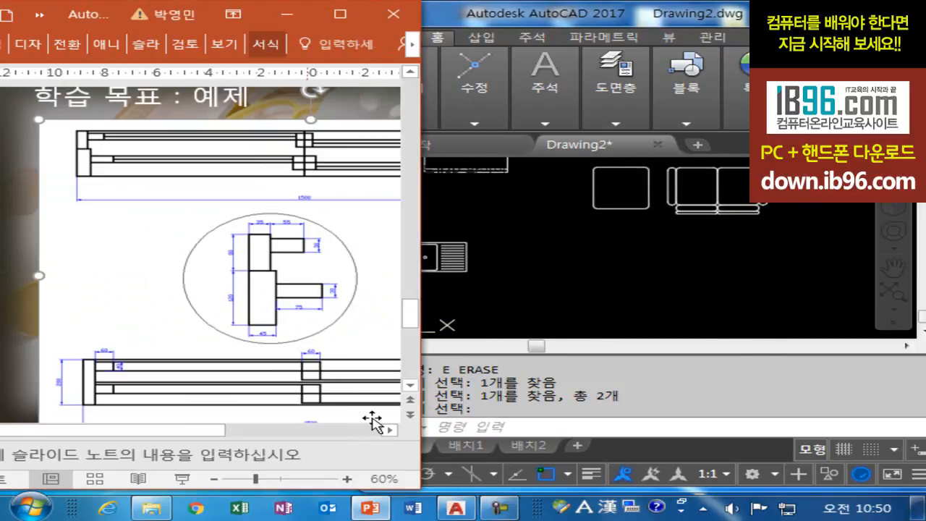
left_click(346, 479)
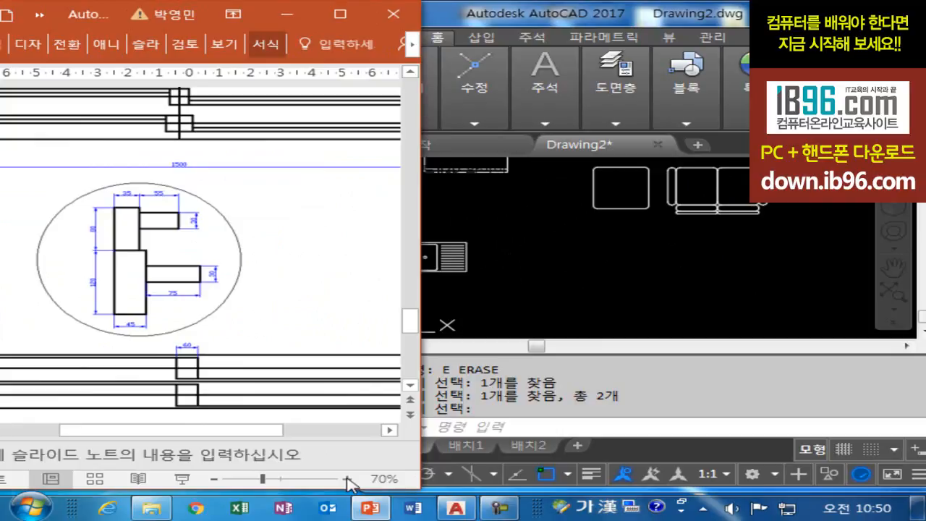
left_click(347, 479)
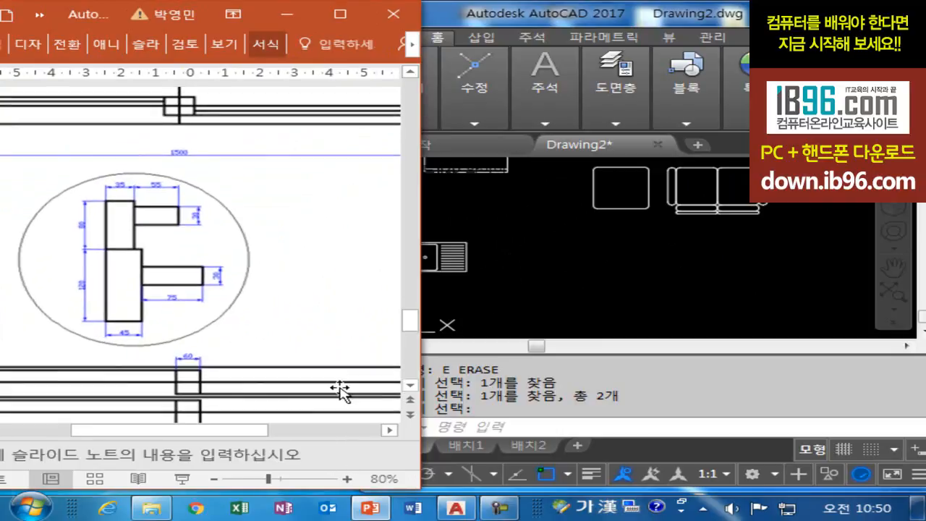
Switch to AutoCAD and draw a 35 by 80 rectangle in the empty area right of the sink counter
left_click(527, 261)
type("rec")
key("Return")
left_click(552, 231)
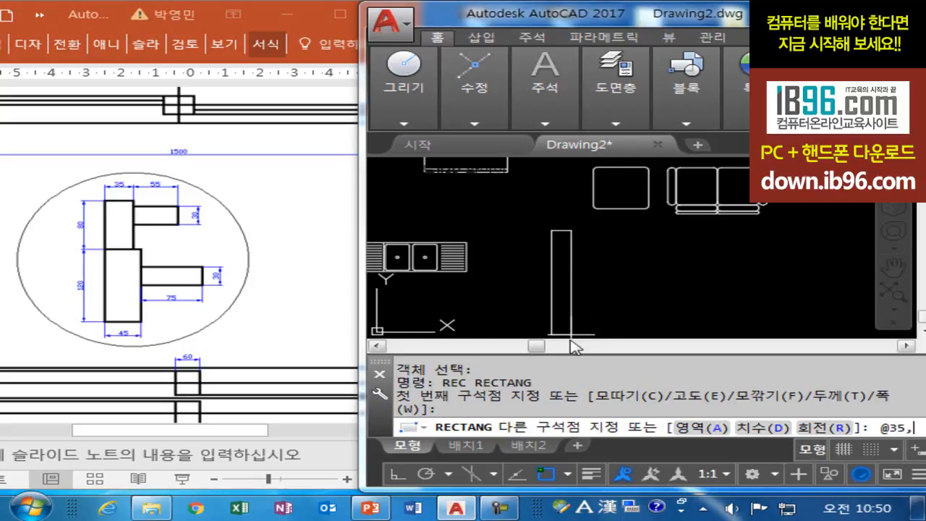
type("@35,-80")
key("Return")
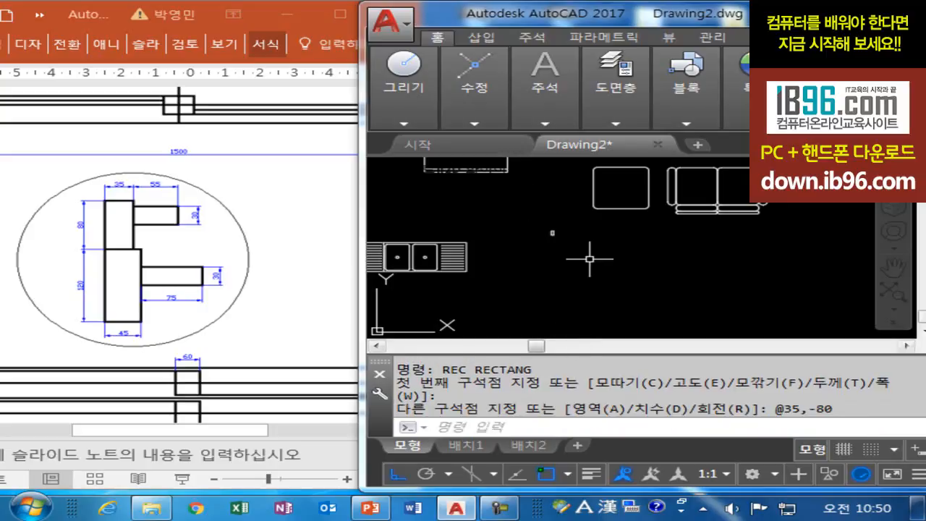
Draw a 45 by 120 rectangle downward from the lower-left corner of the 35 by 80 rectangle
scroll(553, 225, "down", 5)
key("Return")
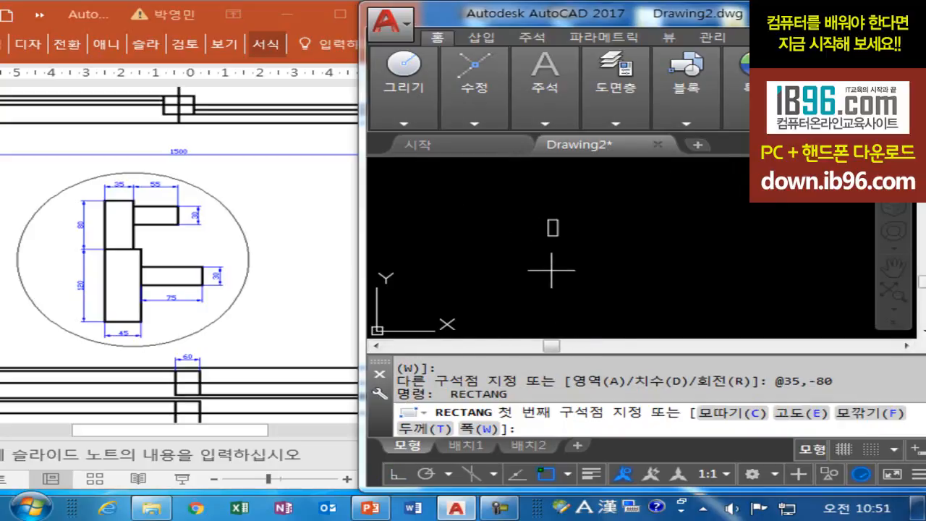
left_click(548, 236)
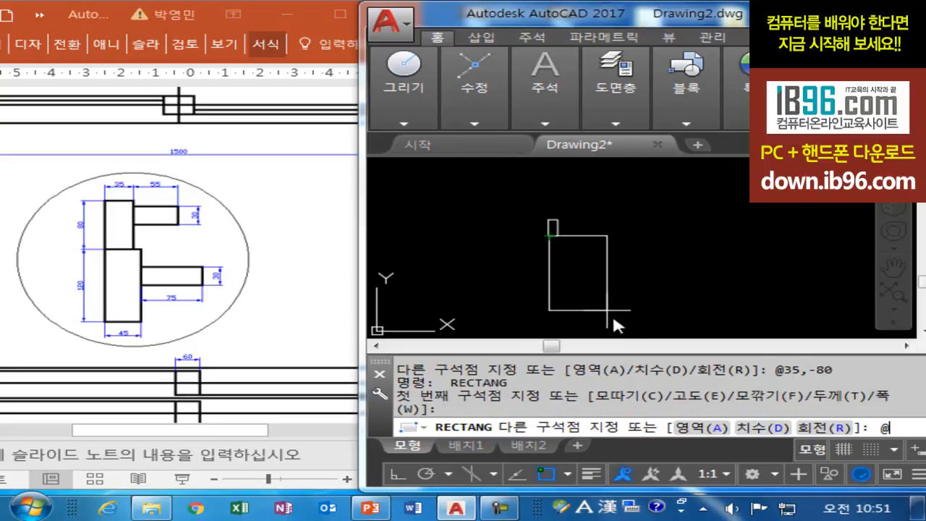
type("@45,-120")
key("Return")
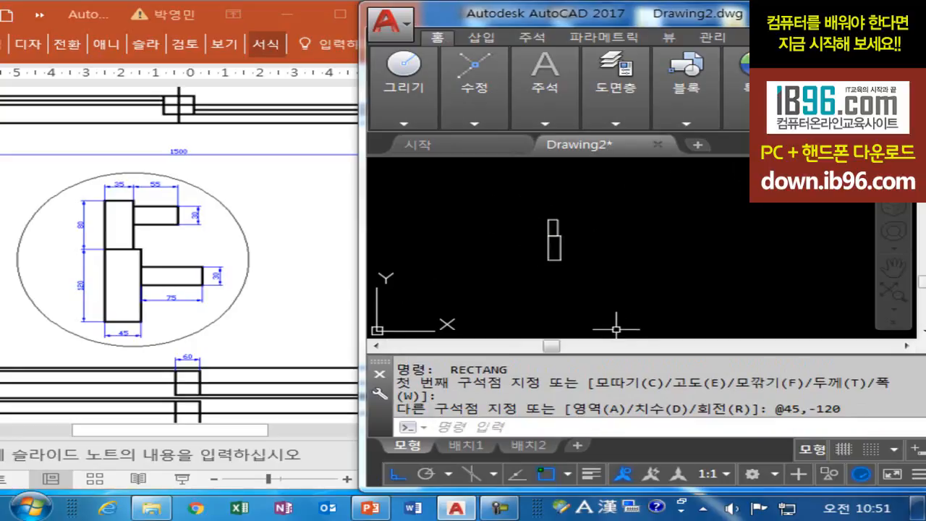
Draw a 55 by 30 rectangle up and to the right from the midpoint of the upper rectangle's right side
scroll(556, 236, "up", 2)
type("rec")
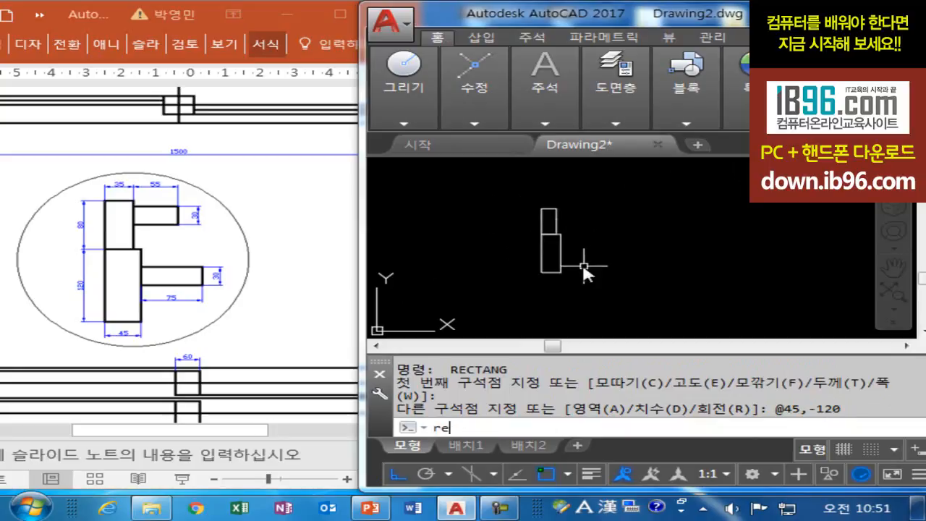
key("Return")
left_click(557, 221)
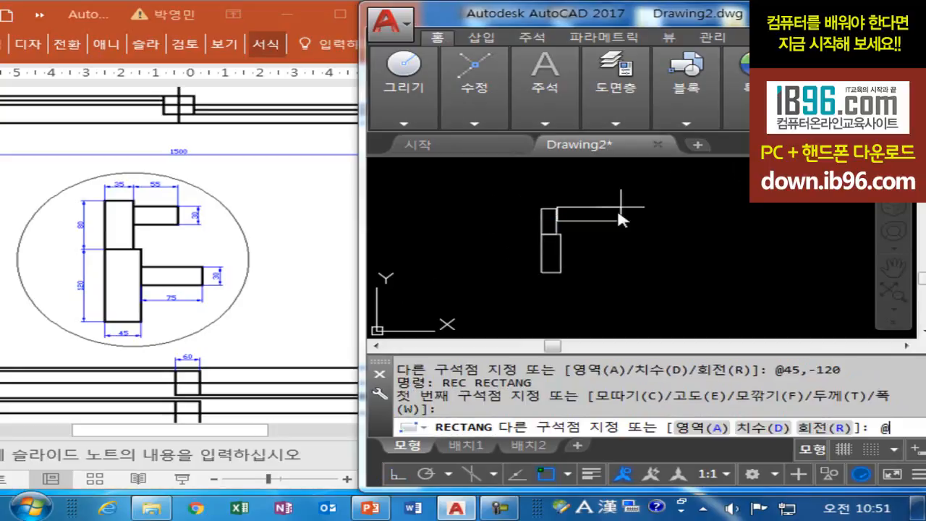
type("@55,30")
key("Return")
Draw a 75 by 30 rectangle up and to the right from the midpoint of the 45 by 120 rectangle's right side
key("Return")
left_click(560, 272)
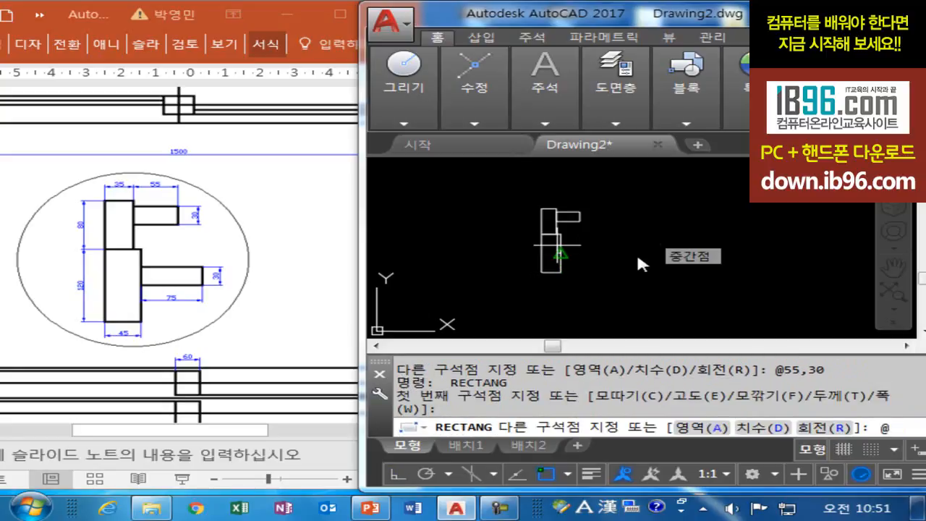
type("@75,30")
key("Return")
scroll(659, 275, "down", 1)
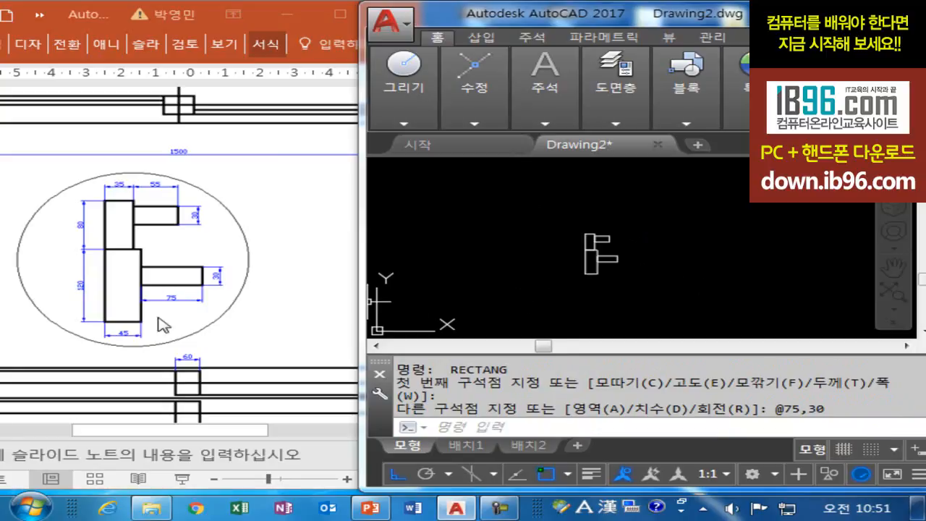
Draw a 1500 long horizontal line rightward from the frame profile's upper-left corner
mouse_move(656, 287)
middle_mouse_down()
mouse_move(598, 289)
mouse_move(532, 268)
middle_mouse_up()
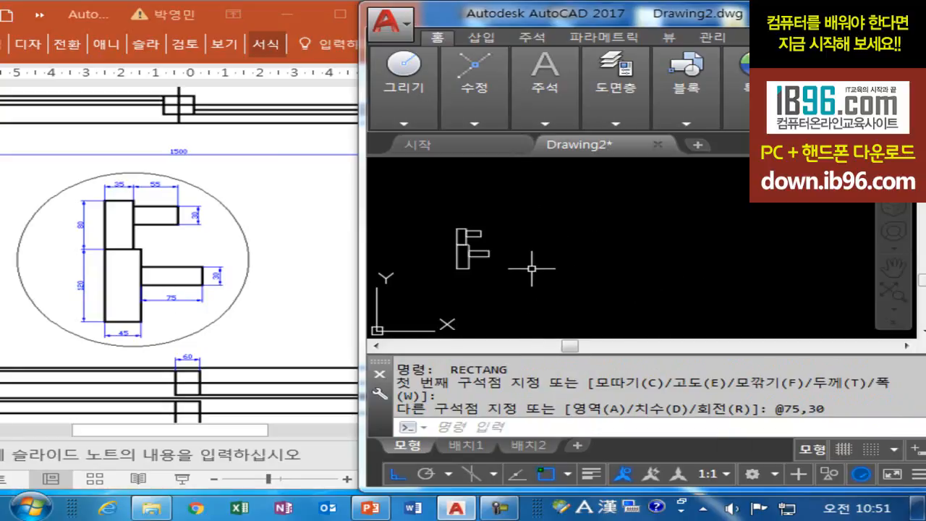
type("l")
key("Return")
left_click(445, 217)
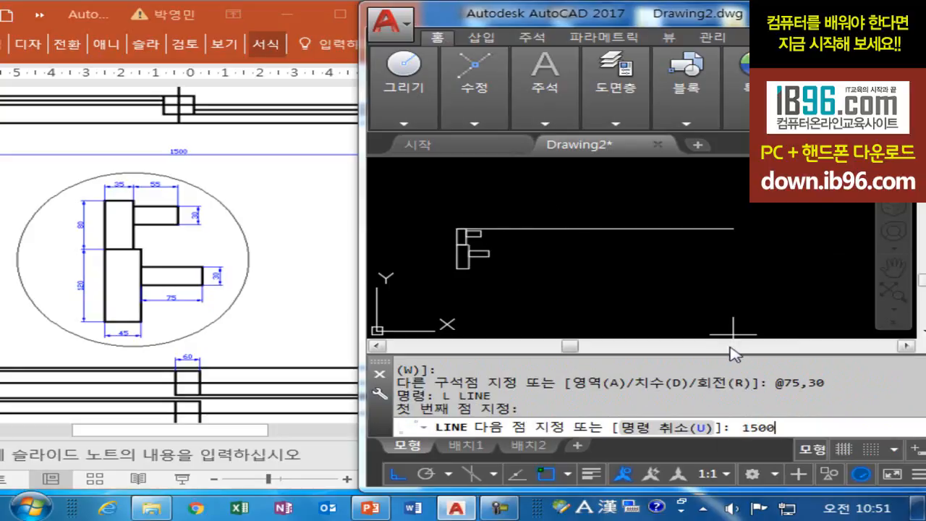
type("1500")
key("Return")
key("Return")
scroll(655, 304, "down", 2)
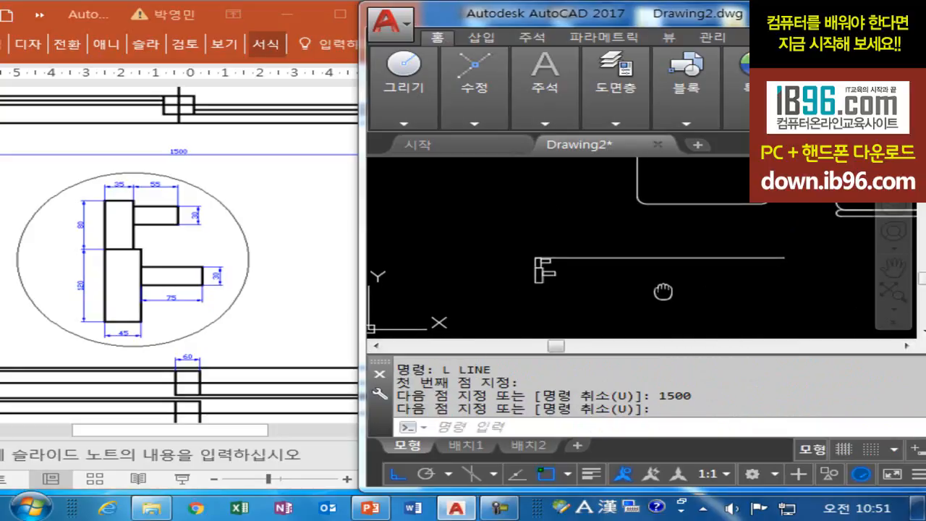
Show the window plan's left end on the PowerPoint slide, and in AutoCAD mirror the four-rectangle profile about the 1500 line's midpoint, keeping the original
left_click(275, 264)
left_click_drag(186, 431, 108, 430)
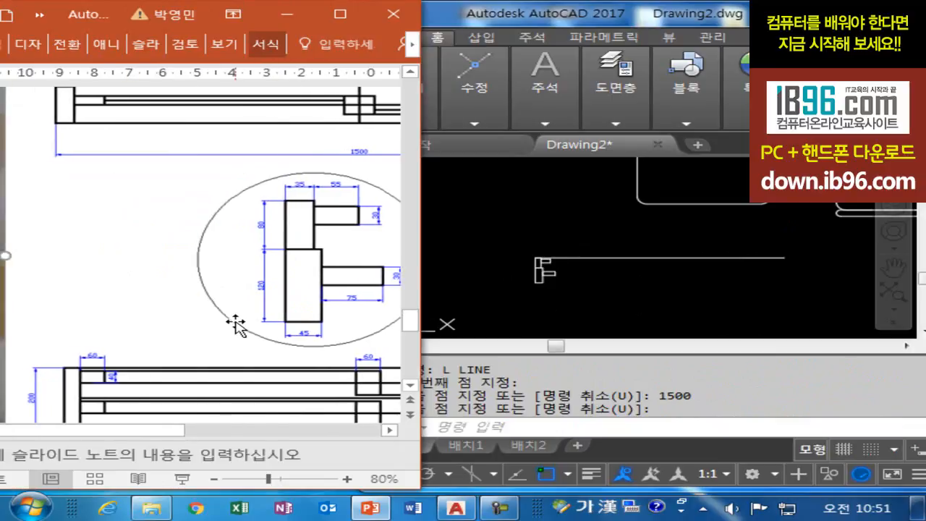
scroll(236, 326, "up", 1)
left_click(560, 282)
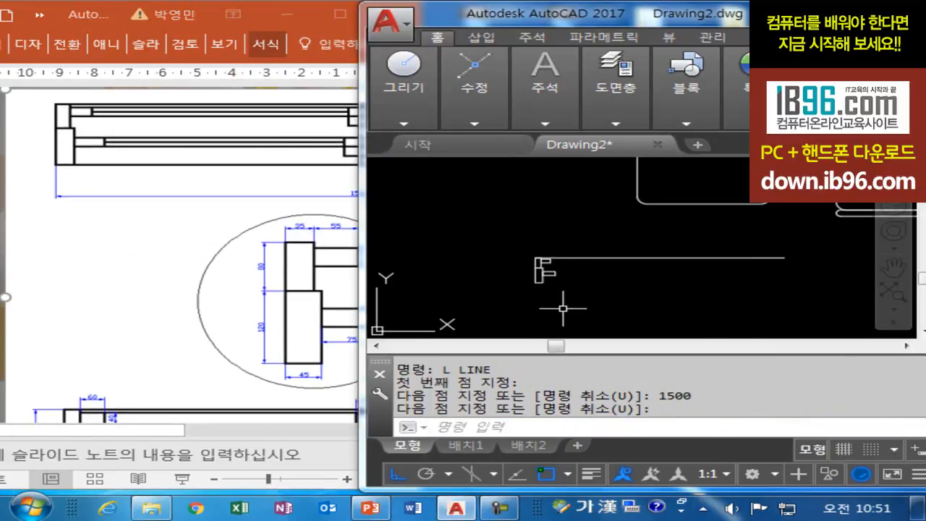
type("mi")
key("Return")
left_click(521, 246)
left_click(579, 285)
key("Return")
left_click(659, 258)
left_click(666, 295)
key("Return")
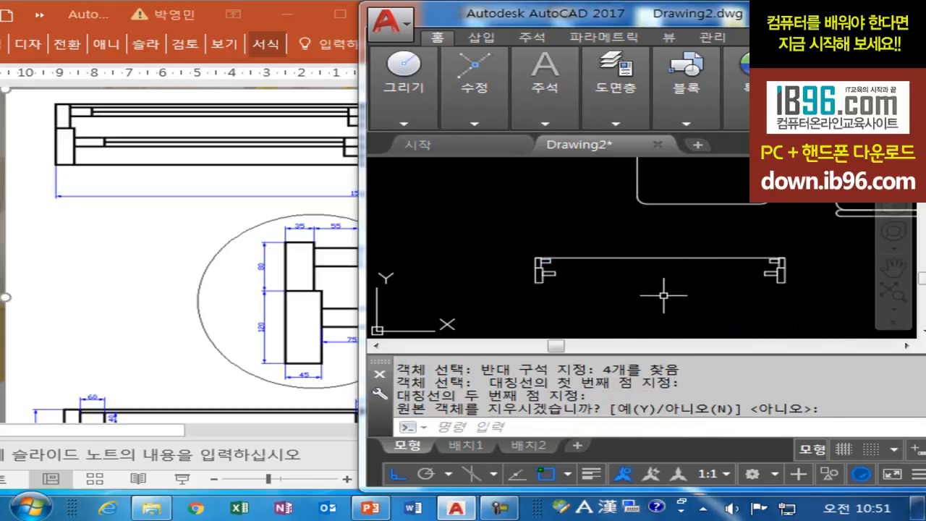
Draw a horizontal line connecting the bottom corners of the original and mirrored frame profiles
type("l")
key("Return")
left_click(543, 282)
left_click(778, 283)
key("Return")
scroll(575, 275, "up", 2)
key("Escape")
Draw a horizontal line between the inner upper corners of the two 45 by 120 rectangles
key("Return")
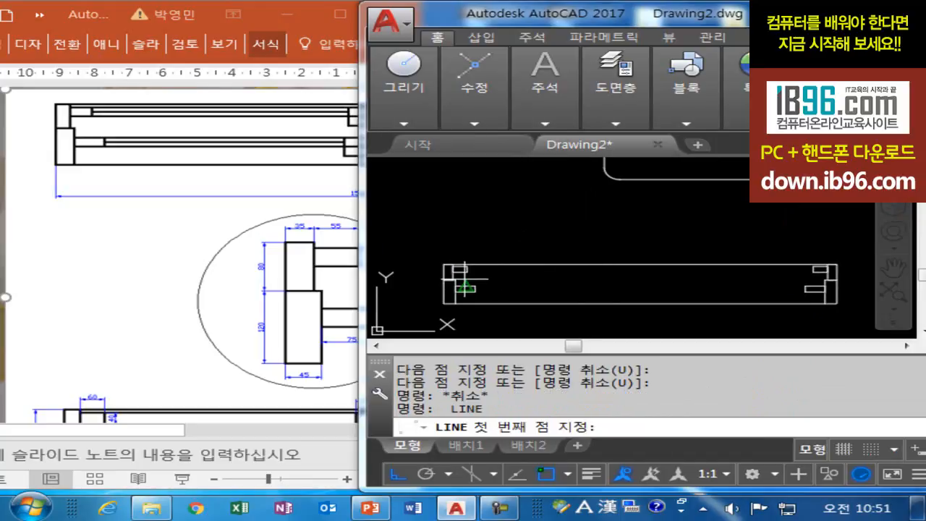
left_click(456, 279)
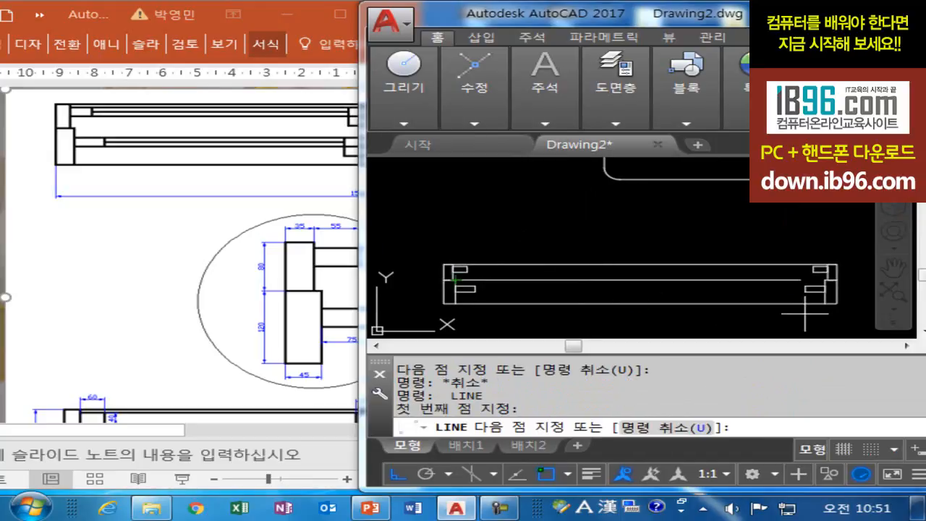
scroll(823, 280, "up", 6)
left_click(829, 282)
scroll(657, 266, "down", 4)
middle_click_drag(633, 268, 645, 262)
key("Escape")
key("Escape")
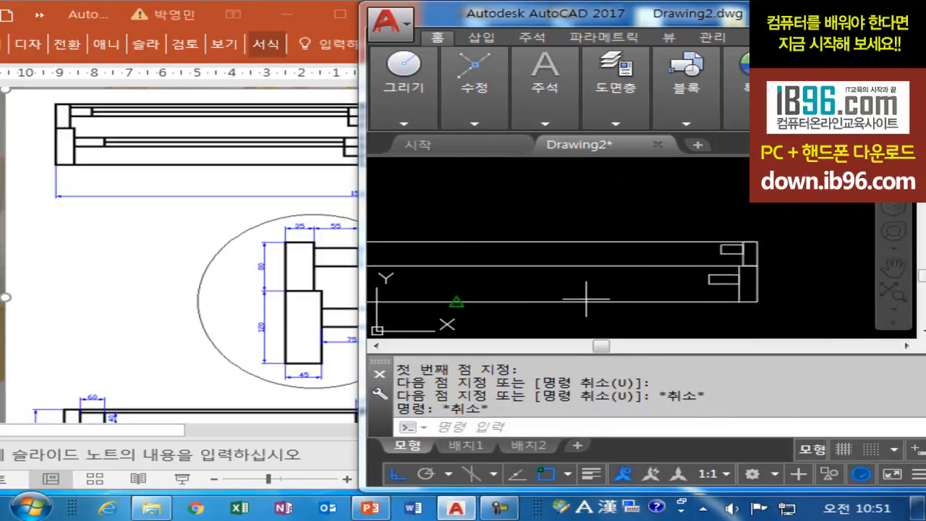
Draw a vertical centre line from the bottom line's midpoint up to the top line
key("Return")
left_click(446, 299)
left_click(447, 219)
scroll(507, 289, "down", 3)
middle_click_drag(550, 304, 622, 293)
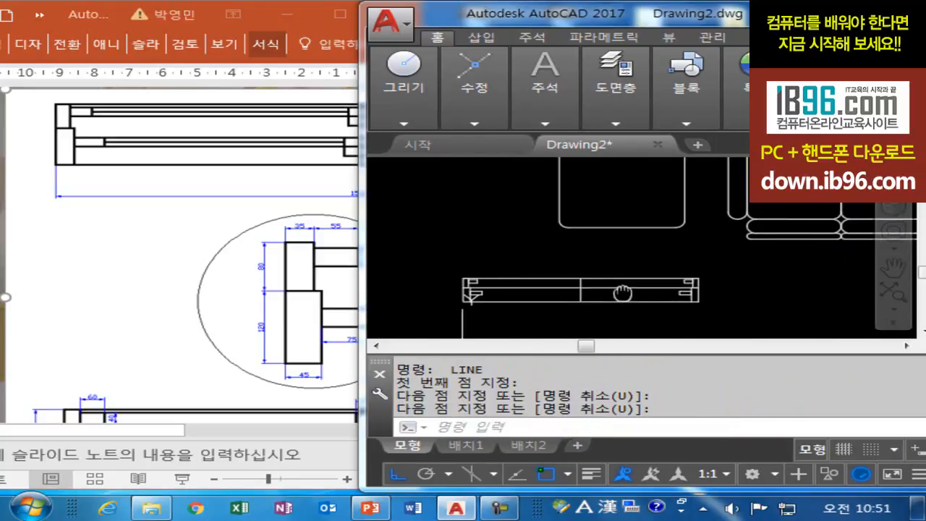
Check the centre joint on the PowerPoint slide, and in AutoCAD copy the left 55 by 30 rectangle horizontally so it is centred on the centre line
left_click(181, 183)
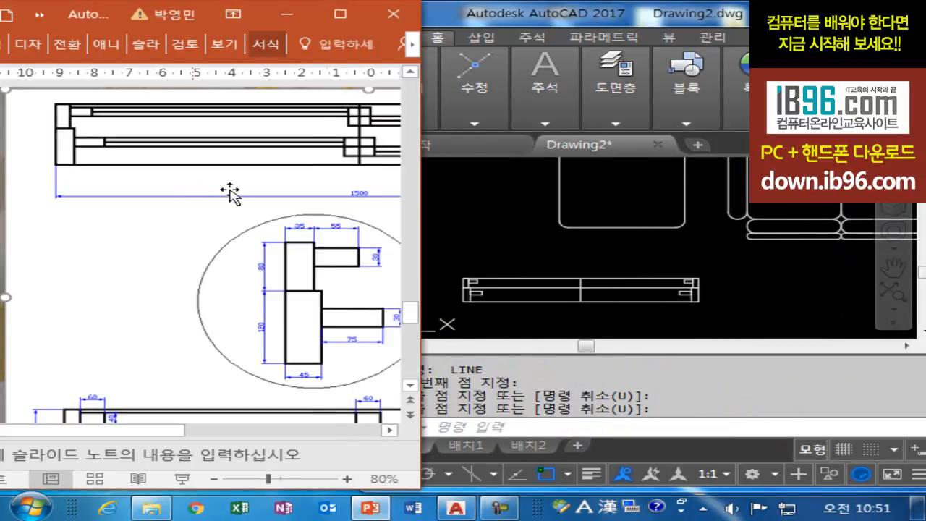
left_click(531, 222)
scroll(527, 244, "up", 3)
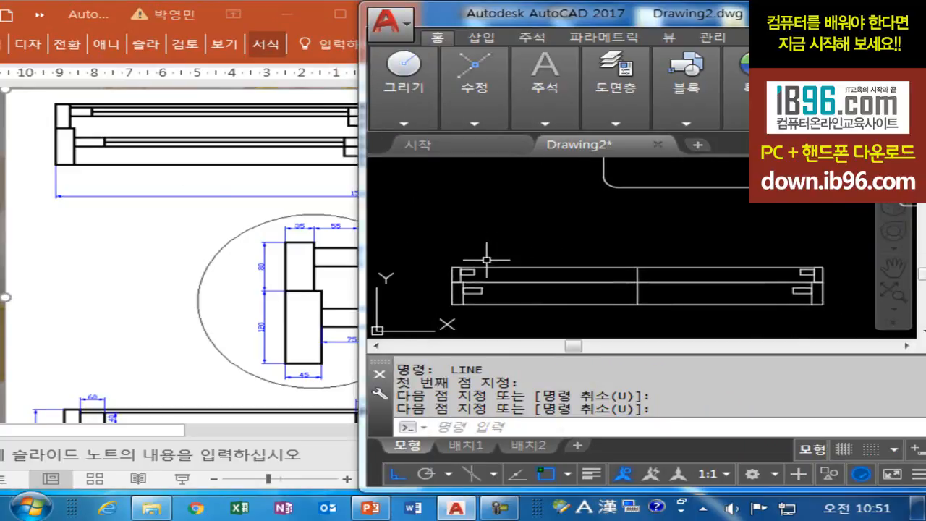
type("cp")
key("Return")
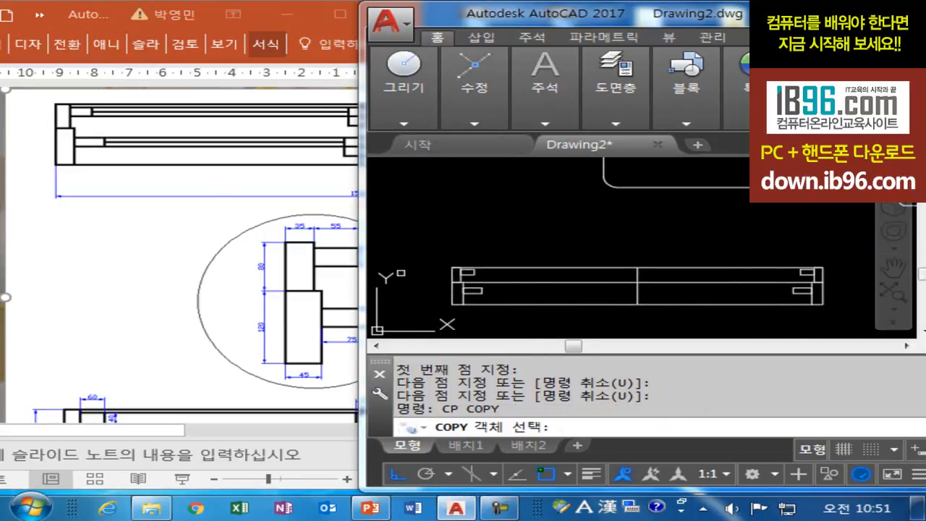
scroll(460, 283, "up", 3)
left_click(478, 260)
key("Return")
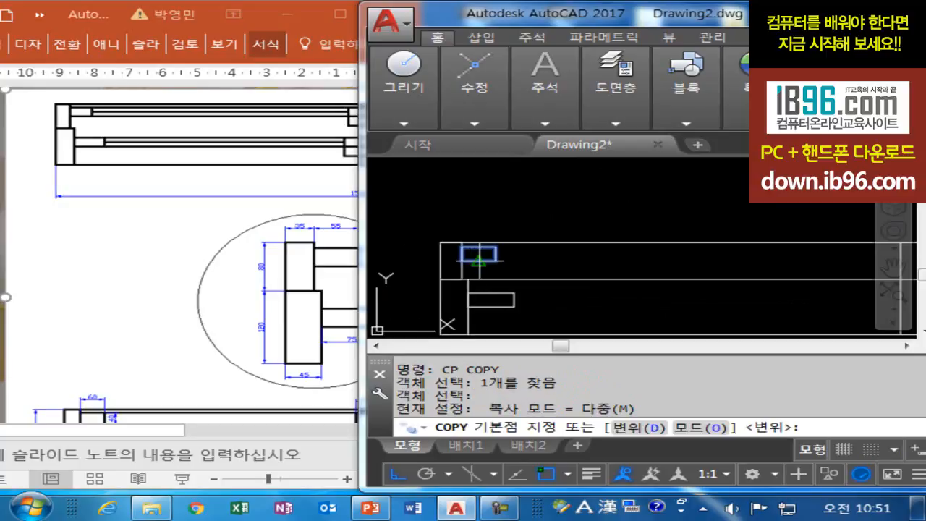
left_click(480, 250)
scroll(726, 268, "up", 2)
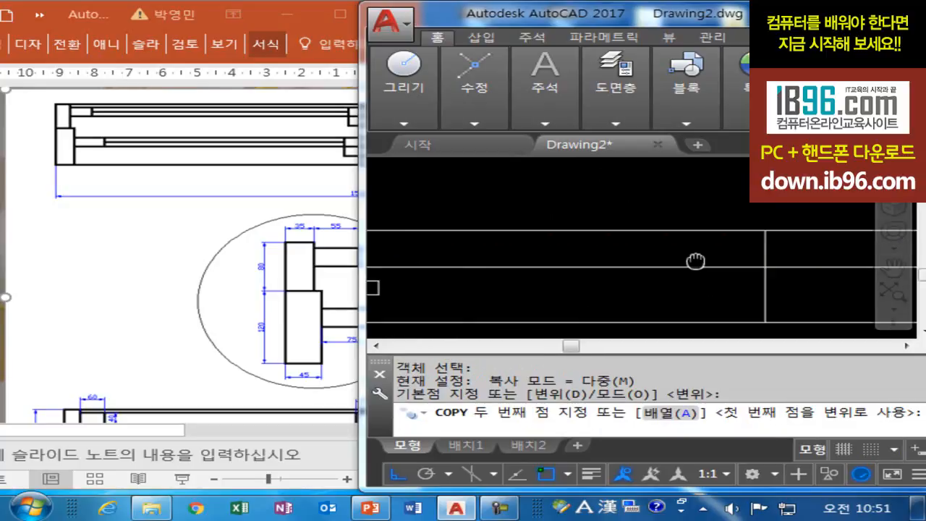
left_click(773, 236)
scroll(773, 236, "down", 2)
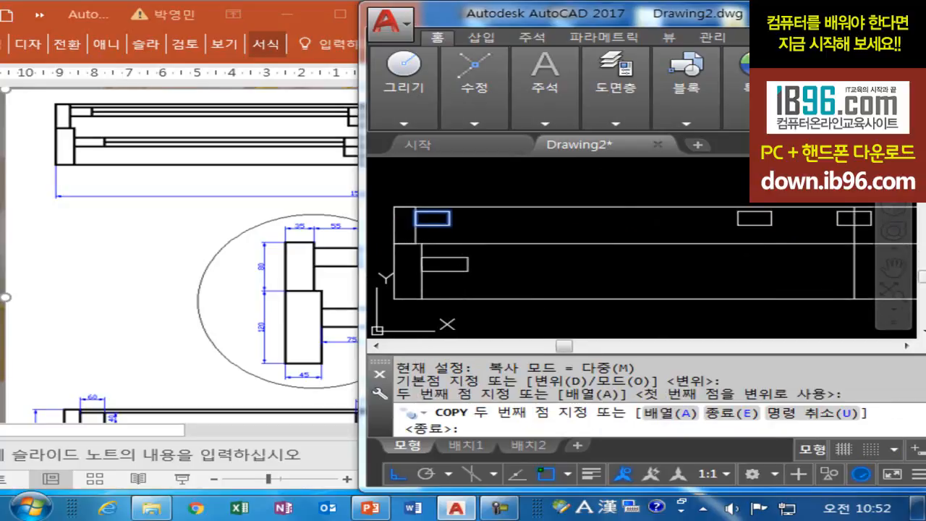
key("Escape")
Copy the left 75 by 30 rectangle horizontally so its top edge's midpoint sits on the centre line
key("Return")
left_click(444, 257)
key("Return")
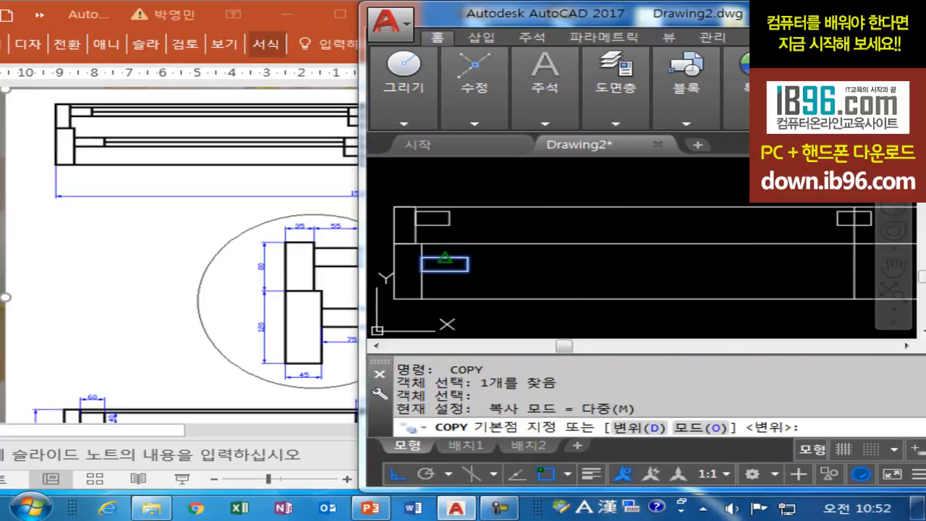
left_click(444, 258)
left_click(855, 257)
key("Escape")
key("Escape")
Draw a line joining the facing upper corners of the left and central 55 by 30 rectangles
type("l")
key("Return")
left_click(449, 211)
key("Escape")
key("Return")
left_click(449, 211)
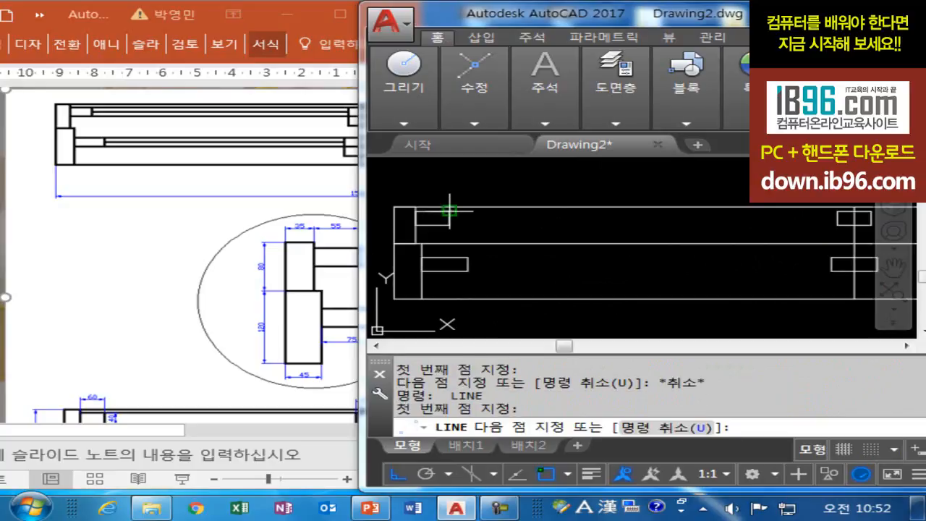
left_click(837, 211)
key("Escape")
key("Escape")
Join the facing ends of the two 55 by 30 rectangles with lines at their lower corners and at their midpoints
key("Return")
left_click(838, 218)
left_click(449, 217)
key("Escape")
key("Escape")
key("Return")
left_click(450, 217)
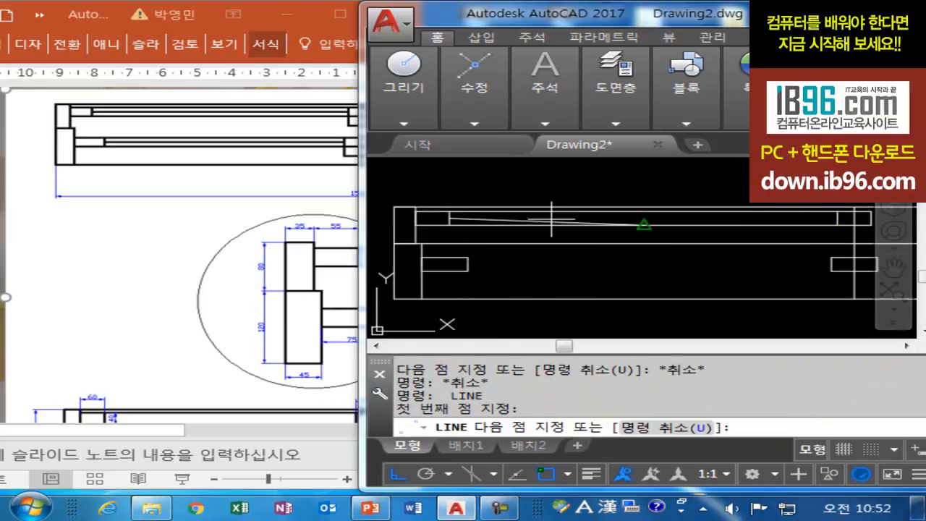
left_click(838, 217)
key("Escape")
key("Escape")
Join the facing ends of the left and central 75 by 30 rectangles with three lines at their upper corners, lower corners and midpoints
key("Return")
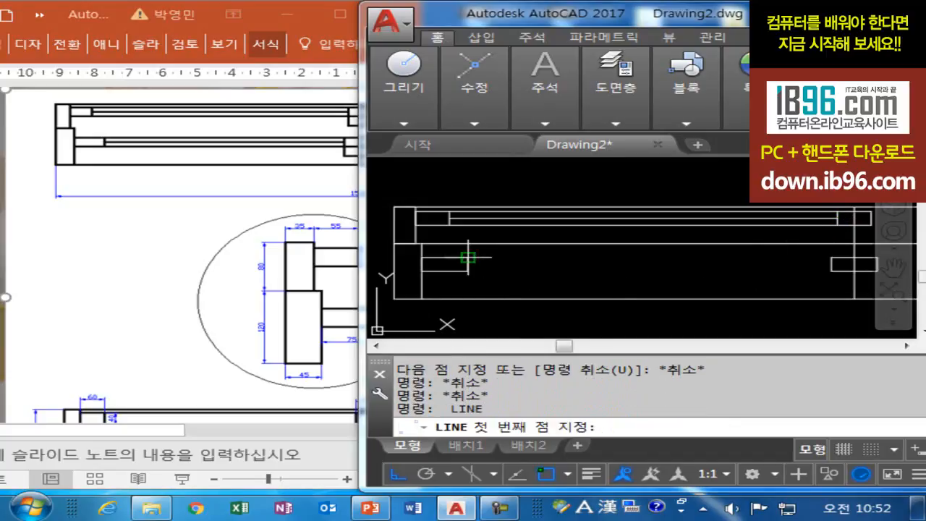
left_click(468, 257)
left_click(831, 257)
key("Escape")
key("Return")
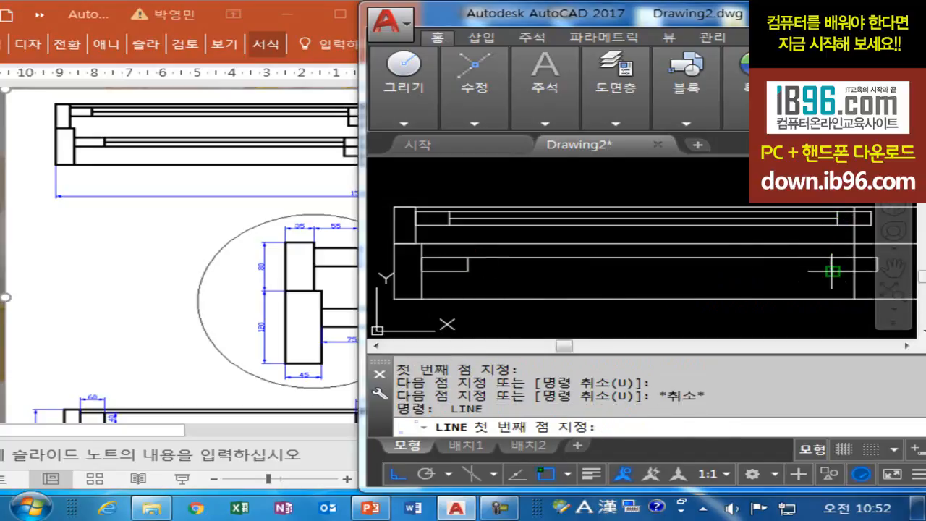
left_click(468, 262)
key("Escape")
key("Escape")
key("Return")
left_click(468, 262)
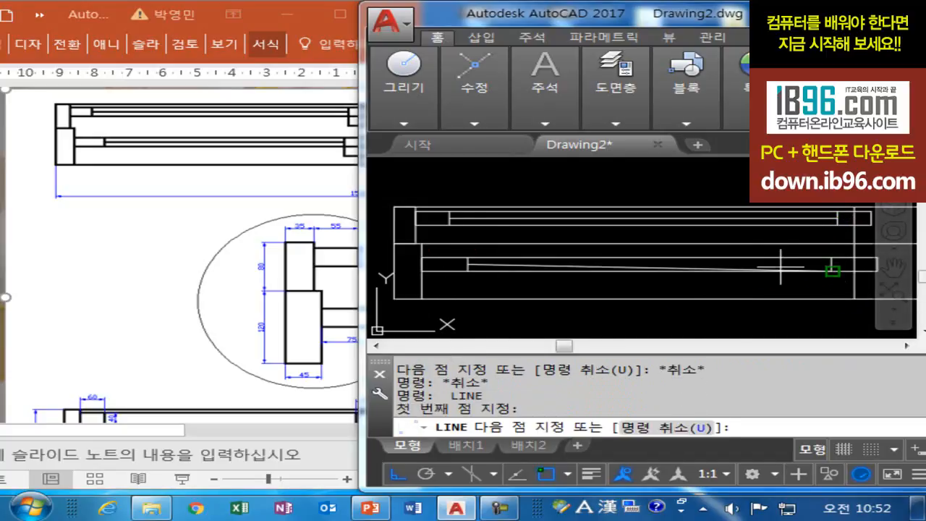
left_click(832, 264)
key("Return")
Show the window plan's right half on the PowerPoint slide, and in AutoCAD move the right 55 by 30 rectangle down by its own height
scroll(688, 270, "down", 2)
mouse_move(689, 272)
middle_mouse_down()
mouse_move(627, 282)
mouse_move(537, 276)
middle_mouse_up()
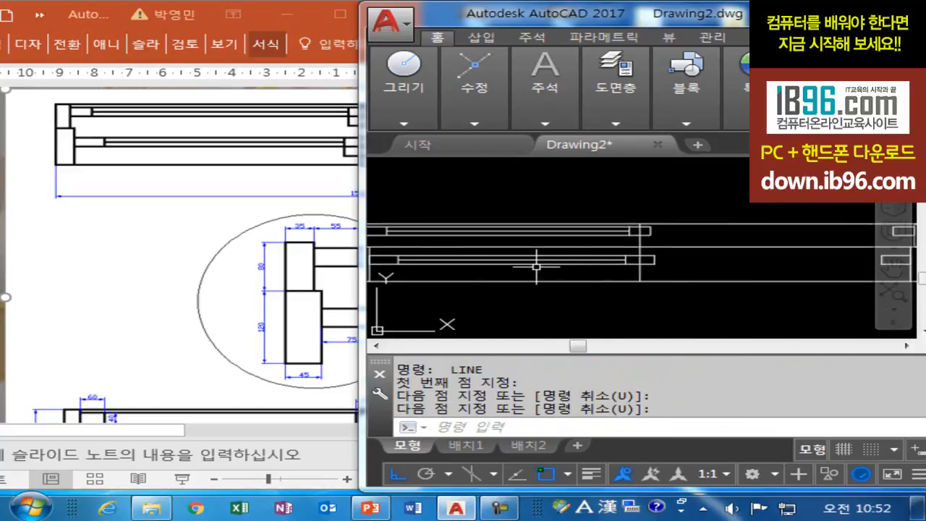
left_click(277, 171)
left_click_drag(166, 430, 300, 432)
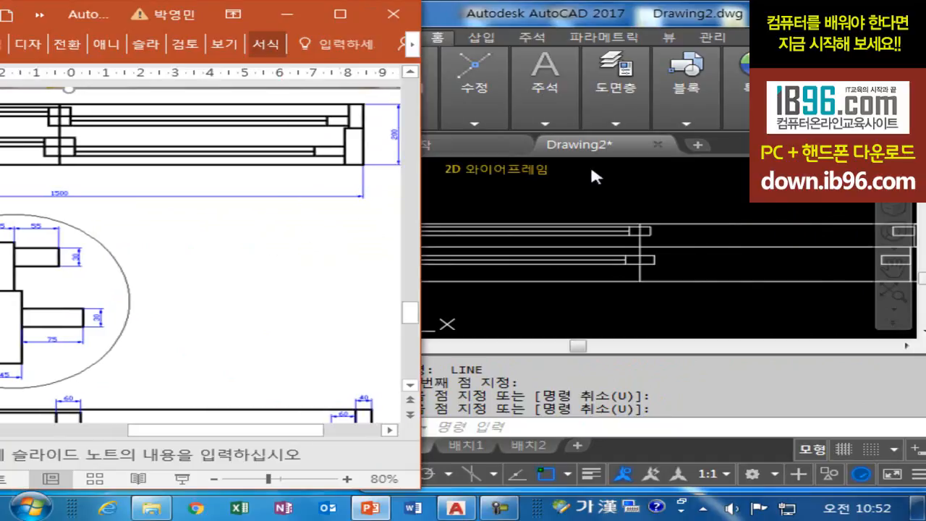
left_click(533, 170)
middle_click_drag(771, 273, 602, 269)
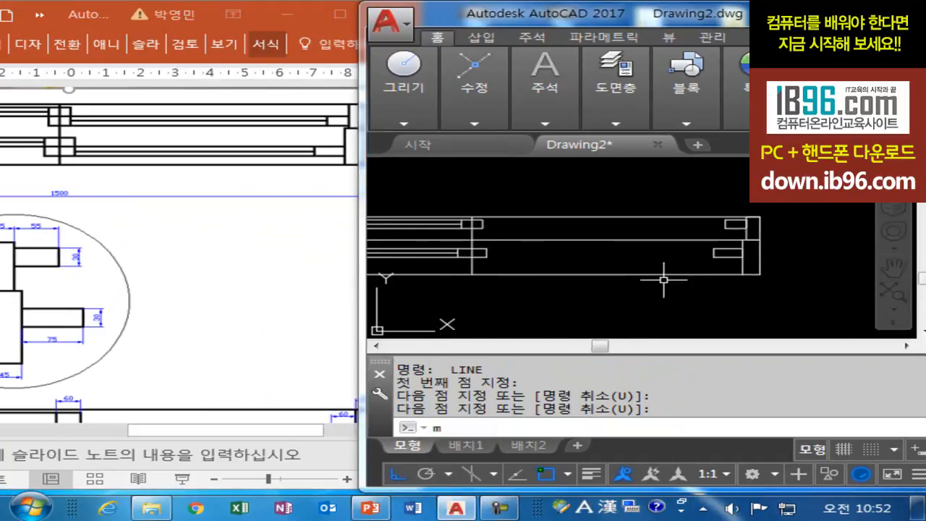
type("m")
key("Return")
left_click(744, 224)
scroll(750, 226, "up", 5)
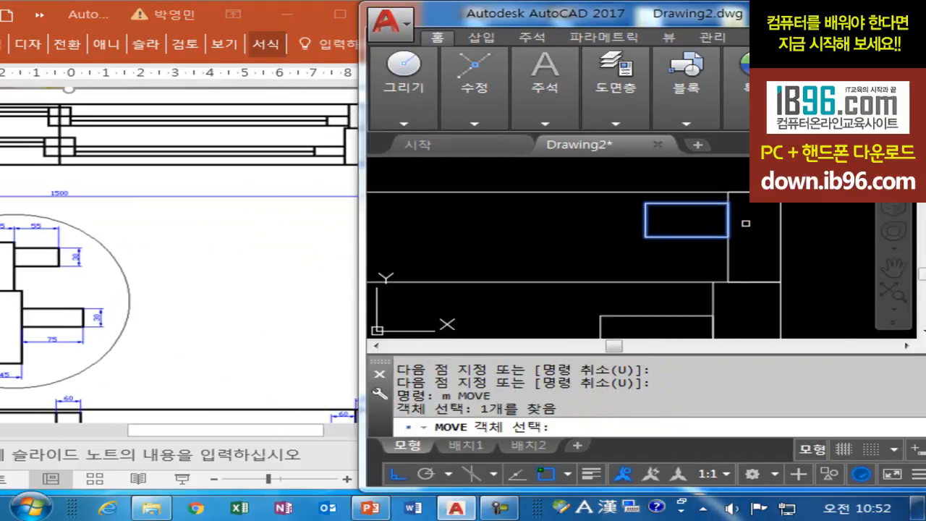
key("Return")
left_click(728, 202)
left_click(728, 238)
Move the right profile's 75 by 30 rectangle down by its own height
middle_click_drag(726, 313, 775, 174)
key("Escape")
key("Escape")
type("m")
key("Return")
left_click(732, 177)
left_click(707, 190)
left_click(702, 175)
key("Return")
left_click(761, 178)
left_click(761, 212)
Copy the right 55 by 30 rectangle to the centre line, directly beneath the central 55 by 30 rectangle
scroll(636, 217, "down", 4)
middle_click_drag(637, 217, 792, 259)
key("Escape")
key("Escape")
type("c")
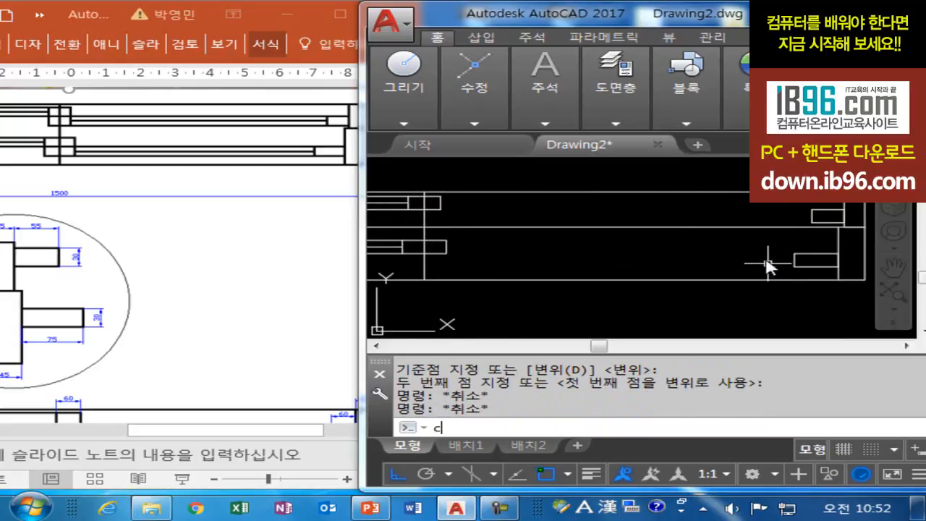
type("p")
key("Return")
left_click(826, 210)
key("Return")
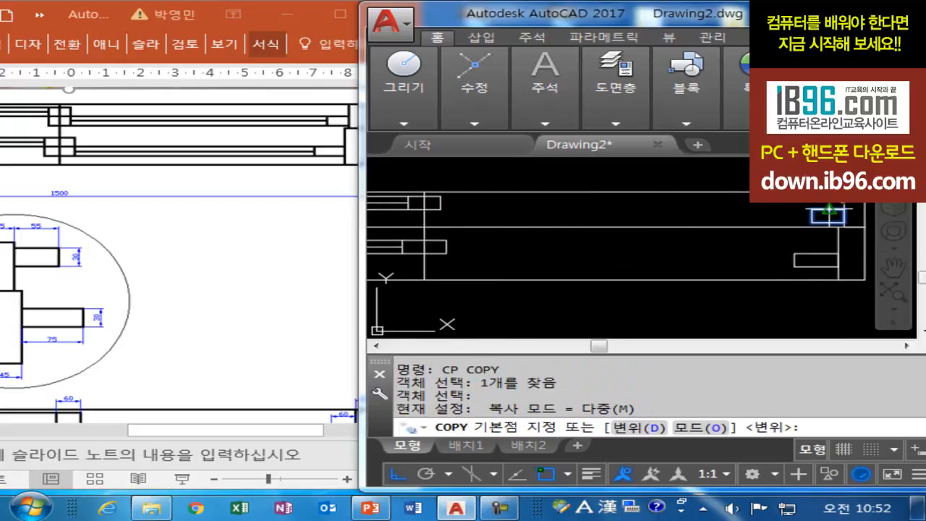
left_click(829, 210)
left_click(425, 208)
key("Escape")
Copy the right 75 by 30 rectangle to the centre line, directly beneath the central 75 by 30 rectangle
key("Return")
left_click(816, 255)
key("Return")
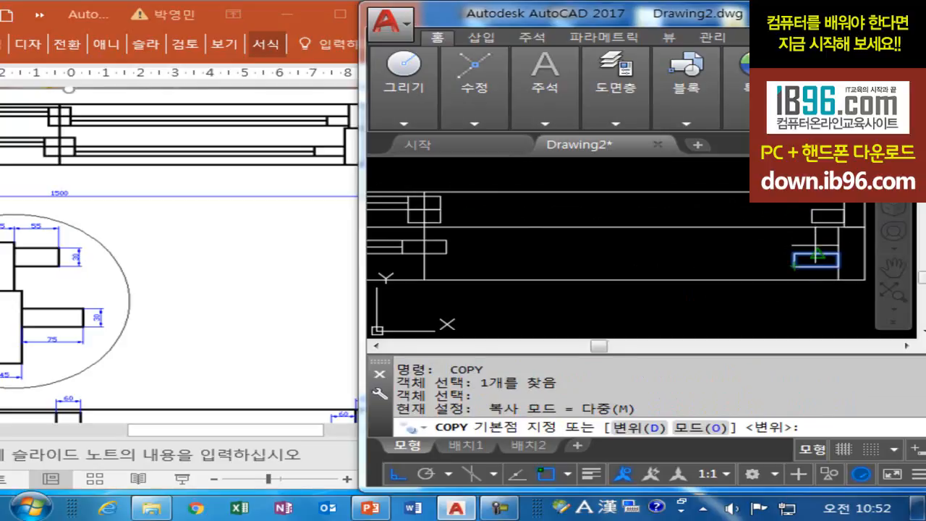
left_click(818, 253)
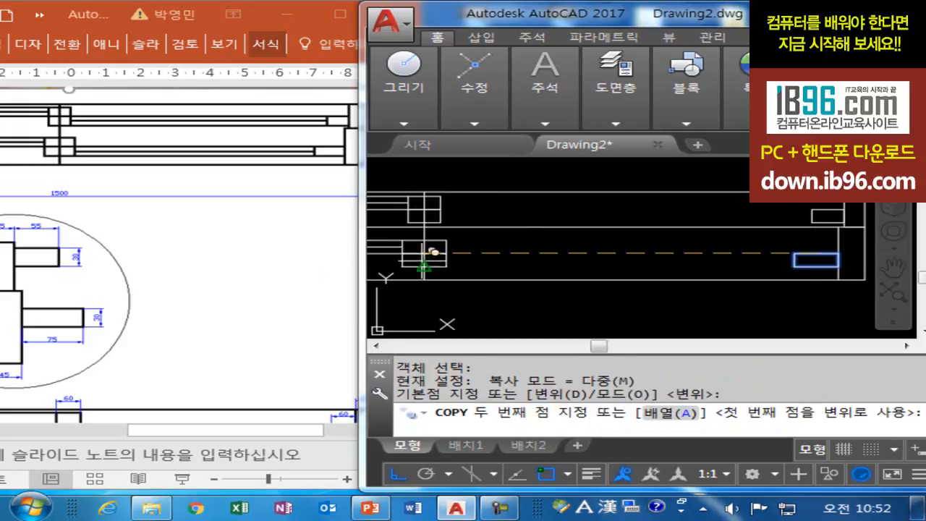
left_click(424, 253)
key("Escape")
key("Escape")
key("Escape")
Join the right 55 by 30 rectangle to its central copy with lines at their facing upper corners and lower corners
type("l")
key("Return")
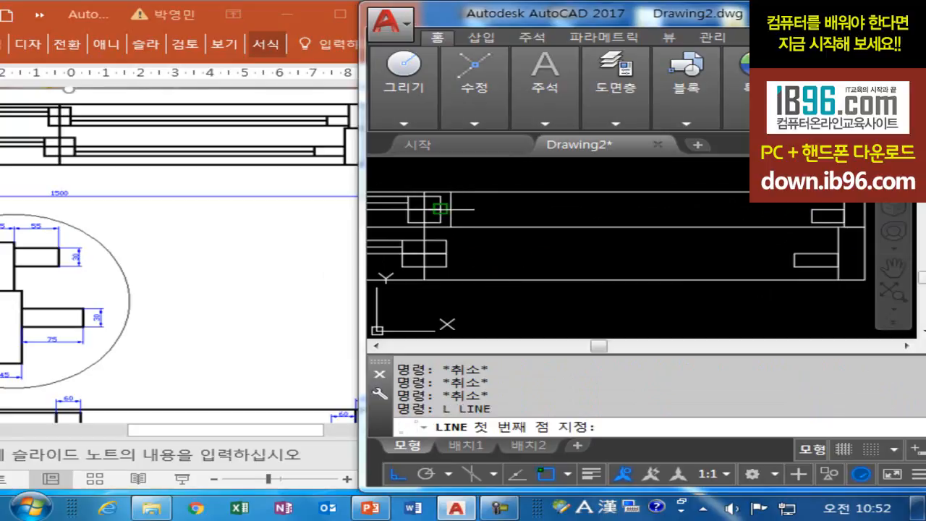
left_click(440, 208)
left_click(812, 211)
key("Escape")
key("Escape")
key("Return")
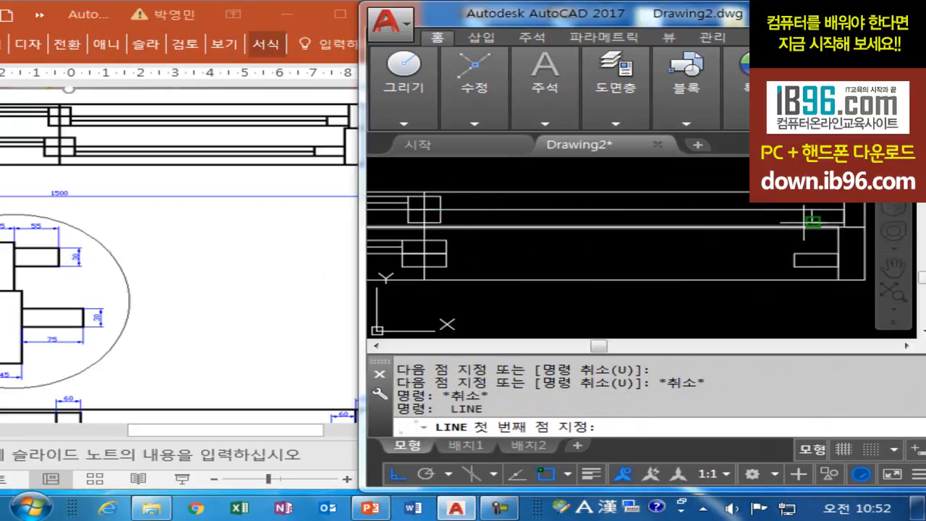
left_click(813, 223)
left_click(441, 222)
key("Escape")
key("Escape")
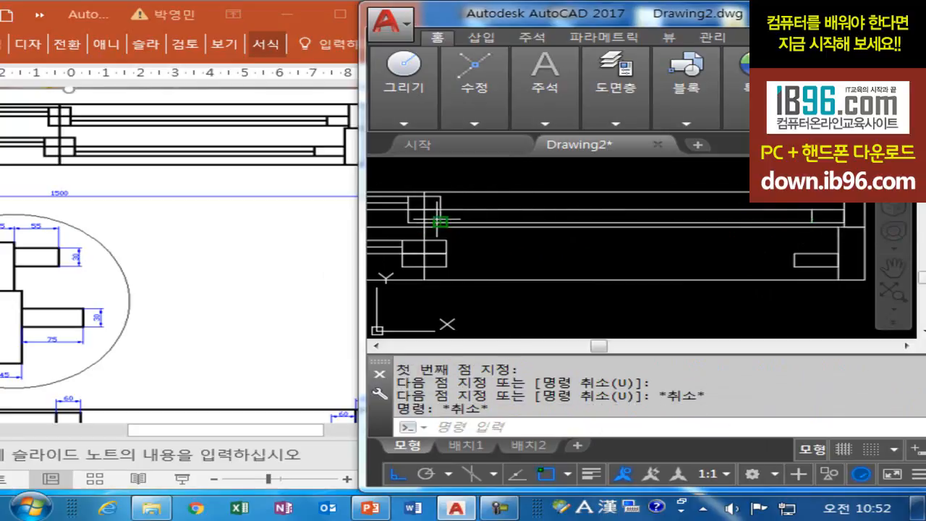
Join the right 55 by 30 rectangle to its central copy with a third line at mid-height
key("Return")
left_click(441, 221)
left_click(812, 223)
key("Escape")
key("Escape")
key("Escape")
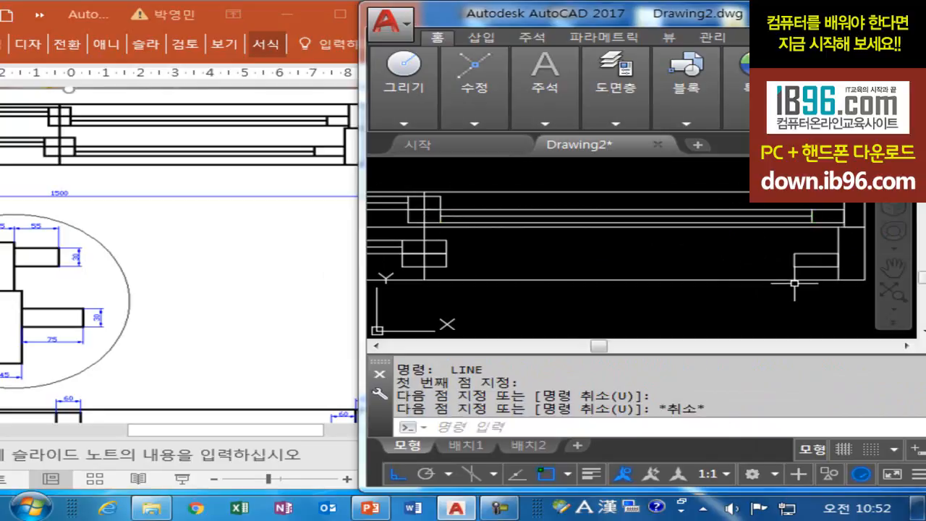
Join the right 75 by 30 rectangle to its central copy with lines at their facing upper corners and lower corners
key("Return")
left_click(794, 253)
left_click(447, 254)
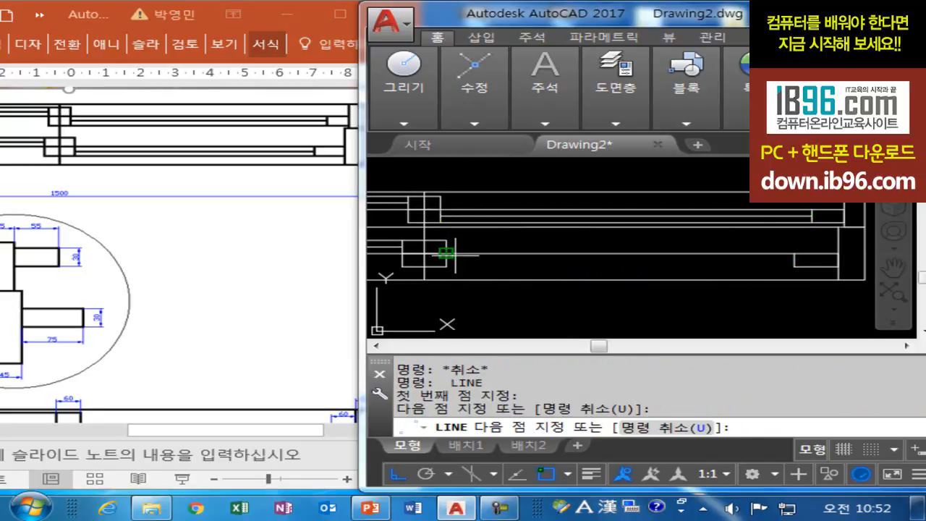
key("Escape")
key("Escape")
key("Return")
left_click(447, 267)
left_click(795, 267)
key("Escape")
key("Escape")
Add a mid-height line between the right 75 by 30 rectangle and its central copy
key("Return")
left_click(794, 260)
left_click(447, 260)
key("Return")
Erase the long horizontal line running between the upper and lower sashes of the window plan
scroll(543, 260, "down", 2)
middle_click_drag(553, 261, 694, 259)
type("e")
key("Return")
left_click(521, 238)
key("Return")
scroll(576, 246, "down", 2)
middle_click_drag(520, 267, 552, 265)
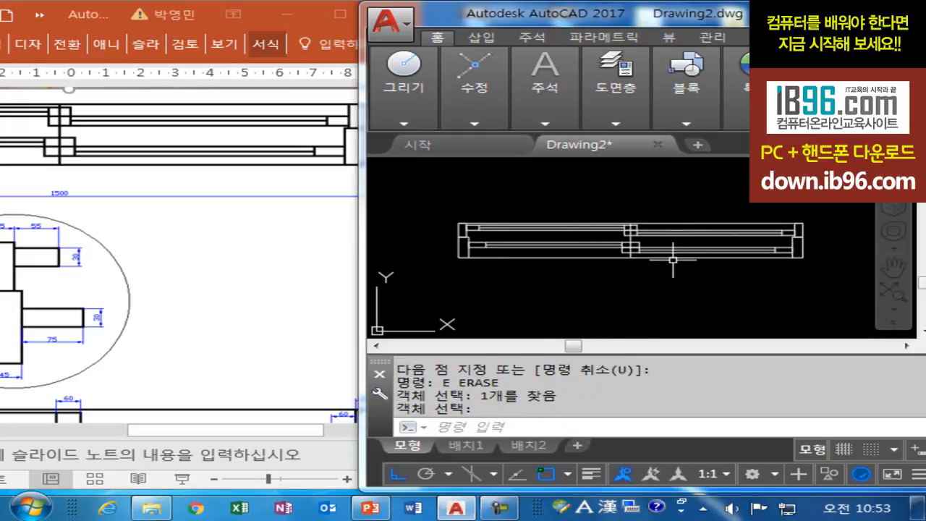
Switch to PowerPoint and bring up the next slide's door plan together with its jamb profile detail
left_click(259, 322)
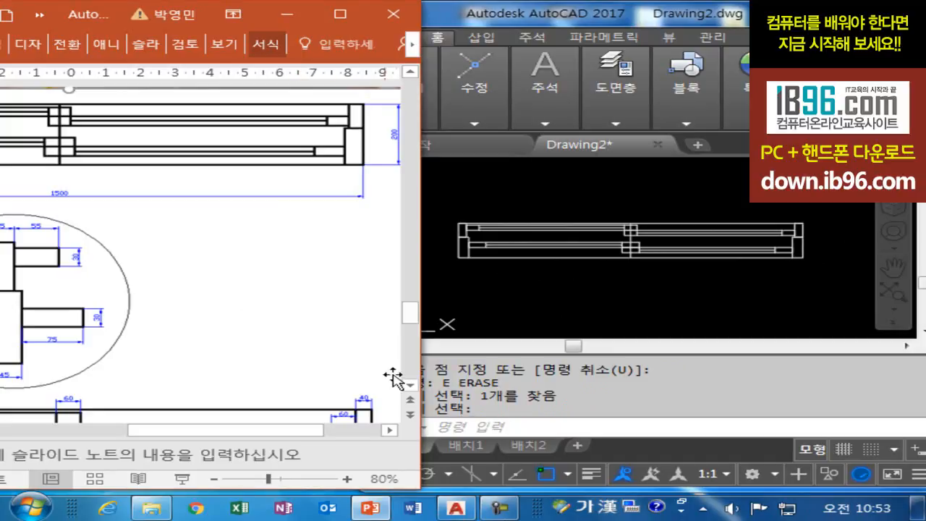
left_click(411, 415)
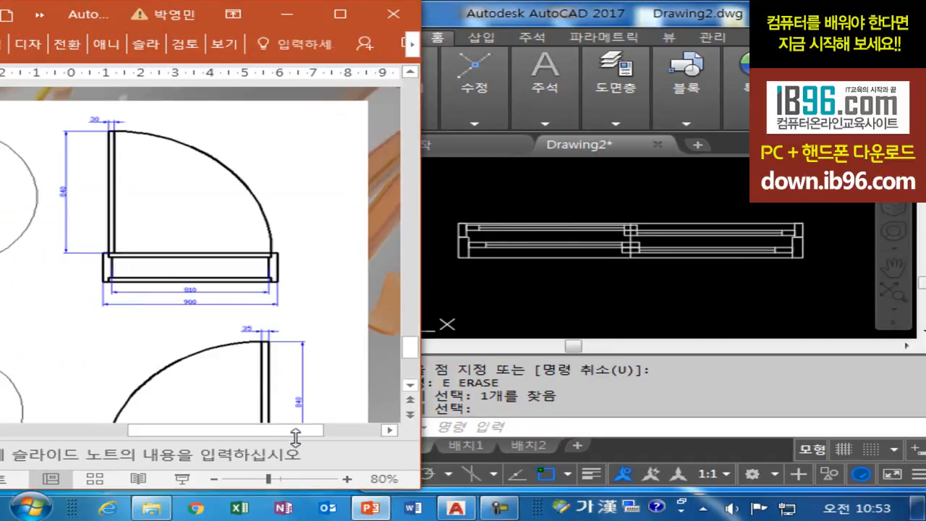
left_click_drag(294, 434, 224, 433)
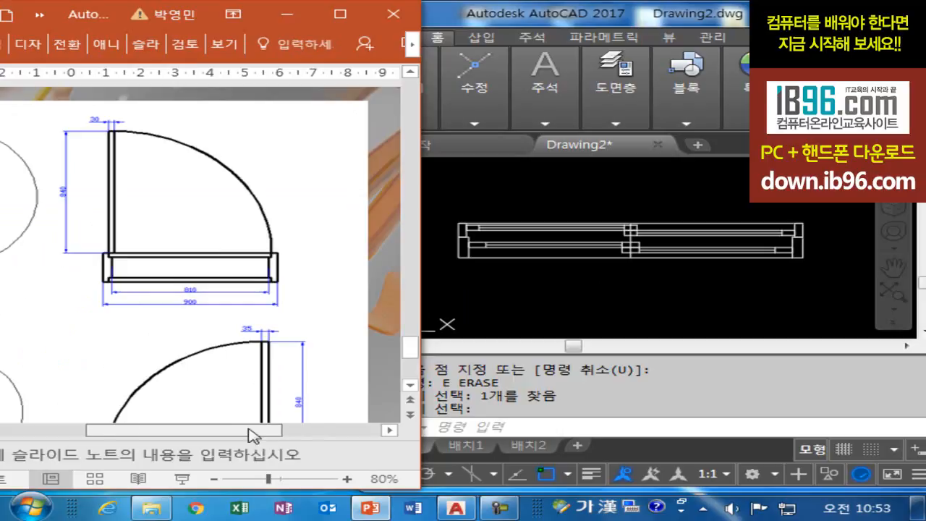
Switch back to AutoCAD and copy the complete sliding window plan straight down beneath the original
left_click(631, 289)
scroll(622, 262, "down", 2)
middle_click_drag(663, 275, 618, 282)
scroll(504, 276, "up", 2)
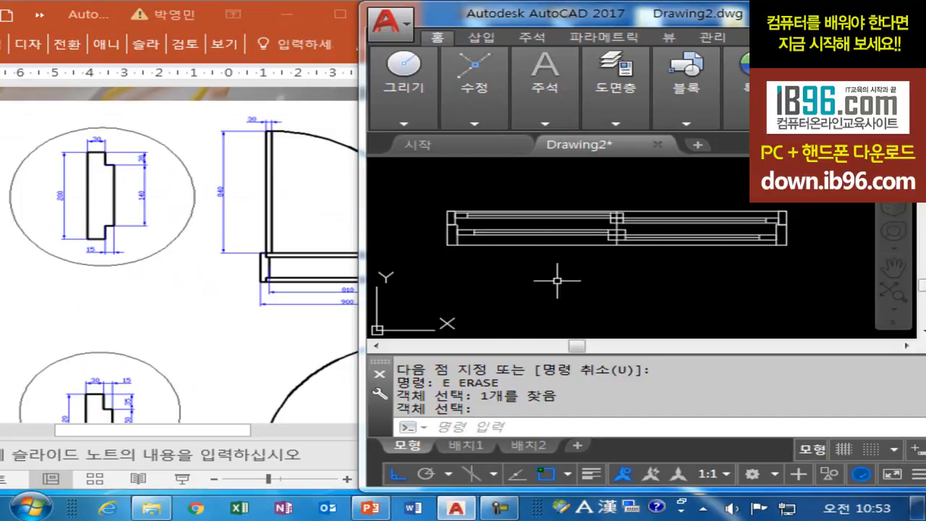
key("Return")
left_click(434, 196)
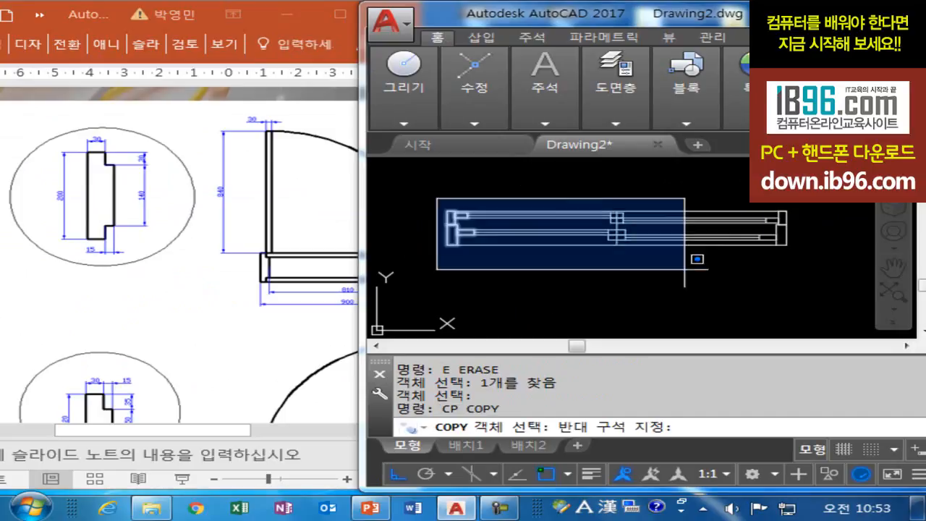
left_click(822, 291)
key("Return")
left_click(820, 236)
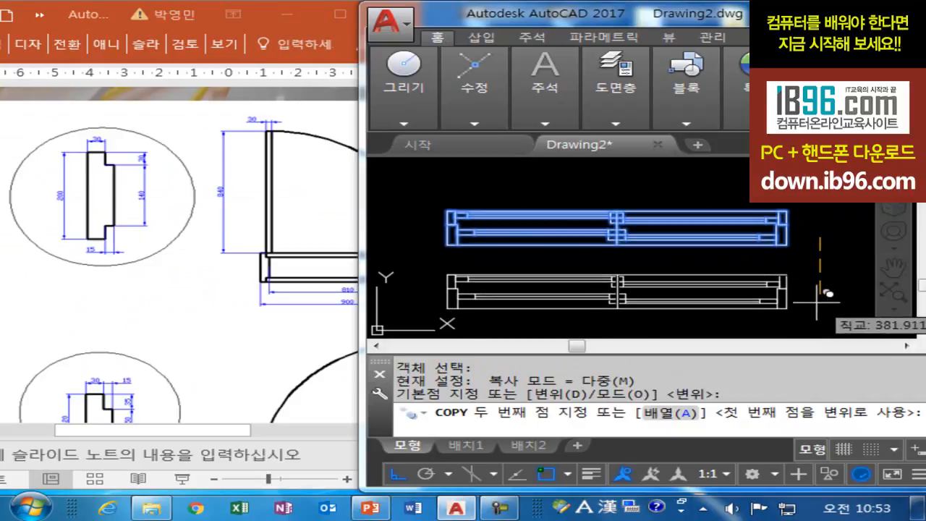
left_click(821, 300)
key("Escape")
mouse_move(723, 293)
middle_mouse_down()
mouse_move(704, 262)
mouse_move(717, 271)
middle_mouse_up()
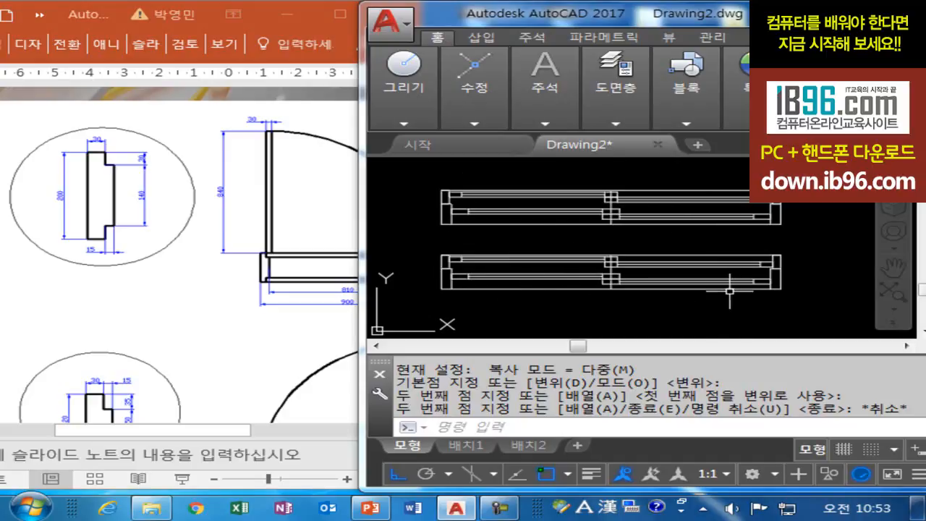
Stretch the right end of the copied window plan 300 to the left
type("s")
key("Return")
left_click(796, 246)
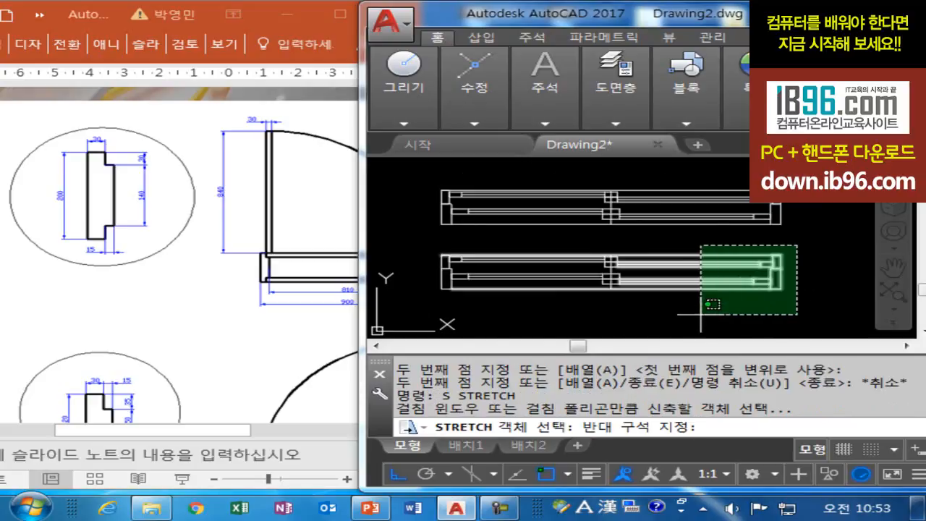
left_click(684, 325)
key("Return")
left_click(781, 289)
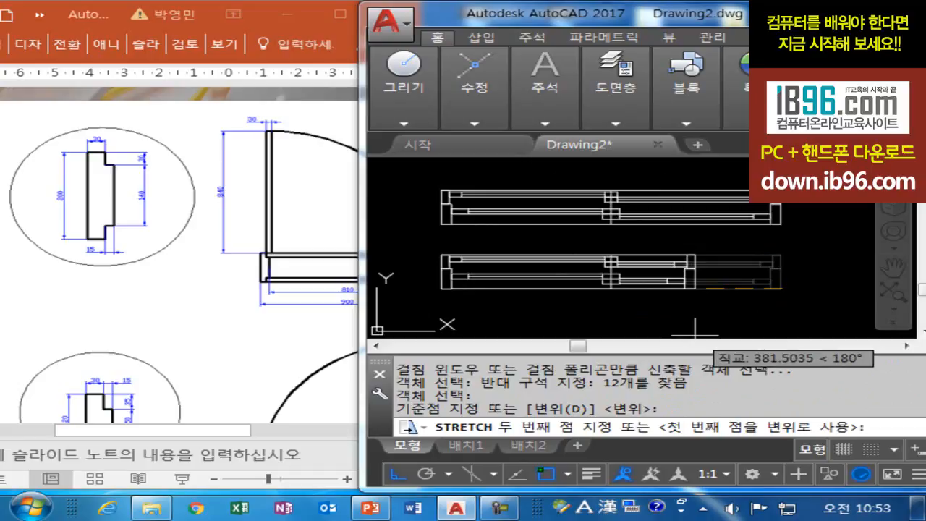
key("Return")
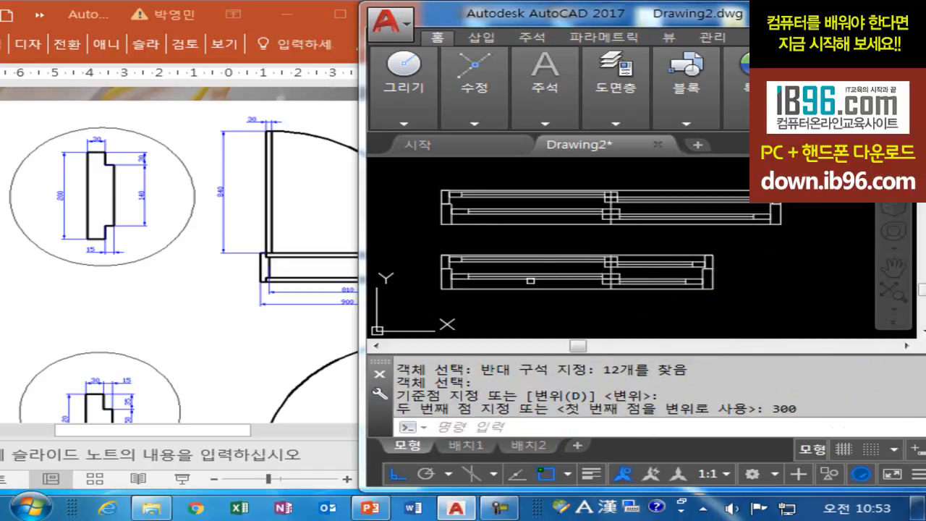
Stretch the left end of the copied window plan 300 to the right
key("Return")
left_click(463, 243)
left_click(404, 321)
key("Return")
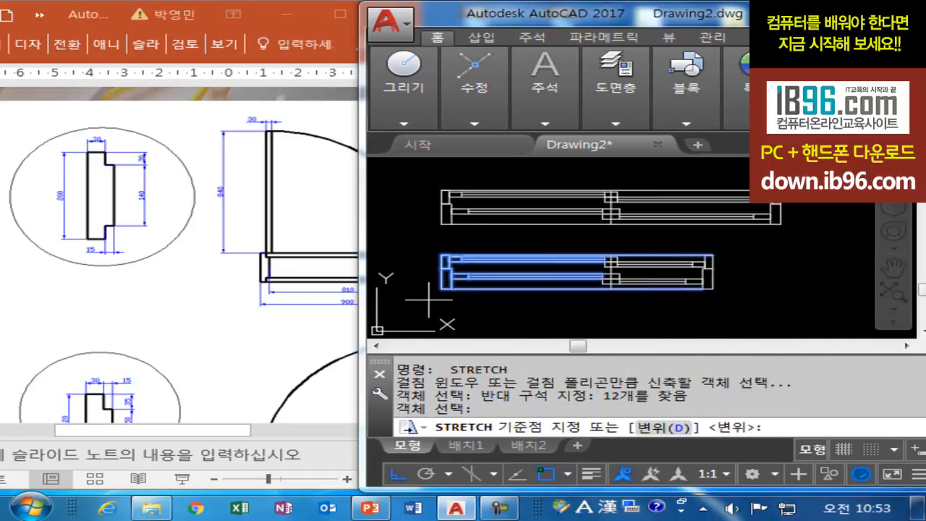
left_click(441, 288)
type("30")
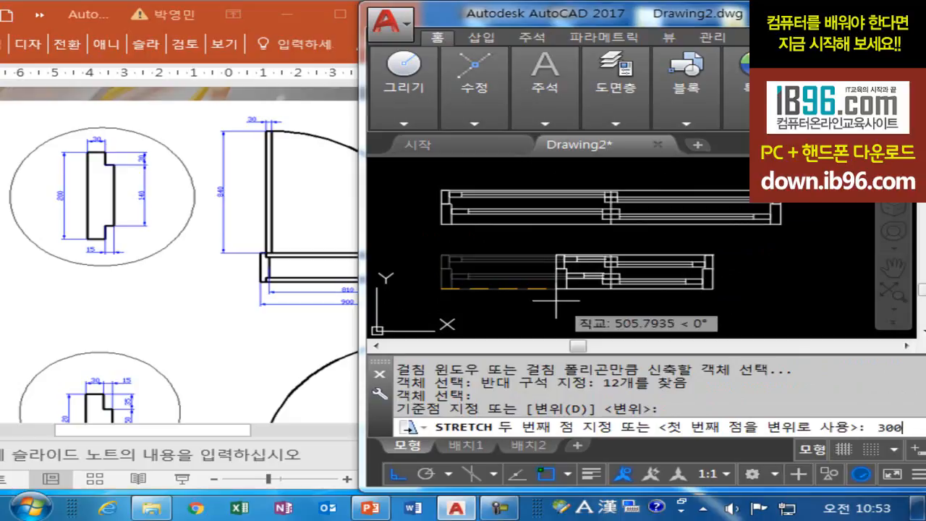
type("0")
key("Return")
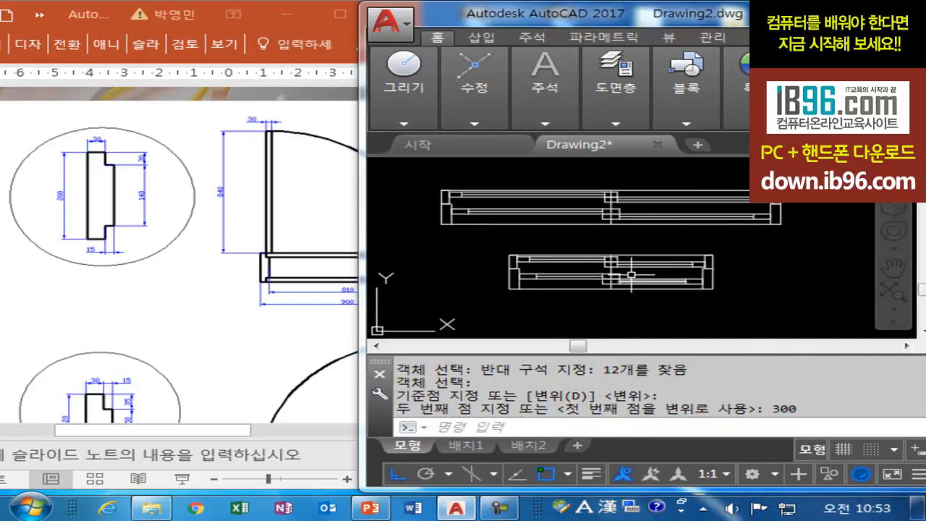
Begin a door jamb outline in the empty space right of the windows: 200 down, 30 right, 30 up and 15 right
middle_click_drag(631, 275, 341, 302)
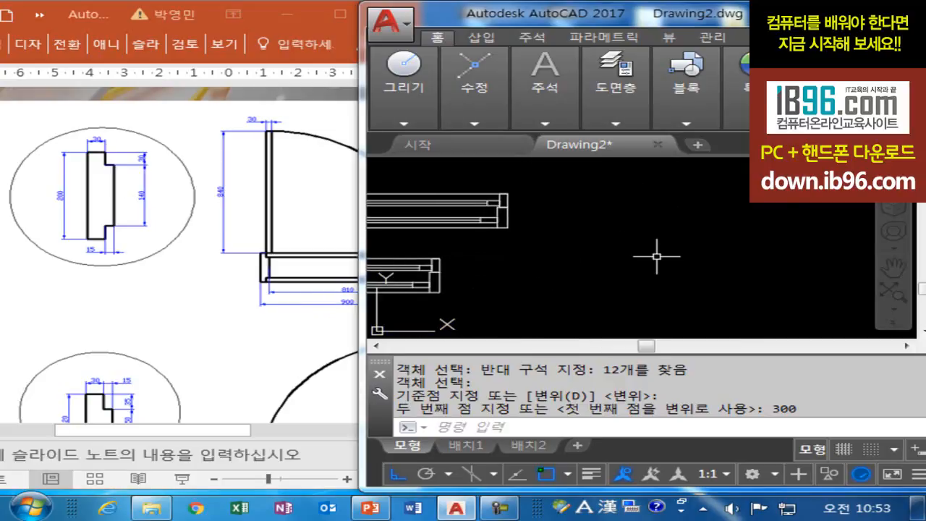
key("Return")
left_click(634, 248)
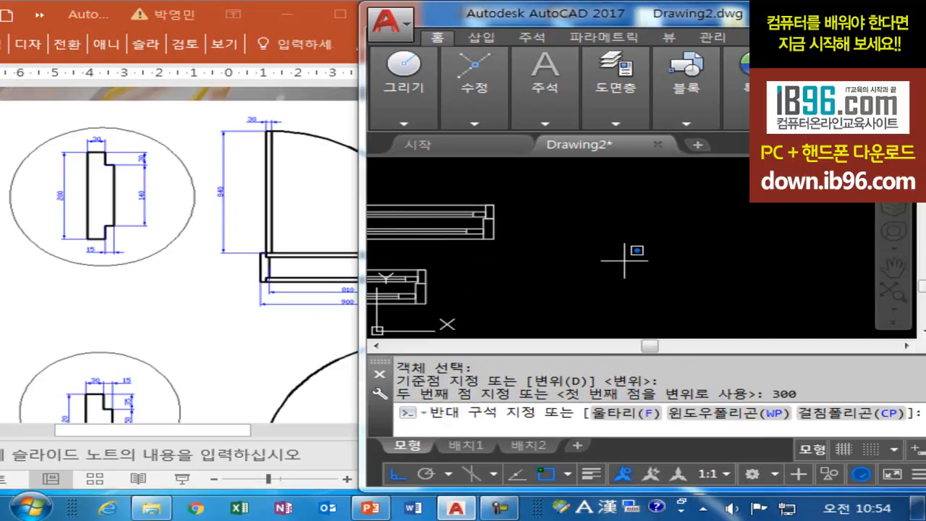
type("l")
key("Return")
left_click(587, 194)
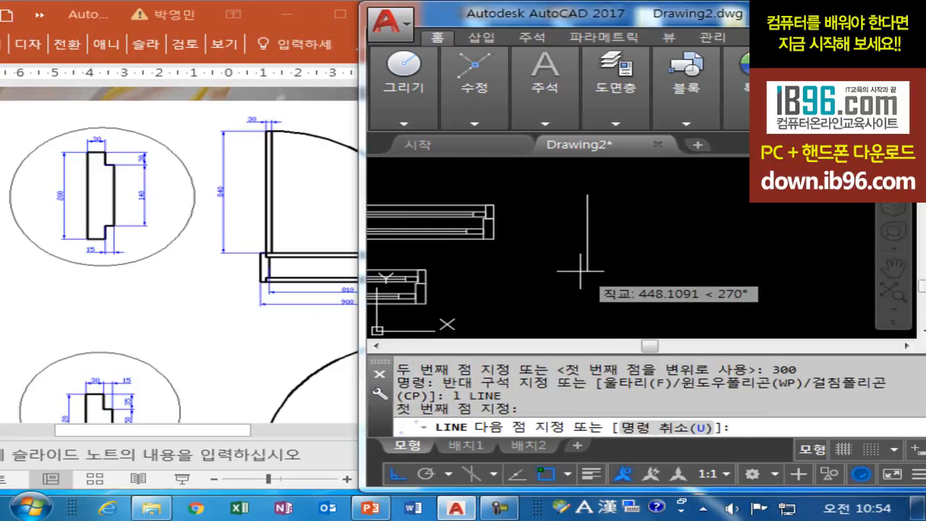
type("200")
key("Return")
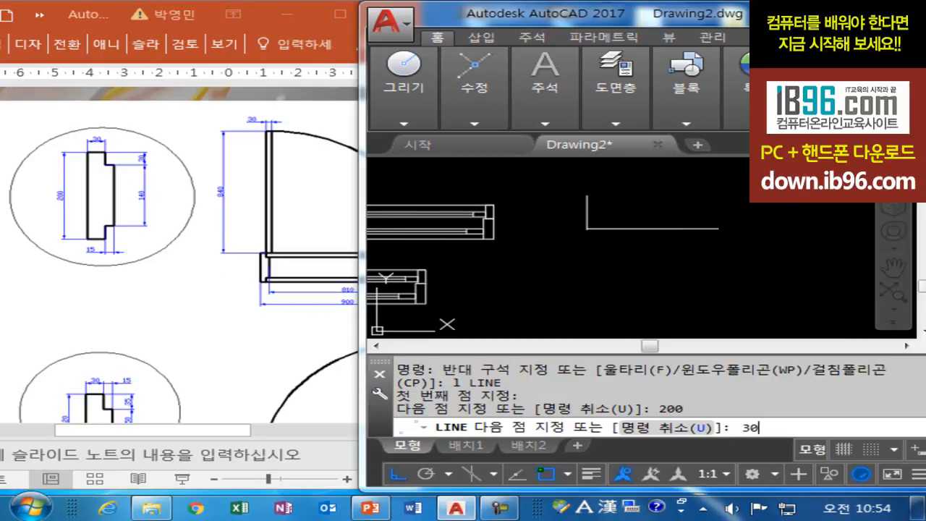
type("30")
key("Return")
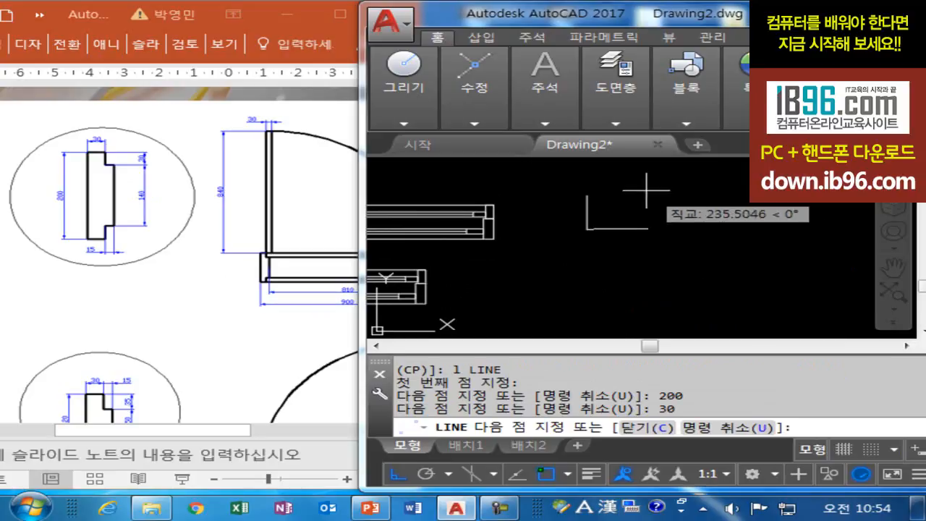
type("30")
key("Return")
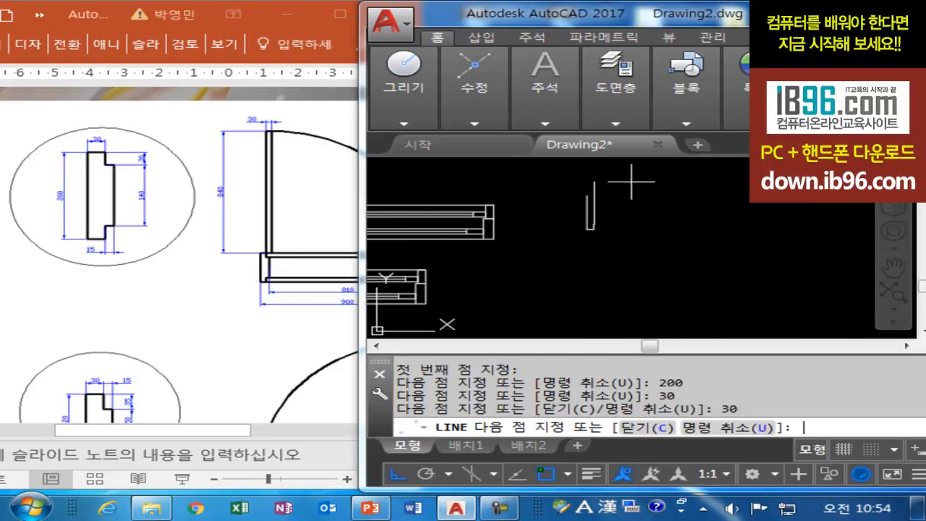
type("15")
key("Return")
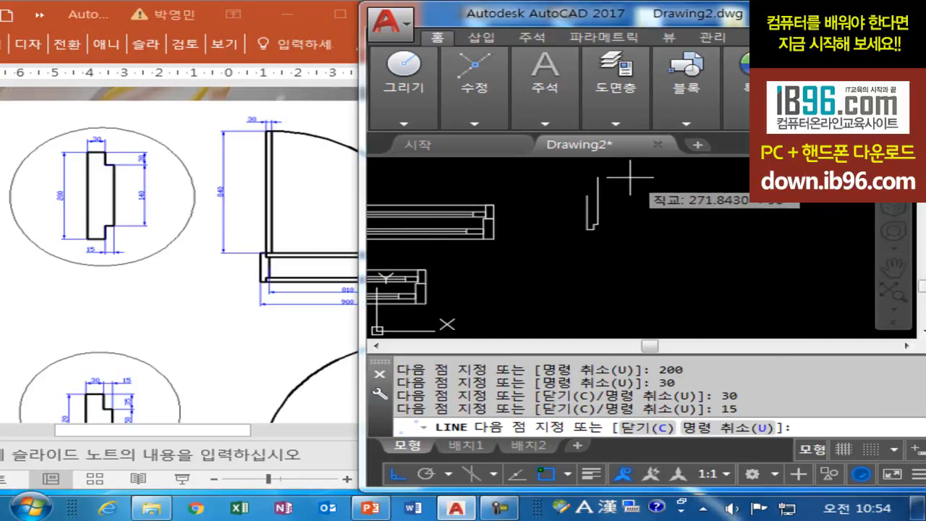
Complete the jamb outline with segments 140 up, 15 left and 30 up, and close it to its starting point
type("140")
key("Return")
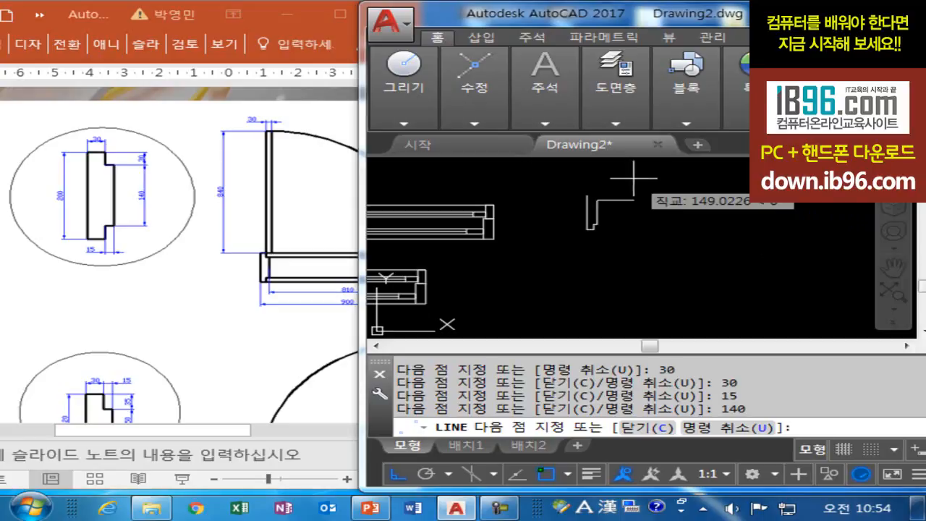
type("1")
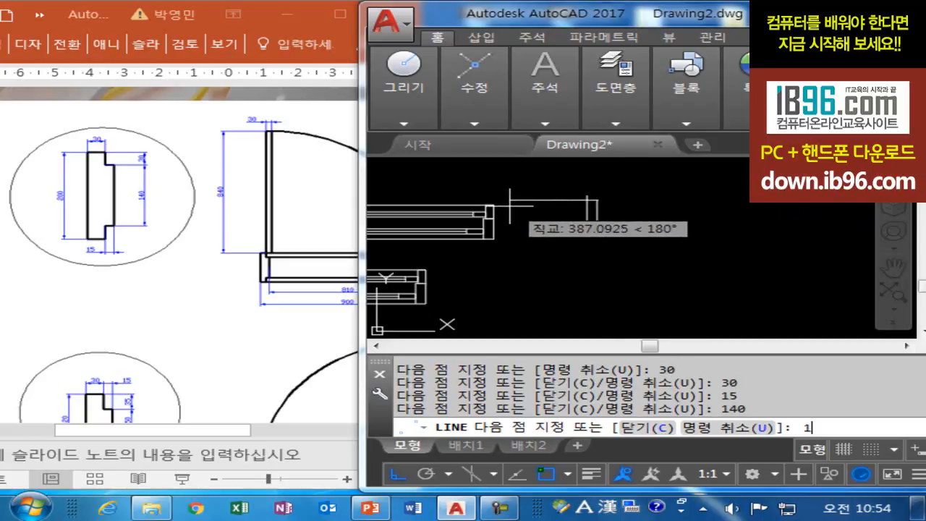
type("5")
key("Return")
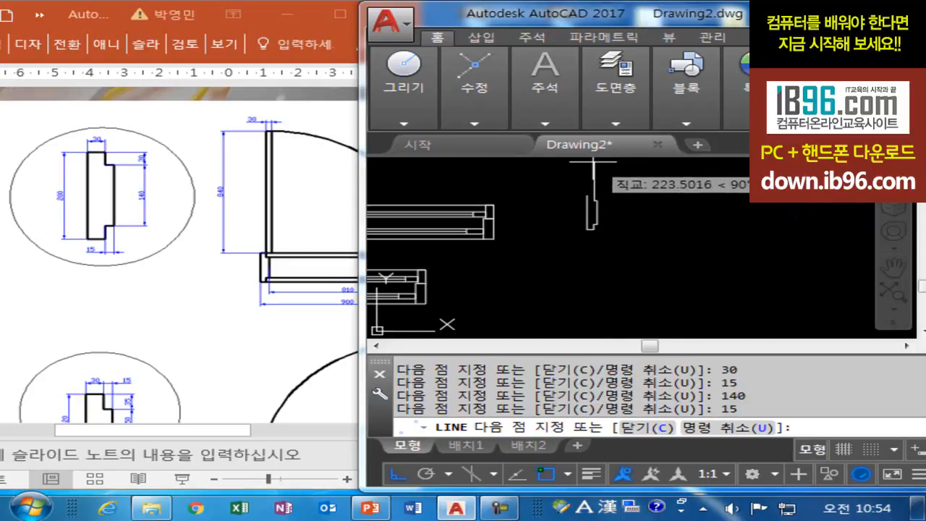
type("30")
key("Return")
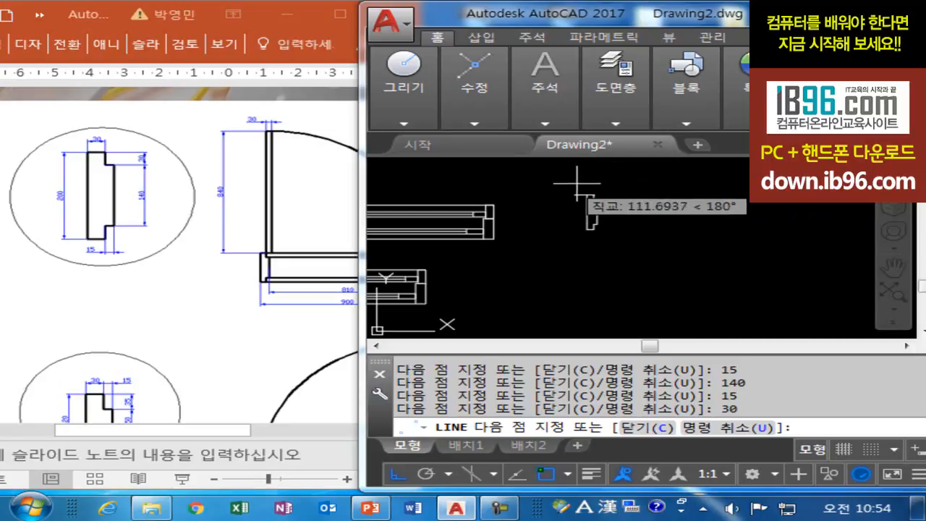
type("c")
key("Return")
scroll(594, 217, "up", 2)
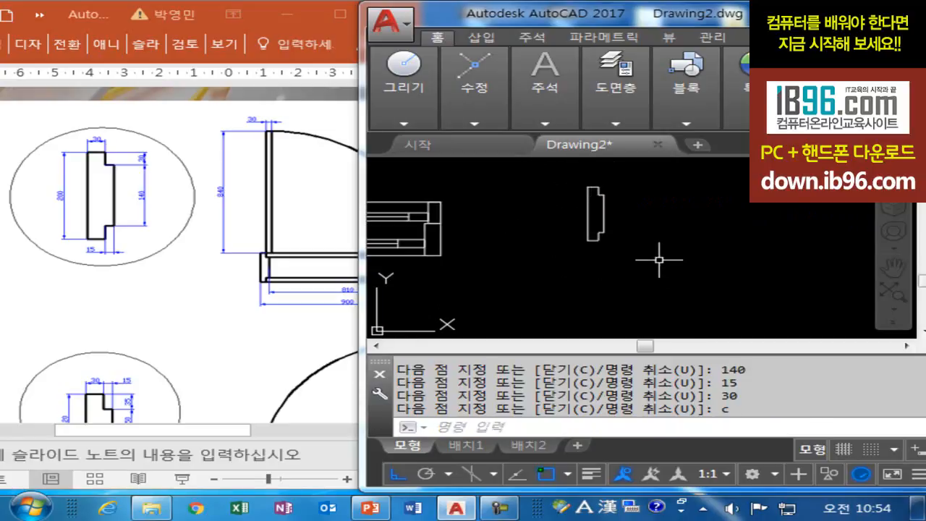
type("m")
key("Return")
key("Escape")
key("Escape")
Draw a 900 long horizontal line to the right from the jamb profile's lower-left corner
type("l")
key("Return")
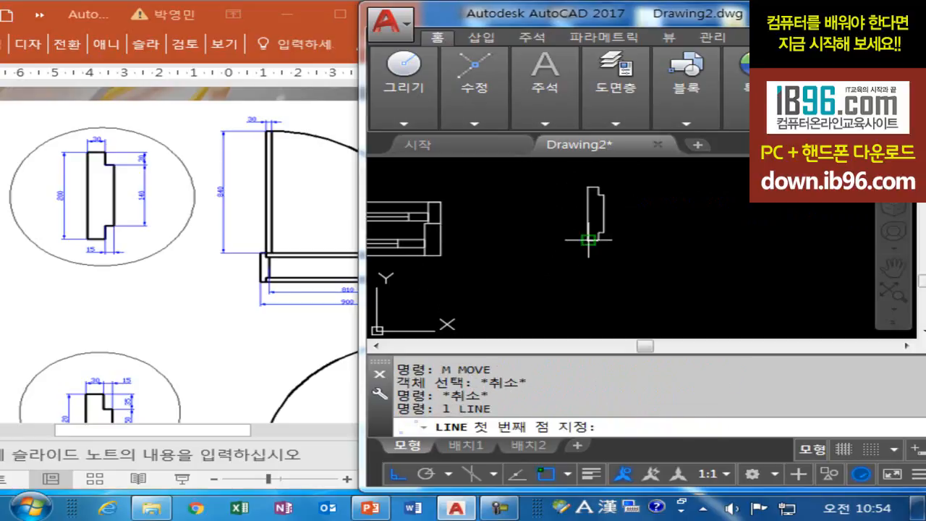
left_click(588, 240)
type("900")
key("Return")
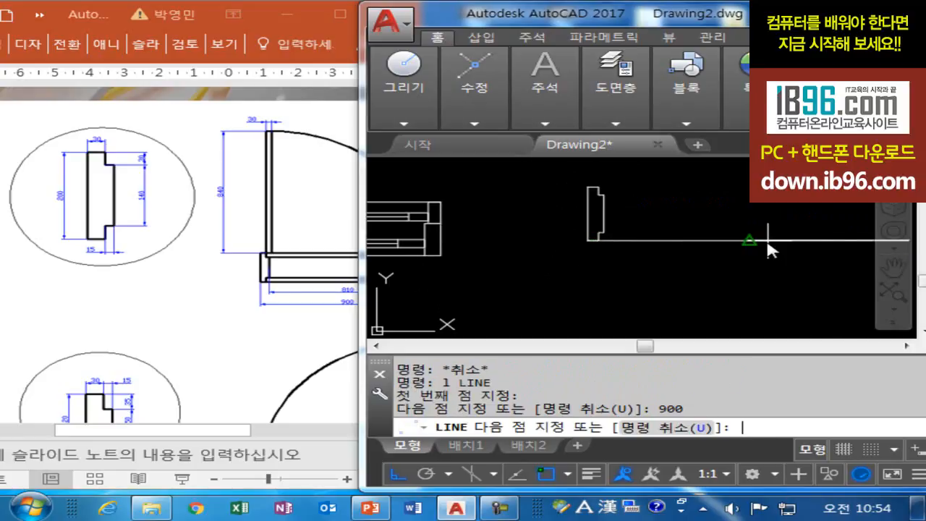
scroll(624, 280, "down", 2)
key("Escape")
key("Escape")
key("Escape")
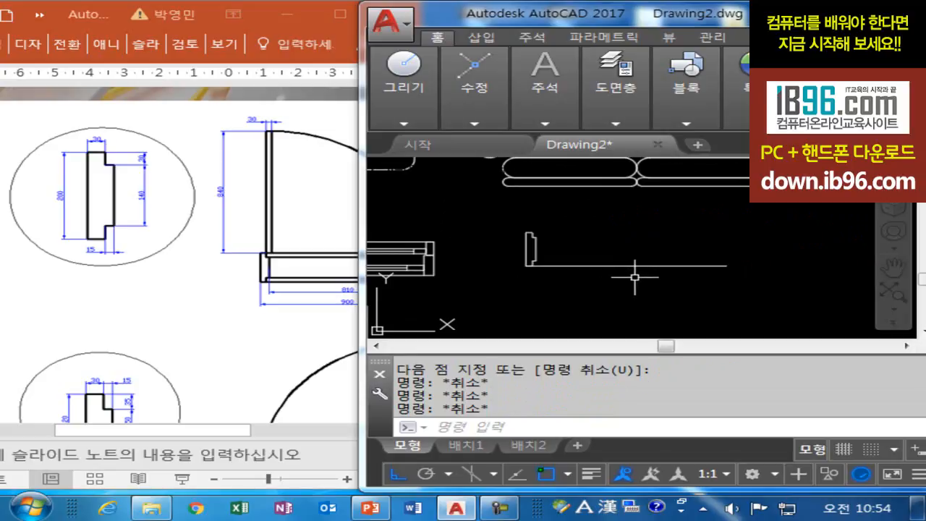
Mirror the jamb profile about the vertical axis through the 900 line's midpoint, keeping the original
type("mi")
key("Return")
left_click(506, 218)
left_click(598, 310)
key("Return")
left_click(626, 266)
left_click(651, 244)
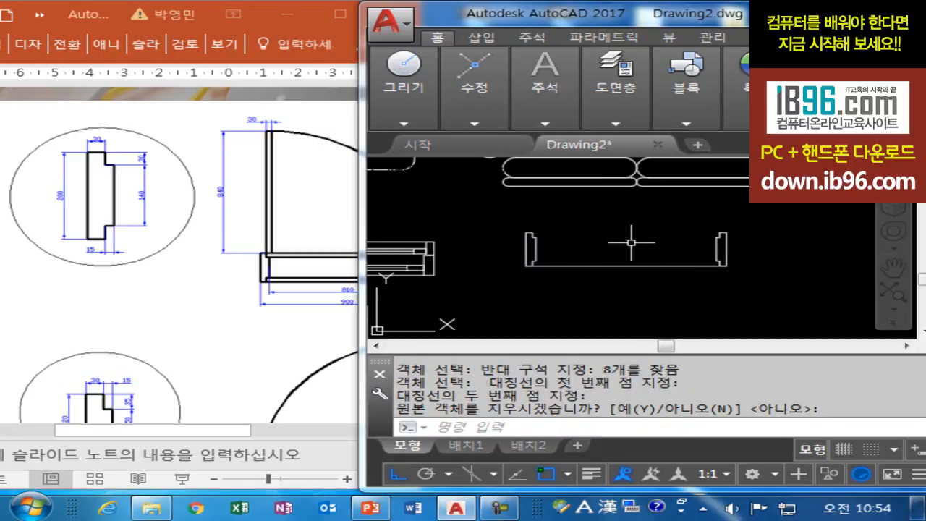
key("Return")
Move both jamb profiles and the 900 line straight down into clear space below
type("m")
key("Return")
left_click(745, 212)
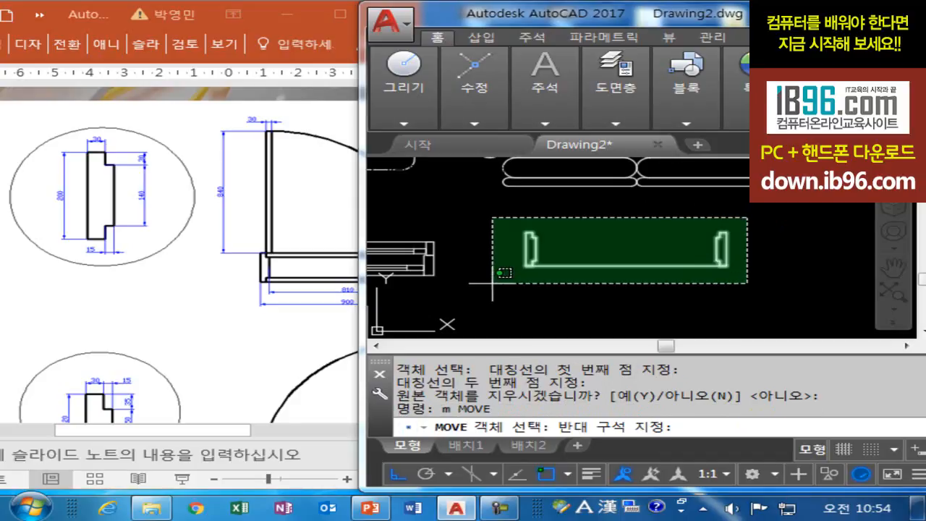
left_click(469, 292)
key("Return")
left_click(598, 229)
left_click(619, 269)
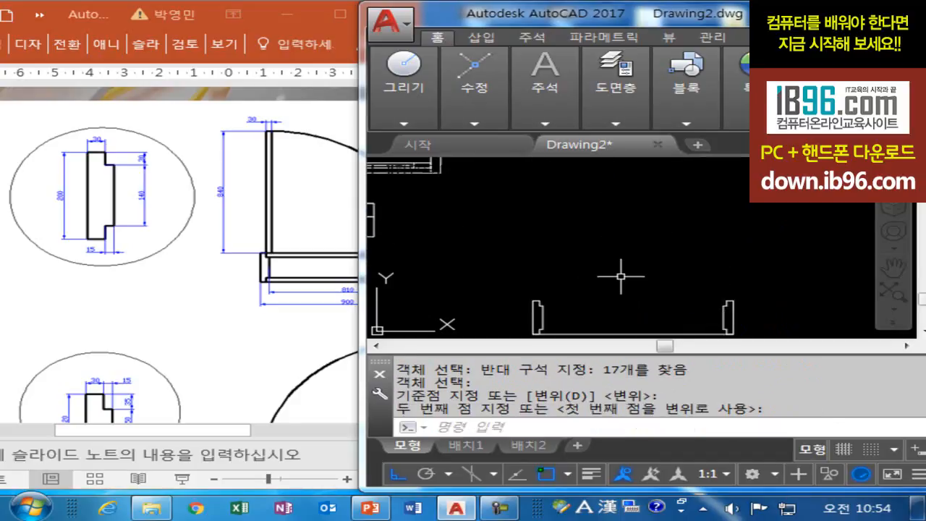
key("Escape")
key("Escape")
Draw a horizontal line between the upper inner corners of the two jamb profiles
type("l")
key("Return")
scroll(608, 248, "up", 2)
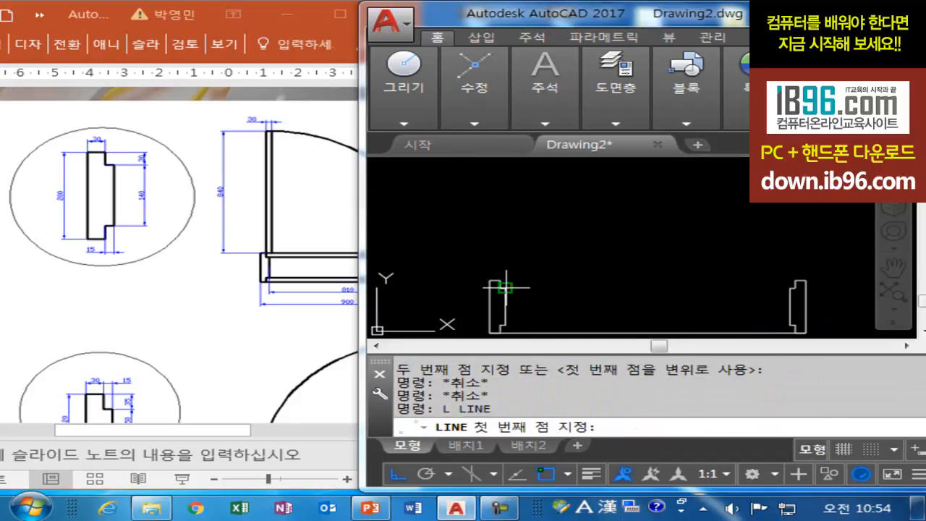
left_click(499, 280)
left_click(799, 281)
key("Escape")
key("Escape")
Draw two more horizontal lines between the jambs, joining their upper and their lower rebate corners
key("Return")
left_click(791, 287)
left_click(505, 289)
key("Escape")
key("Escape")
key("Return")
left_click(504, 326)
left_click(790, 325)
key("Return")
View the full door swing in the PowerPoint reference, and measure the clear width between the jambs' upper inner corners in AutoCAD
left_click(329, 291)
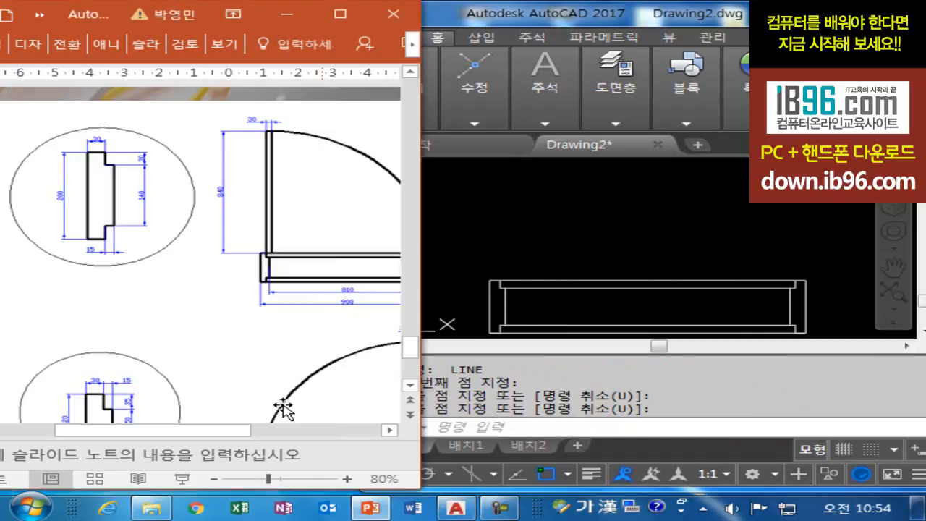
left_click_drag(258, 431, 349, 431)
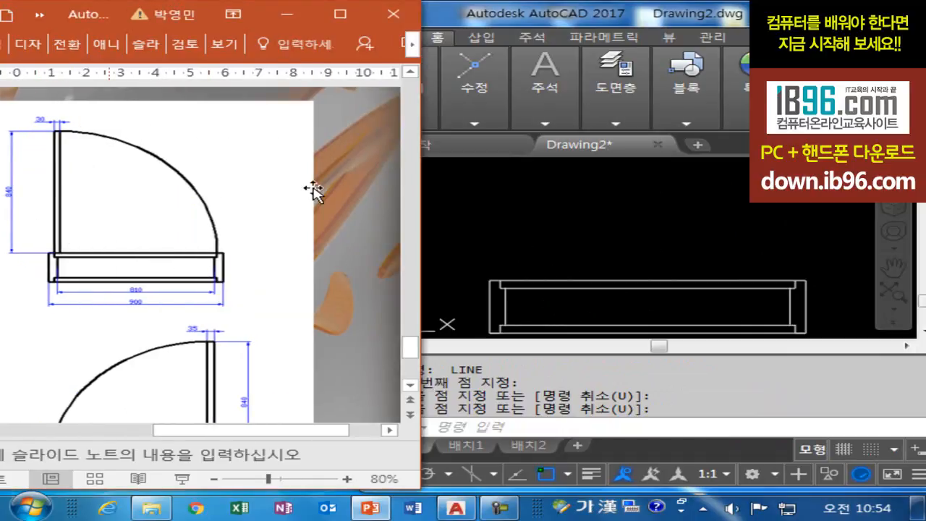
left_click(517, 291)
type("di")
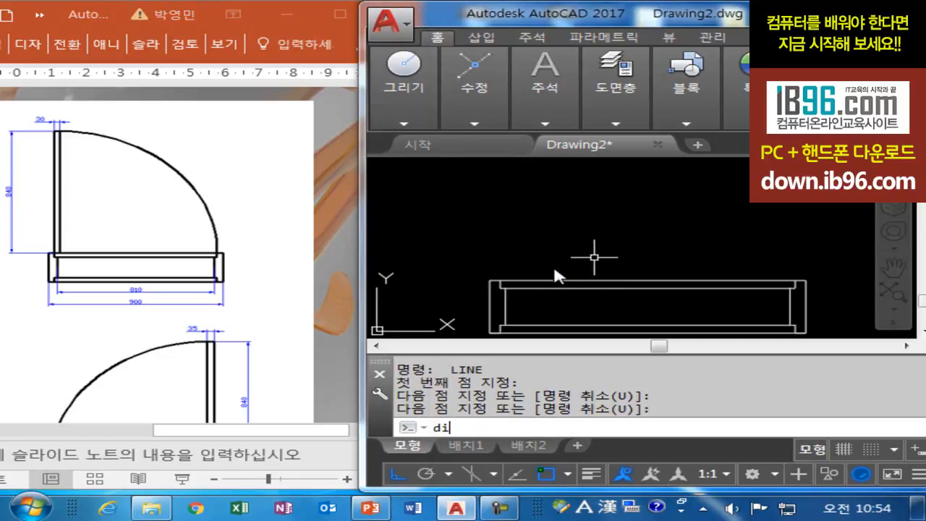
key("Return")
left_click(504, 281)
left_click(791, 281)
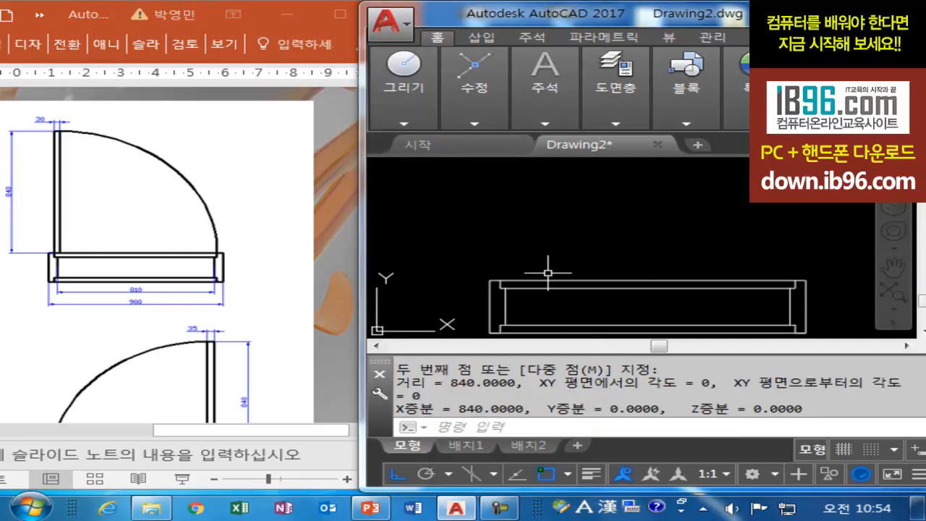
Draw an 840 long vertical line upward from the left jamb's upper inner corner
type("l")
key("Return")
left_click(501, 280)
type("840")
key("Return")
scroll(518, 216, "down", 1)
scroll(518, 216, "down", 1)
middle_click_drag(518, 217, 541, 230)
Complete the door leaf from the vertical line's top end with segments 30 right and 840 down
type("l")
key("Return")
scroll(532, 219, "up", 5)
middle_click_drag(498, 191, 534, 236)
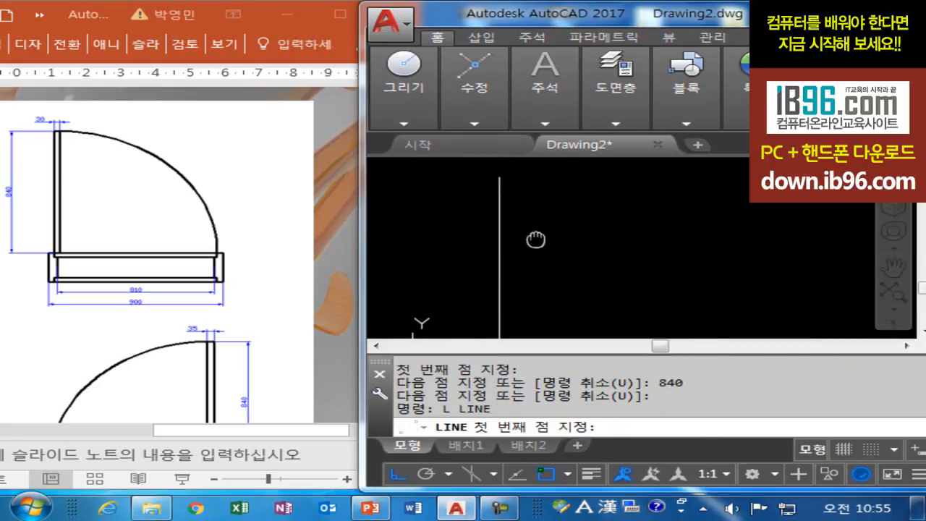
left_click(503, 178)
type("30")
key("Return")
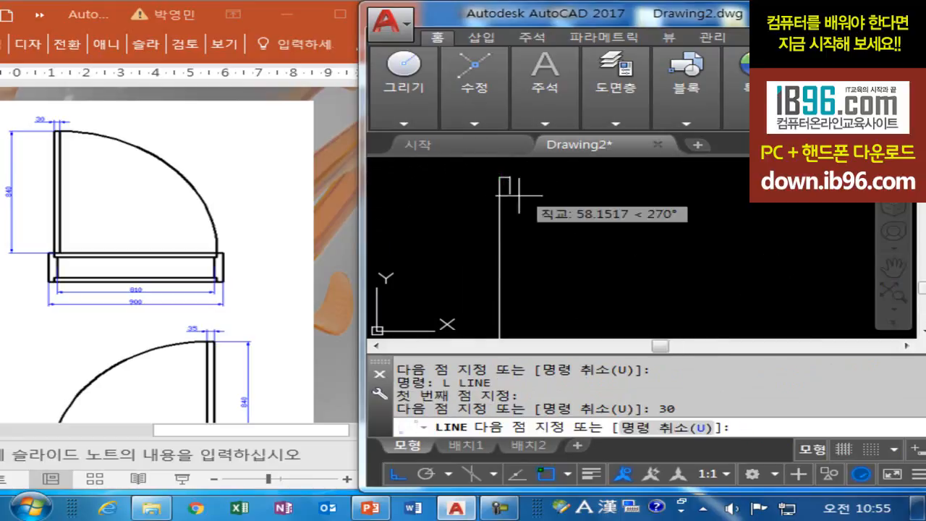
type("840")
key("Return")
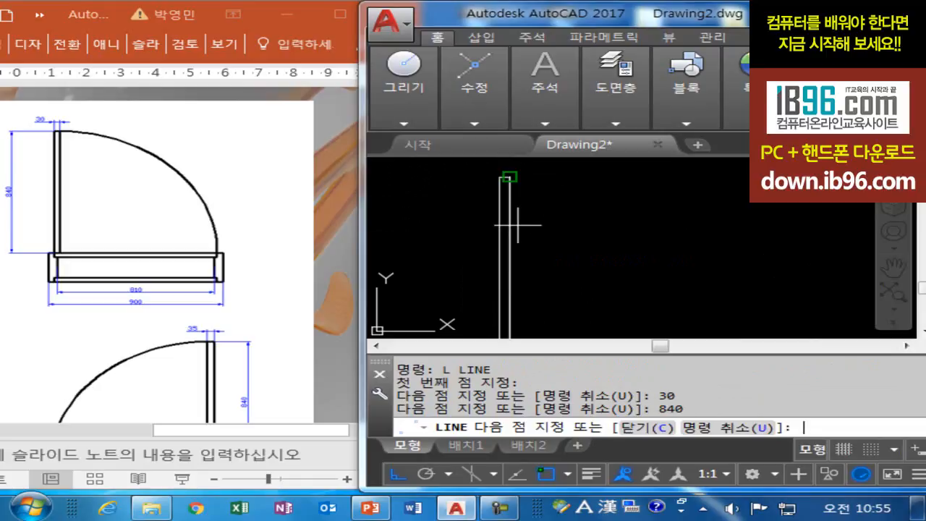
scroll(594, 257, "down", 3)
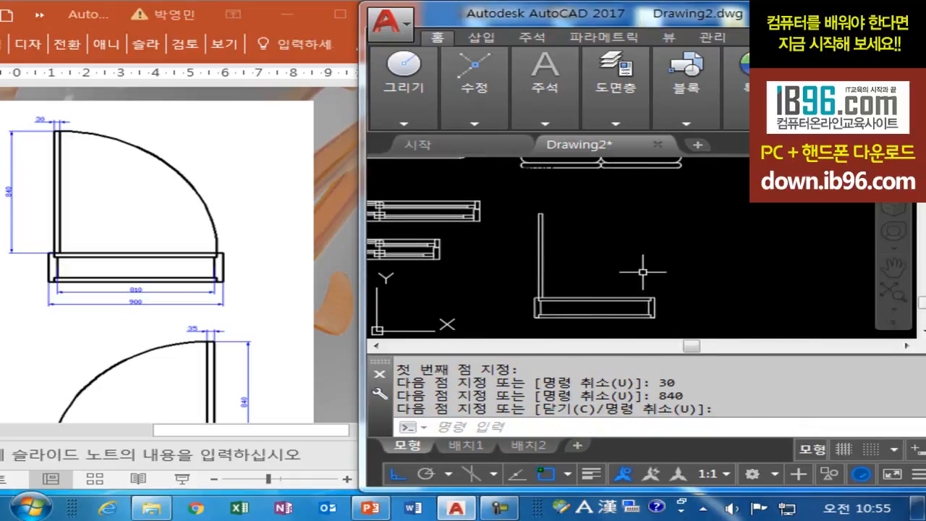
left_click(413, 122)
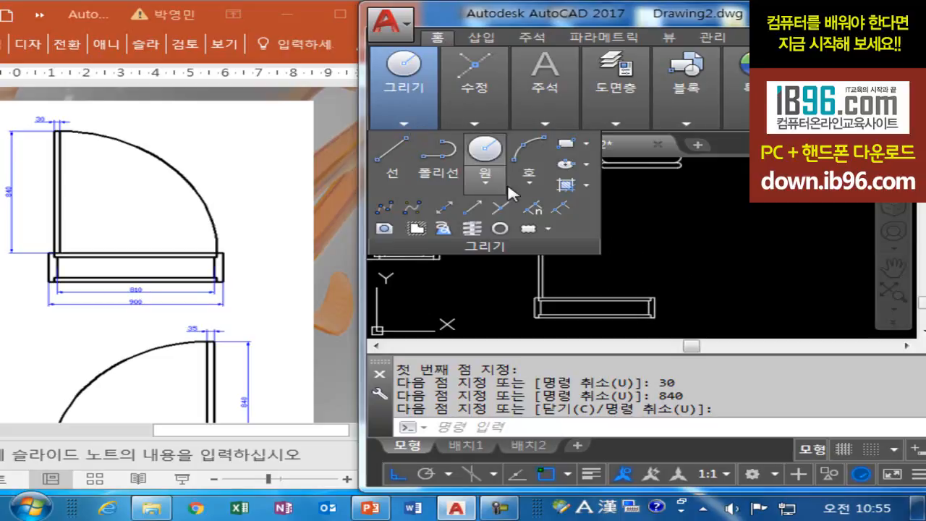
left_click(532, 186)
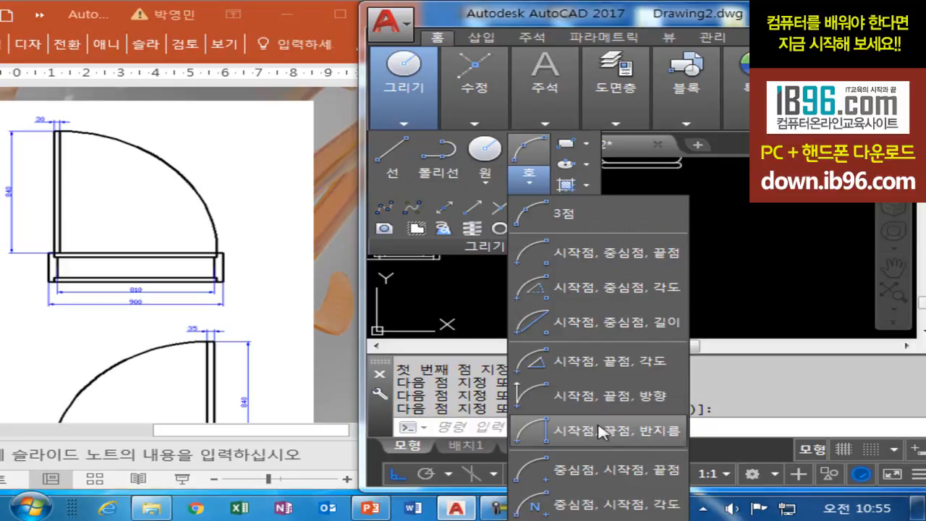
left_click(588, 369)
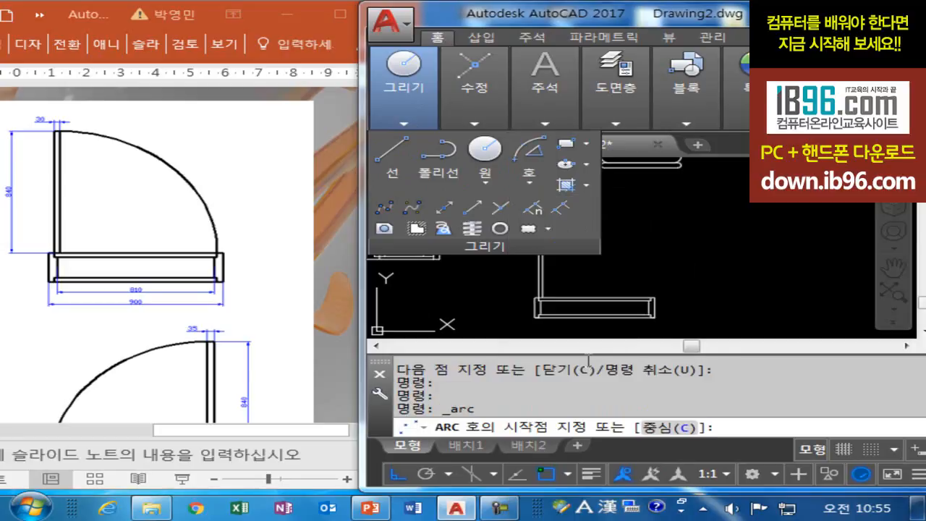
left_click(736, 292)
key("Escape")
key("Return")
key("Escape")
key("Escape")
Draw a Start, End, Angle arc of 90 degrees from the right jamb's upper inner corner to the top of the door leaf
mouse_move(411, 127)
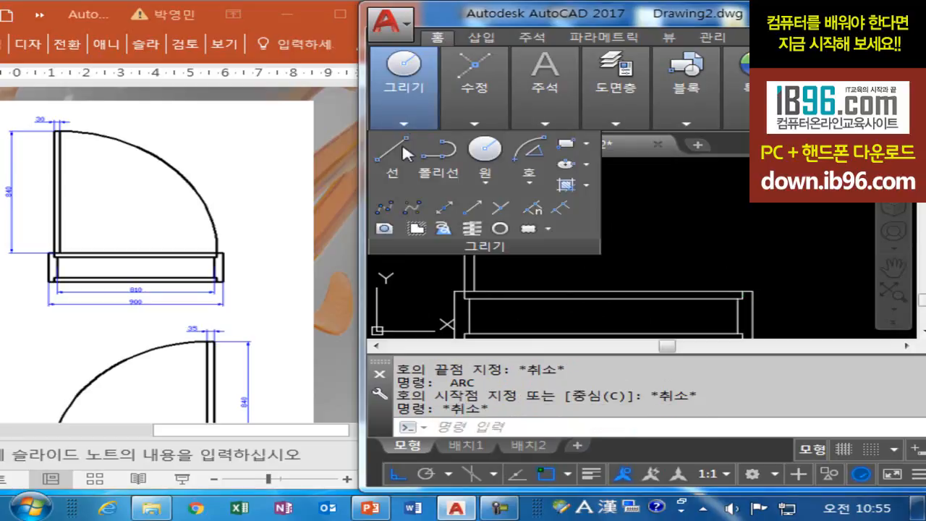
left_click(529, 181)
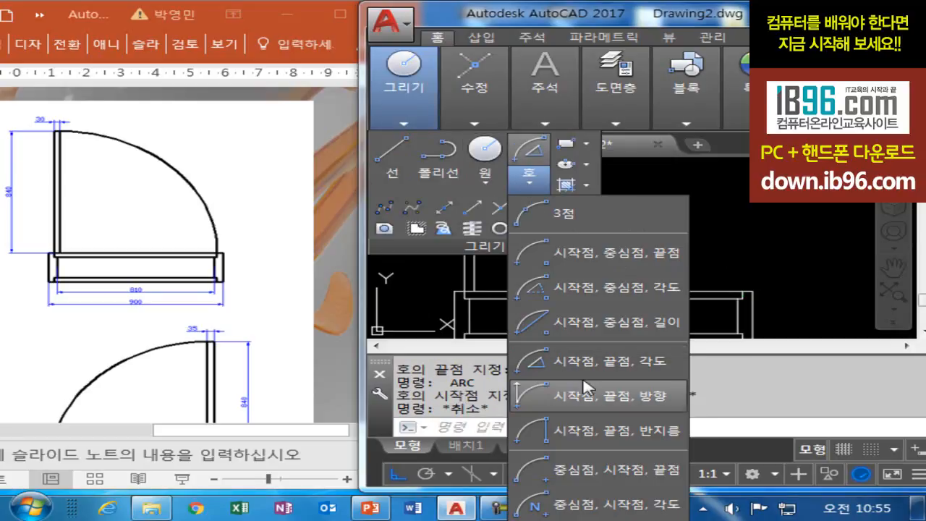
left_click(596, 361)
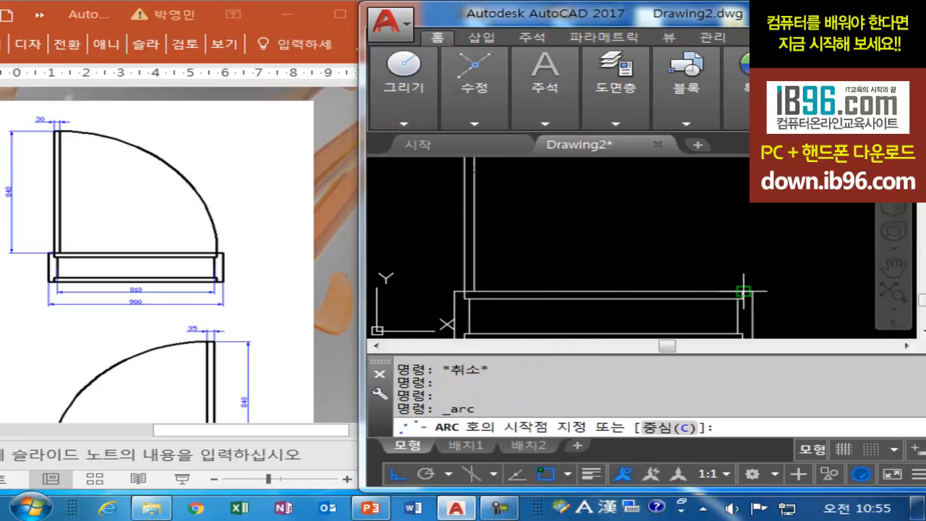
left_click(744, 292)
scroll(534, 252, "up", 2)
left_click(526, 245)
scroll(526, 241, "down", 4)
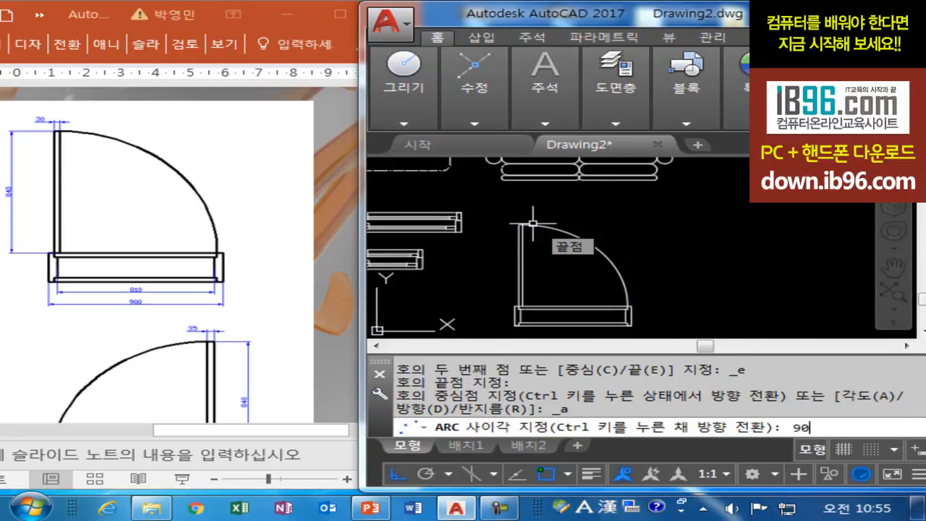
type("90")
key("Return")
scroll(603, 258, "down", 2)
middle_click_drag(628, 258, 645, 258)
Bring the second door's jamb detail into view in PowerPoint and start its profile below the first door with segments 120 up and 30 right
left_click(281, 437)
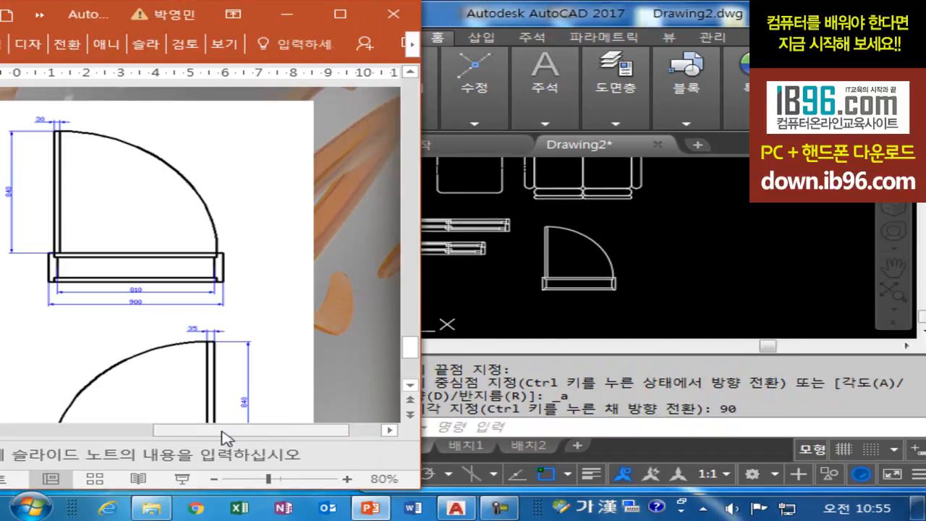
left_click_drag(201, 435, 111, 427)
scroll(210, 365, "down", 2)
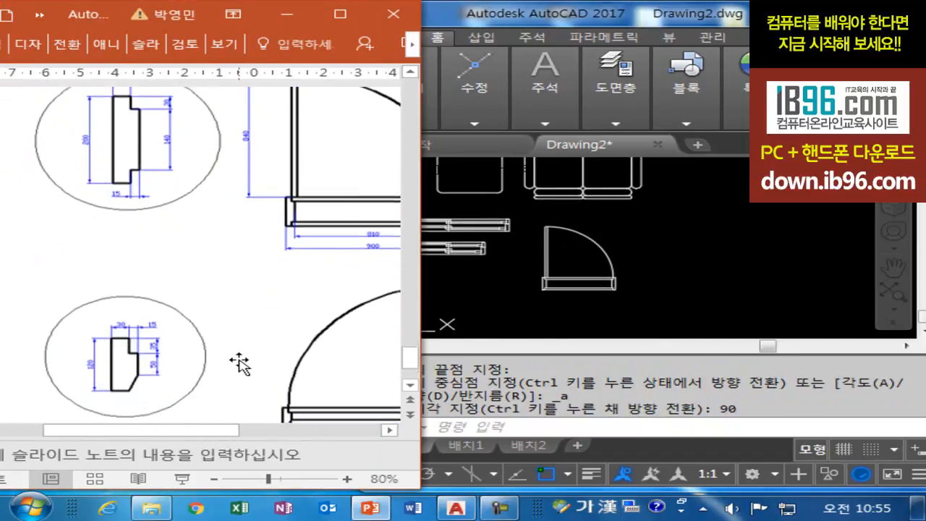
left_click(655, 300)
middle_click_drag(655, 301, 673, 239)
type("l")
key("Return")
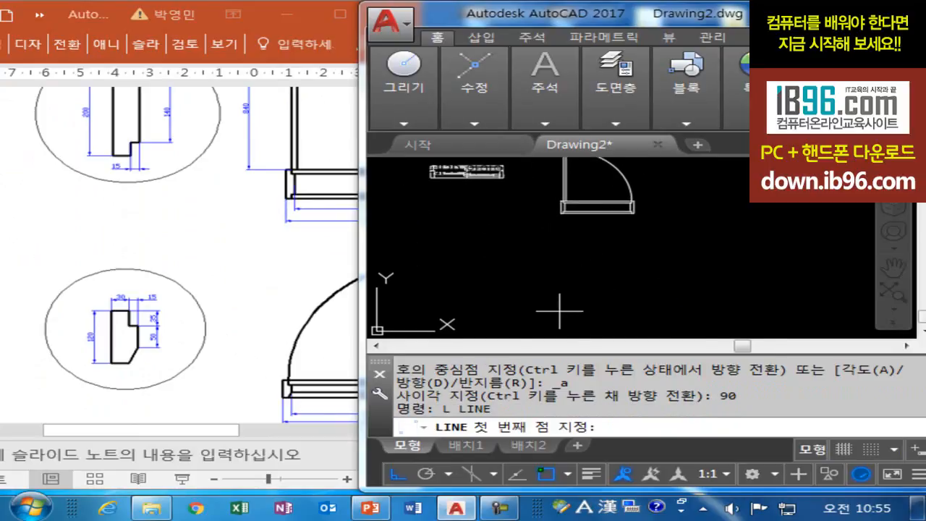
left_click(560, 311)
key("Return")
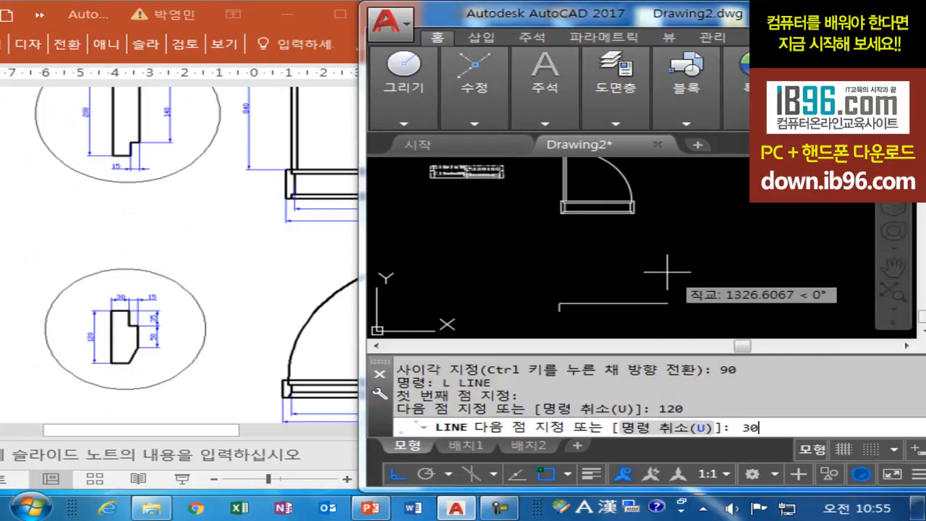
type("30")
key("Return")
Continue the second jamb profile with segments 35 down, 15 right and 50 down
middle_click_drag(586, 273, 585, 235)
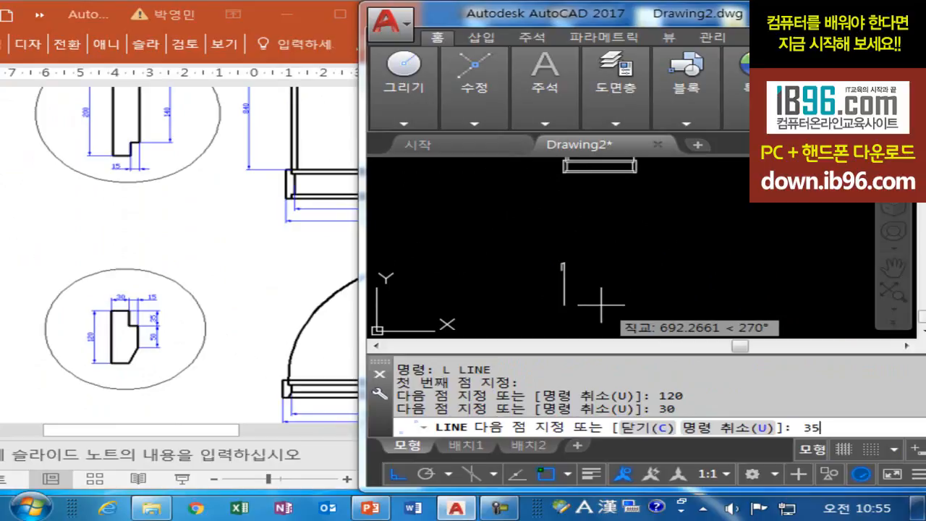
key("Return")
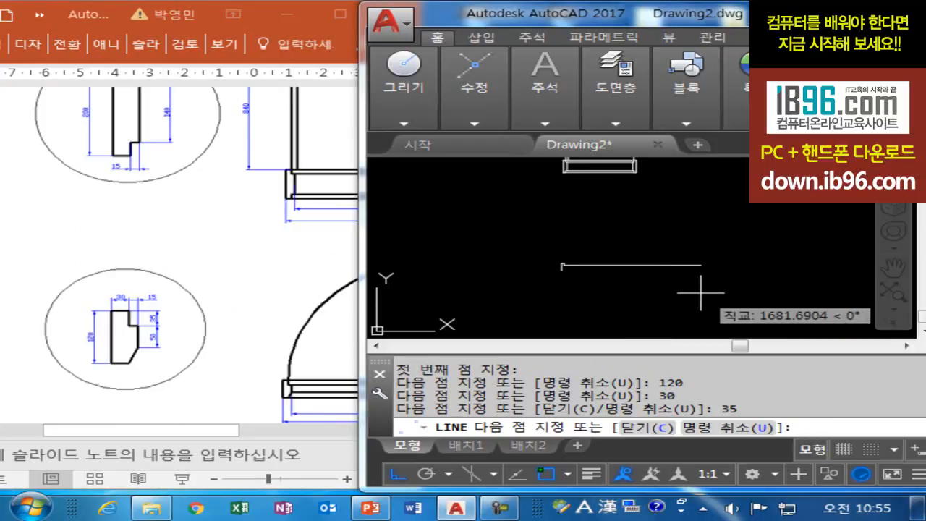
type("15")
key("Return")
type("50")
key("Return")
scroll(610, 300, "down", 3)
key("Return")
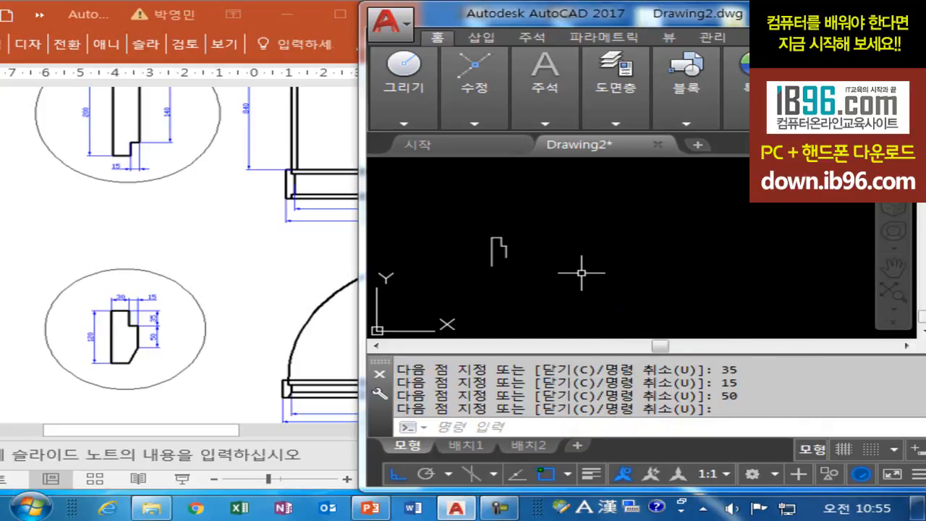
Close the jamb profile with a 30 long base line from its lower-left corner and a sloped line up to the 50 segment
middle_click_drag(530, 291, 574, 291)
key("Return")
left_click(536, 266)
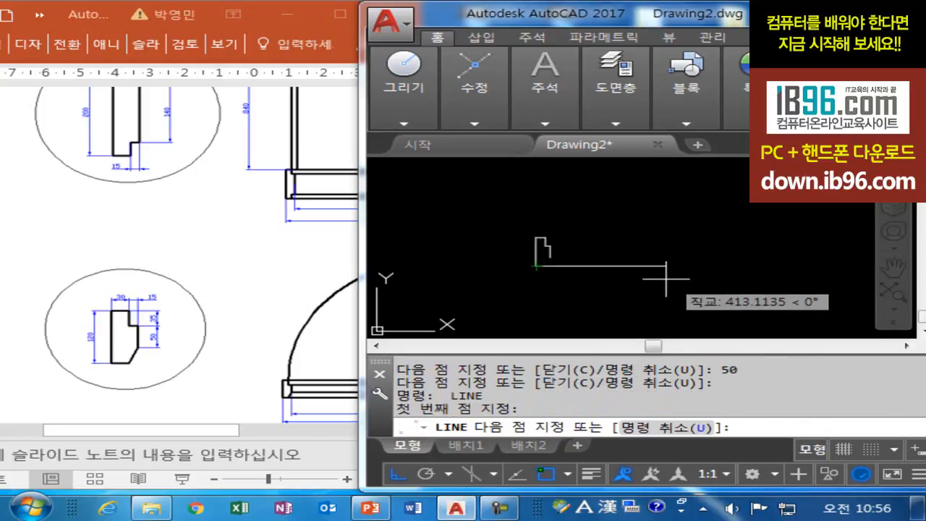
type("30")
key("Return")
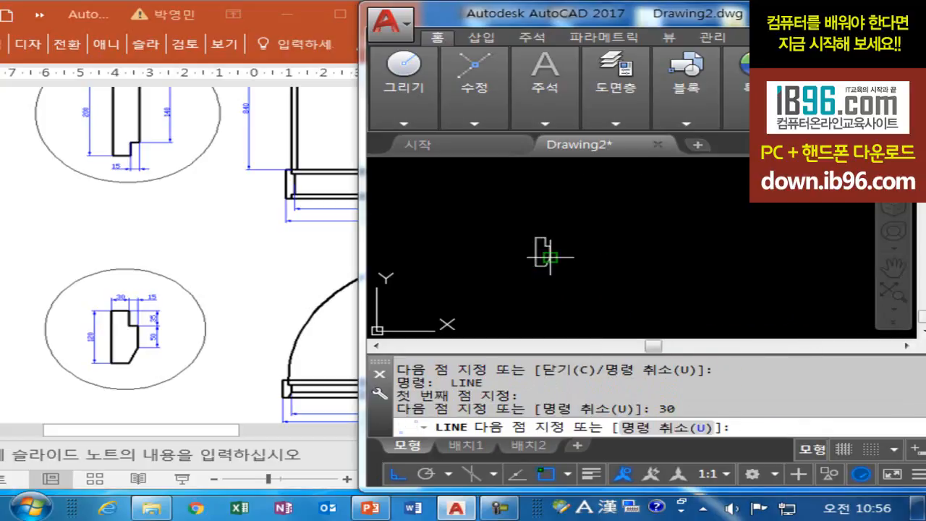
left_click(546, 255)
key("Return")
Draw a 900 long horizontal line to the right from the chamfered jamb profile's lower-left corner
scroll(615, 266, "down", 3)
middle_click_drag(627, 268, 563, 286)
type("l")
key("Return")
scroll(520, 294, "up", 2)
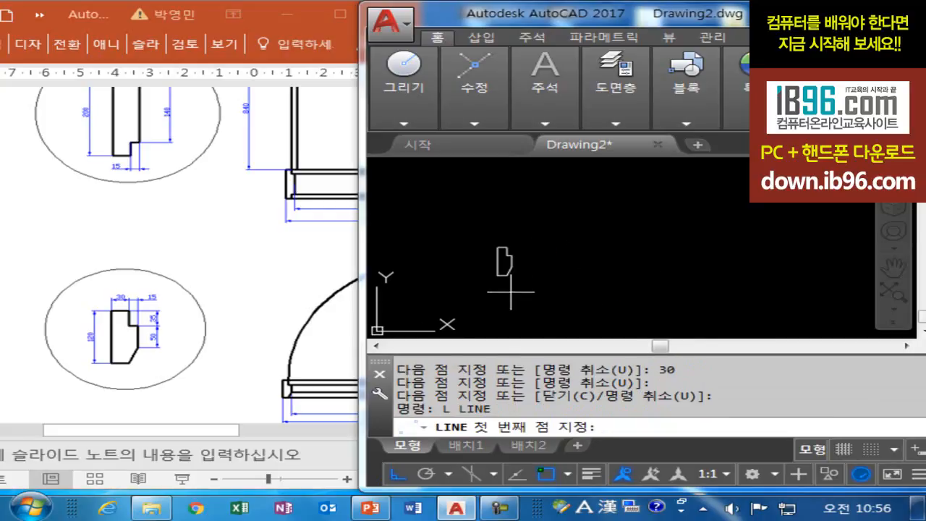
left_click(498, 275)
type("90")
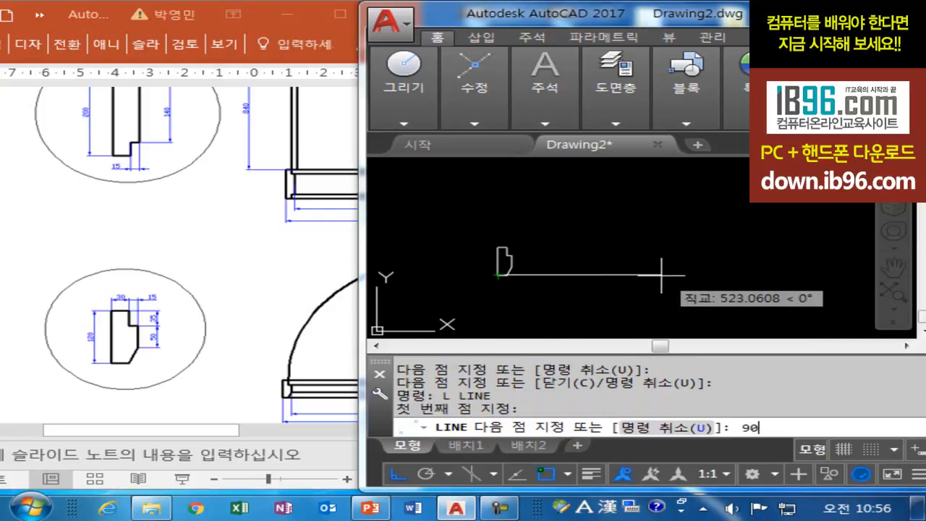
type("0")
key("Return")
key("Escape")
key("Escape")
key("Escape")
Mirror the chamfered jamb profile about the vertical axis through the 900 line's midpoint, keeping the original
type("m")
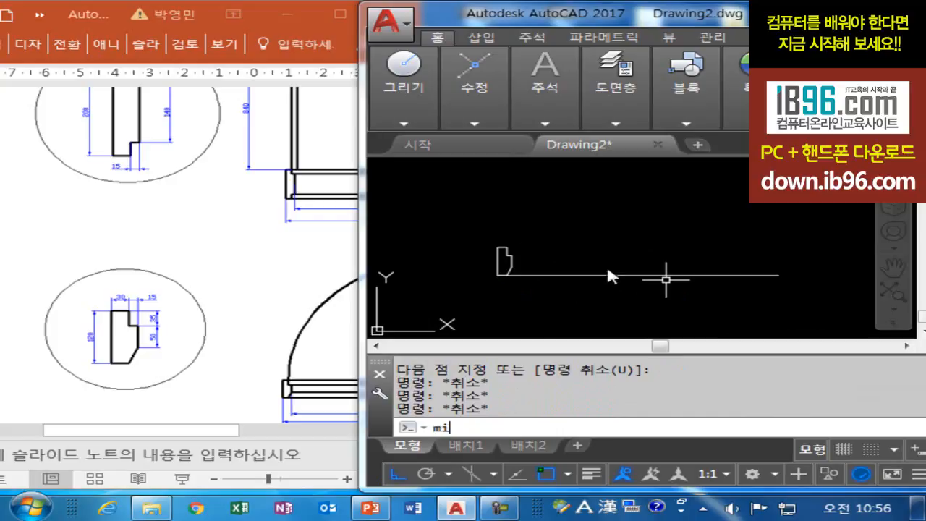
type("i")
key("Return")
left_click(423, 219)
left_click(535, 326)
key("Return")
left_click(638, 275)
left_click(623, 224)
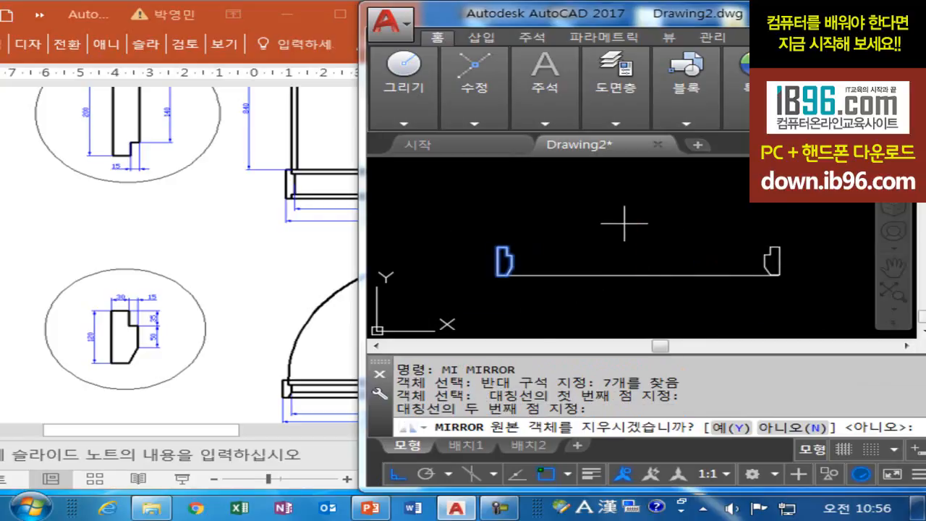
key("Return")
Draw a horizontal line between the upper inner corners of the two chamfered jambs
type("l")
key("Return")
scroll(550, 228, "up", 2)
left_click(485, 261)
middle_click_drag(525, 260, 420, 246)
left_click(787, 247)
key("Escape")
Draw two horizontal lines between the chamfered jambs, joining their rebate corners and the upper ends of their slopes
key("Return")
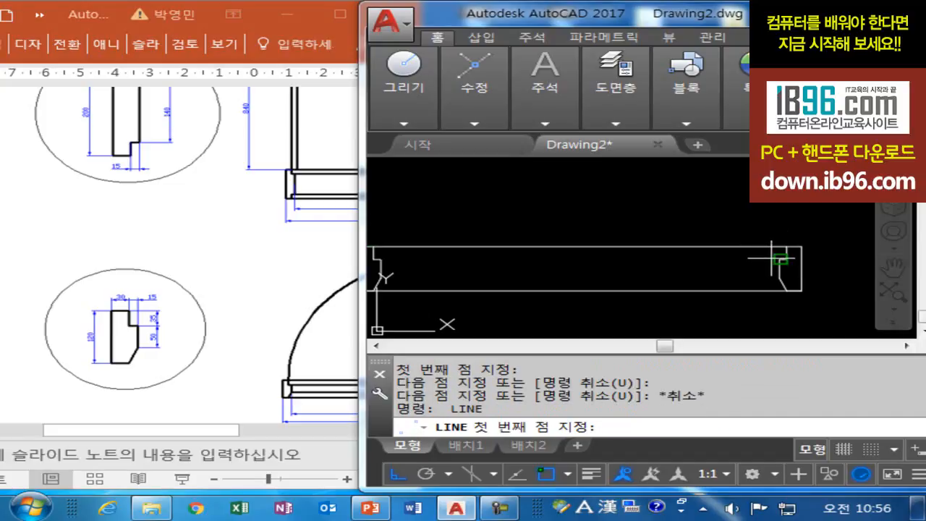
left_click(776, 259)
middle_click_drag(494, 315, 537, 303)
left_click(425, 248)
key("Escape")
key("Escape")
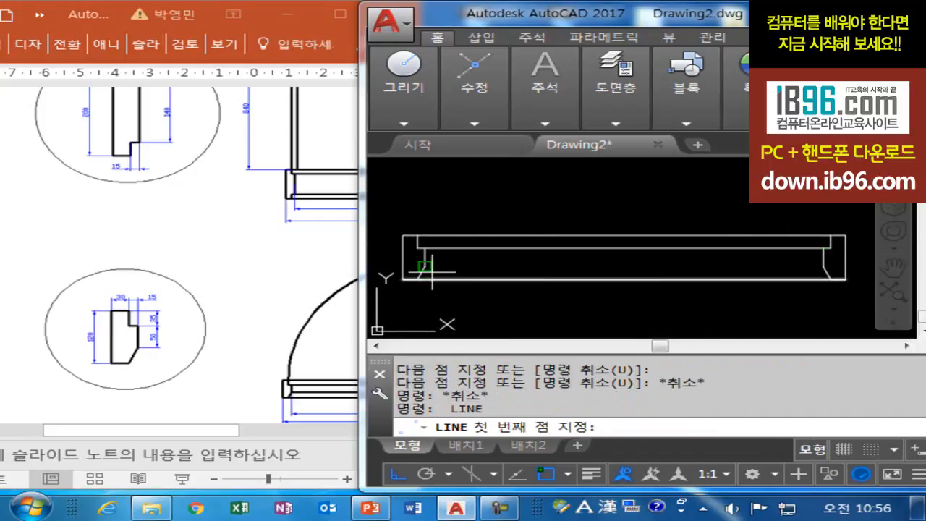
key("Return")
left_click(433, 275)
left_click(825, 273)
Measure the clear width between the upper inner corners of the chamfered jambs
scroll(738, 235, "down", 2)
middle_click_drag(609, 258, 592, 284)
scroll(540, 276, "up", 2)
type("di")
key("Return")
left_click(514, 252)
middle_click_drag(622, 254, 499, 253)
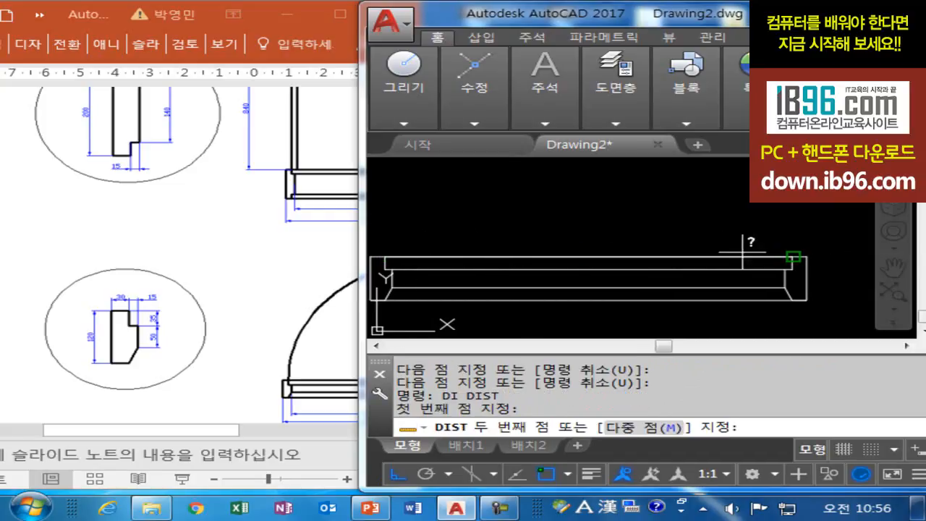
left_click(794, 255)
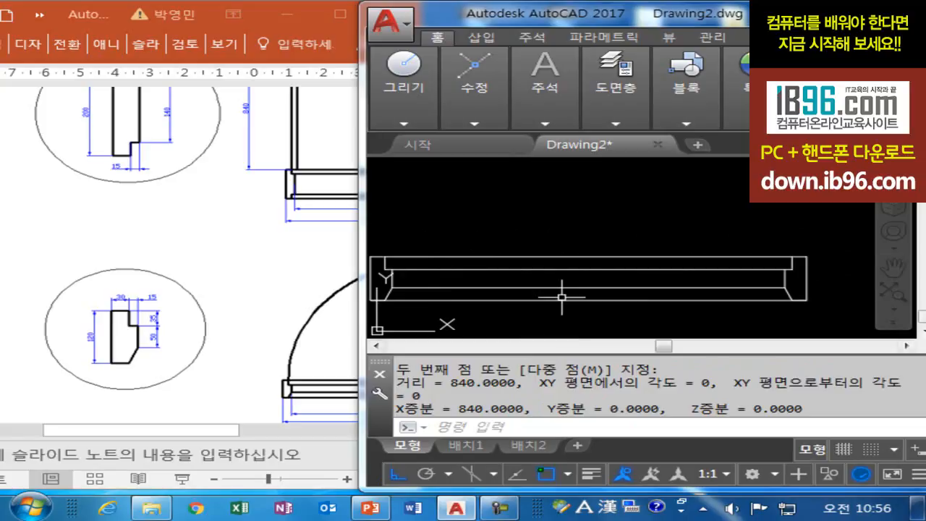
Measure the vertical depth of the left chamfered jamb's rebate
key("Escape")
key("Return")
left_click(388, 269)
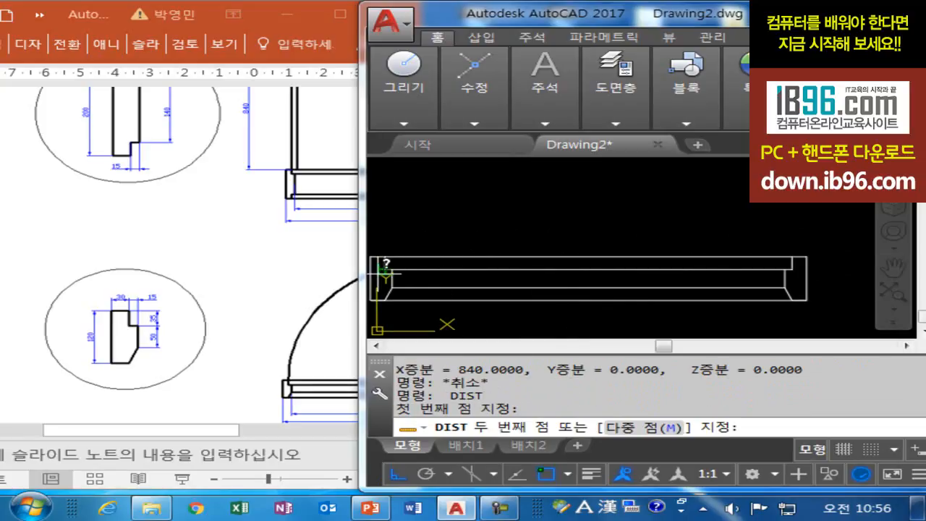
key("Escape")
key("Escape")
key("Return")
left_click(388, 271)
left_click(448, 325)
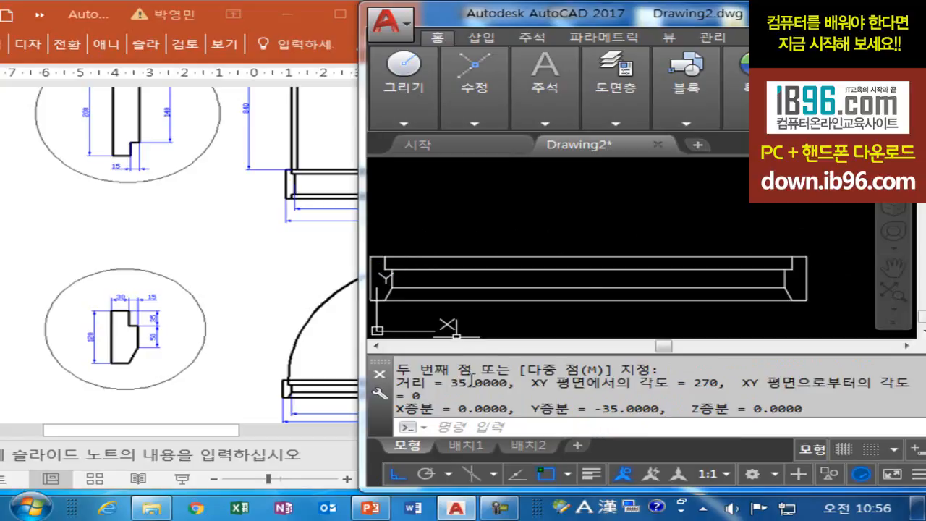
Draw the door leaf from the right jamb's upper inner corner with lines 840 up, 35 left and 840 back down
scroll(702, 293, "down", 2)
type("l")
key("Return")
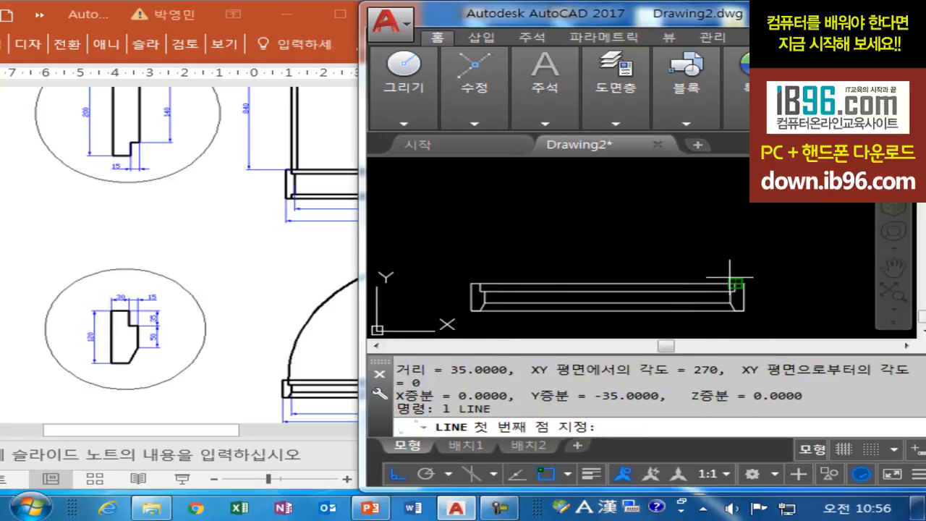
left_click(736, 285)
middle_click_drag(720, 206, 711, 233)
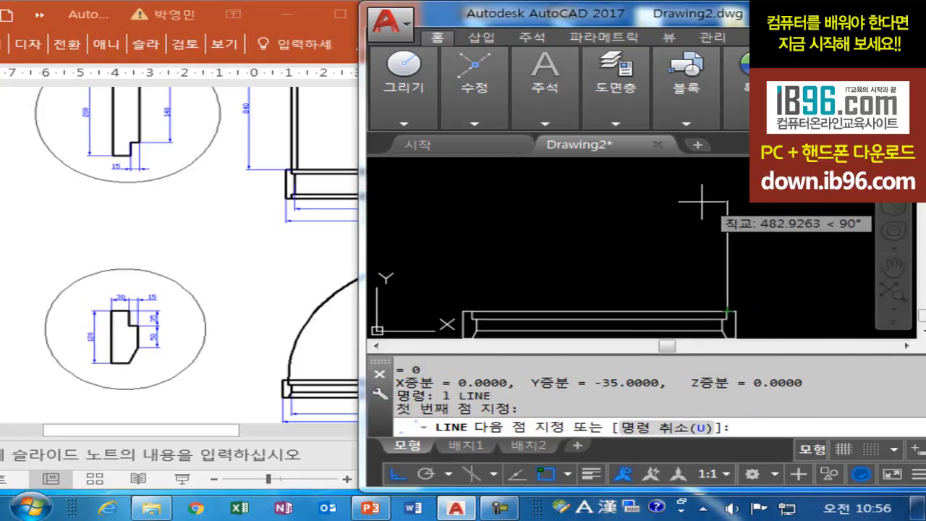
type("840")
key("Return")
middle_click_drag(657, 207, 613, 290)
type("35")
key("Return")
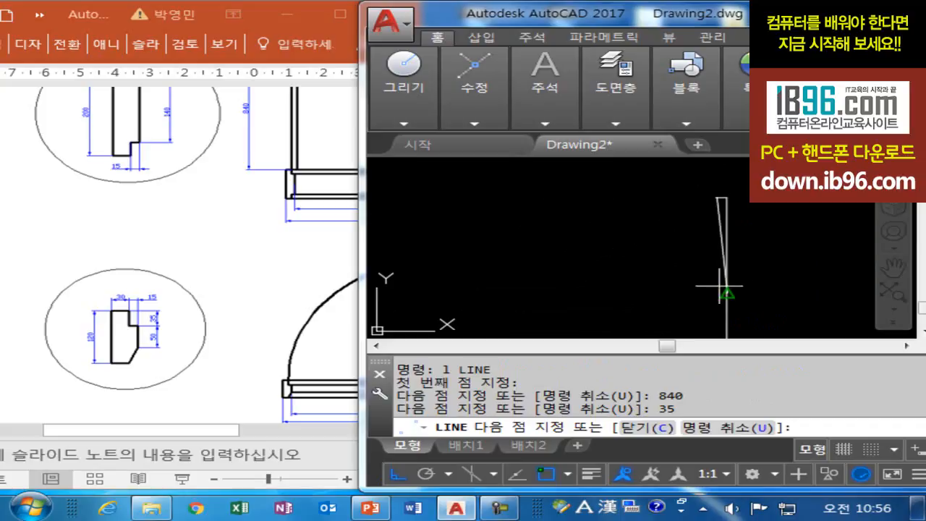
type("840")
key("Return")
scroll(765, 265, "down", 2)
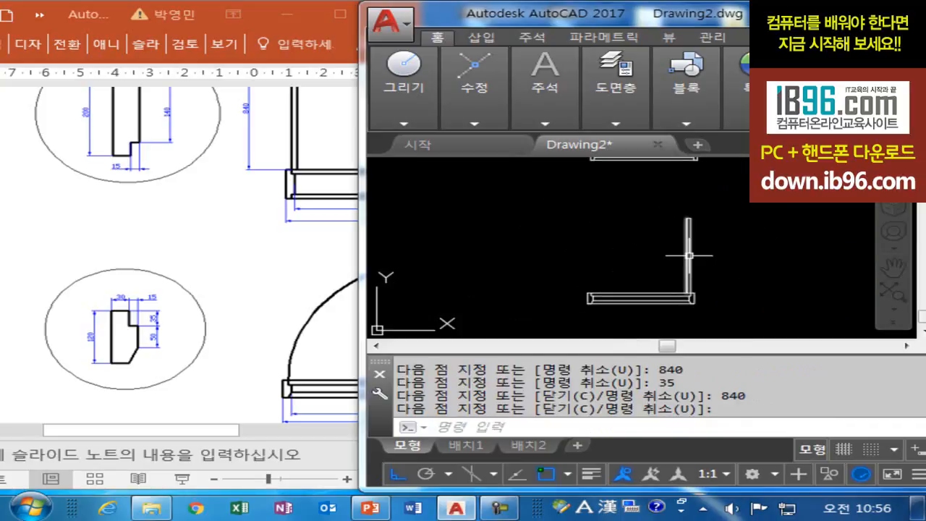
Draw a start-end-angle arc of 90 degrees from the leaf's upper left corner to the left jamb's upper inner corner
left_click(404, 94)
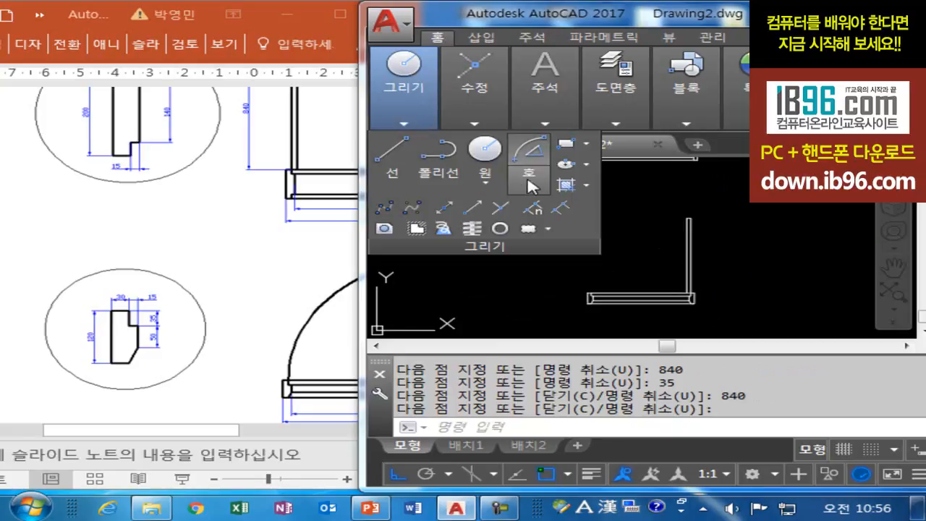
left_click(531, 154)
scroll(695, 224, "up", 3)
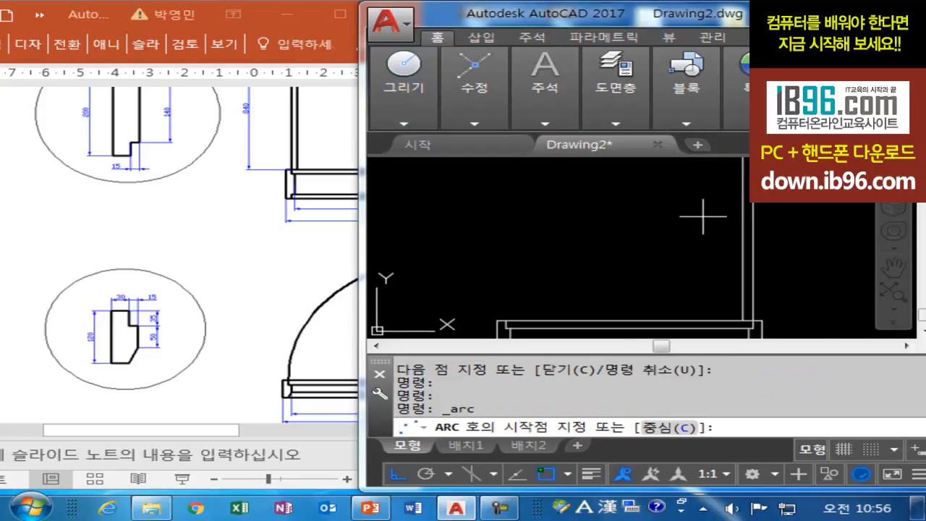
scroll(703, 215, "down", 2)
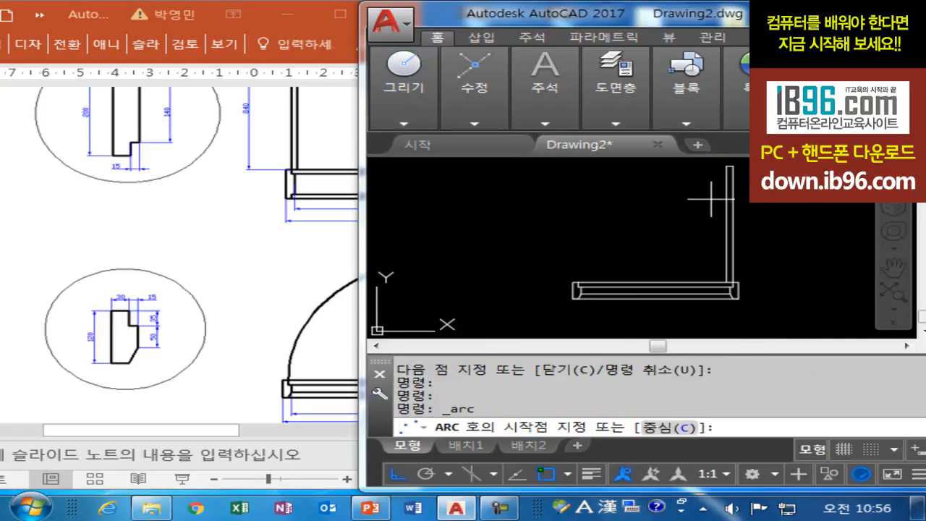
left_click(727, 166)
left_click(576, 283)
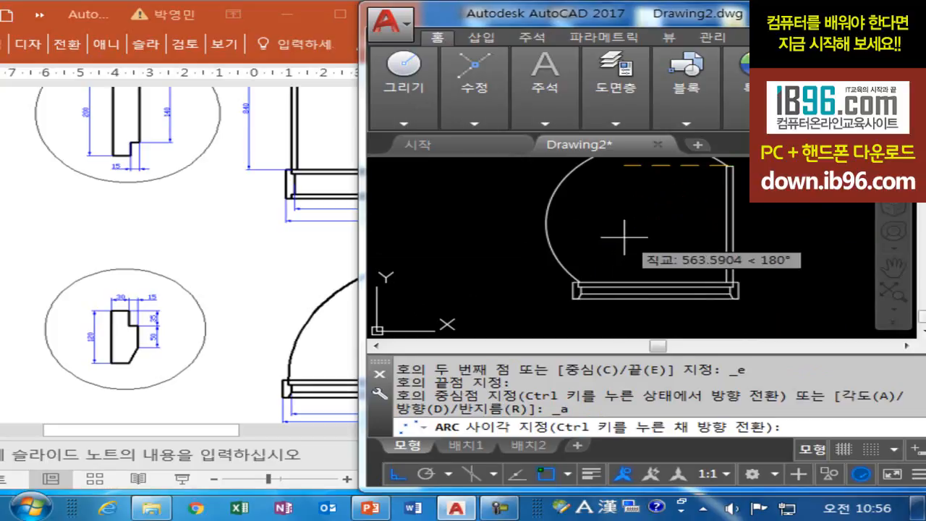
type("90")
key("Return")
scroll(657, 223, "down", 3)
middle_click_drag(656, 222, 637, 250)
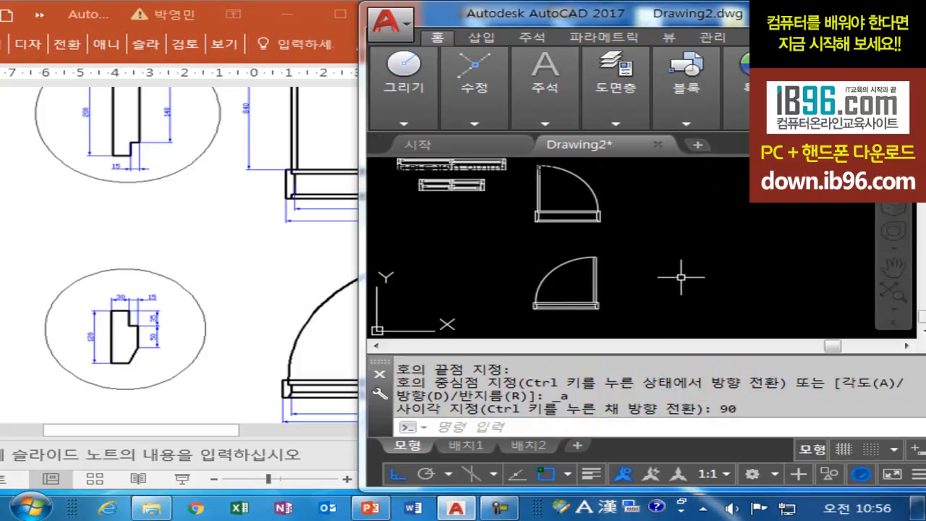
Zoom to the whole drawing and maximize the AutoCAD window
type("z")
key("Return")
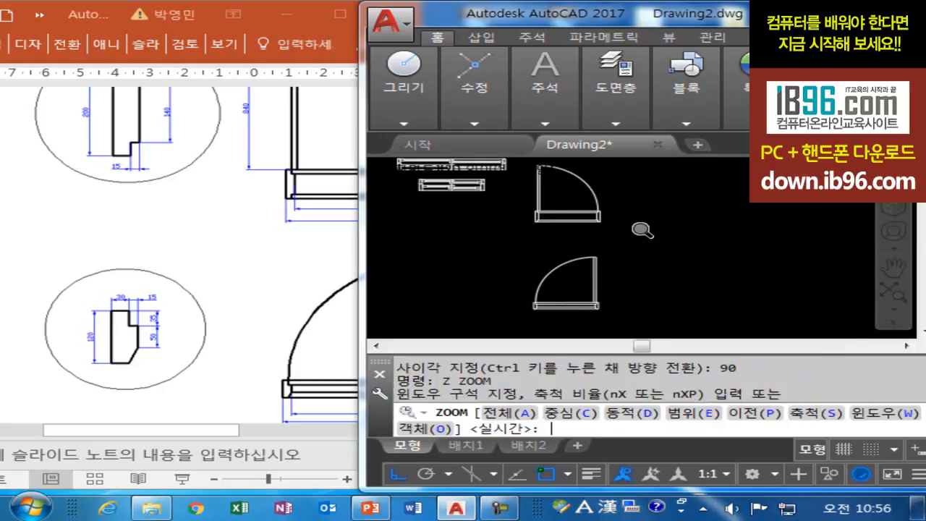
type("a")
key("Return")
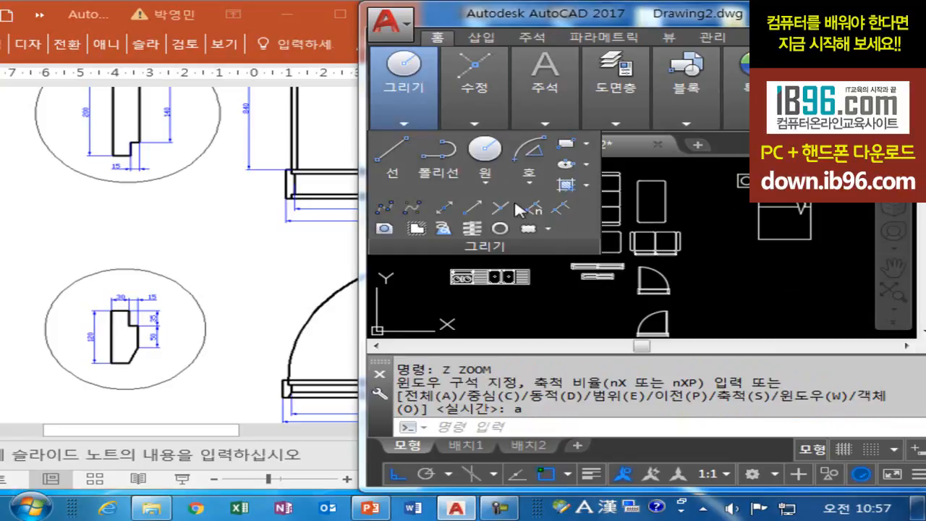
left_click(410, 28)
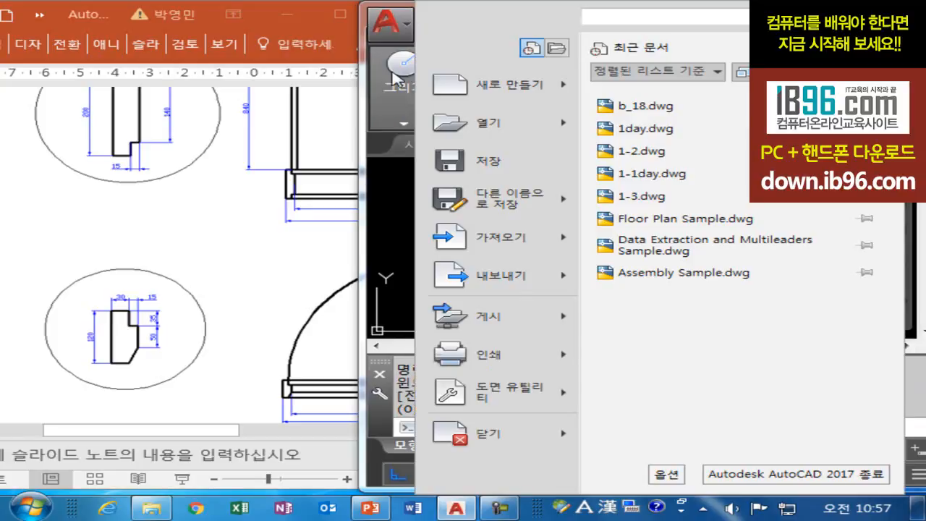
left_click(398, 53)
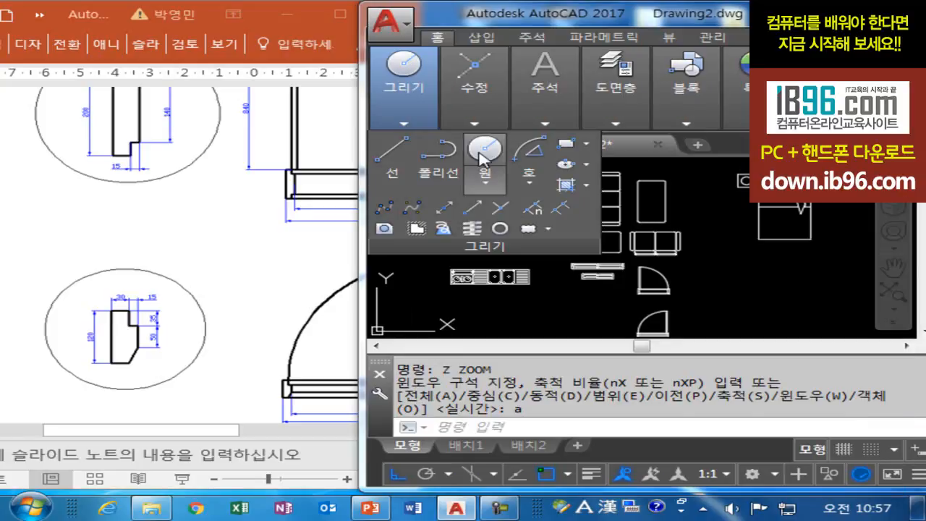
left_click(410, 27)
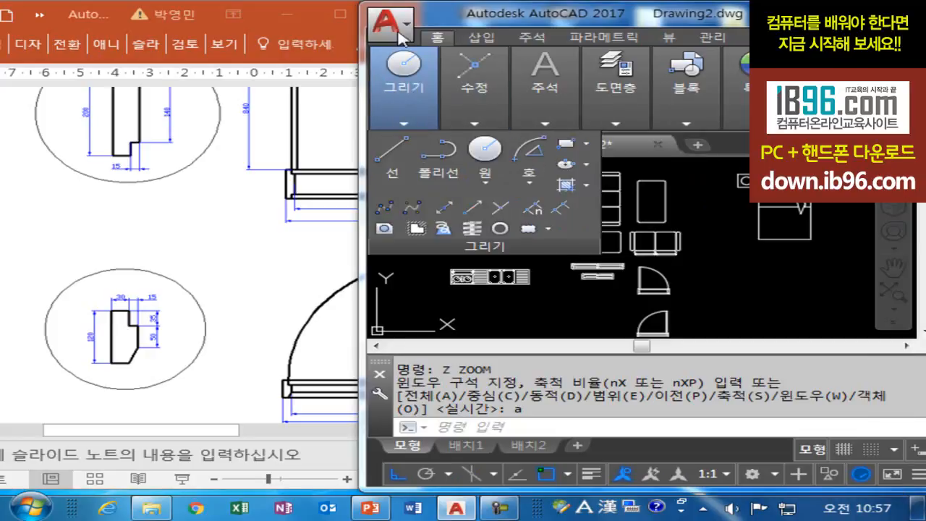
left_click(888, 10)
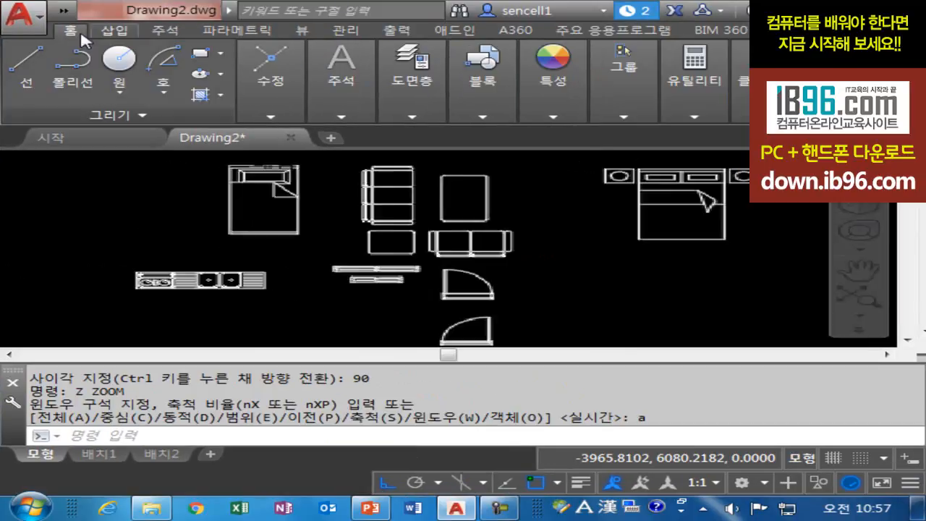
Start saving the drawing, and create and open a new folder named cad2017 in the documents folder
left_click(42, 20)
left_click(57, 171)
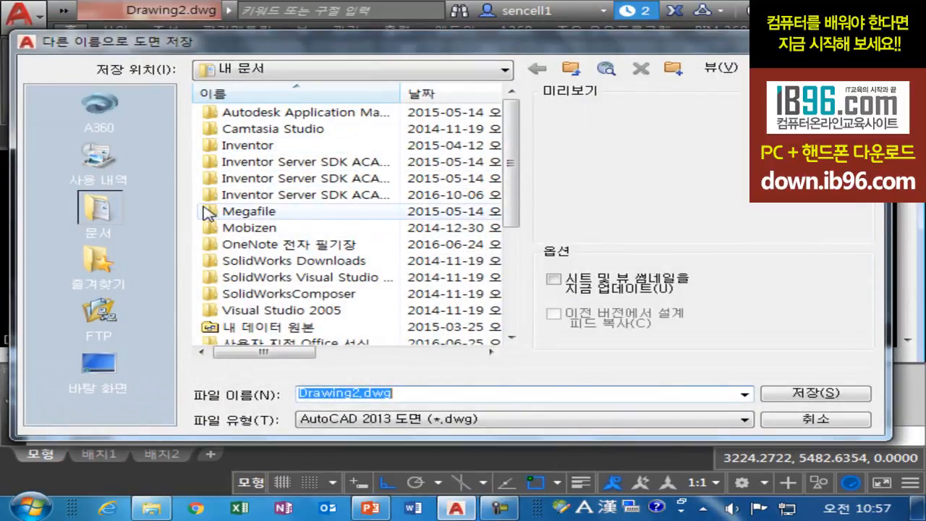
left_click(99, 368)
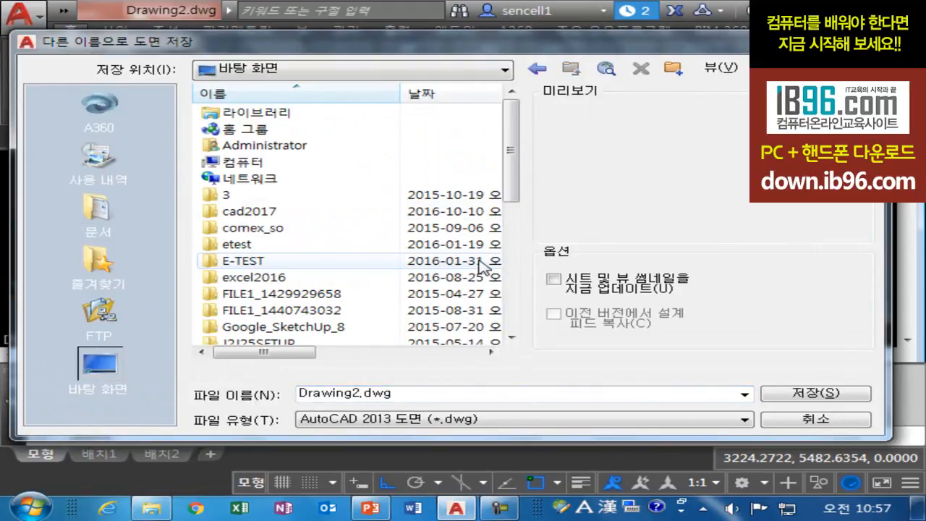
left_click(85, 216)
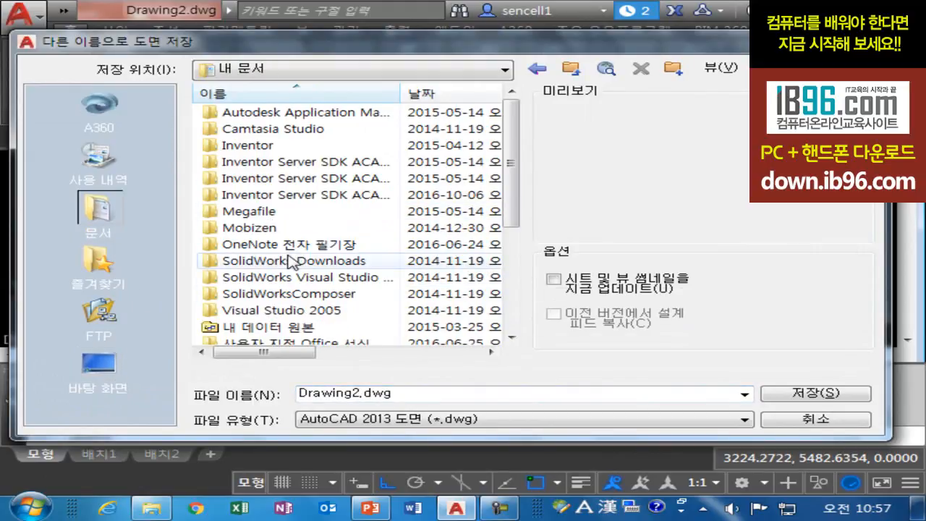
scroll(515, 203, "down", 1)
left_click_drag(516, 202, 519, 329)
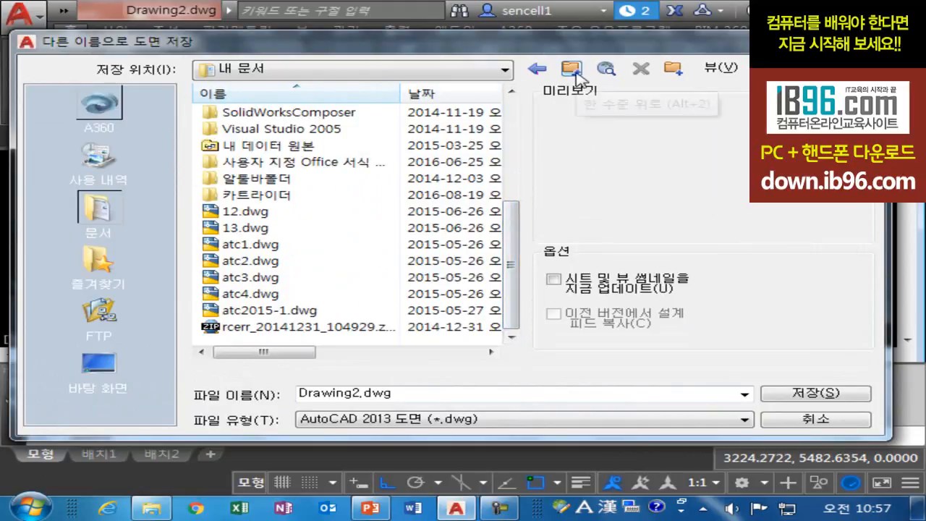
left_click(679, 73)
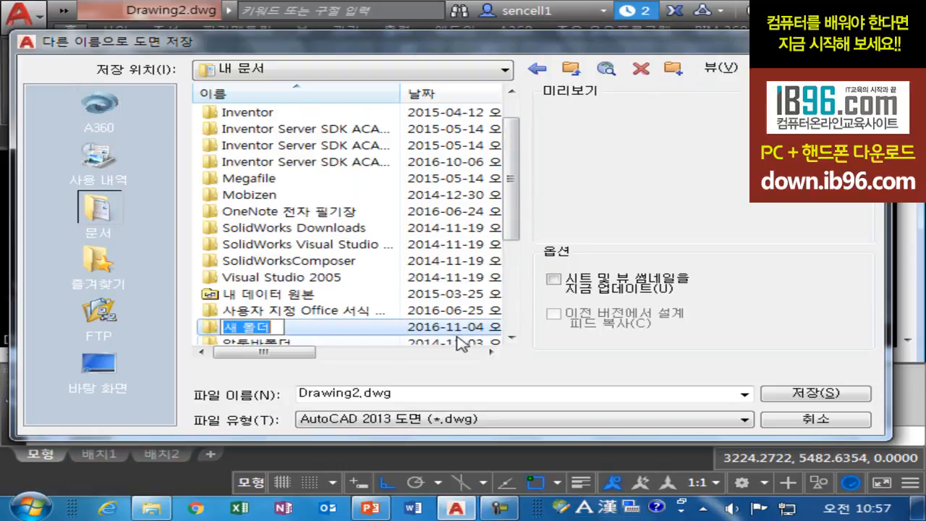
type("cad20017")
left_click(210, 333)
double_click(231, 327)
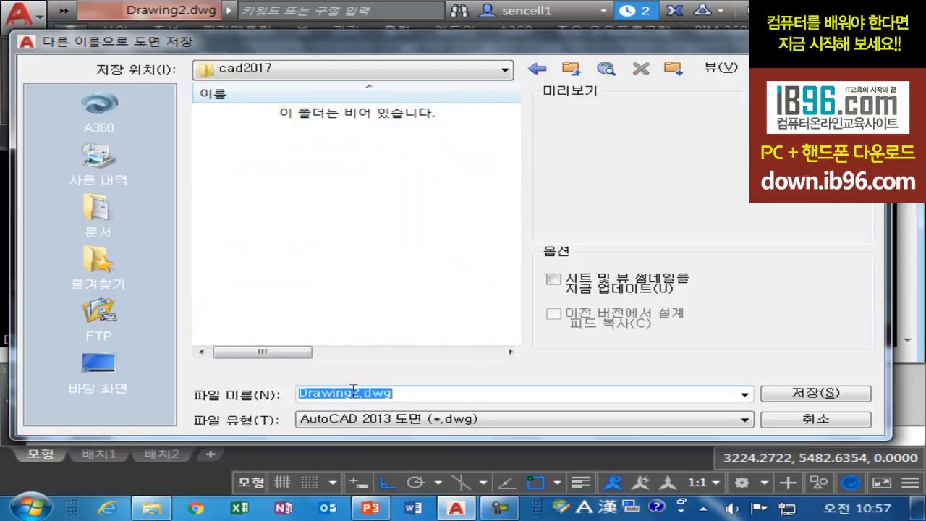
Name the drawing ex7.dwg and save it in the cad2017 folder
left_click_drag(356, 391, 298, 394)
left_click_drag(360, 392, 285, 402)
type("ex")
type("2")
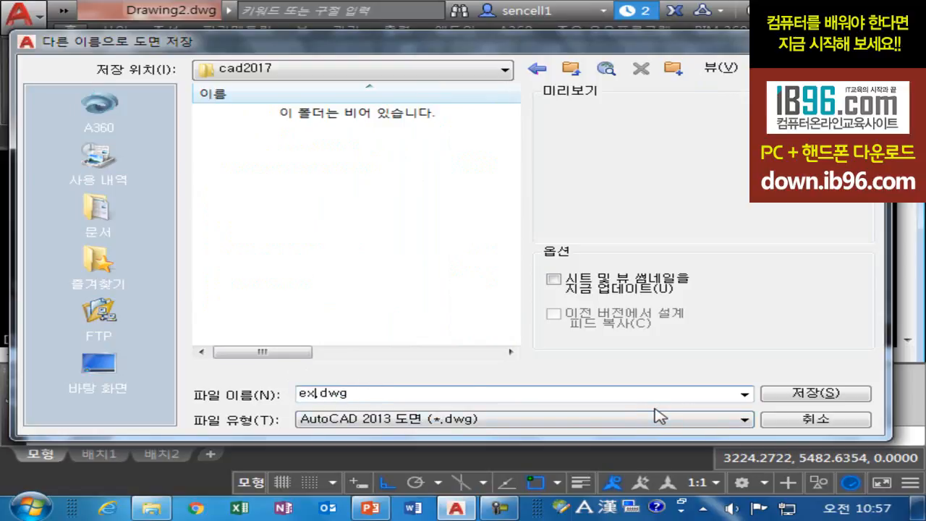
type("7")
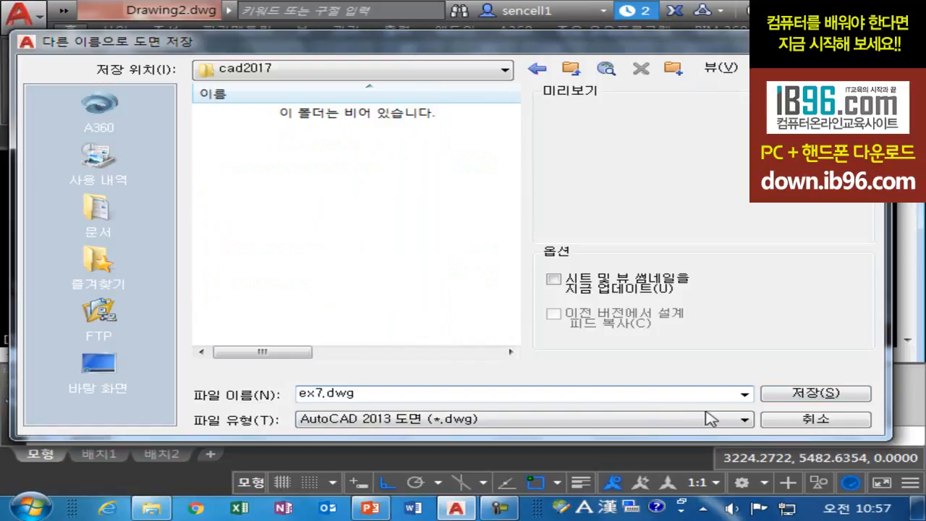
left_click(847, 398)
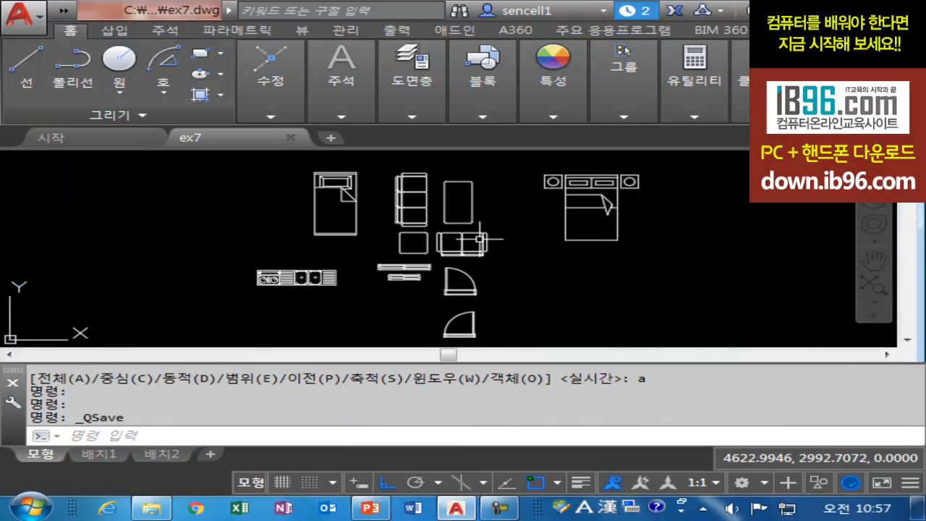